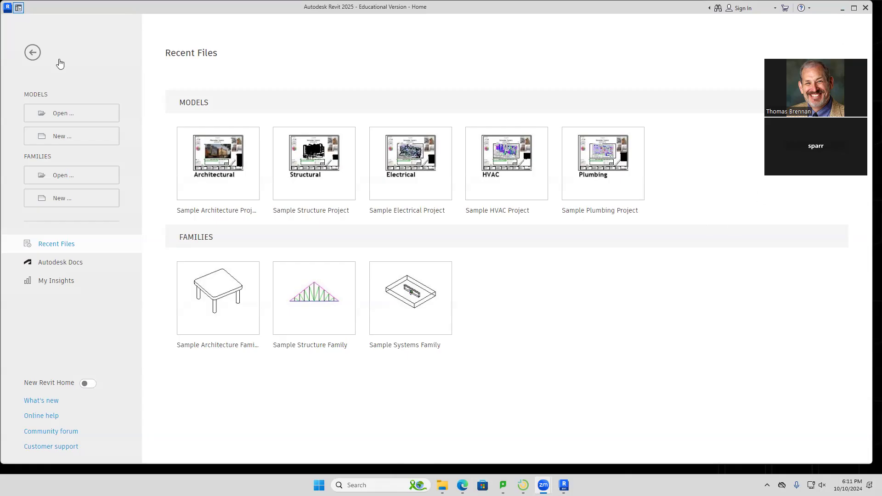
Browse for an existing model to open and go into the backup Passport (E:) drive.
{"action": "left_click", "coordinate": [77, 115]}
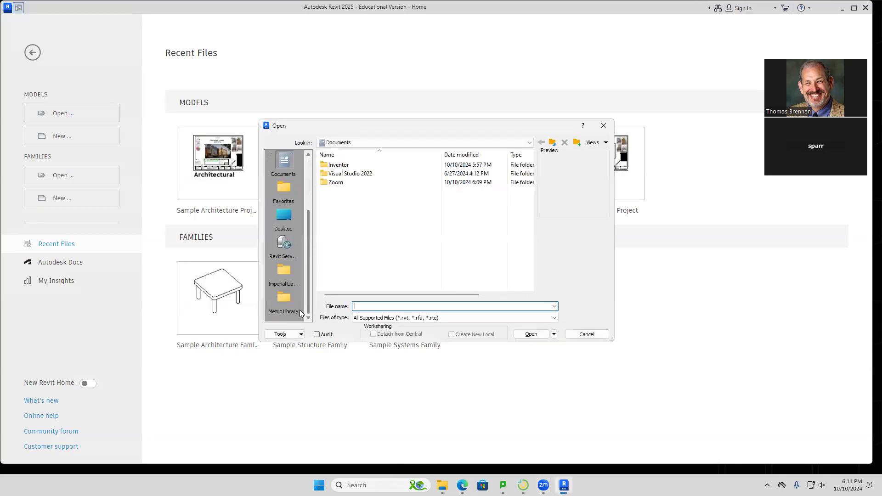
{"action": "left_click", "coordinate": [284, 216]}
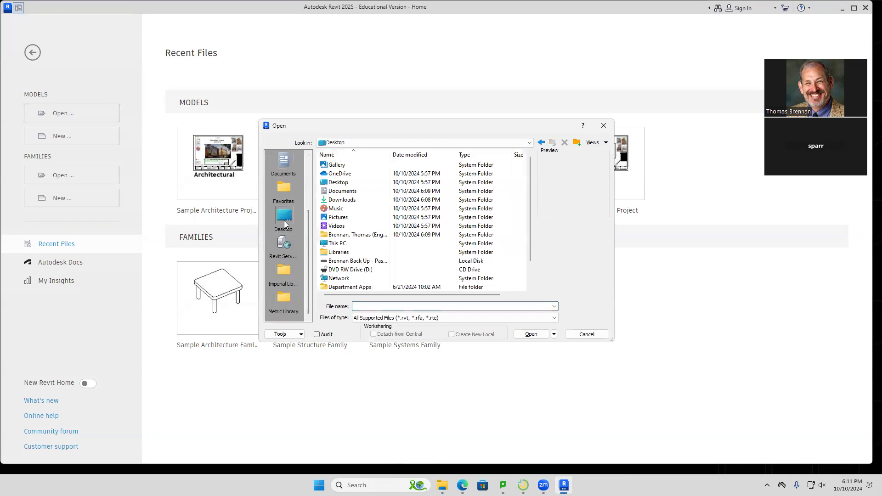
{"action": "scroll", "coordinate": [394, 247], "scroll_direction": "down", "scroll_amount": 1}
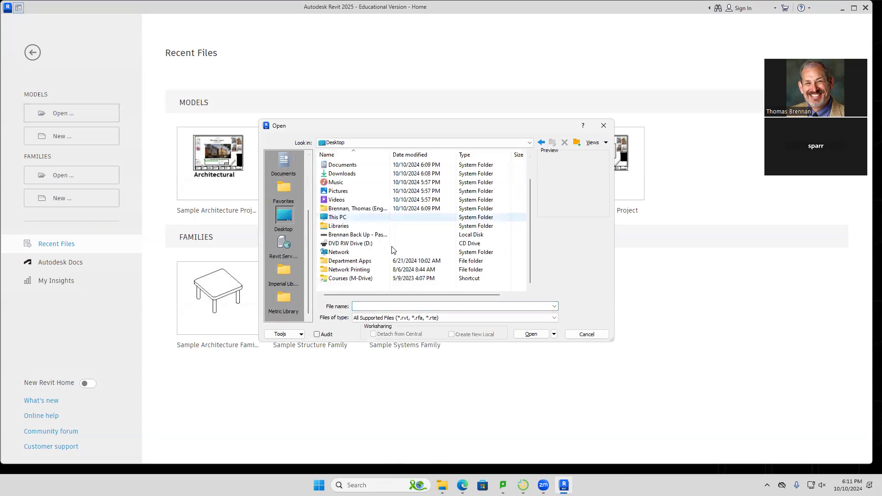
{"action": "scroll", "coordinate": [393, 250], "scroll_direction": "up", "scroll_amount": 1}
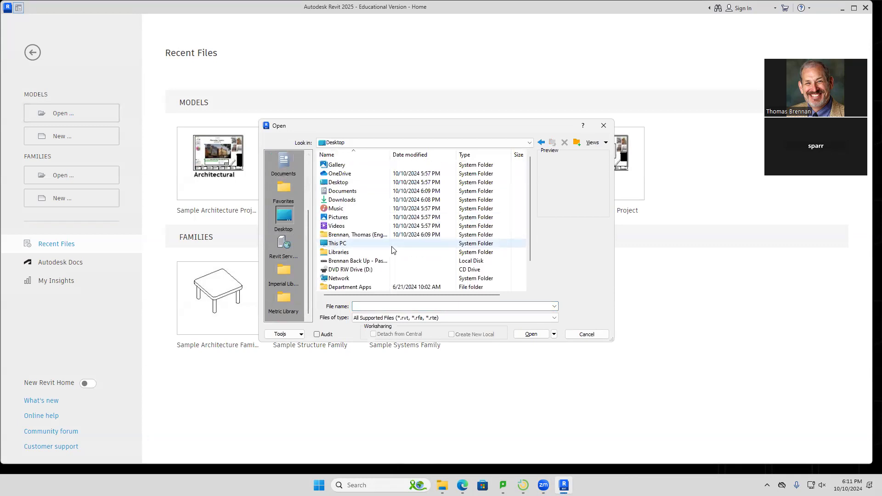
{"action": "left_click_drag", "start_coordinate": [304, 294], "coordinate": [314, 181]}
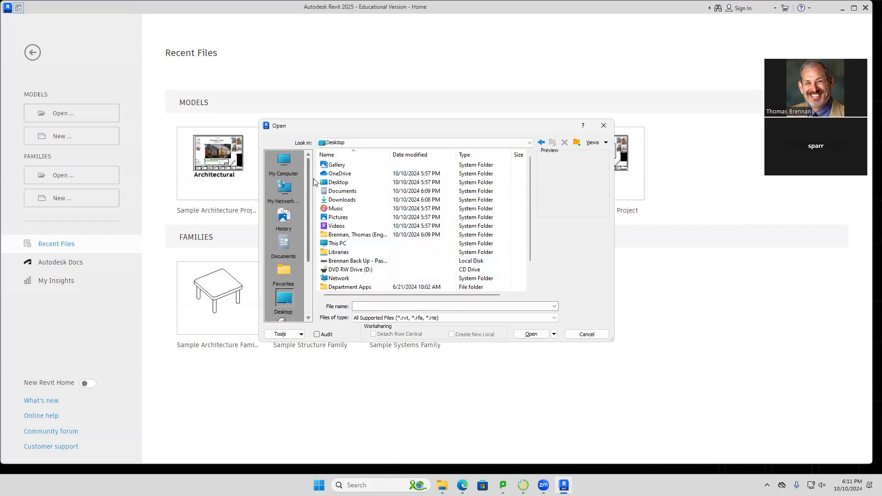
{"action": "left_click", "coordinate": [292, 166]}
{"action": "double_click", "coordinate": [368, 193]}
{"action": "scroll", "coordinate": [368, 199], "scroll_direction": "down", "scroll_amount": 10}
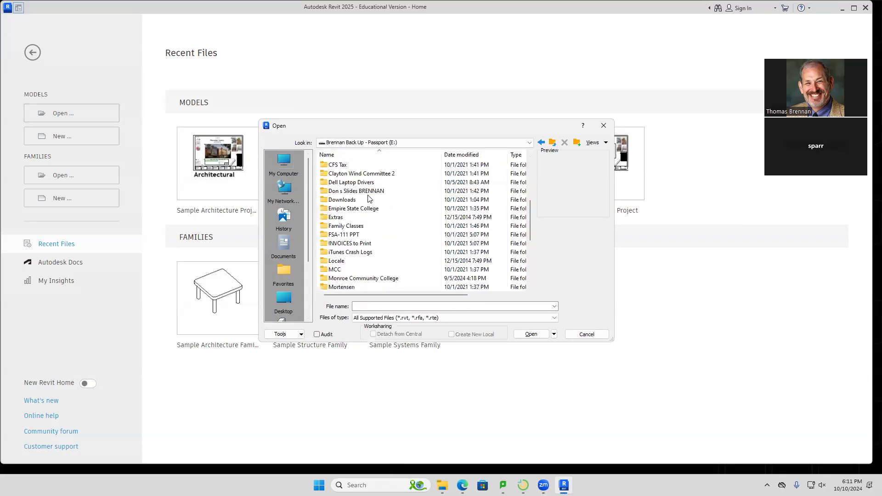
{"action": "scroll", "coordinate": [368, 199], "scroll_direction": "up", "scroll_amount": 1}
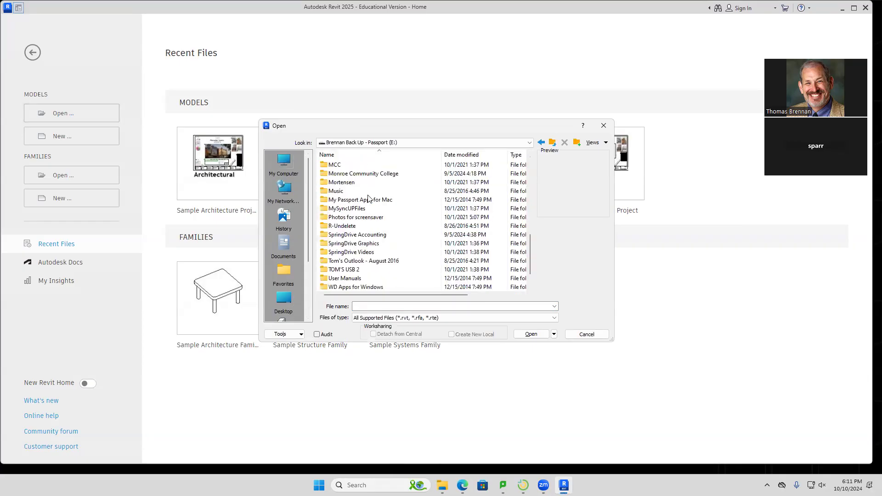
Open the CUSTOM GARAGE project from the CAD for Construction - Fall 2024 subfolder nested inside Monroe Community College.
{"action": "double_click", "coordinate": [362, 174]}
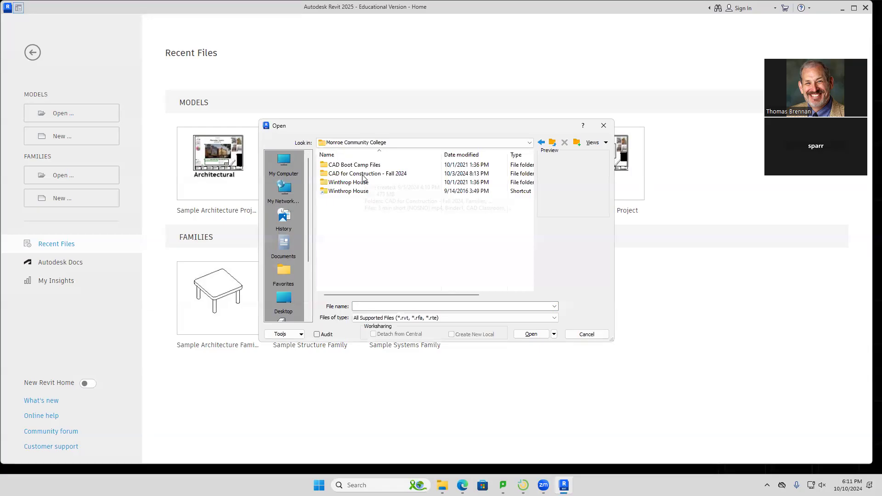
{"action": "double_click", "coordinate": [363, 175]}
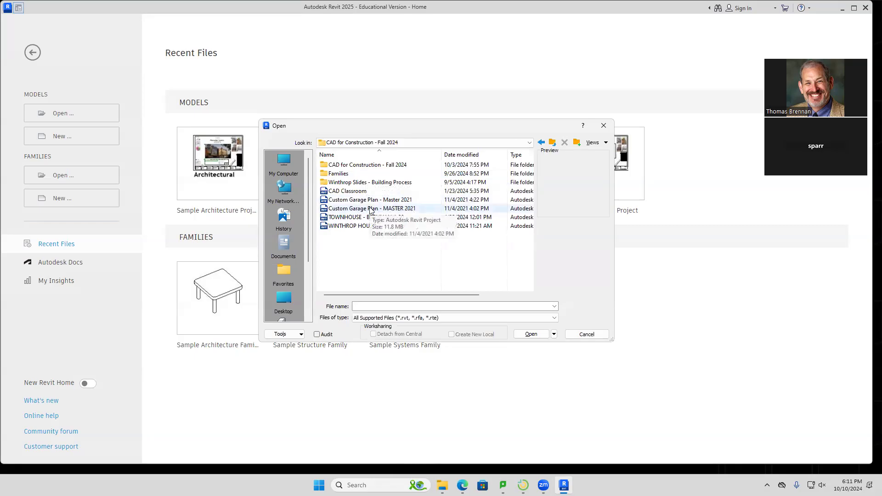
{"action": "double_click", "coordinate": [368, 165]}
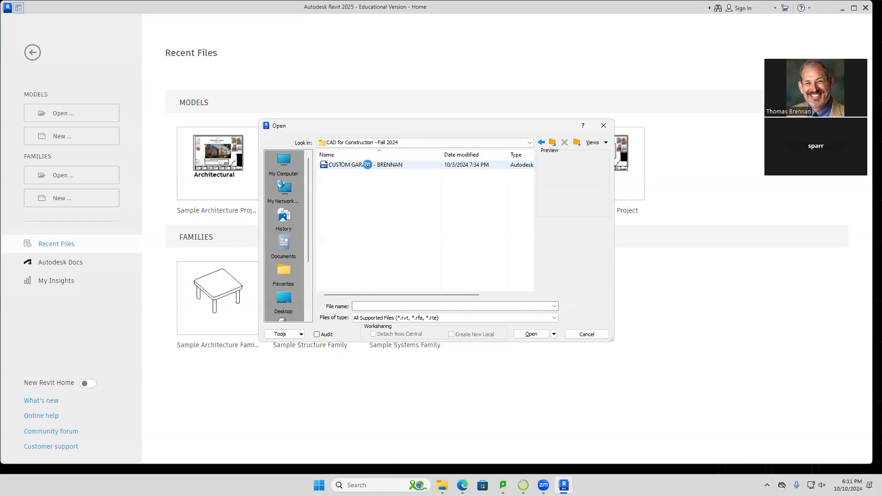
{"action": "left_click", "coordinate": [368, 165]}
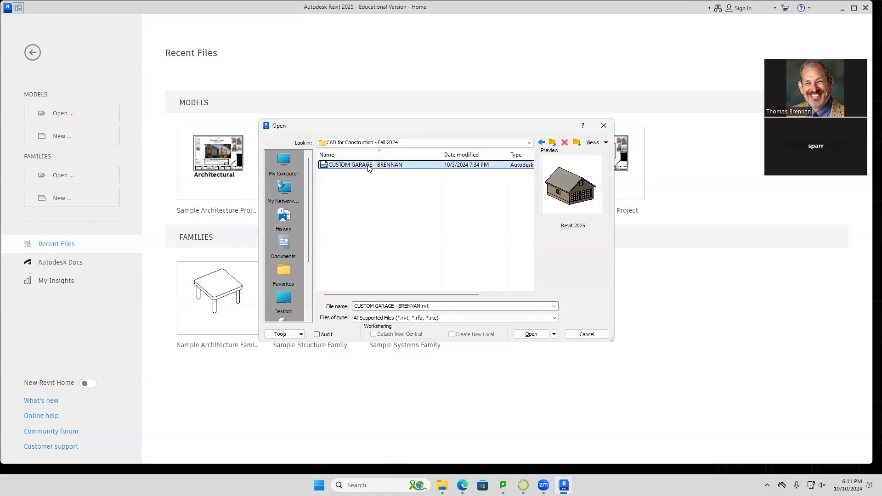
{"action": "left_click", "coordinate": [531, 335]}
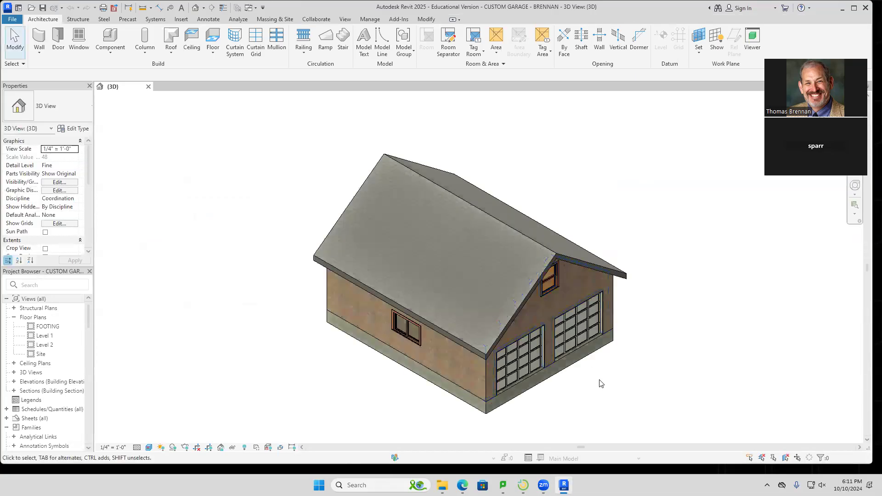
{"action": "scroll", "coordinate": [613, 384], "scroll_direction": "up", "scroll_amount": 2}
{"action": "middle_click_drag", "start_coordinate": [611, 380], "coordinate": [640, 374]}
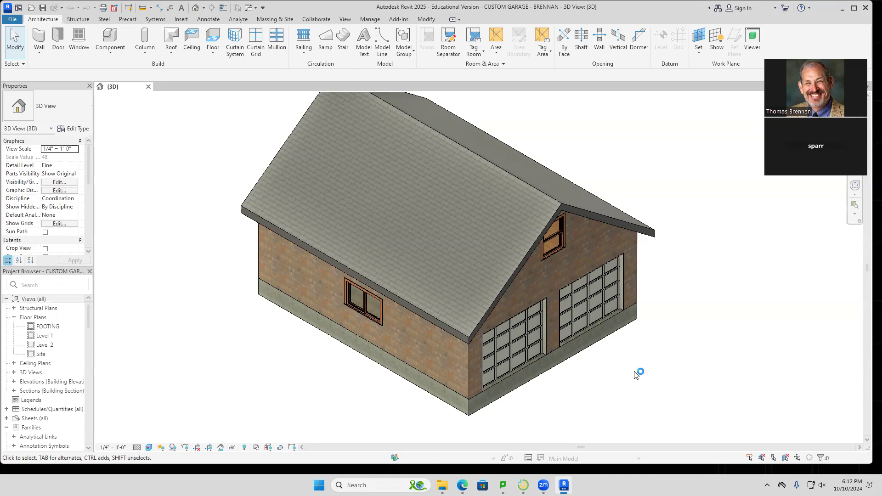
{"action": "middle_click_drag", "start_coordinate": [635, 374], "coordinate": [667, 284], "text": "shift"}
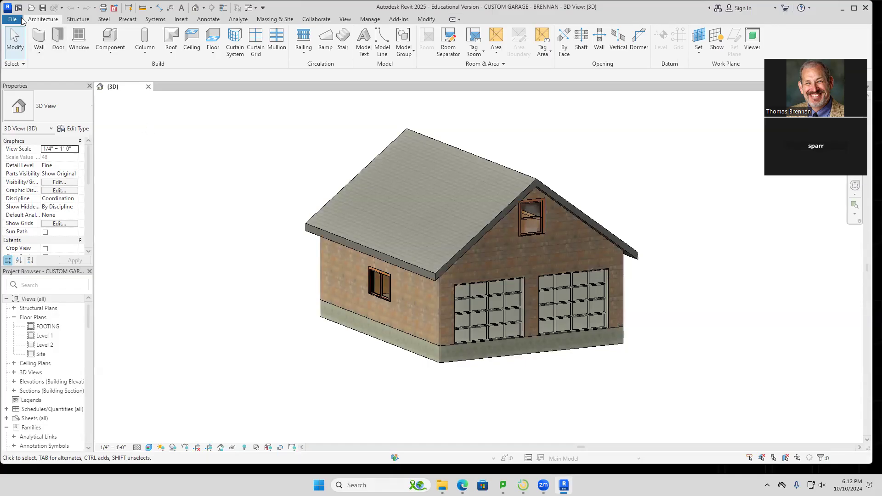
Open the Revit project Custom Garage Plan - MASTER 2021 from the parent CAD for Construction - Fall 2024 folder.
{"action": "left_click", "coordinate": [32, 8]}
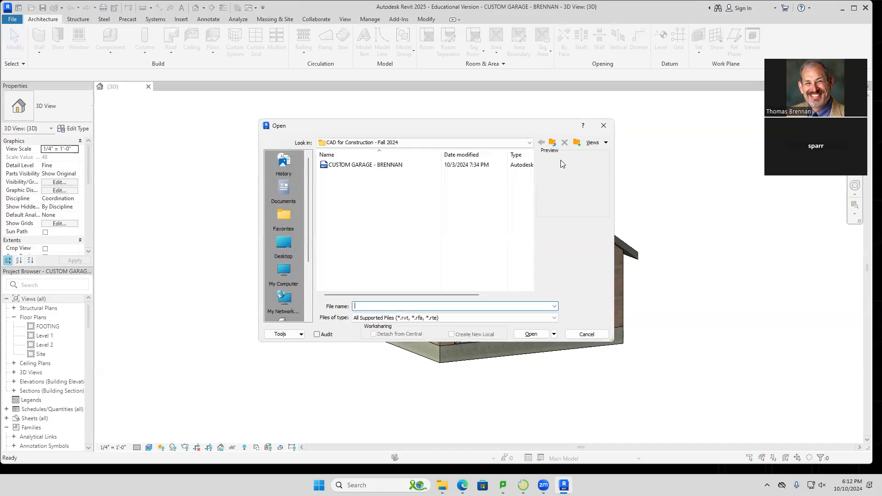
{"action": "left_click", "coordinate": [554, 142]}
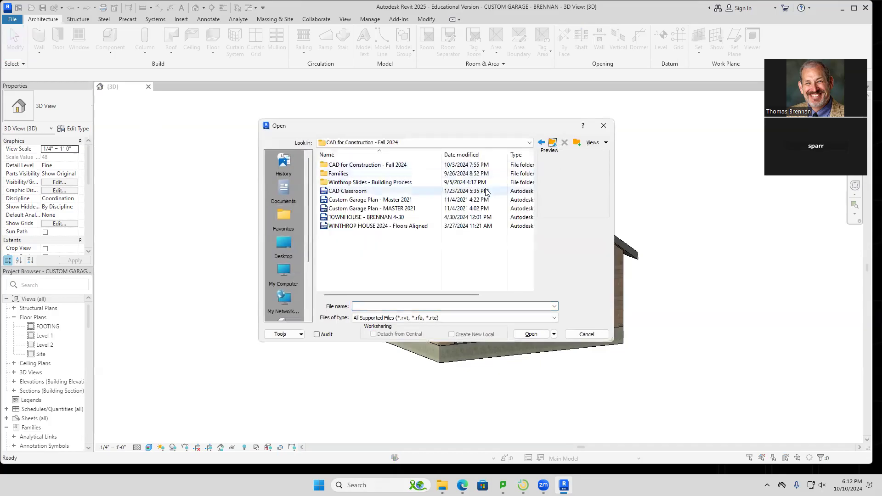
{"action": "left_click", "coordinate": [365, 210]}
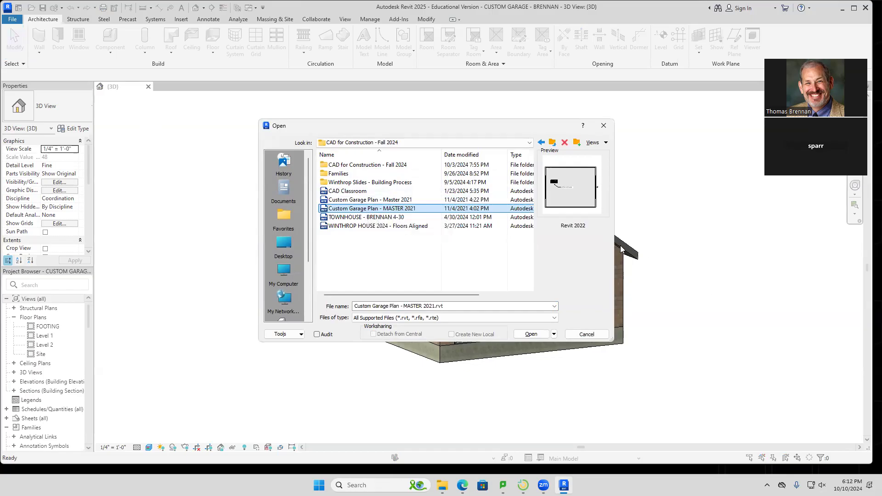
{"action": "left_click_drag", "start_coordinate": [615, 238], "coordinate": [725, 238]}
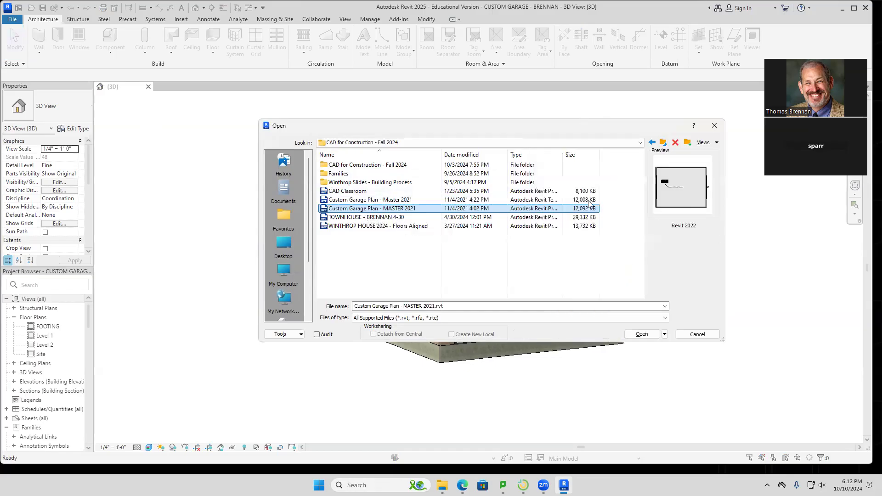
{"action": "double_click", "coordinate": [334, 209]}
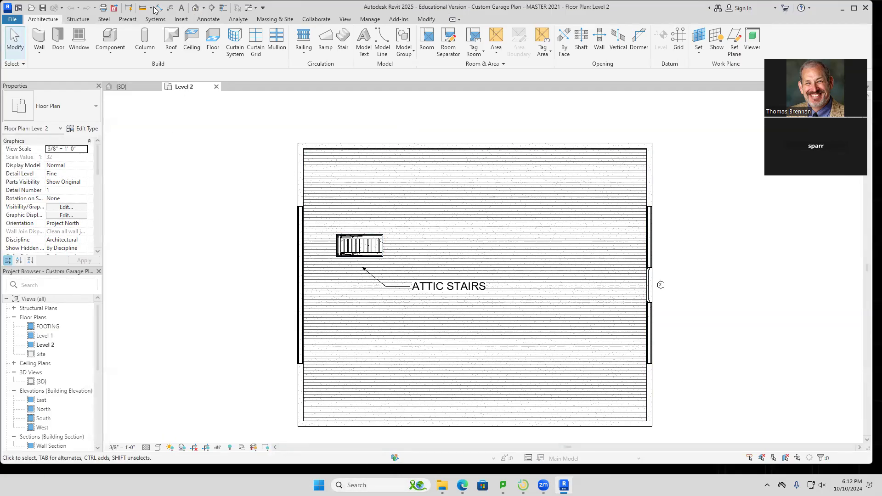
Review the garage in the default 3D view and in the East, North, South and West elevations.
{"action": "left_click", "coordinate": [195, 8]}
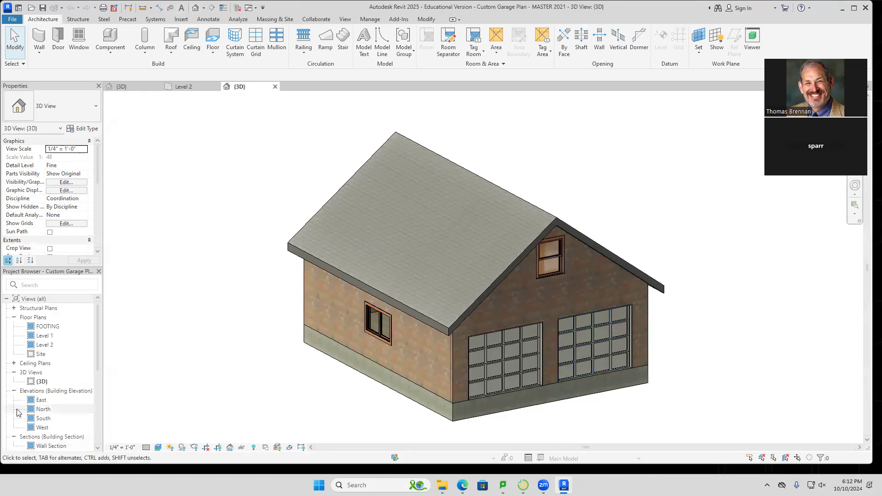
{"action": "left_click_drag", "start_coordinate": [96, 347], "coordinate": [95, 364]}
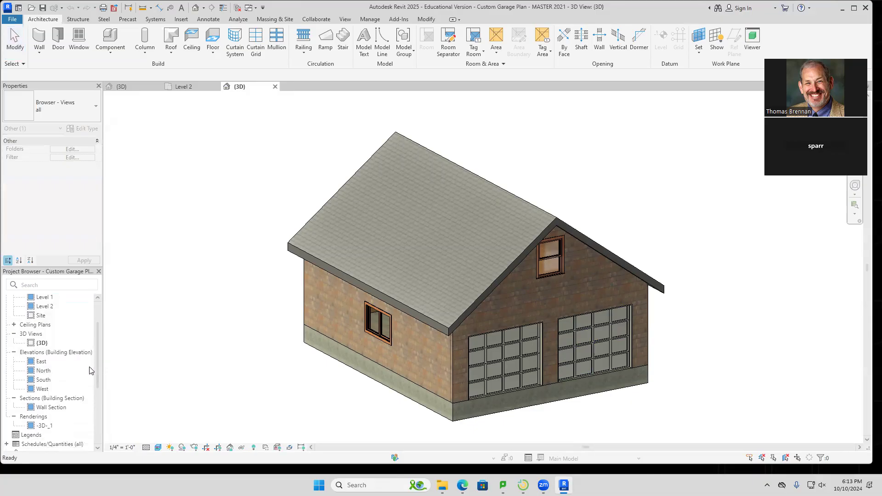
{"action": "double_click", "coordinate": [41, 362]}
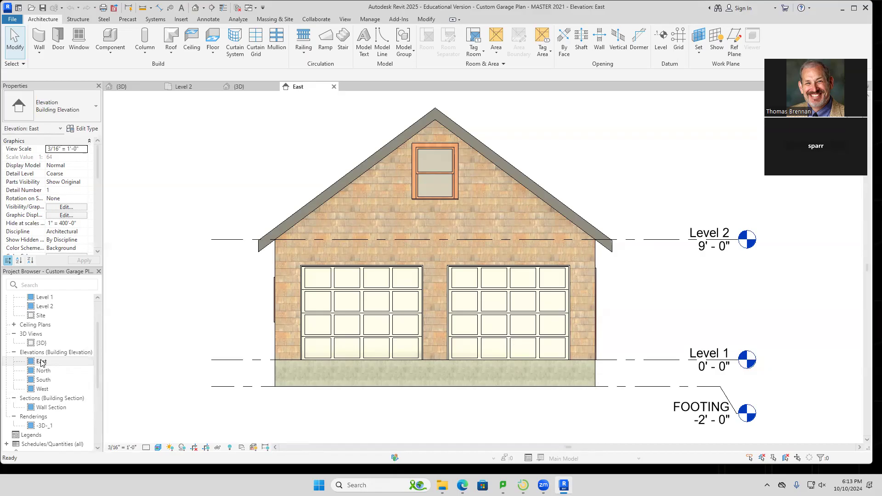
{"action": "double_click", "coordinate": [42, 370]}
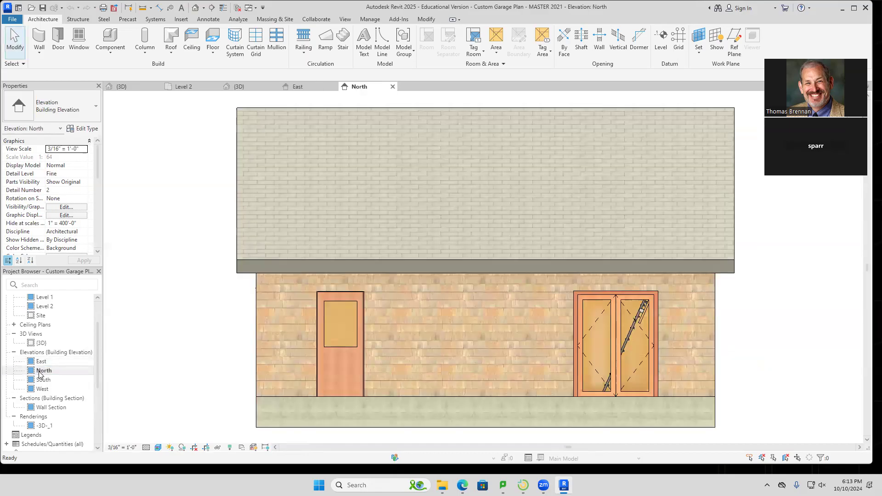
{"action": "double_click", "coordinate": [43, 380]}
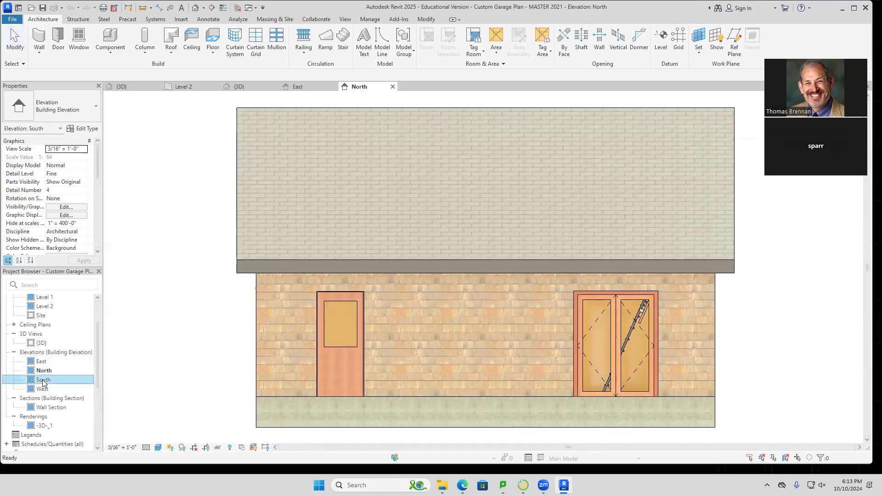
{"action": "double_click", "coordinate": [45, 389]}
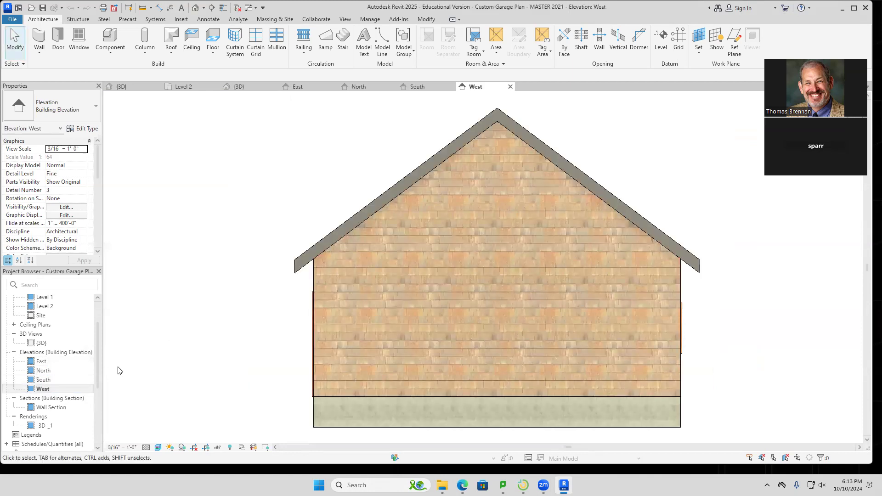
Open the Wall Section view and widen the INSULATION text note so the word fits on one line.
{"action": "left_click_drag", "start_coordinate": [97, 363], "coordinate": [97, 396]}
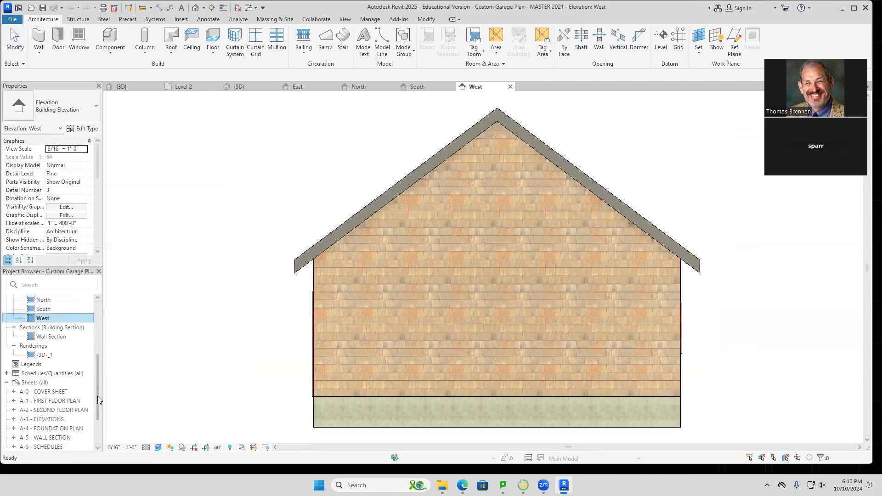
{"action": "double_click", "coordinate": [51, 337]}
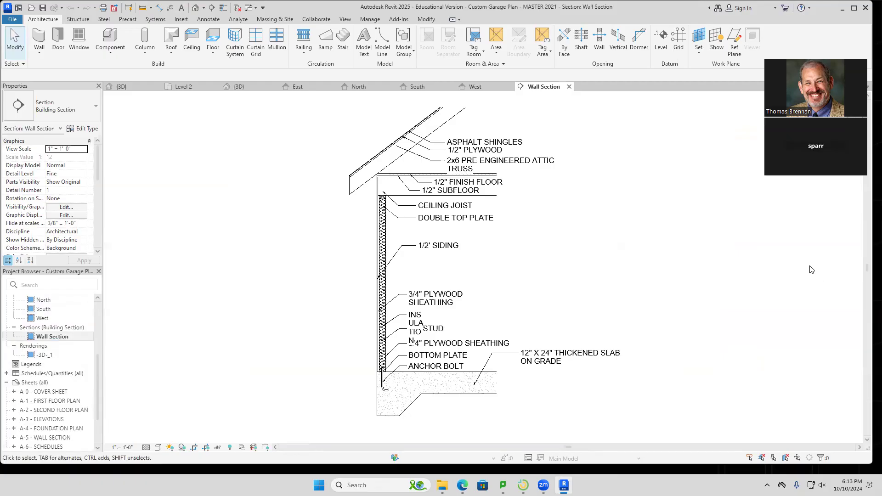
{"action": "left_click", "coordinate": [428, 321]}
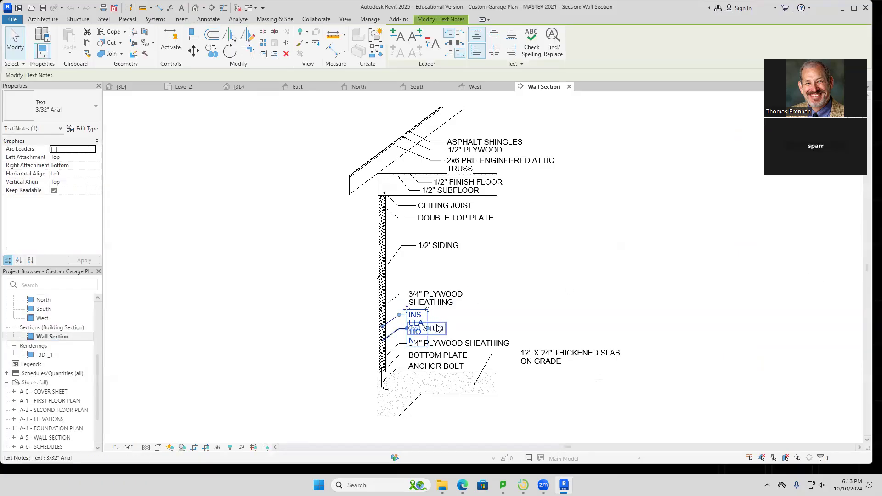
{"action": "left_click_drag", "start_coordinate": [428, 332], "coordinate": [589, 317]}
{"action": "left_click", "coordinate": [661, 326]}
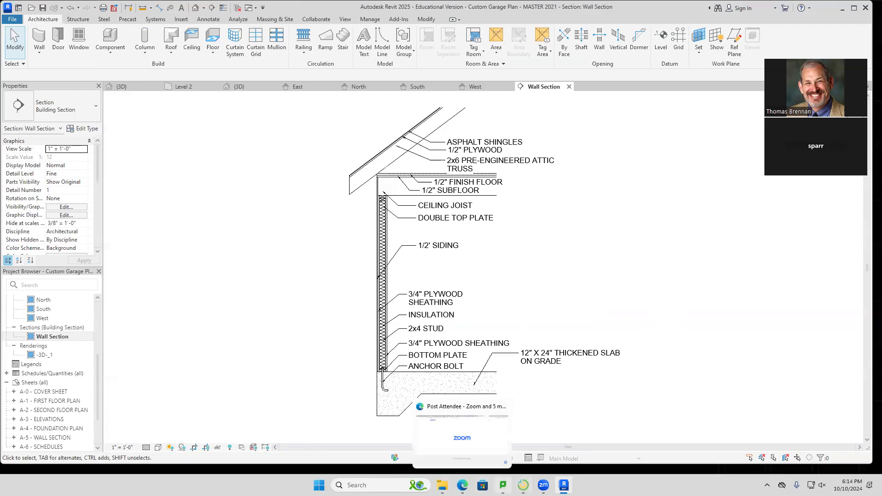
Switch to LanSchool Teacher Console, show the teacher's screen full screen to all students, and dismiss the screen settings window.
{"action": "mouse_move", "coordinate": [523, 485]}
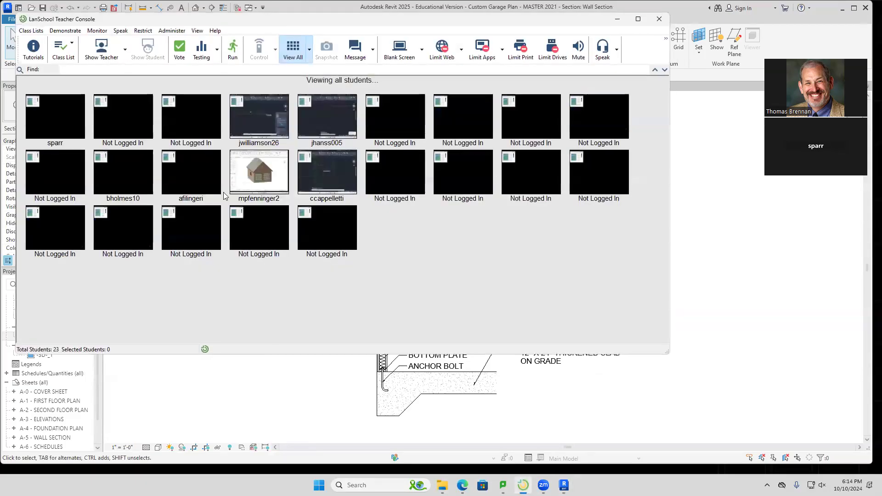
{"action": "left_click", "coordinate": [124, 50]}
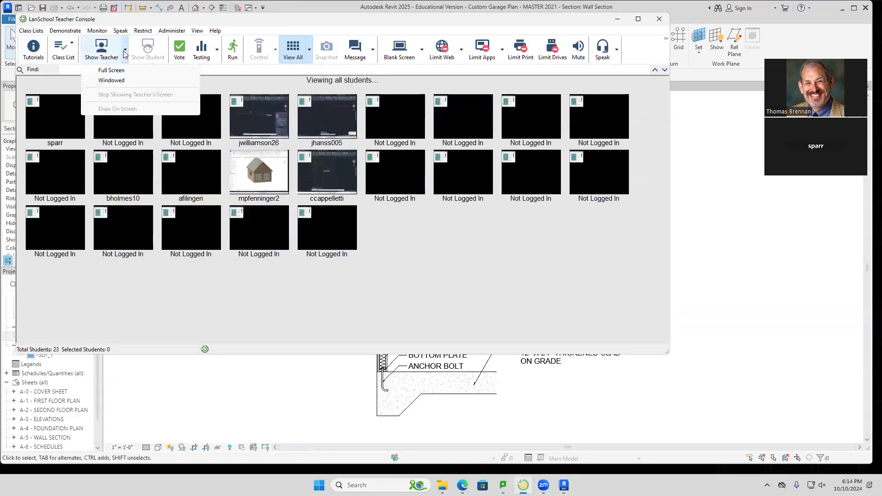
{"action": "left_click", "coordinate": [117, 72]}
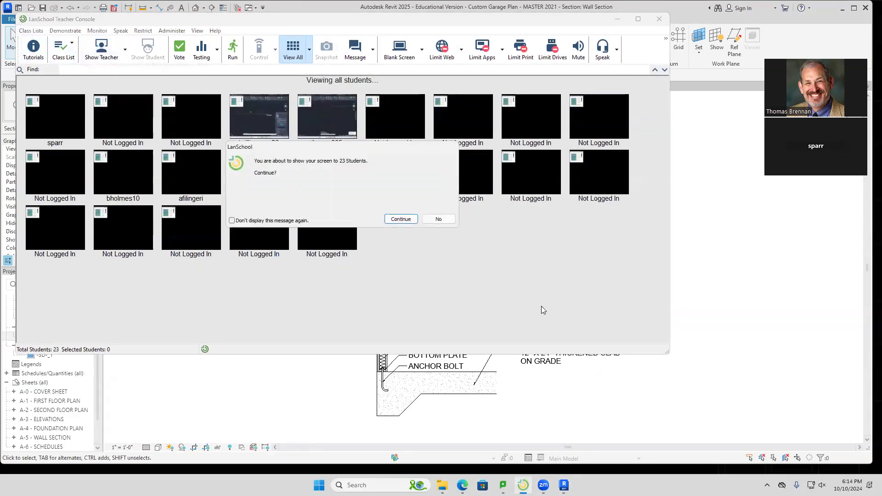
{"action": "left_click", "coordinate": [400, 218]}
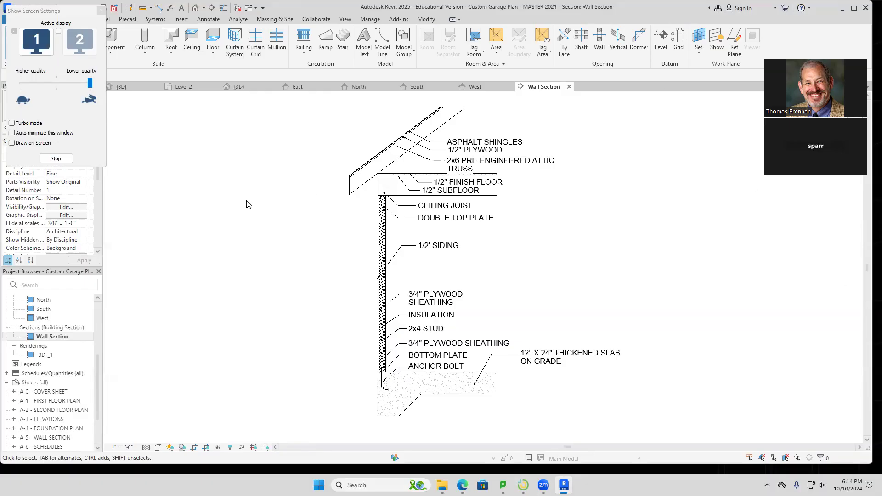
{"action": "left_click", "coordinate": [101, 11]}
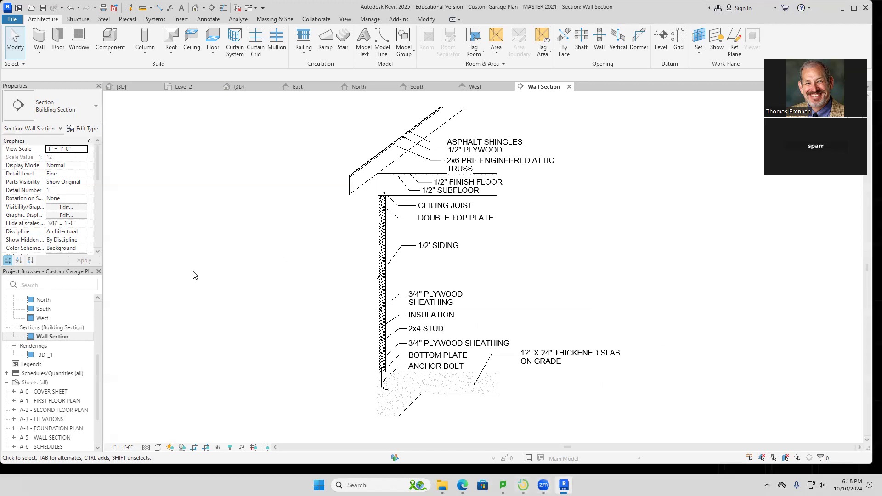
Turn on Thin Lines in the Wall Section view and inspect the 2x4 bottom plate resting on the slab.
{"action": "scroll", "coordinate": [413, 375], "scroll_direction": "up", "scroll_amount": 10}
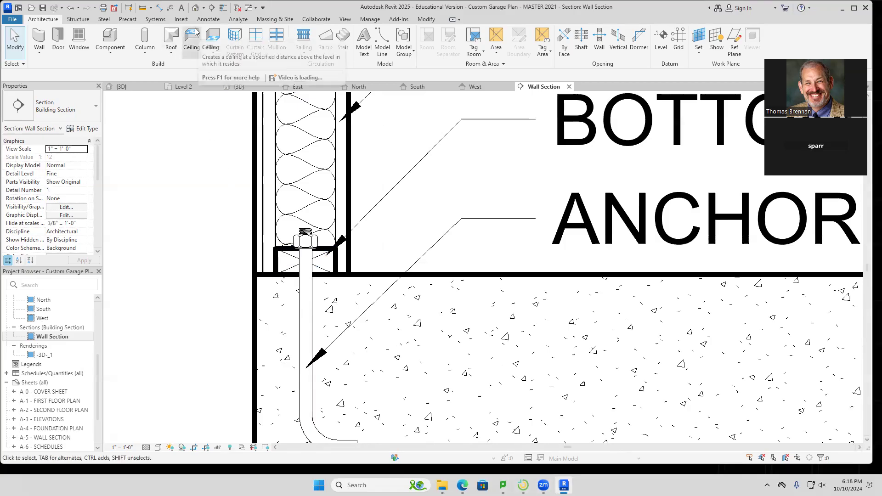
{"action": "left_click", "coordinate": [222, 7]}
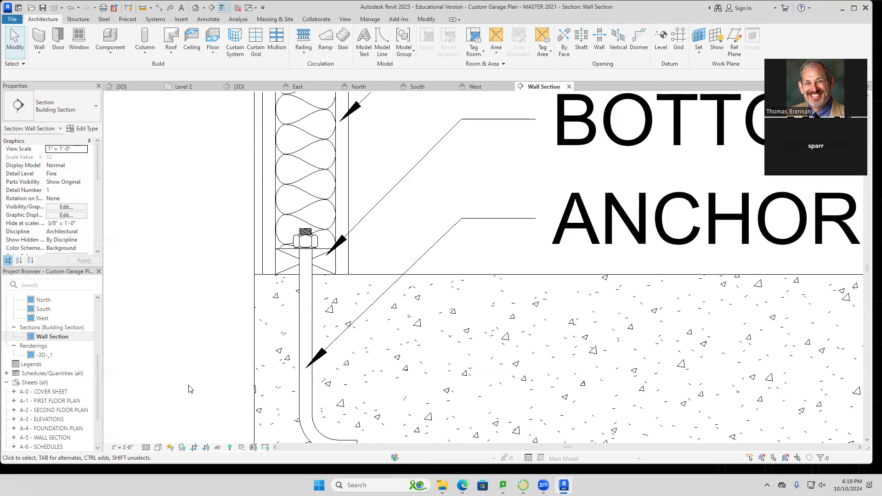
{"action": "left_click", "coordinate": [284, 276]}
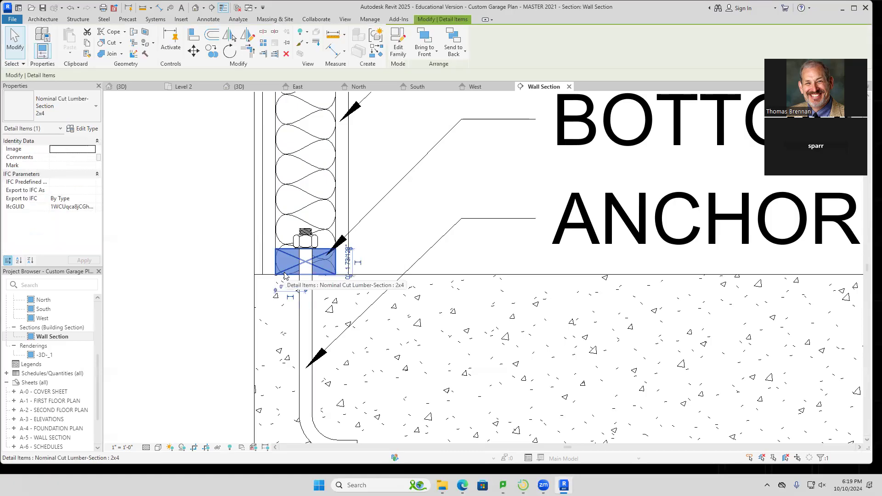
{"action": "scroll", "coordinate": [285, 276], "scroll_direction": "up", "scroll_amount": 3}
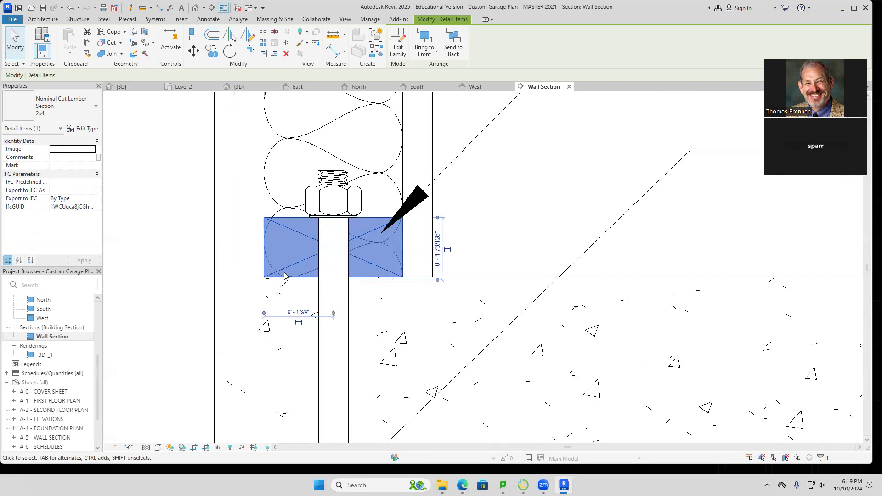
{"action": "left_click", "coordinate": [490, 269]}
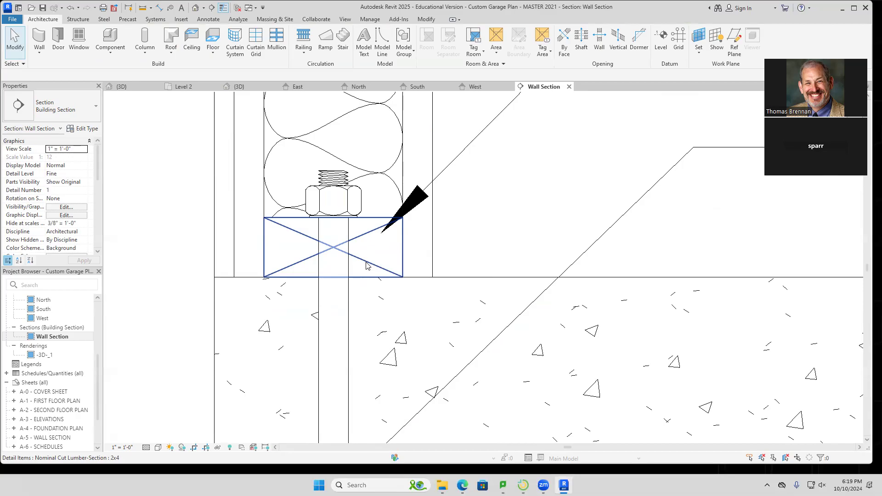
Inspect the hooked anchor bolt detail item that runs through the bottom plate into the concrete slab.
{"action": "left_click", "coordinate": [344, 212]}
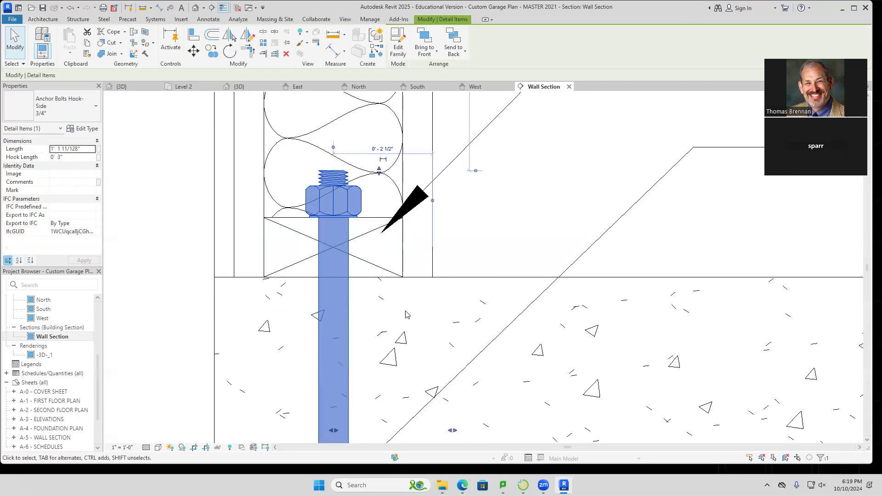
{"action": "scroll", "coordinate": [408, 322], "scroll_direction": "down", "scroll_amount": 1}
{"action": "scroll", "coordinate": [407, 321], "scroll_direction": "down", "scroll_amount": 5}
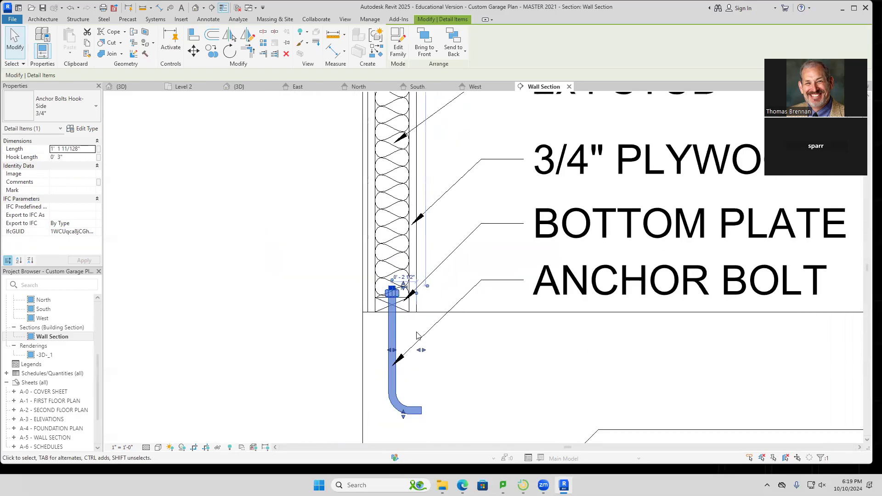
{"action": "middle_click_drag", "start_coordinate": [426, 340], "coordinate": [415, 292]}
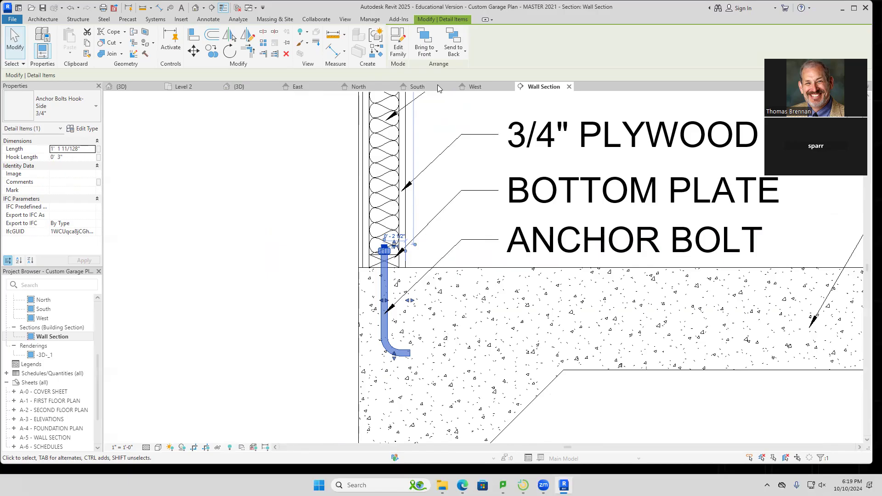
{"action": "left_click", "coordinate": [476, 209]}
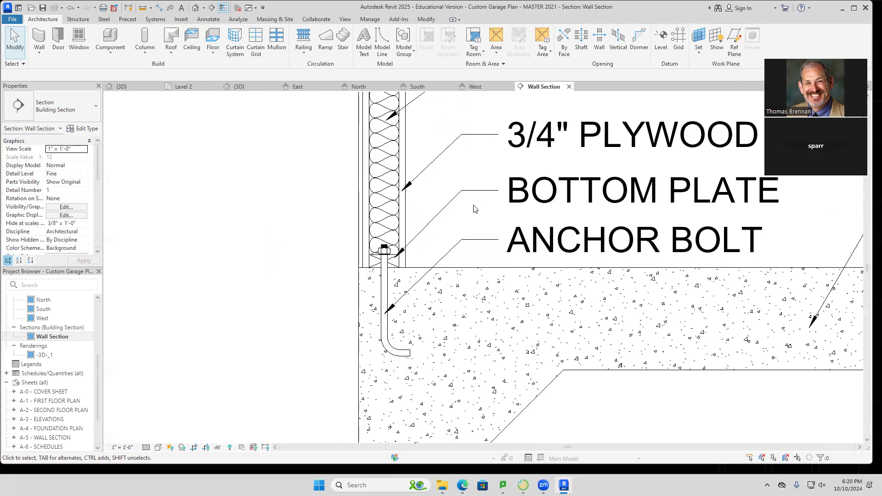
Examine the double top plate and the masking region at the ceiling joist where the wall meets the roof.
{"action": "scroll", "coordinate": [434, 191], "scroll_direction": "down", "scroll_amount": 4}
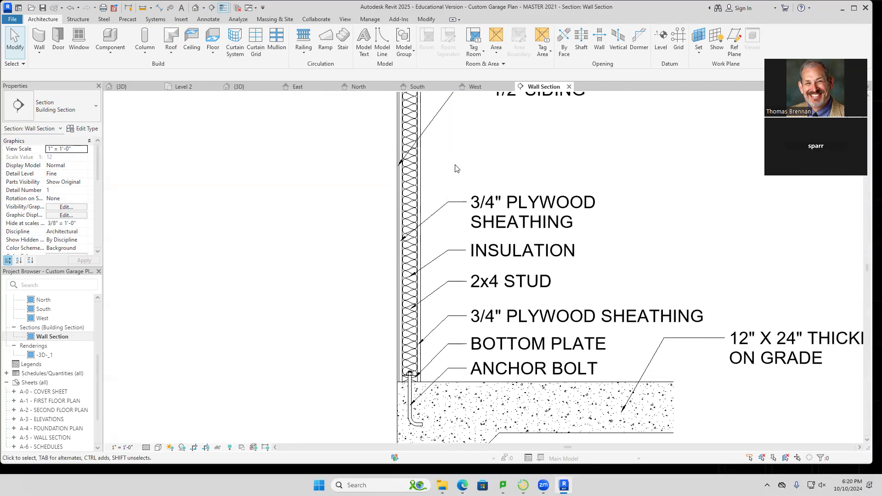
{"action": "middle_click_drag", "start_coordinate": [456, 168], "coordinate": [461, 319]}
{"action": "middle_click_drag", "start_coordinate": [447, 171], "coordinate": [448, 266]}
{"action": "scroll", "coordinate": [428, 230], "scroll_direction": "up", "scroll_amount": 3}
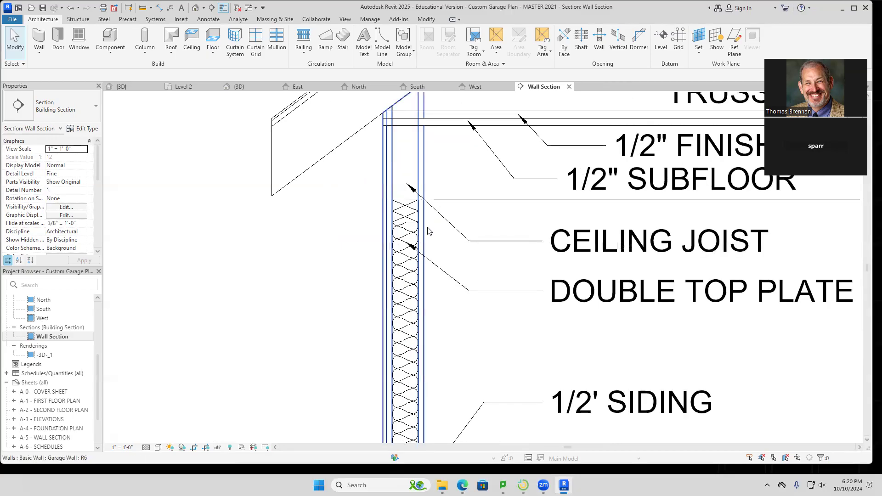
{"action": "scroll", "coordinate": [427, 231], "scroll_direction": "up", "scroll_amount": 5}
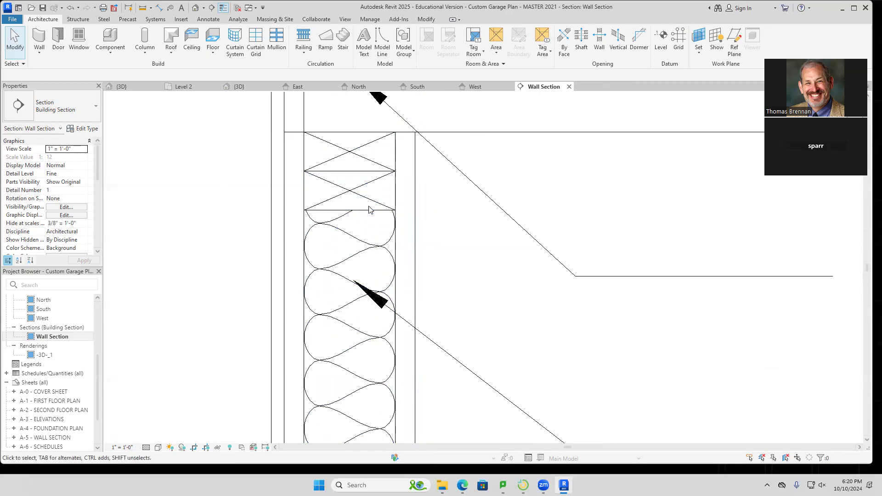
{"action": "scroll", "coordinate": [528, 303], "scroll_direction": "down", "scroll_amount": 2}
{"action": "scroll", "coordinate": [527, 303], "scroll_direction": "down", "scroll_amount": 4}
{"action": "middle_click_drag", "start_coordinate": [523, 306], "coordinate": [496, 303]}
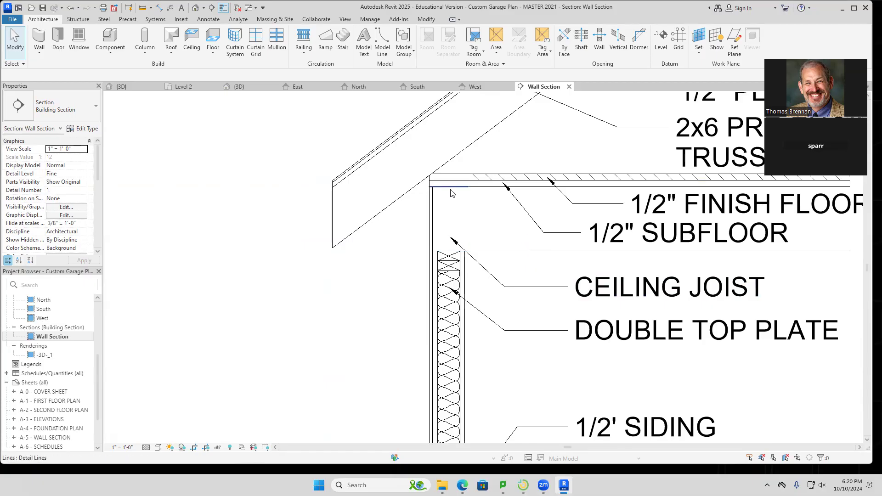
{"action": "left_click", "coordinate": [468, 201]}
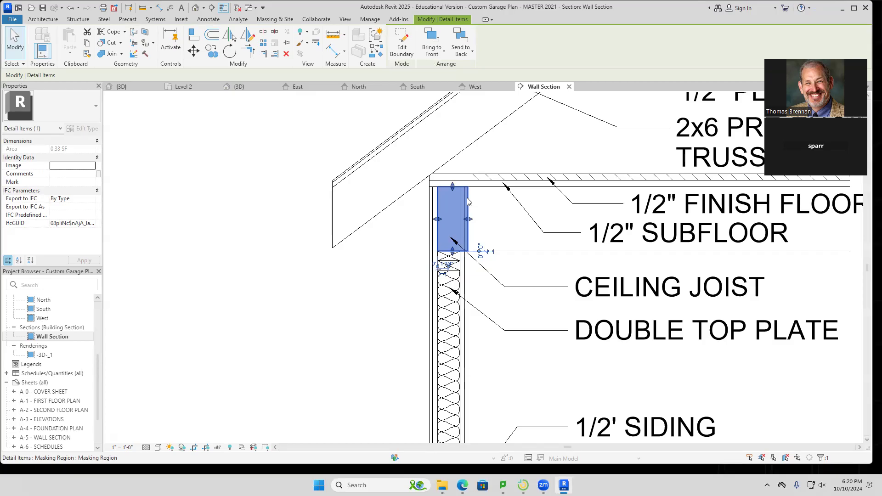
{"action": "left_click", "coordinate": [327, 353]}
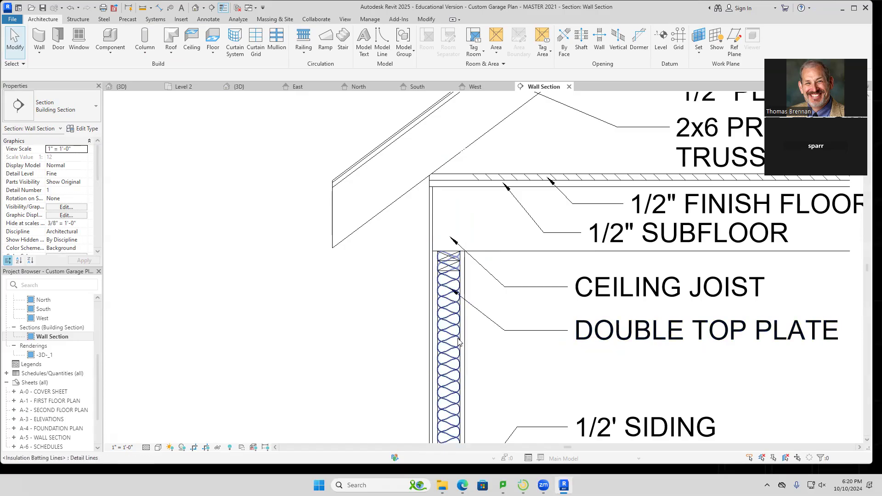
Review the wall section's material notes from the roof down to the thickened slab.
{"action": "scroll", "coordinate": [527, 351], "scroll_direction": "down", "scroll_amount": 5}
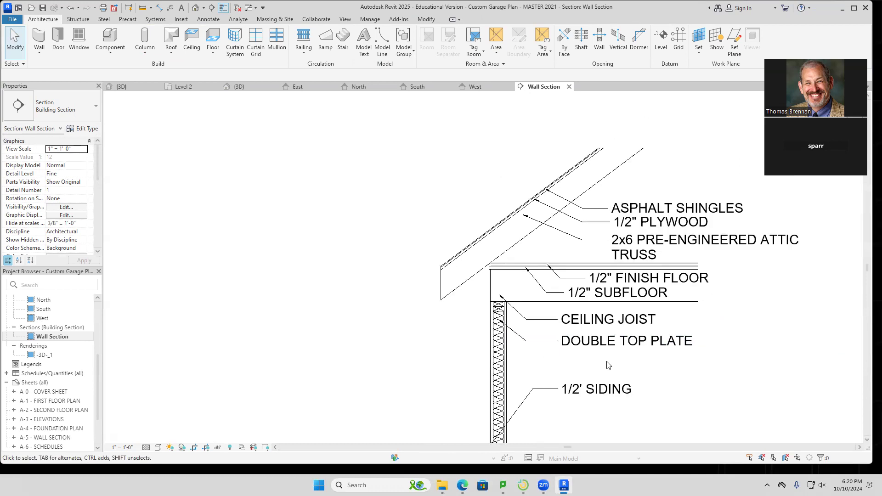
{"action": "scroll", "coordinate": [600, 258], "scroll_direction": "down", "scroll_amount": 1}
{"action": "middle_click_drag", "start_coordinate": [630, 315], "coordinate": [609, 251]}
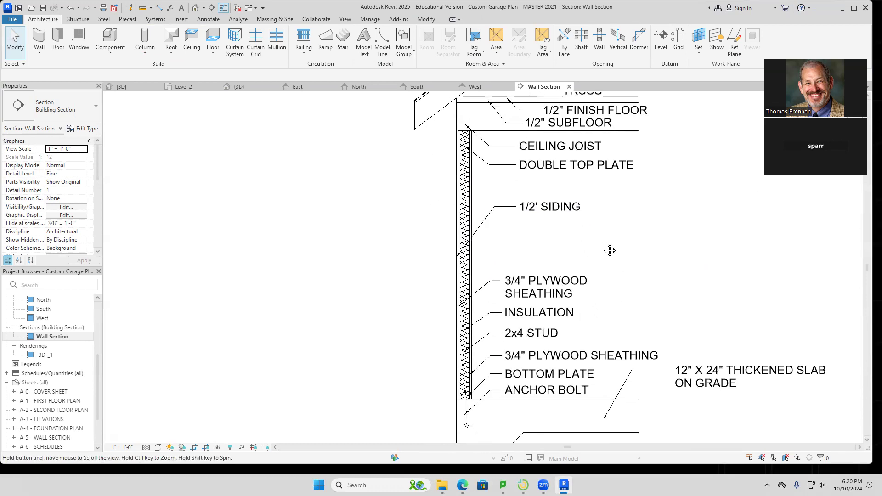
{"action": "middle_click_drag", "start_coordinate": [642, 290], "coordinate": [636, 270]}
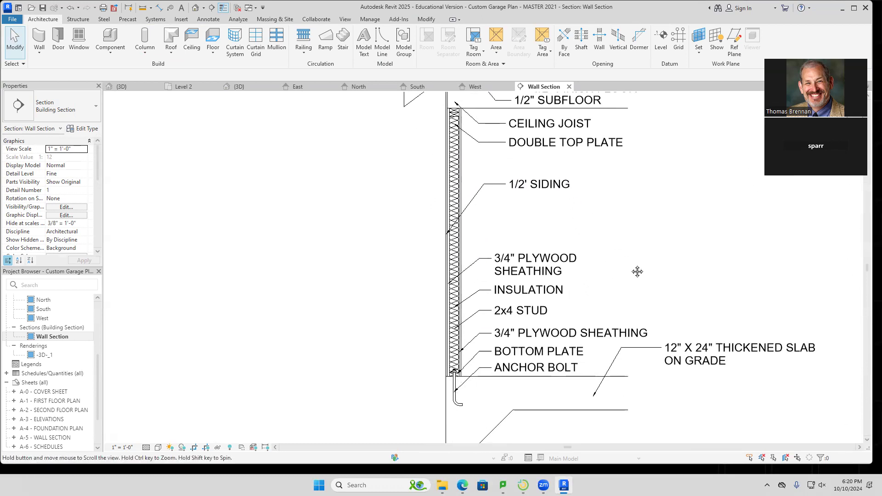
{"action": "middle_click_drag", "start_coordinate": [637, 272], "coordinate": [689, 279]}
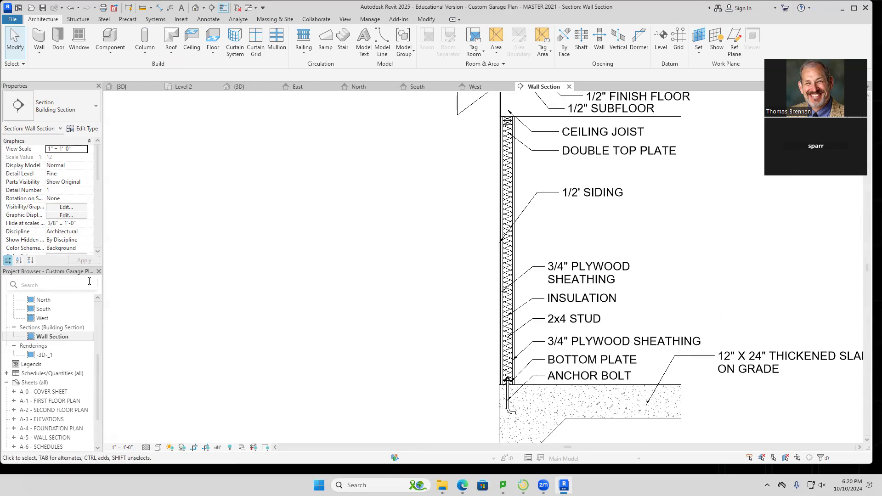
View the -3D-_1 rendering and the A-0 COVER SHEET of the master plan.
{"action": "double_click", "coordinate": [46, 357]}
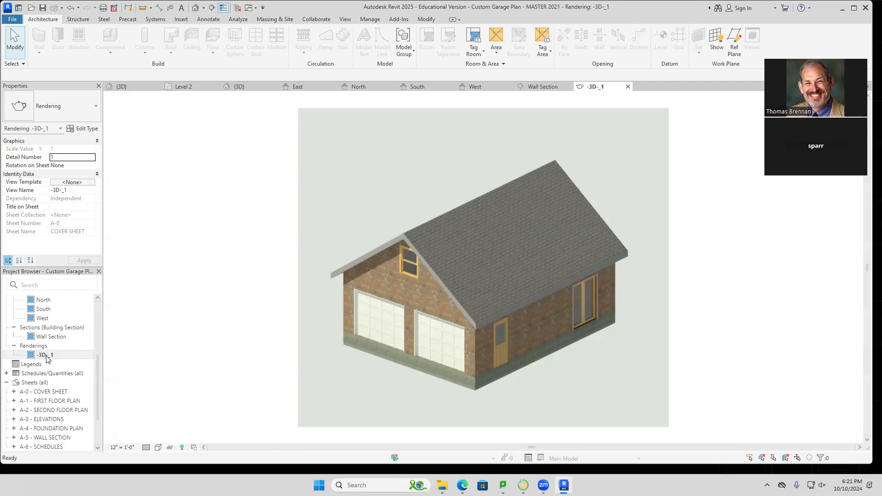
{"action": "left_click_drag", "start_coordinate": [96, 371], "coordinate": [96, 404]}
{"action": "double_click", "coordinate": [52, 347]}
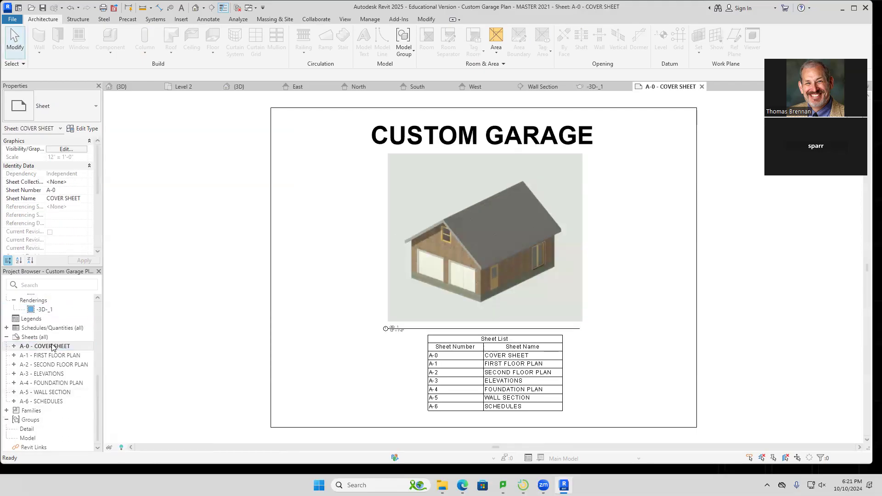
Review the master plan's sheets in order from A-1 FIRST FLOOR PLAN through A-6 SCHEDULES.
{"action": "double_click", "coordinate": [51, 356]}
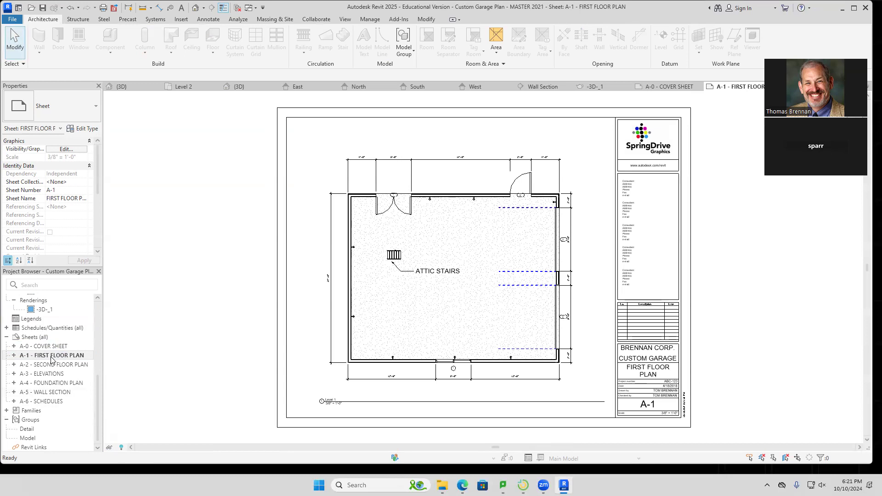
{"action": "double_click", "coordinate": [55, 365]}
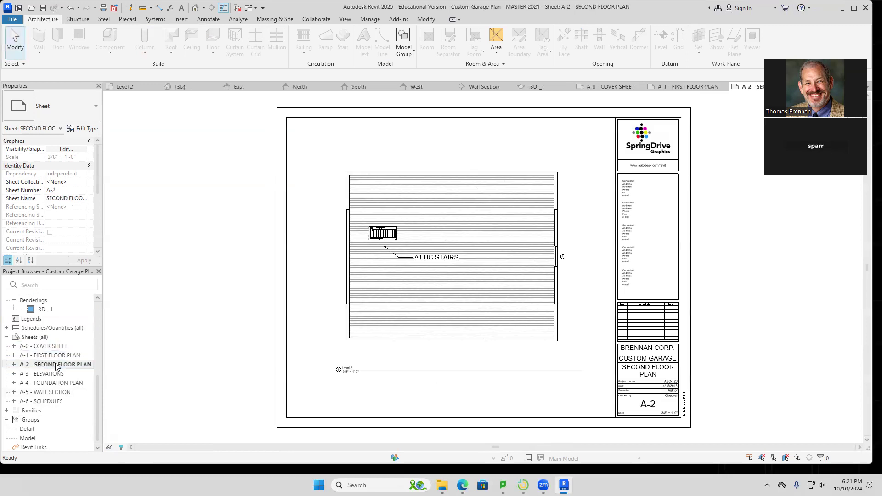
{"action": "double_click", "coordinate": [54, 374]}
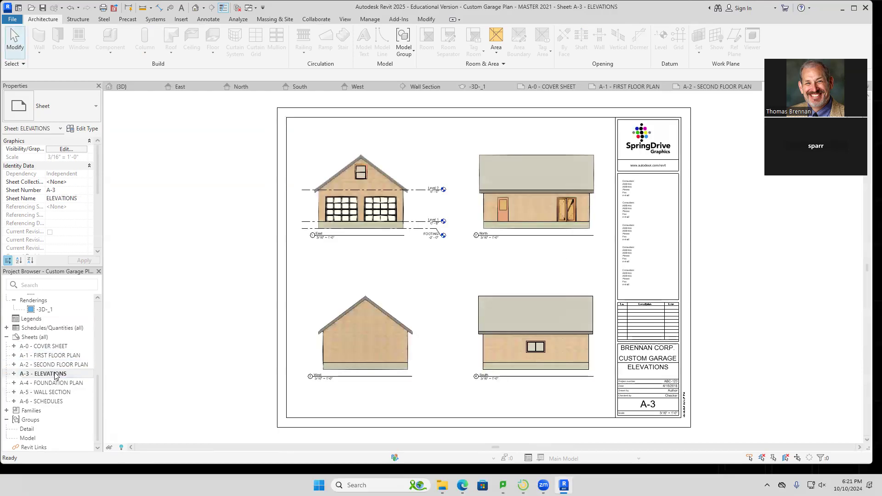
{"action": "double_click", "coordinate": [51, 385]}
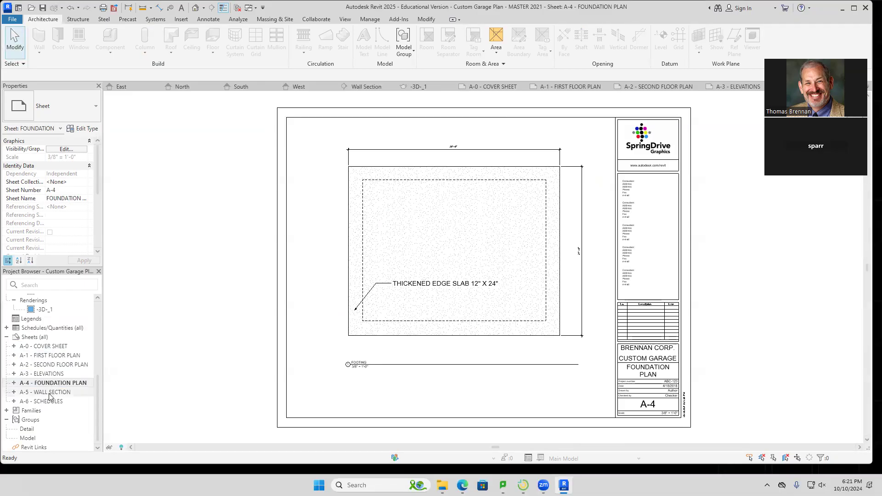
{"action": "double_click", "coordinate": [49, 395]}
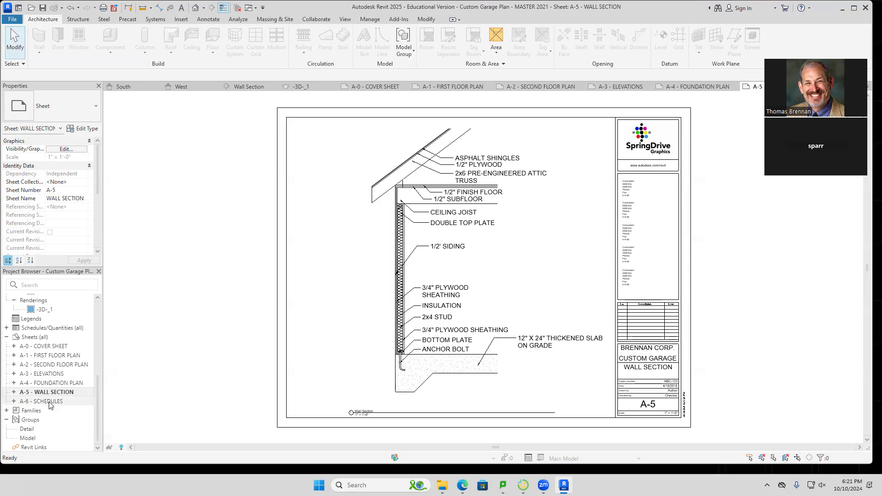
{"action": "double_click", "coordinate": [52, 401]}
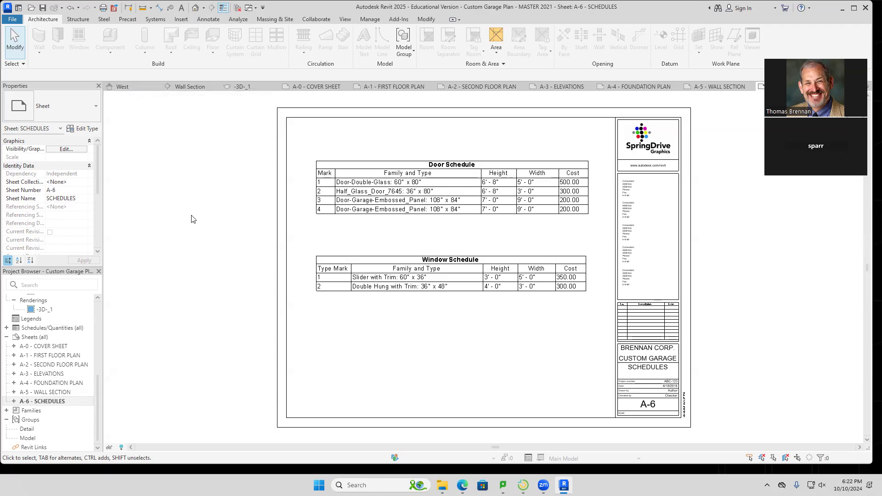
Widen the Properties and Project Browser palettes and switch to the {3D} view of the other open custom garage project.
{"action": "left_click", "coordinate": [121, 88]}
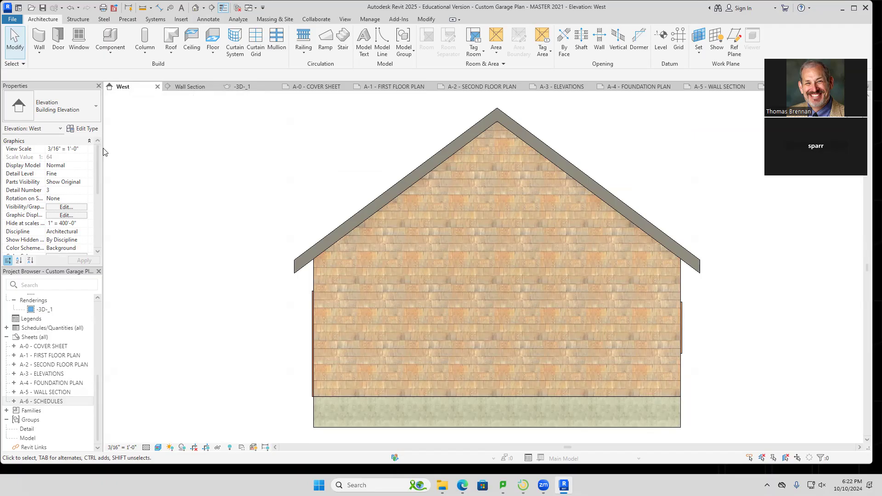
{"action": "left_click_drag", "start_coordinate": [103, 149], "coordinate": [163, 155]}
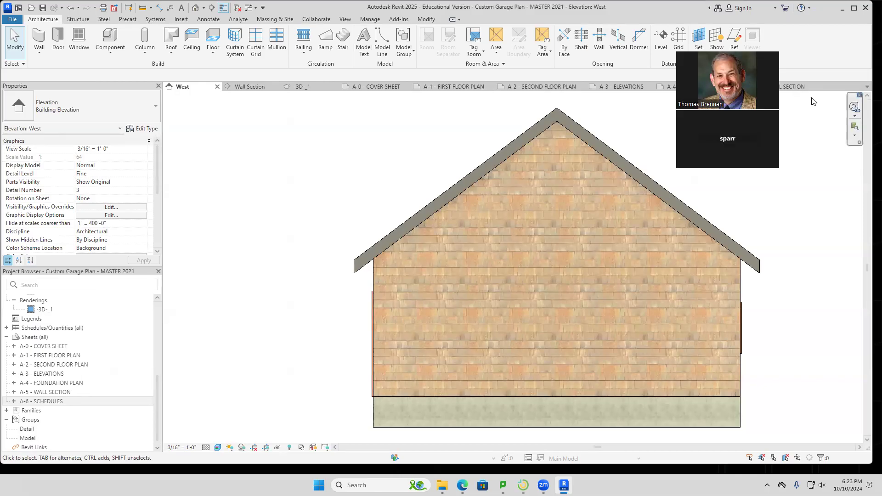
{"action": "left_click", "coordinate": [867, 88]}
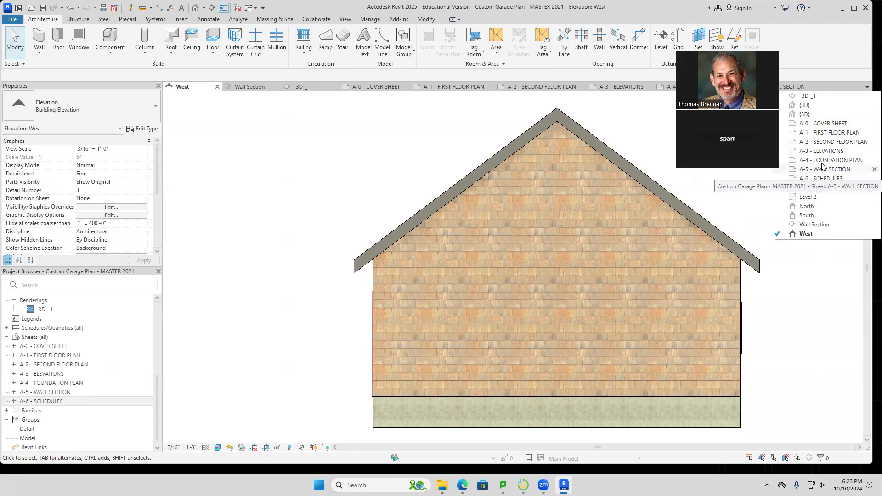
{"action": "left_click", "coordinate": [818, 106]}
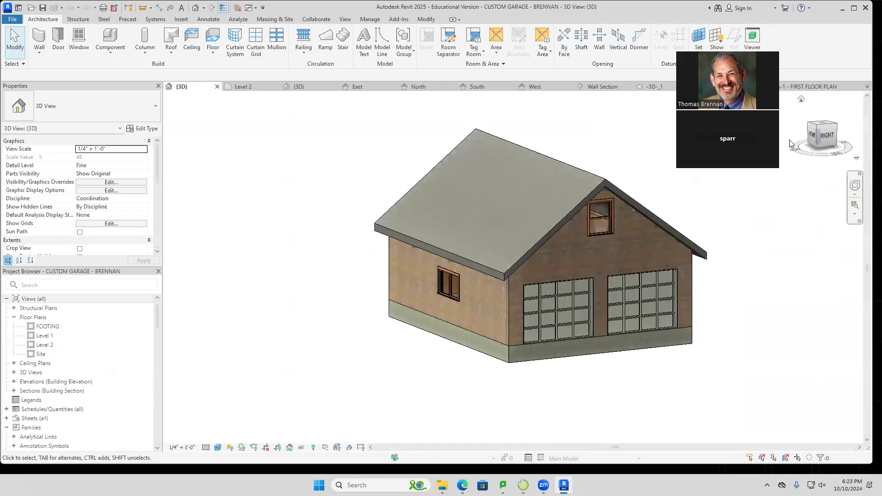
{"action": "middle_click_drag", "start_coordinate": [739, 346], "coordinate": [710, 368]}
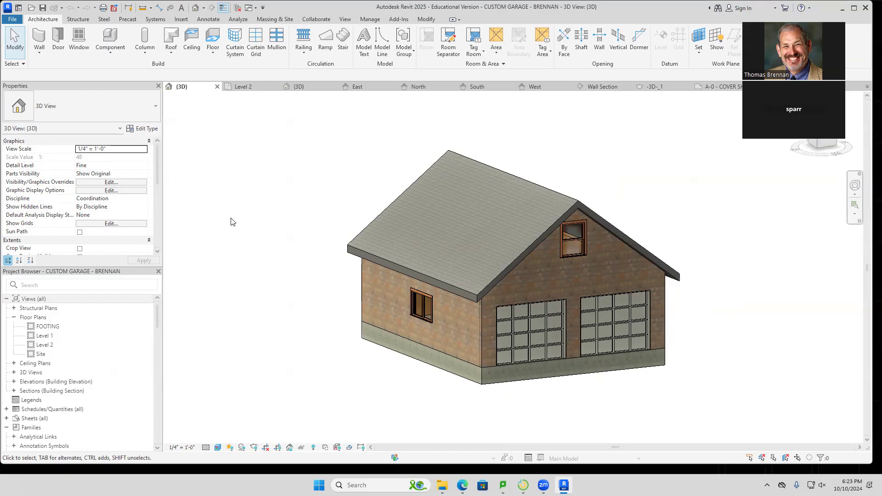
Open the Level 1 floor plan and unhide the section line's category through Reveal Hidden Elements.
{"action": "double_click", "coordinate": [33, 338]}
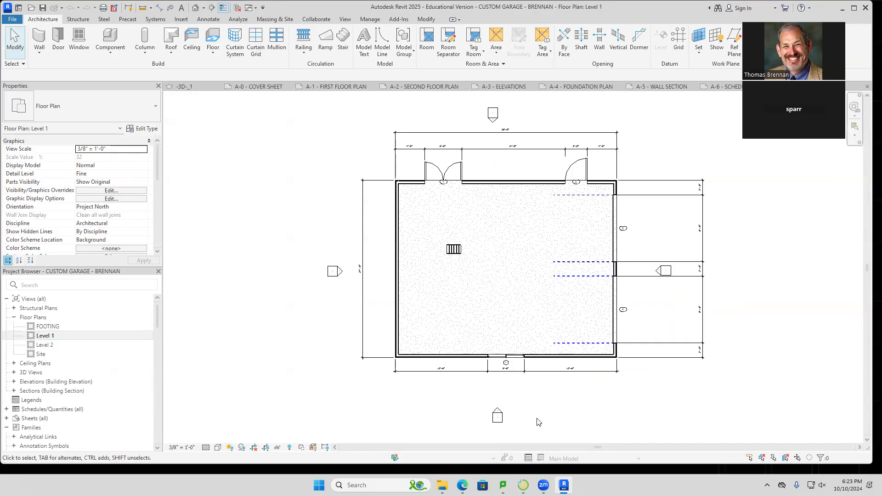
{"action": "left_click", "coordinate": [289, 447]}
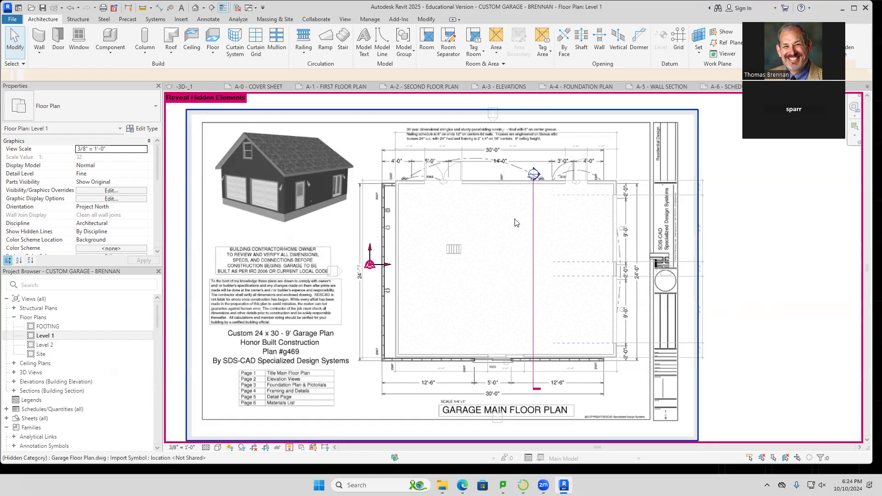
{"action": "left_click", "coordinate": [533, 218]}
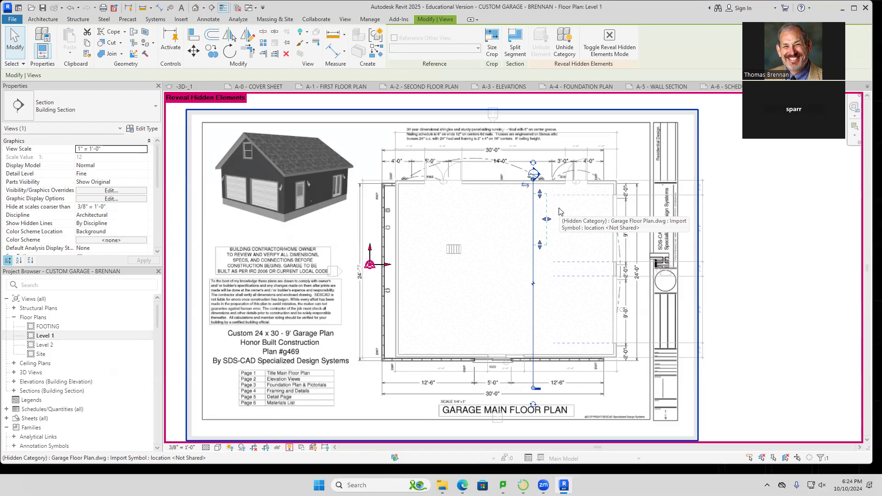
{"action": "right_click", "coordinate": [534, 256]}
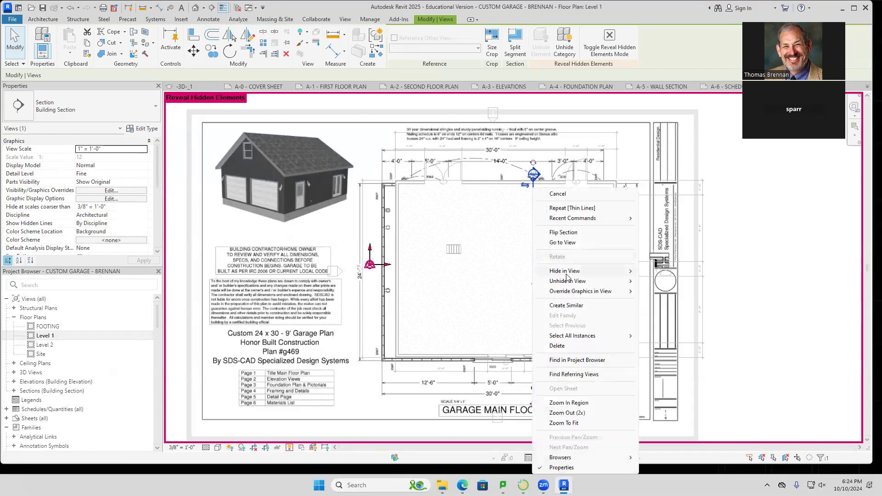
{"action": "mouse_move", "coordinate": [569, 282]}
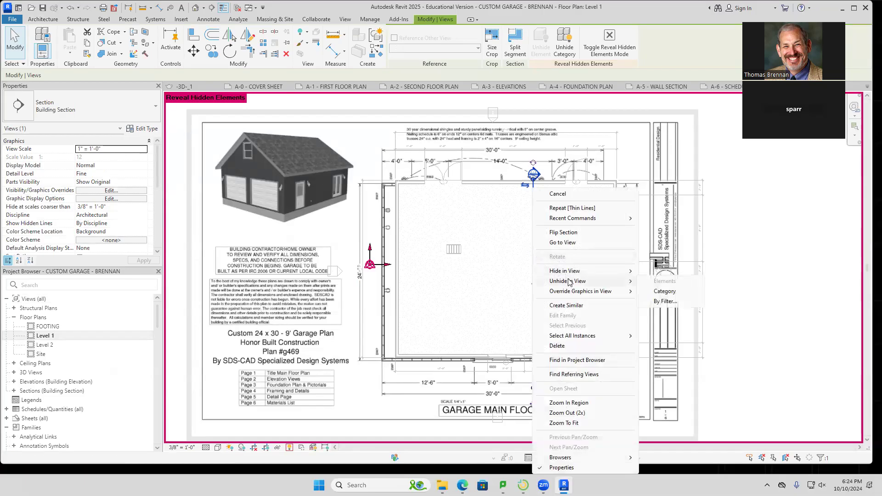
{"action": "left_click", "coordinate": [668, 294]}
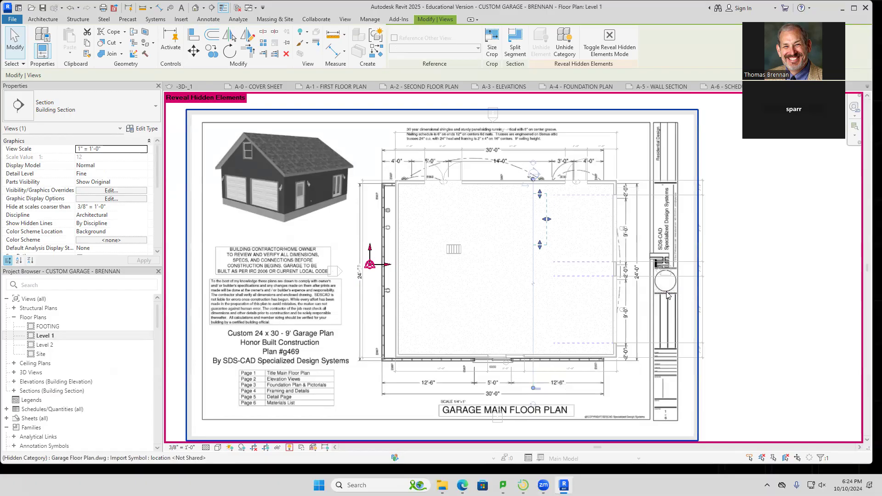
{"action": "left_click", "coordinate": [289, 447]}
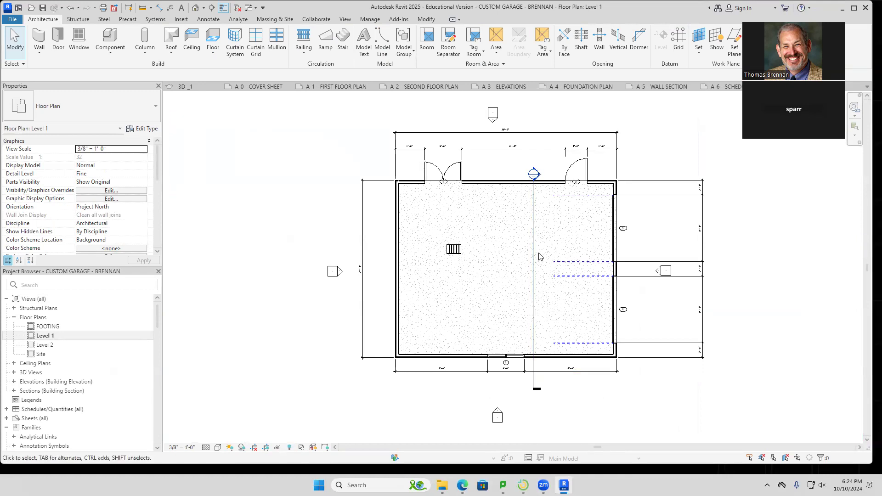
Move the section line up so its head sits beyond the plan's upper wall, level with the door dimension string.
{"action": "left_click", "coordinate": [535, 234]}
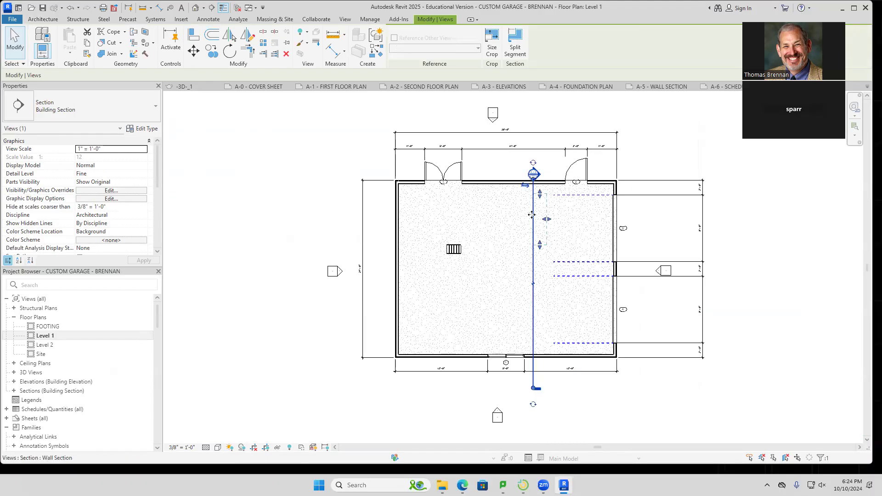
{"action": "left_click_drag", "start_coordinate": [534, 207], "coordinate": [534, 175]}
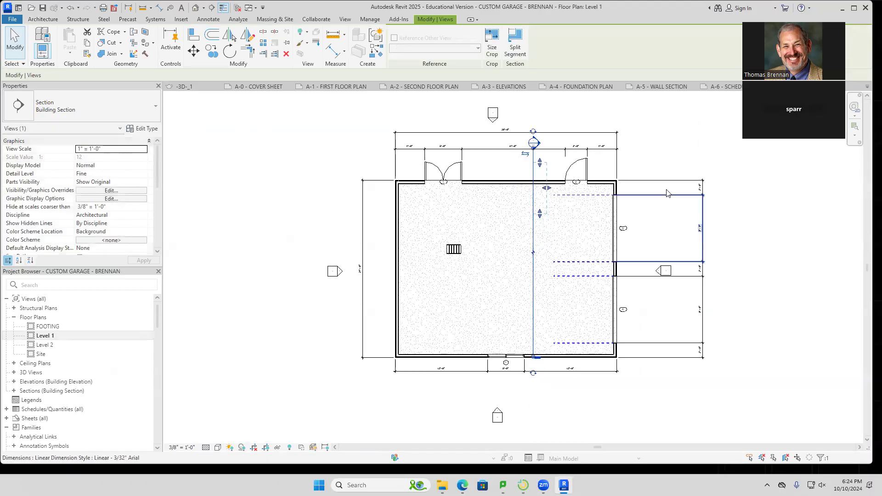
{"action": "left_click", "coordinate": [663, 152]}
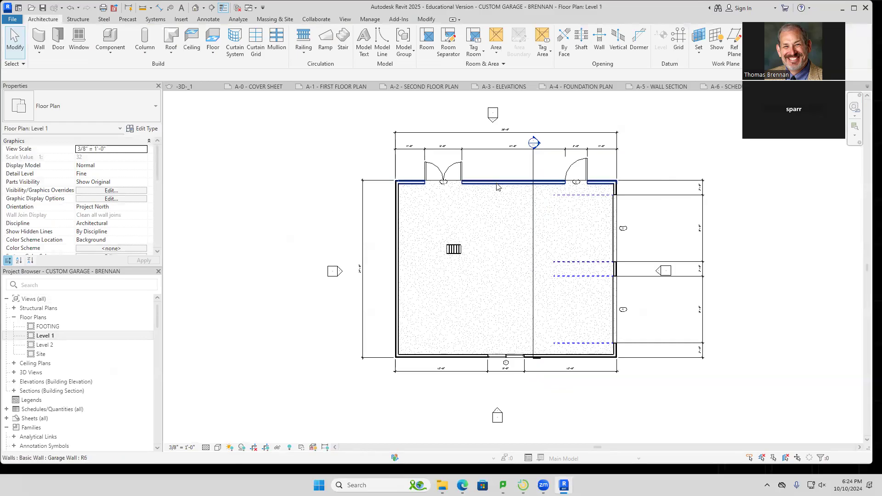
{"action": "left_click", "coordinate": [534, 170]}
{"action": "left_click_drag", "start_coordinate": [534, 170], "coordinate": [535, 173]}
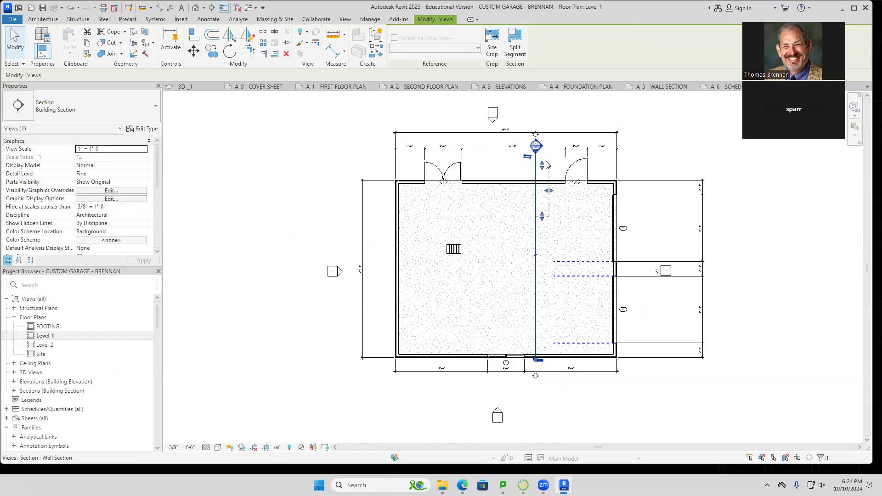
Open the Wall Section view from the section head in the Level 1 plan.
{"action": "scroll", "coordinate": [546, 147], "scroll_direction": "up", "scroll_amount": 3}
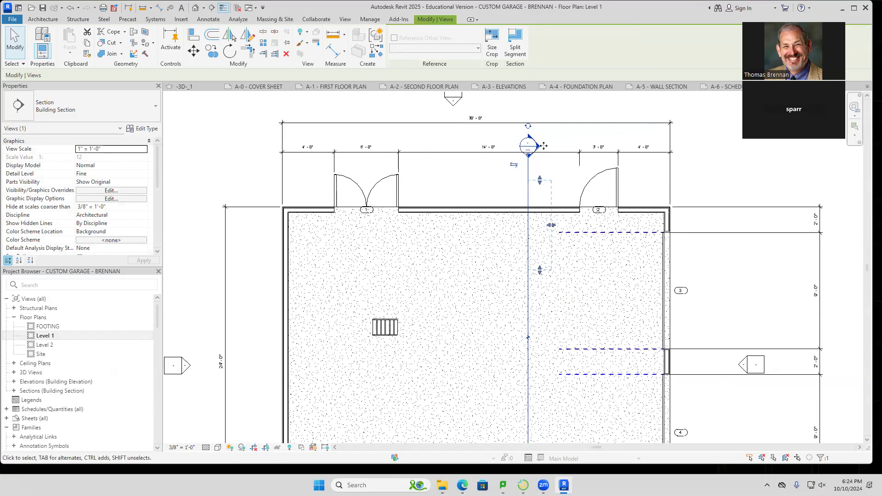
{"action": "scroll", "coordinate": [543, 147], "scroll_direction": "up", "scroll_amount": 2}
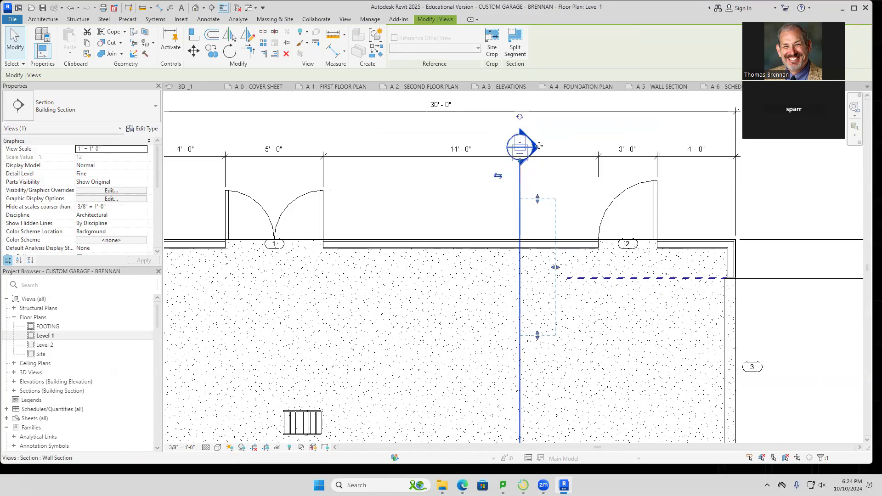
{"action": "key", "text": "Escape"}
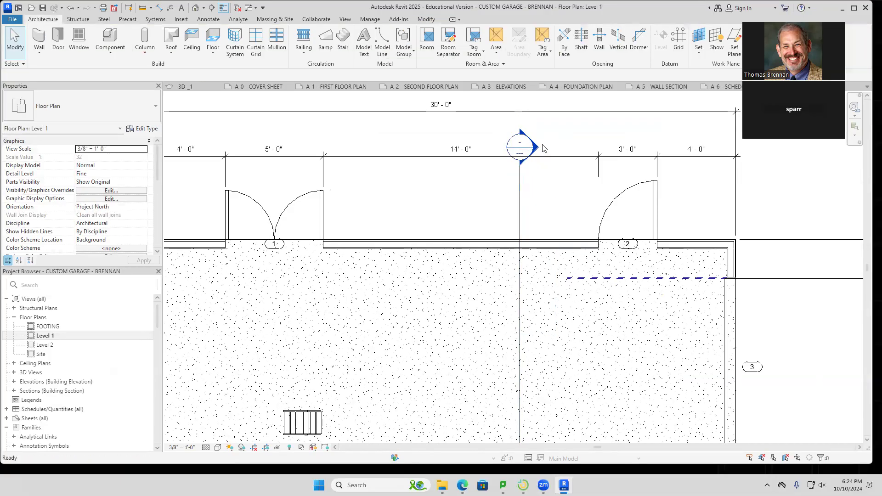
{"action": "double_click", "coordinate": [538, 152]}
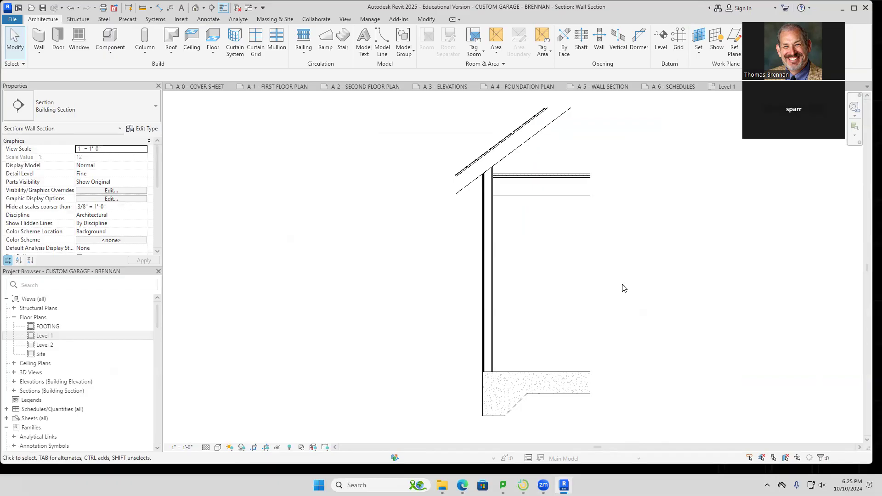
Switch the wall section's detail level to Coarse and back to Fine to compare the material display.
{"action": "left_click", "coordinate": [205, 448]}
{"action": "left_click", "coordinate": [214, 418]}
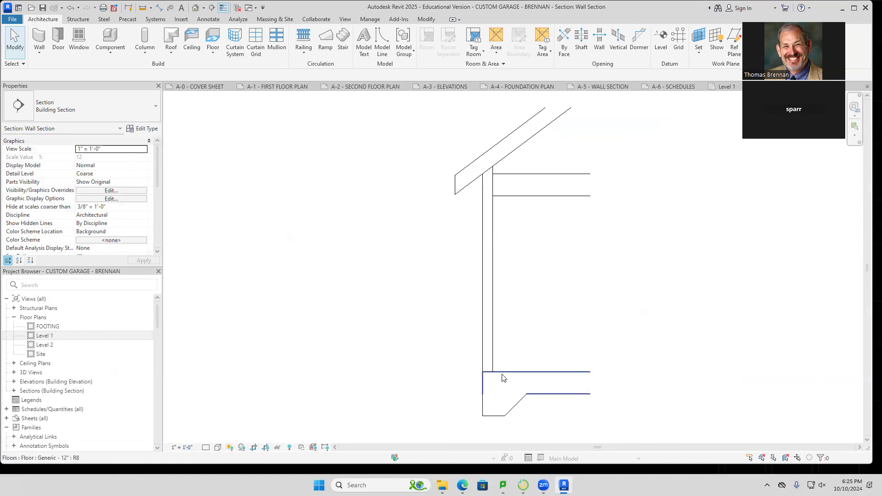
{"action": "scroll", "coordinate": [597, 337], "scroll_direction": "up", "scroll_amount": 1}
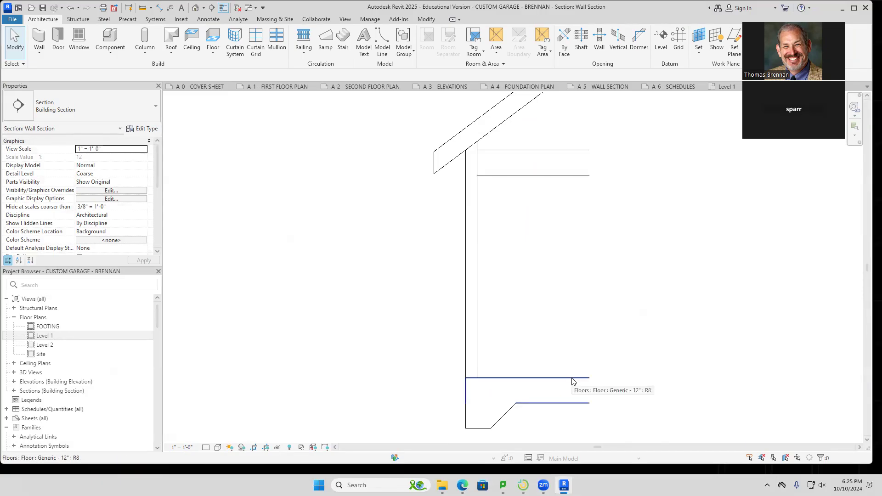
{"action": "left_click", "coordinate": [205, 448]}
{"action": "left_click", "coordinate": [218, 437]}
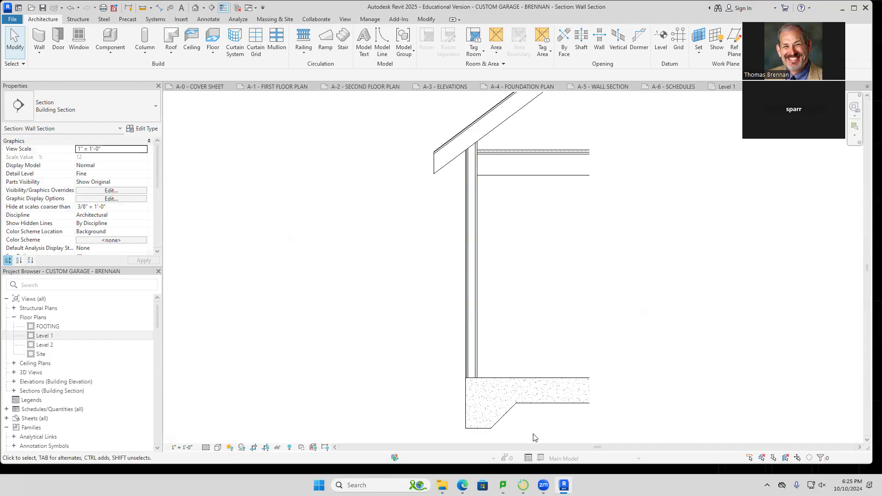
Create a rectangular Diagonal Crosshatch filled region of about 2.22 SF with invisible boundary lines, outside the wall above the slab.
{"action": "middle_click_drag", "start_coordinate": [535, 434], "coordinate": [527, 400]}
{"action": "scroll", "coordinate": [464, 340], "scroll_direction": "up", "scroll_amount": 5}
{"action": "scroll", "coordinate": [521, 224], "scroll_direction": "down", "scroll_amount": 3}
{"action": "middle_click_drag", "start_coordinate": [543, 195], "coordinate": [518, 269]}
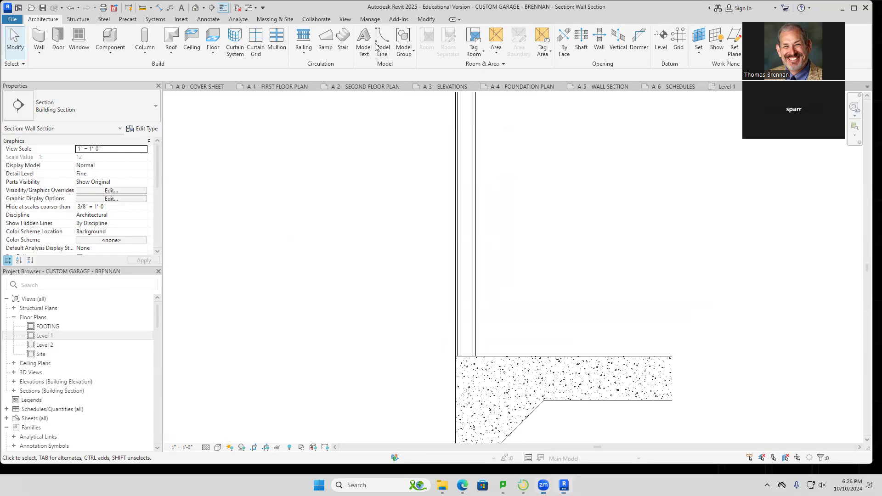
{"action": "left_click", "coordinate": [207, 21]}
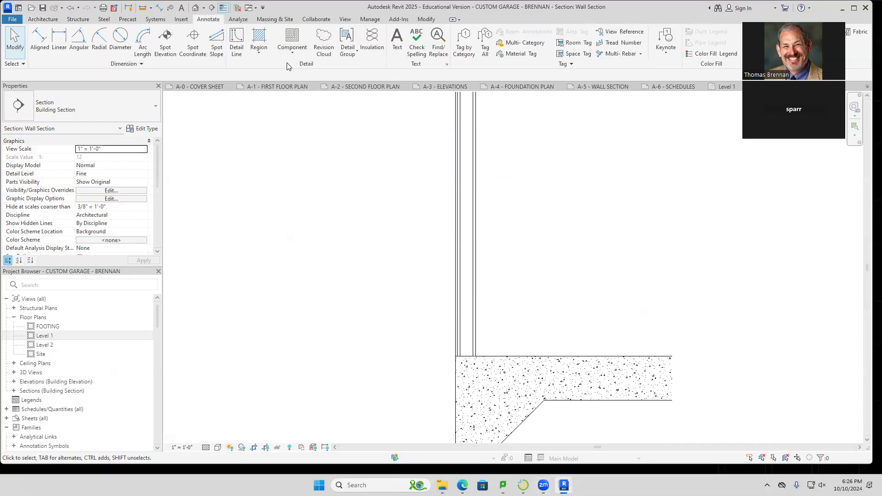
{"action": "left_click", "coordinate": [260, 57]}
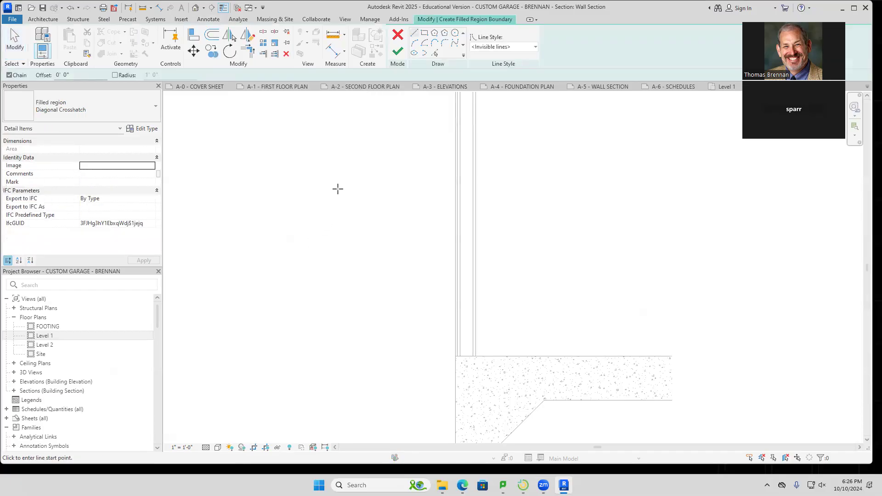
{"action": "left_click", "coordinate": [424, 33]}
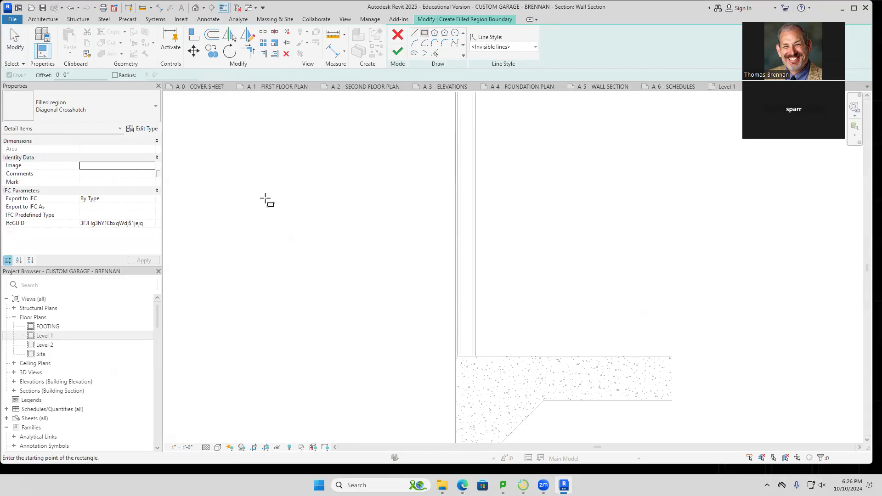
{"action": "left_click", "coordinate": [268, 181]}
{"action": "left_click", "coordinate": [342, 239]}
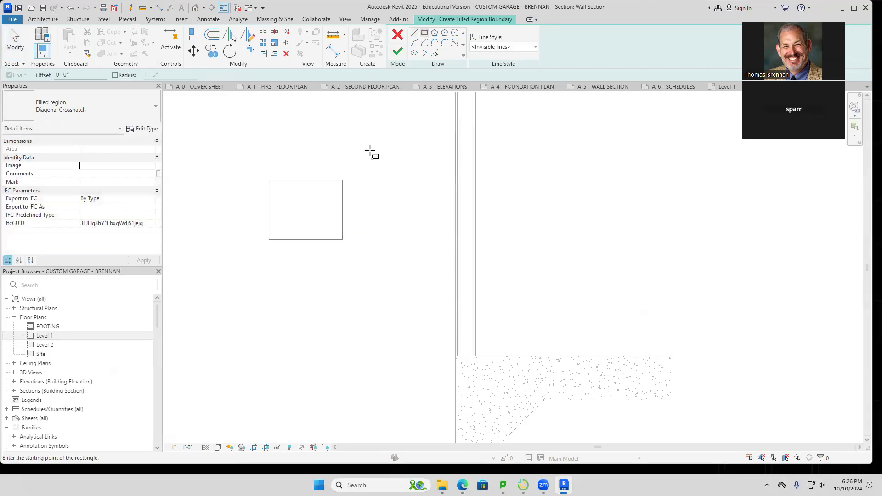
{"action": "left_click", "coordinate": [401, 51]}
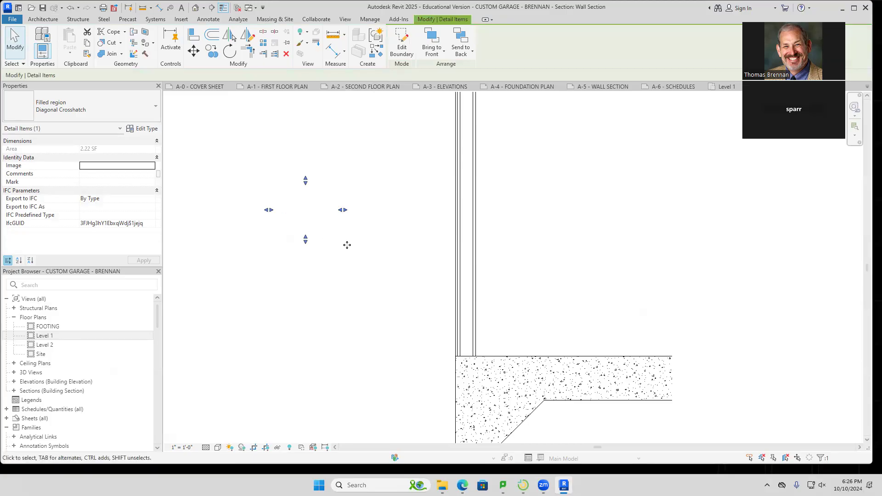
{"action": "key", "text": "Escape"}
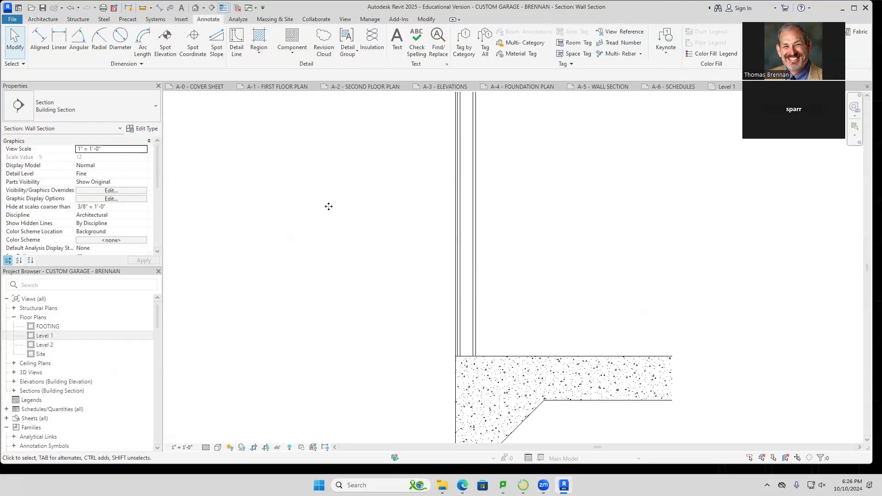
Nudge the crosshatch filled region horizontally toward the wall until it sits beside the wall's outer face.
{"action": "left_click_drag", "start_coordinate": [385, 156], "coordinate": [244, 284]}
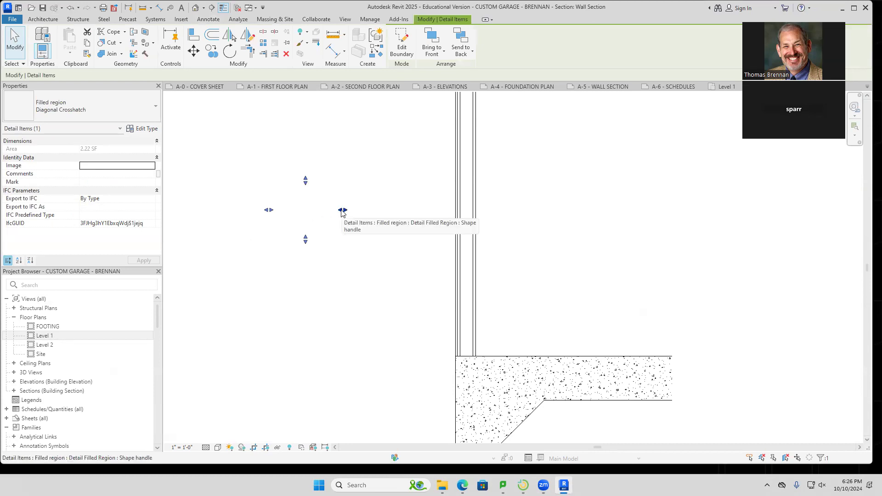
{"action": "key", "text": "Right"}
{"action": "key", "text": "Right"}
{"action": "key", "text": "Right"}
{"action": "key", "text": "Right"}
{"action": "key", "text": "Right"}
{"action": "key", "text": "Right"}
{"action": "key", "text": "Right"}
{"action": "key", "text": "Right"}
{"action": "key", "text": "Right"}
{"action": "key", "text": "Right"}
{"action": "key", "text": "Right"}
{"action": "key", "text": "Right"}
{"action": "key", "text": "Right"}
{"action": "key", "text": "Right"}
{"action": "key", "text": "Right"}
{"action": "key", "text": "Right"}
{"action": "key", "text": "Right"}
{"action": "key", "text": "Right"}
{"action": "key", "text": "Right"}
{"action": "key", "text": "Right"}
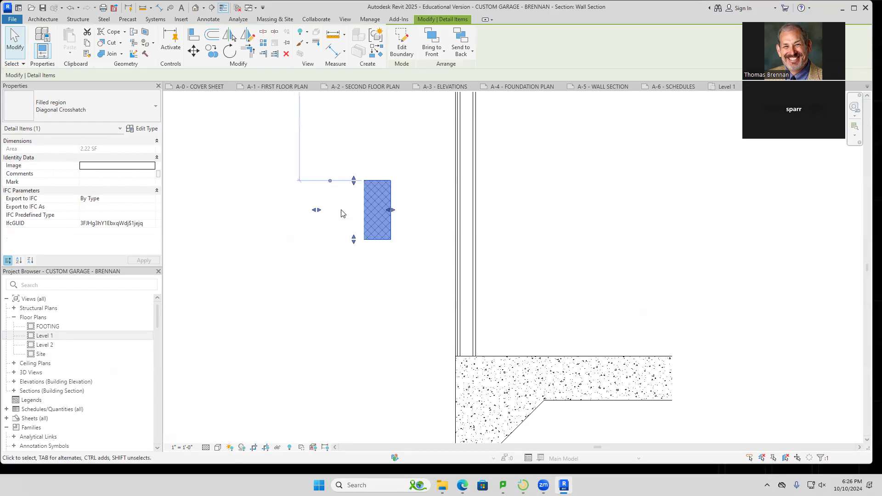
{"action": "key", "text": "Right"}
{"action": "key", "text": "Right"}
{"action": "key", "text": "Right"}
{"action": "key", "text": "Right"}
{"action": "key", "text": "Right"}
{"action": "key", "text": "Right"}
{"action": "key", "text": "Right"}
{"action": "key", "text": "Right"}
{"action": "key", "text": "Escape"}
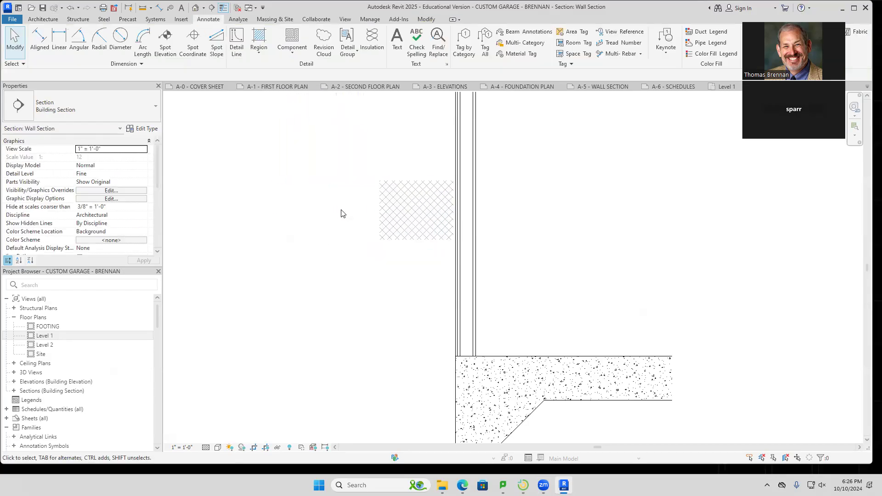
Try the Horizontal Lines type on the filled region beside the wall and change it to Wood 1.
{"action": "left_click", "coordinate": [410, 242]}
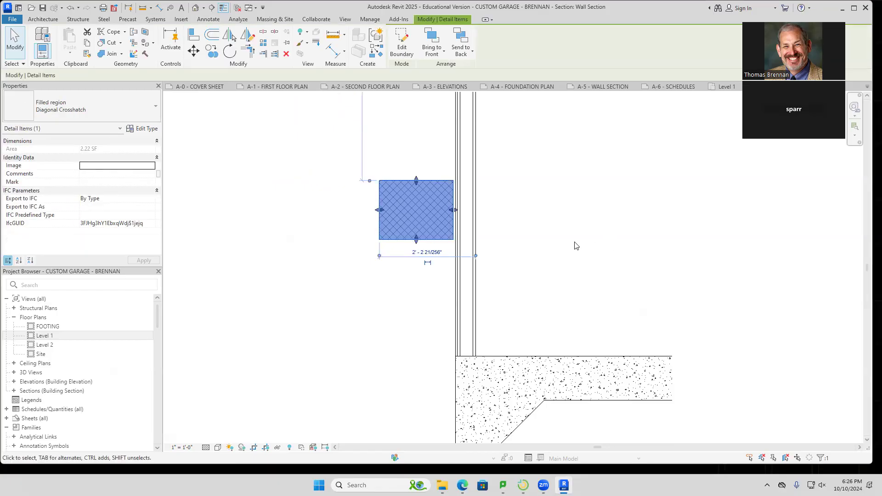
{"action": "key", "text": "Escape"}
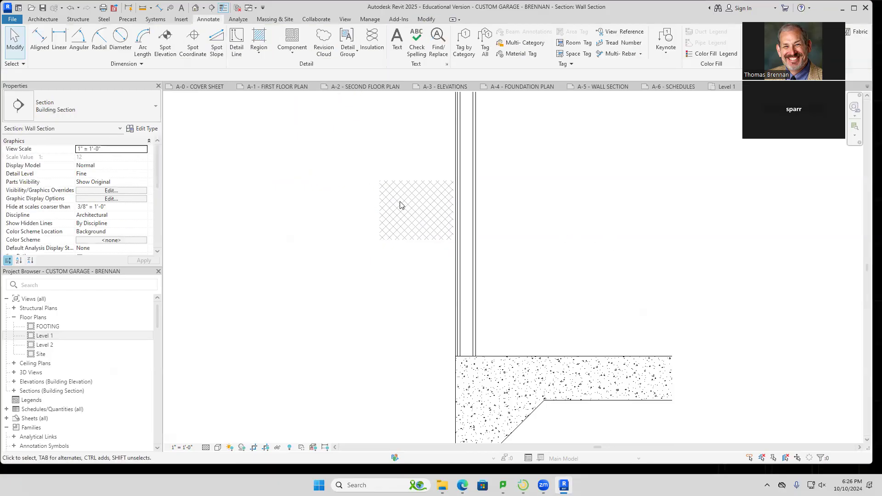
{"action": "left_click", "coordinate": [403, 240]}
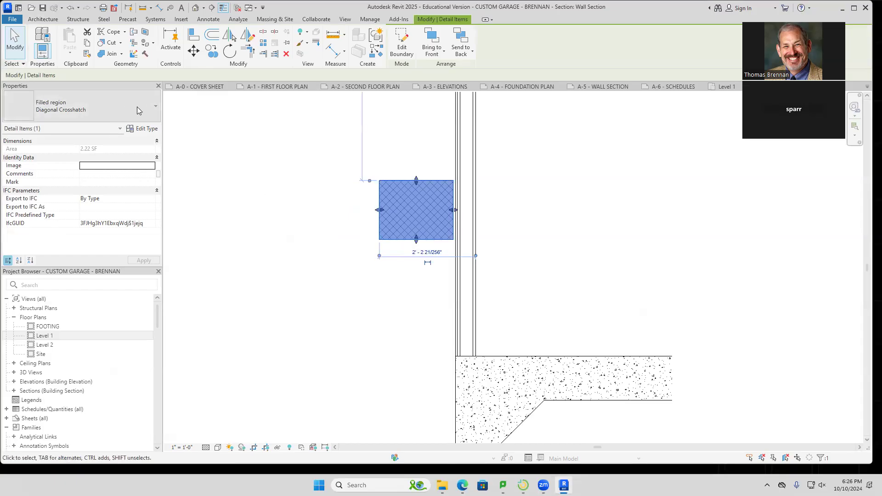
{"action": "left_click", "coordinate": [156, 114]}
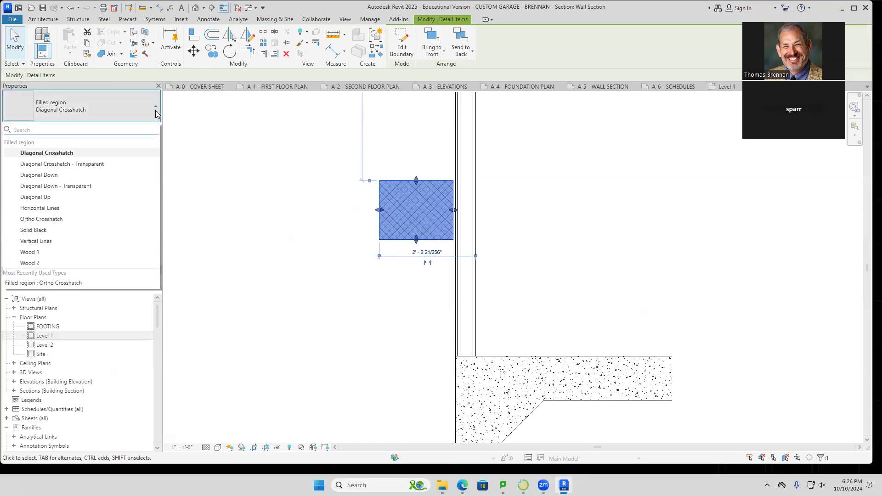
{"action": "left_click", "coordinate": [63, 210]}
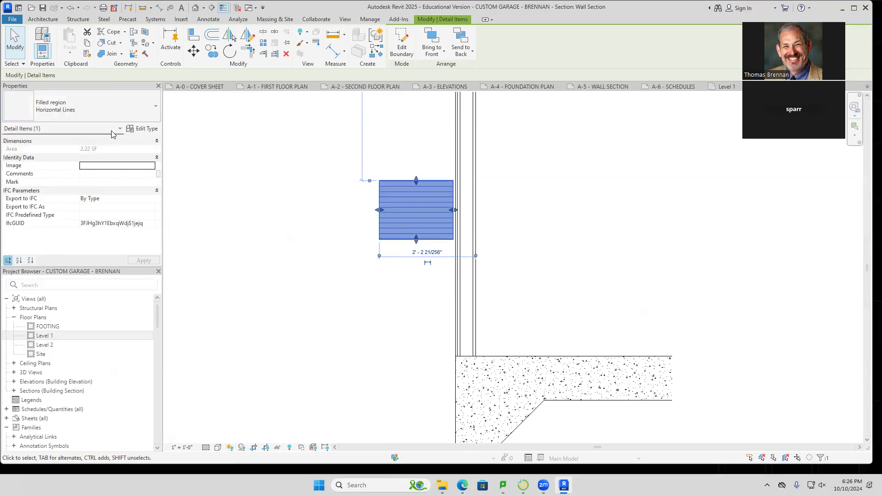
{"action": "left_click", "coordinate": [148, 110]}
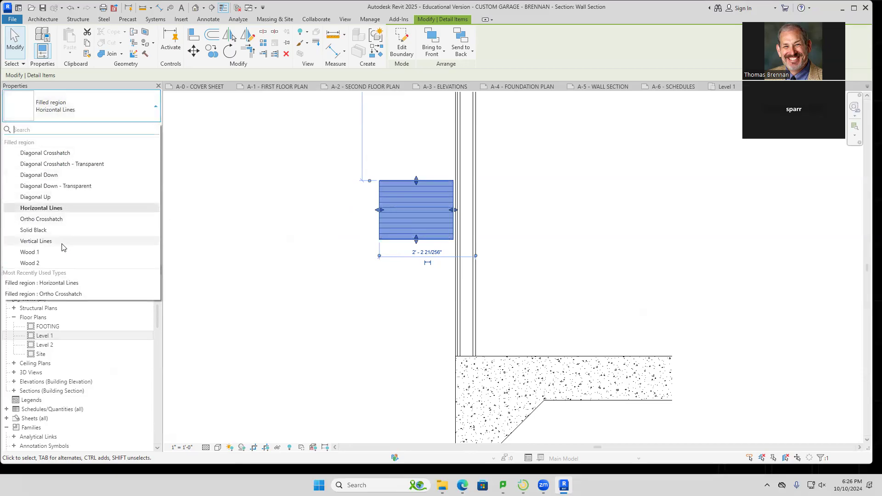
{"action": "left_click", "coordinate": [48, 254]}
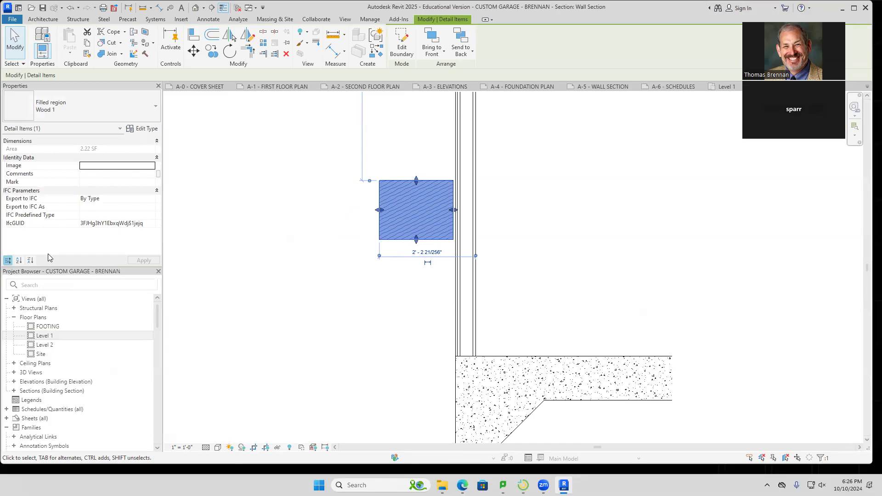
Undo the creation of the Wood 1 filled region beside the wall's outer face.
{"action": "key", "text": "Escape"}
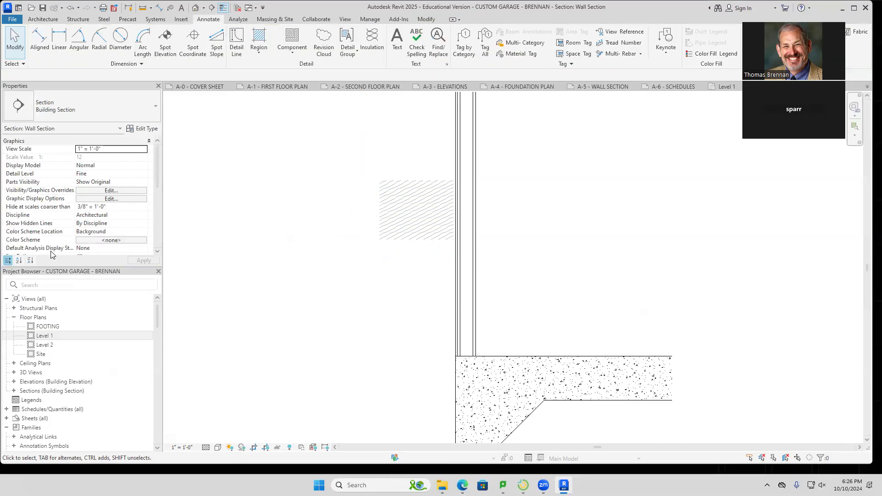
{"action": "left_click", "coordinate": [414, 239]}
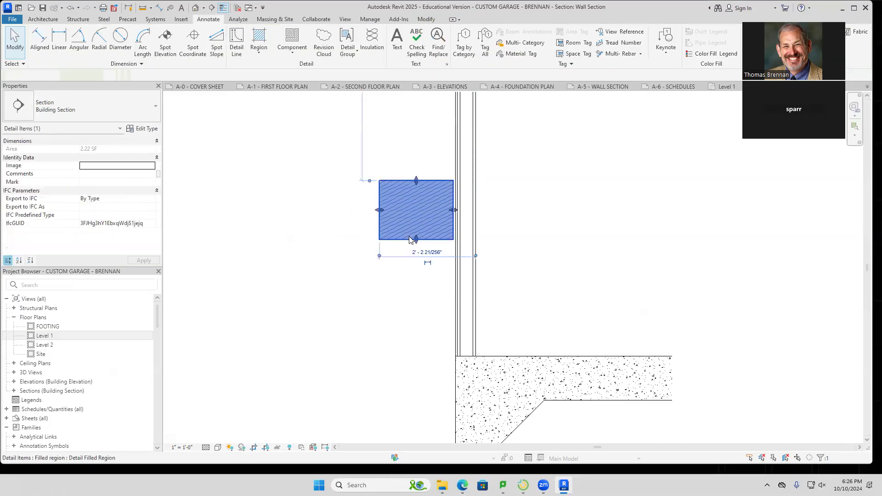
{"action": "left_click", "coordinate": [641, 252]}
{"action": "key", "text": "ctrl+z"}
{"action": "key", "text": "ctrl+z"}
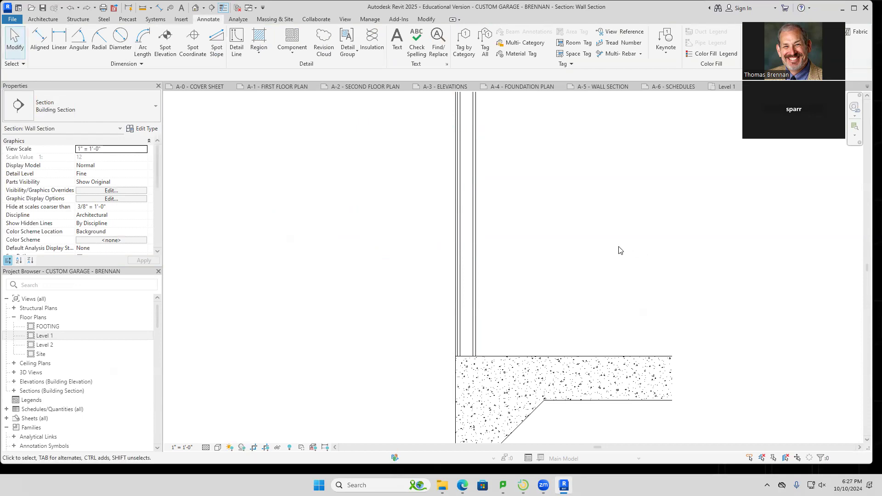
Place 3 1/2" wide batt insulation, about 8' 1" long, inside the wall from the slab top up to the underside of the Level 2 floor.
{"action": "scroll", "coordinate": [610, 247], "scroll_direction": "down", "scroll_amount": 1}
{"action": "middle_click_drag", "start_coordinate": [610, 247], "coordinate": [586, 276]}
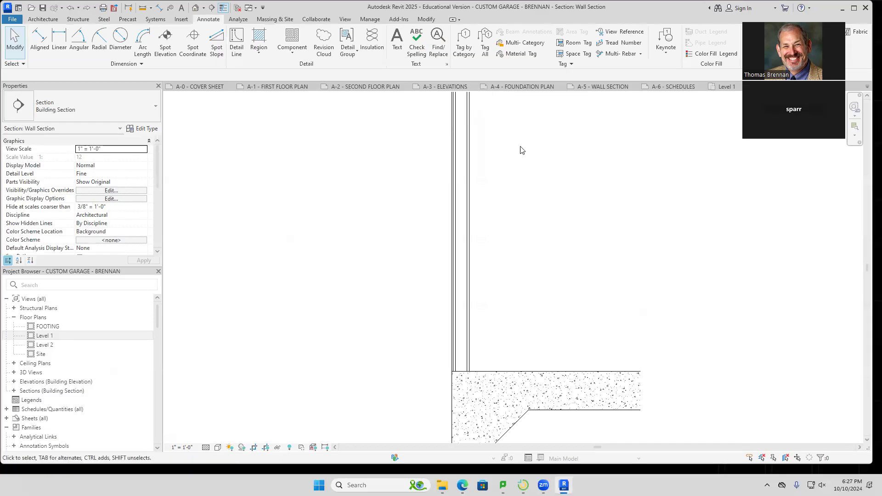
{"action": "left_click", "coordinate": [372, 41]}
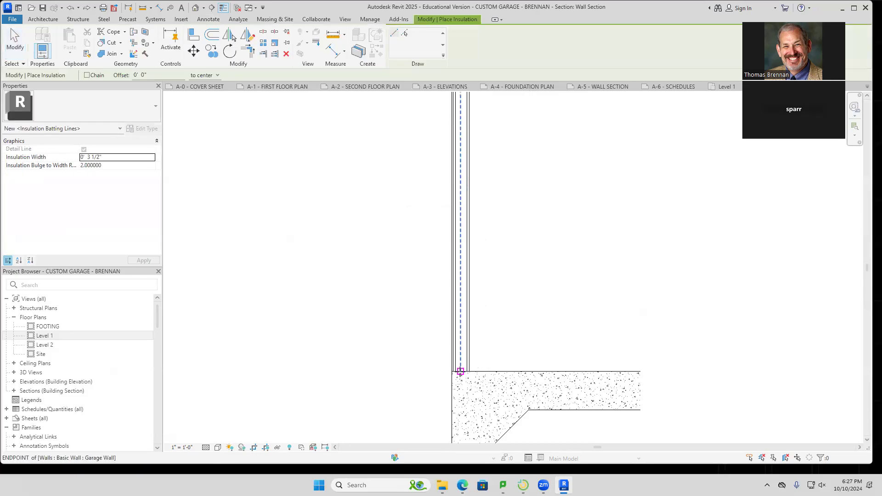
{"action": "left_click", "coordinate": [460, 371]}
{"action": "scroll", "coordinate": [457, 363], "scroll_direction": "down", "scroll_amount": 2}
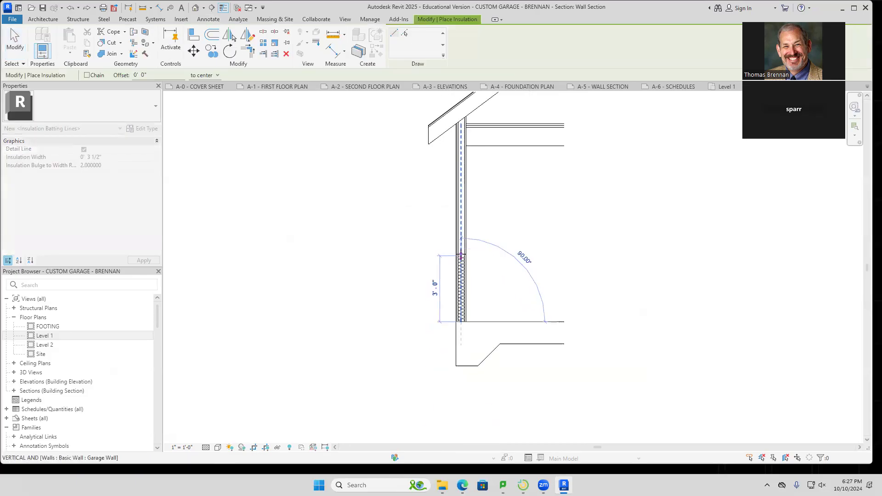
{"action": "middle_click_drag", "start_coordinate": [459, 346], "coordinate": [458, 425]}
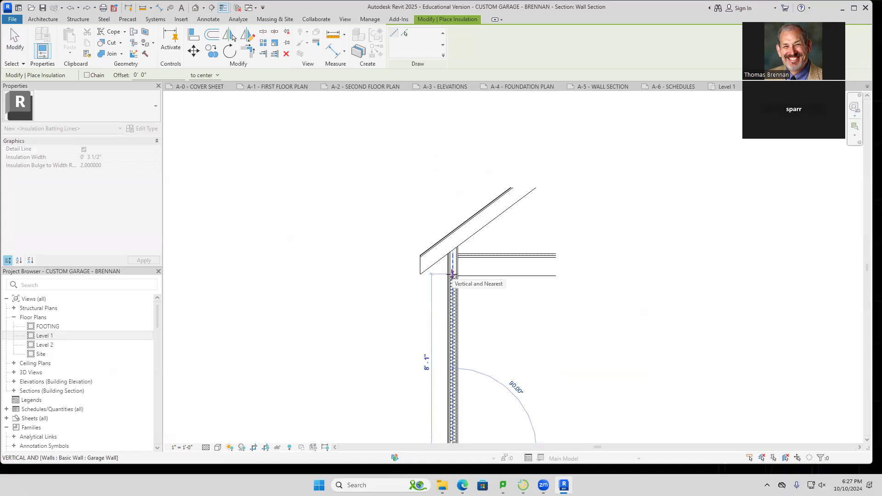
{"action": "left_click", "coordinate": [452, 274]}
{"action": "key", "text": "Escape"}
{"action": "key", "text": "Escape"}
Nudge the batt insulation horizontally until it fits exactly between the two faces of the wall's stud cavity.
{"action": "scroll", "coordinate": [467, 291], "scroll_direction": "up", "scroll_amount": 3}
{"action": "scroll", "coordinate": [450, 283], "scroll_direction": "up", "scroll_amount": 3}
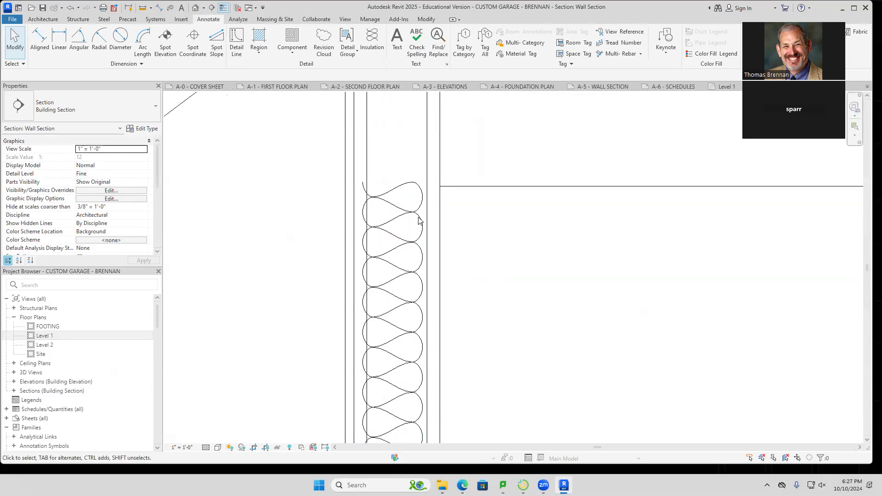
{"action": "scroll", "coordinate": [421, 220], "scroll_direction": "up", "scroll_amount": 2}
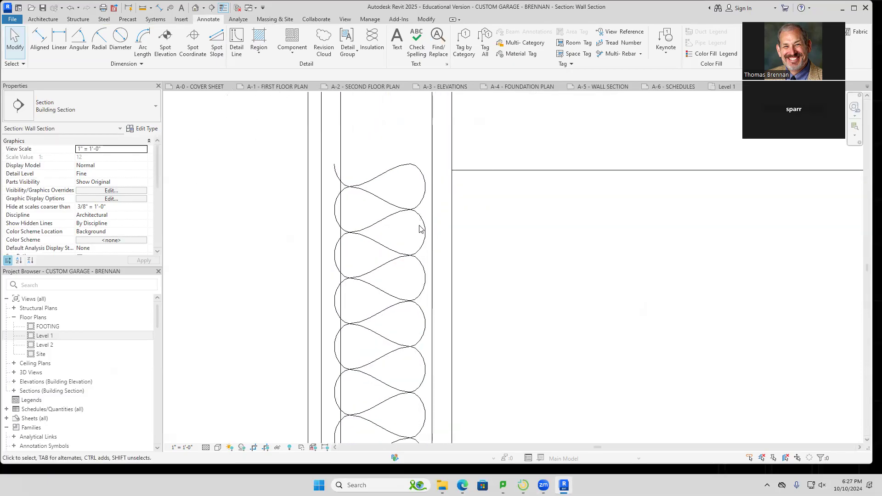
{"action": "left_click", "coordinate": [377, 226]}
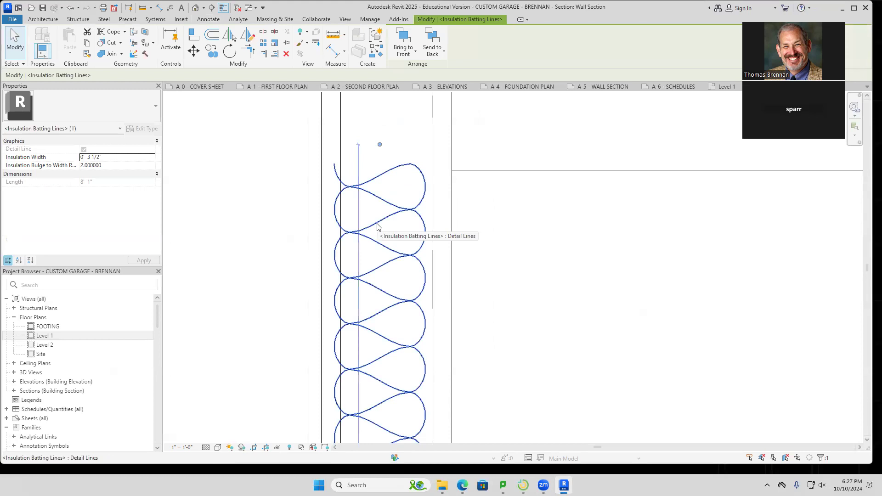
{"action": "key", "text": "Right"}
{"action": "key", "text": "Right"}
{"action": "key", "text": "Right"}
{"action": "key", "text": "Right"}
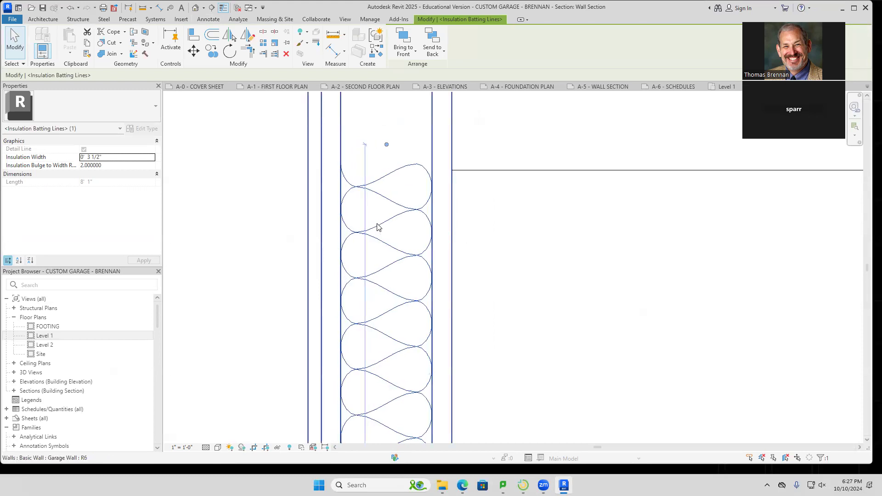
{"action": "key", "text": "Escape"}
Locate the Nominal Cut Lumber-Section sizes among the project's Detail Items families, with the base of the wall in view.
{"action": "scroll", "coordinate": [536, 269], "scroll_direction": "down", "scroll_amount": 3}
{"action": "scroll", "coordinate": [540, 276], "scroll_direction": "down", "scroll_amount": 8}
{"action": "middle_click_drag", "start_coordinate": [557, 304], "coordinate": [505, 150]}
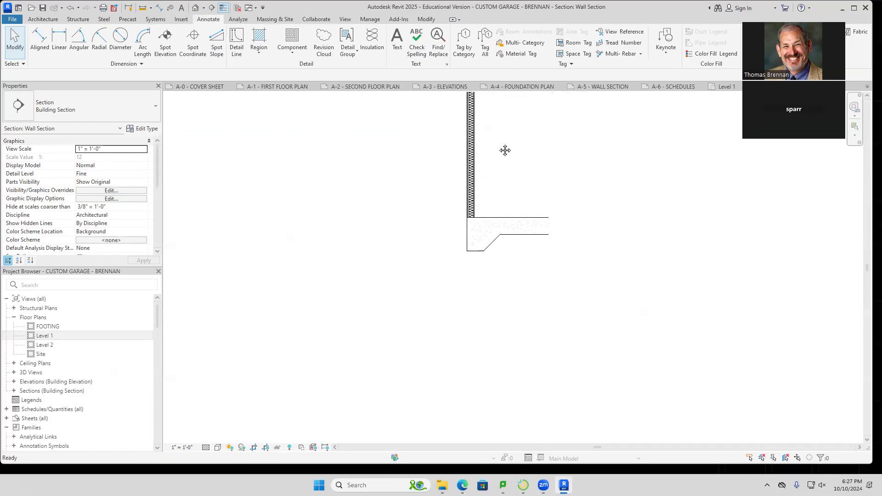
{"action": "scroll", "coordinate": [479, 223], "scroll_direction": "up", "scroll_amount": 8}
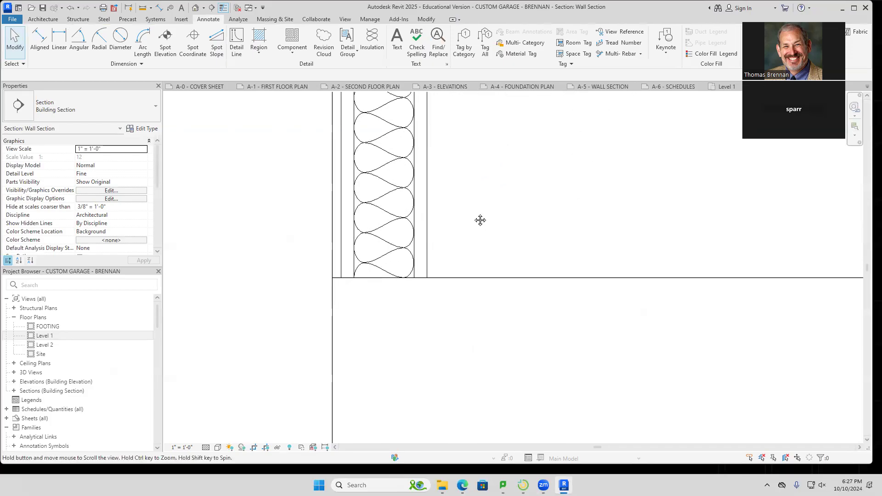
{"action": "middle_click_drag", "start_coordinate": [480, 220], "coordinate": [468, 258]}
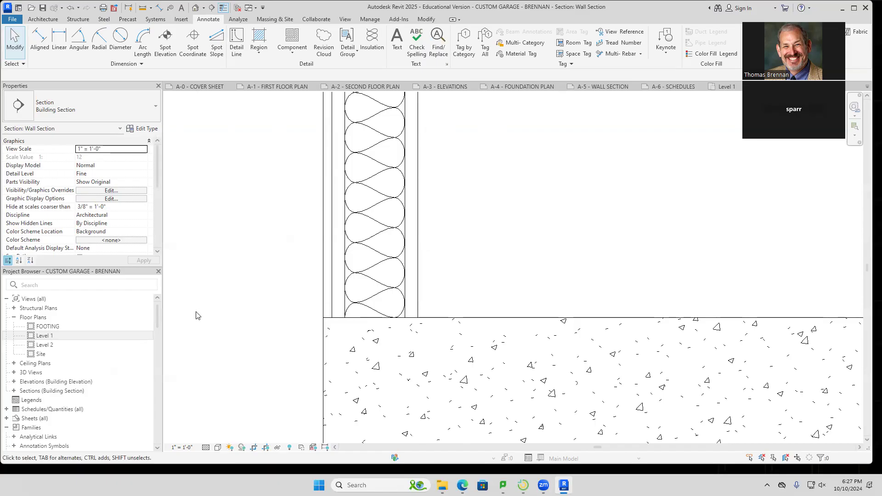
{"action": "left_click_drag", "start_coordinate": [156, 312], "coordinate": [159, 343]}
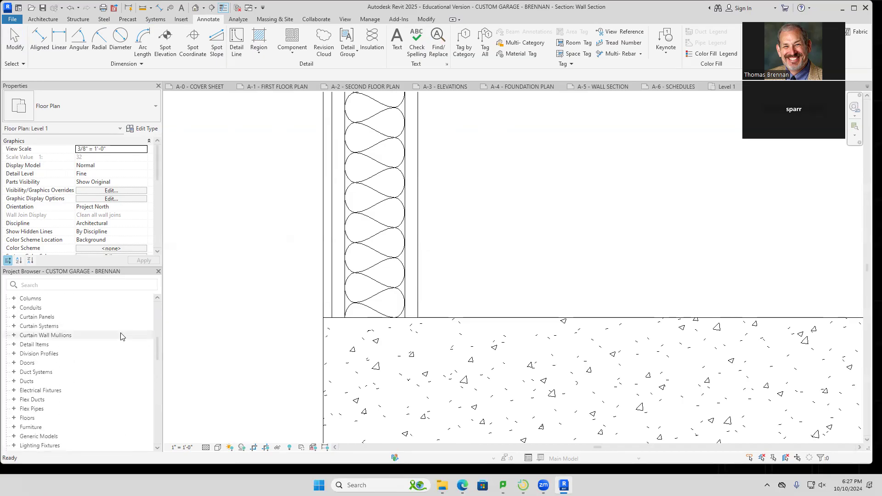
{"action": "left_click", "coordinate": [13, 345]}
{"action": "scroll", "coordinate": [72, 345], "scroll_direction": "down", "scroll_amount": 1}
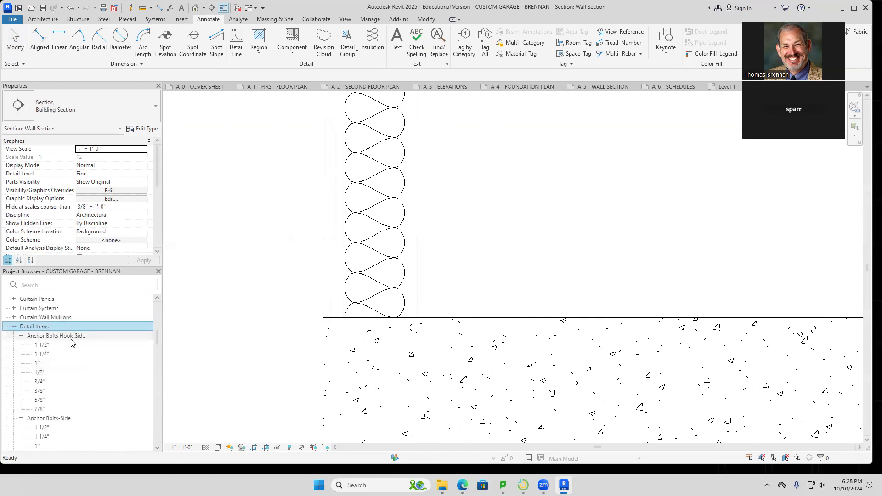
{"action": "scroll", "coordinate": [71, 343], "scroll_direction": "down", "scroll_amount": 5}
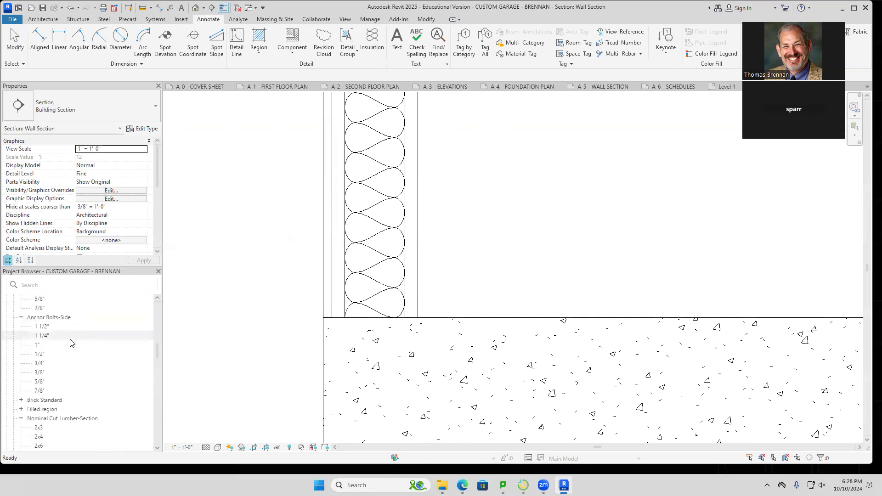
{"action": "scroll", "coordinate": [71, 342], "scroll_direction": "down", "scroll_amount": 1}
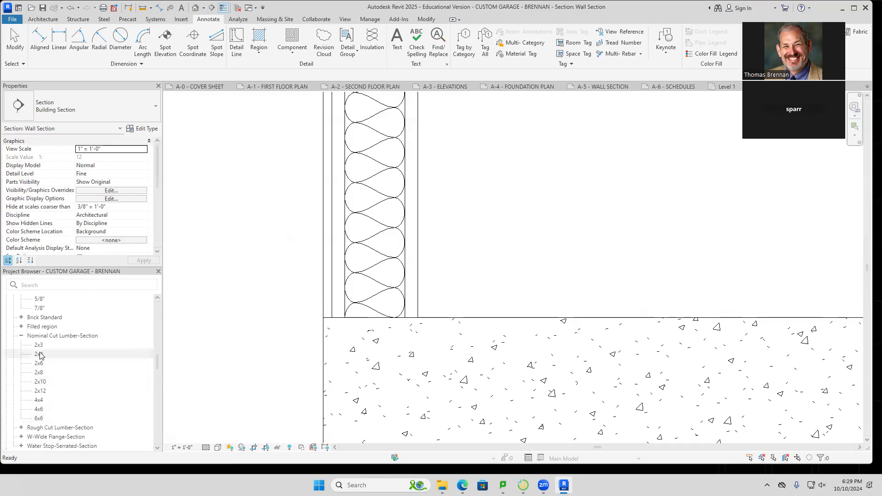
Place a 2x4 Nominal Cut Lumber-Section, rotated to lie flat, as the bottom plate in the stud cavity on top of the slab.
{"action": "left_click", "coordinate": [41, 354]}
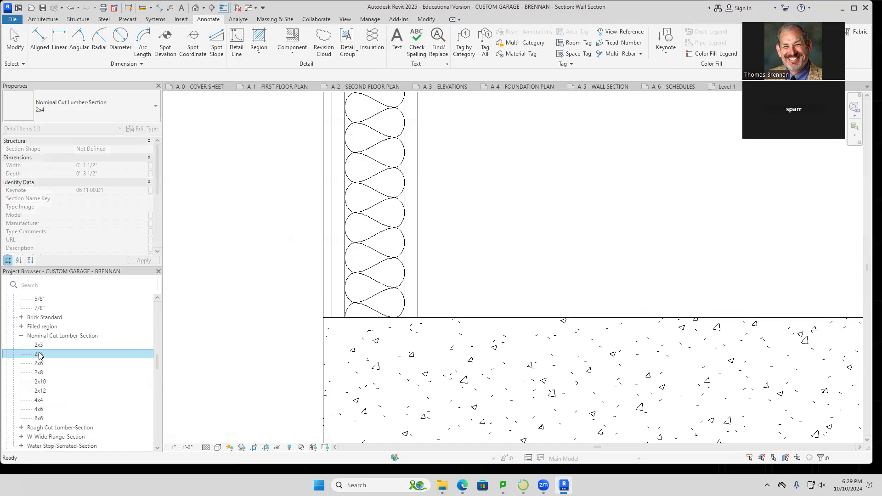
{"action": "left_click_drag", "start_coordinate": [40, 355], "coordinate": [380, 271]}
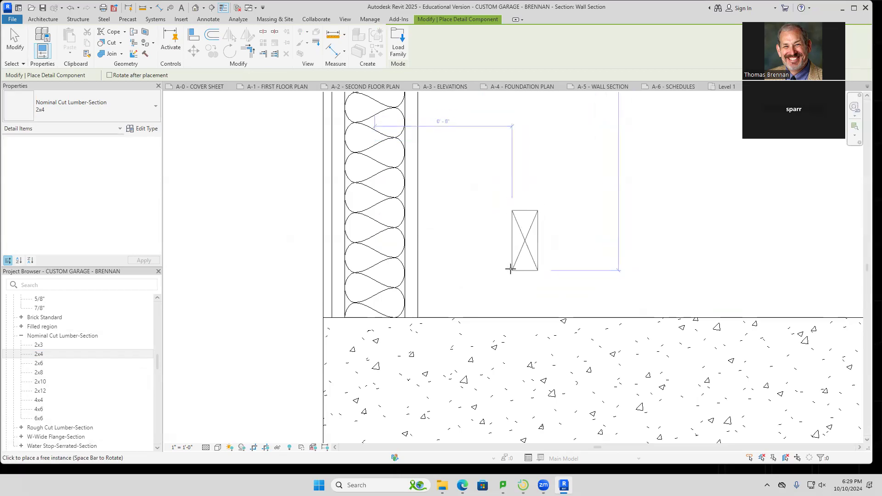
{"action": "key", "text": "space"}
{"action": "key", "text": "space"}
{"action": "key", "text": "space"}
{"action": "key", "text": "space"}
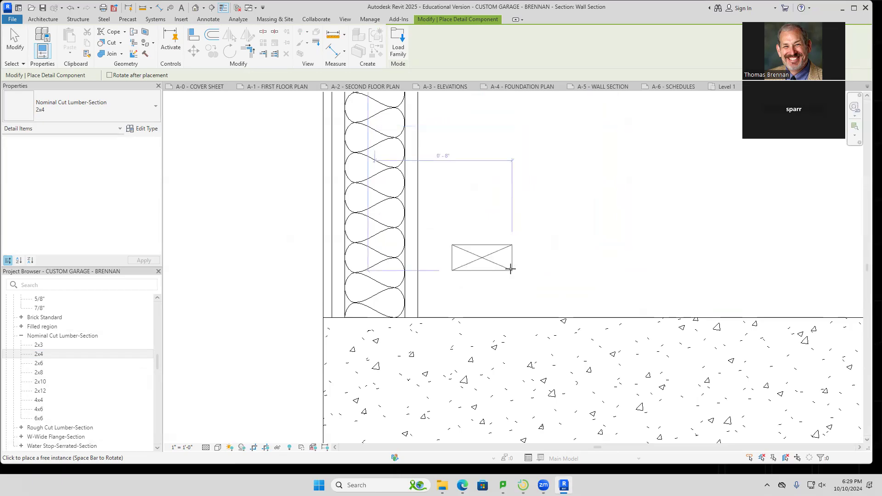
{"action": "key", "text": "space"}
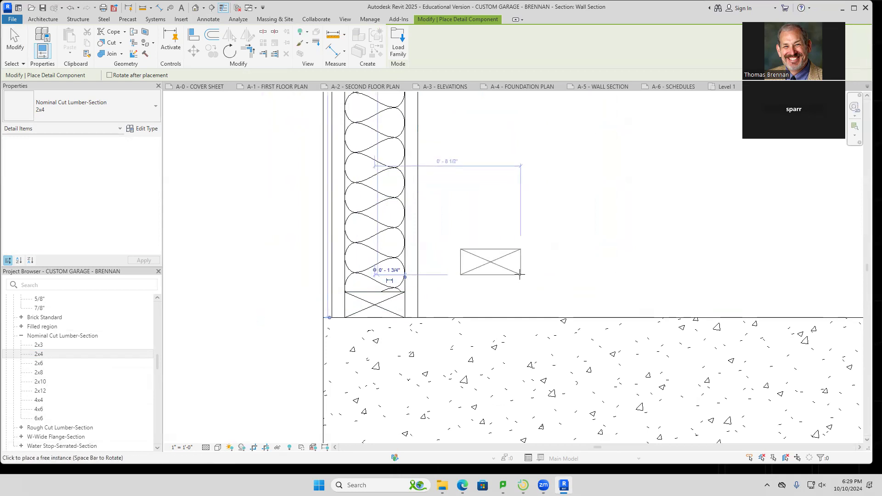
{"action": "key", "text": "Escape"}
{"action": "key", "text": "Escape"}
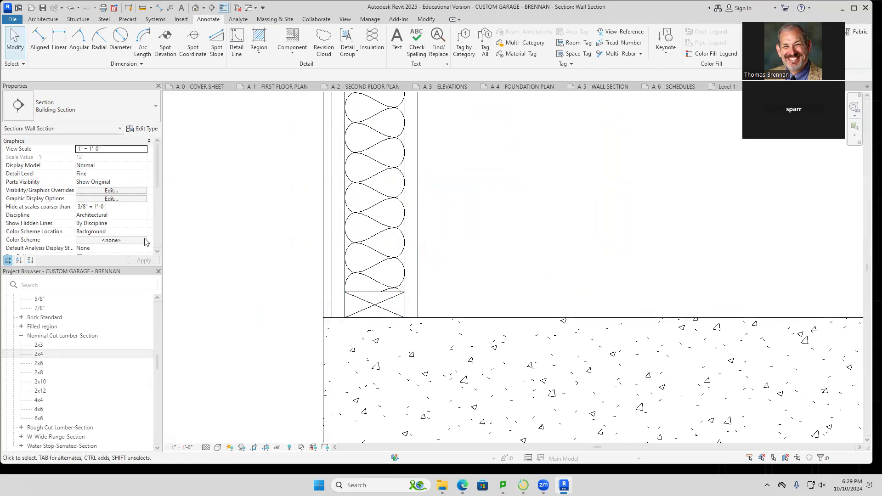
Examine the junction of the wall, roof and Level 2 floor at the top of the insulation, checking the floor's properties.
{"action": "scroll", "coordinate": [564, 230], "scroll_direction": "down", "scroll_amount": 2}
{"action": "scroll", "coordinate": [550, 232], "scroll_direction": "down", "scroll_amount": 2}
{"action": "middle_click_drag", "start_coordinate": [541, 213], "coordinate": [491, 444]}
{"action": "mouse_move", "coordinate": [491, 237]}
{"action": "middle_mouse_down"}
{"action": "mouse_move", "coordinate": [480, 392]}
{"action": "mouse_move", "coordinate": [475, 339]}
{"action": "middle_mouse_up"}
{"action": "scroll", "coordinate": [475, 339], "scroll_direction": "up", "scroll_amount": 4}
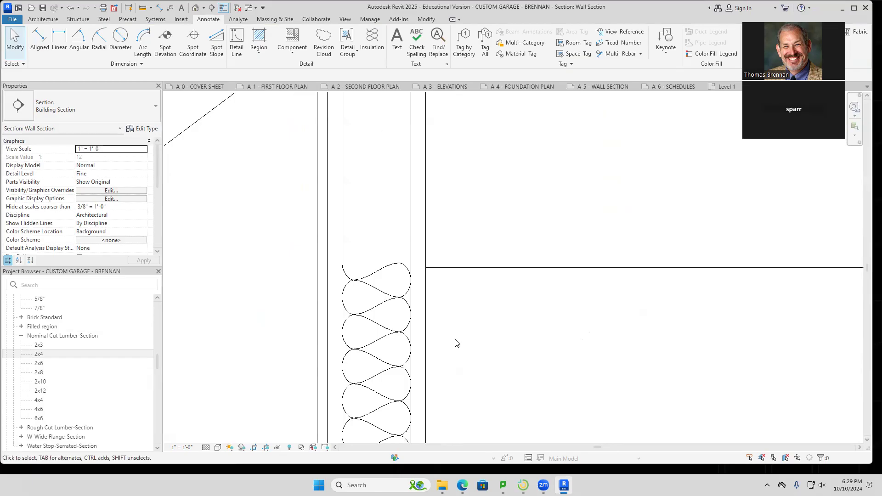
{"action": "scroll", "coordinate": [489, 309], "scroll_direction": "down", "scroll_amount": 1}
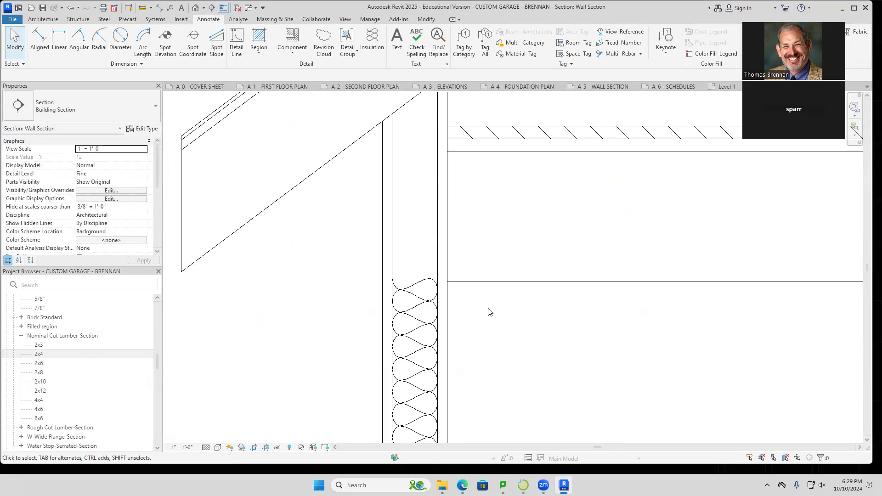
{"action": "middle_click_drag", "start_coordinate": [488, 309], "coordinate": [487, 339]}
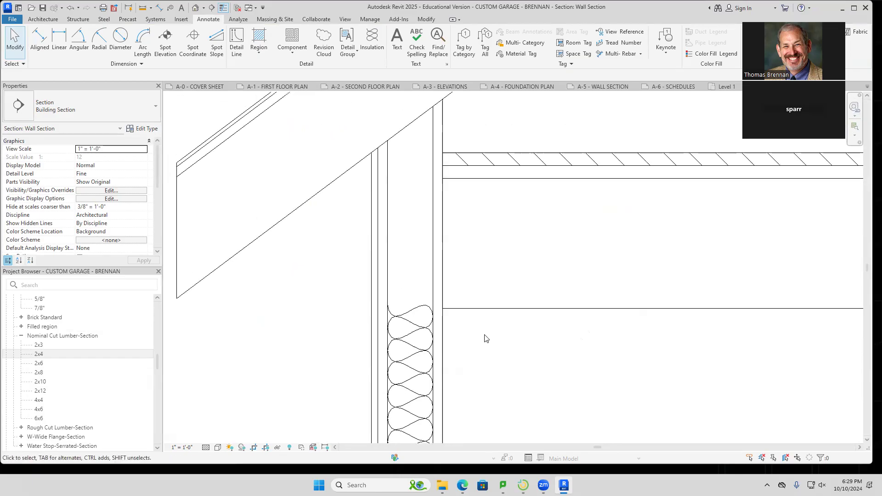
{"action": "left_click", "coordinate": [501, 313]}
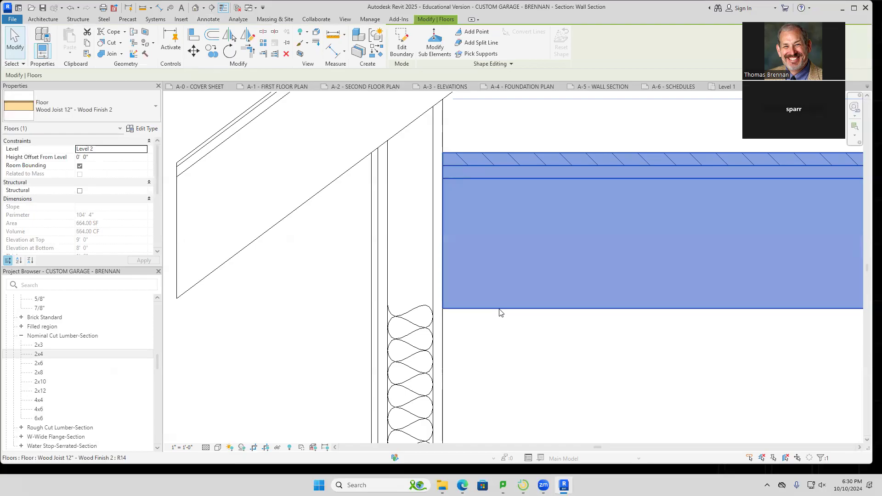
{"action": "key", "text": "Escape"}
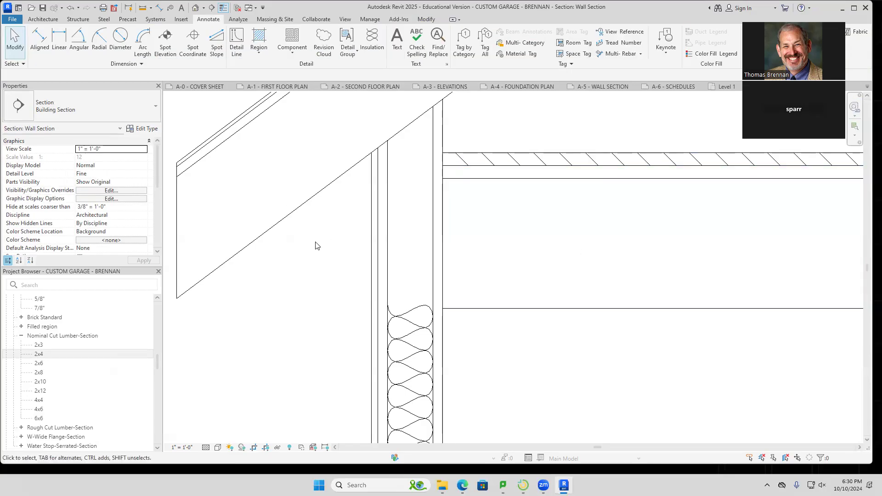
Create a rectangular masking region with Thin Lines boundaries, about 4 1/4" by 10", across the wall's stud and inner layers at the floor joist depth.
{"action": "left_click", "coordinate": [259, 56]}
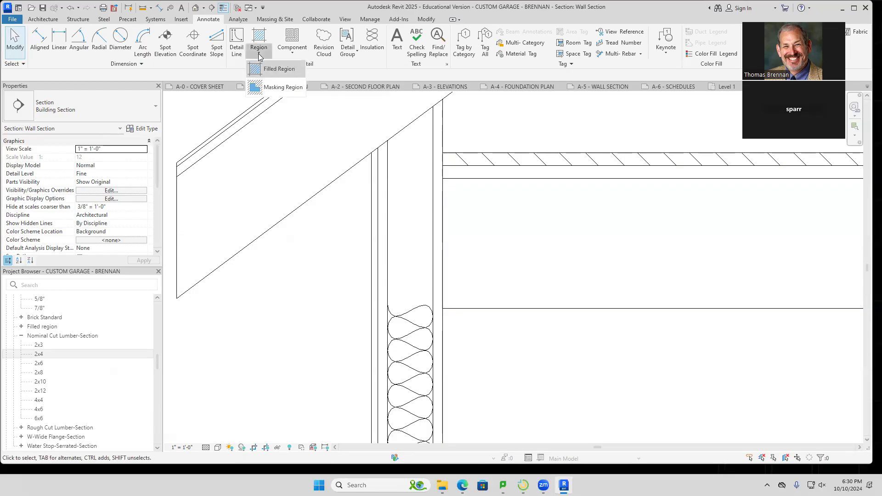
{"action": "left_click", "coordinate": [265, 89]}
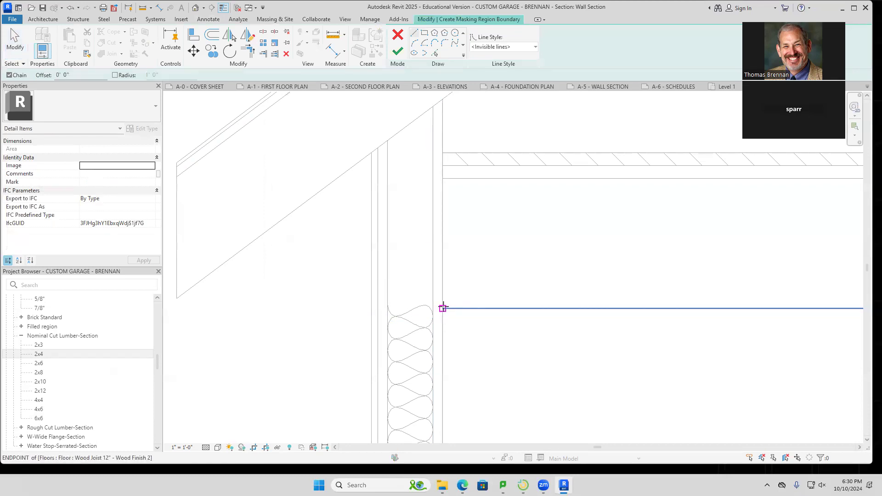
{"action": "left_click", "coordinate": [535, 48]}
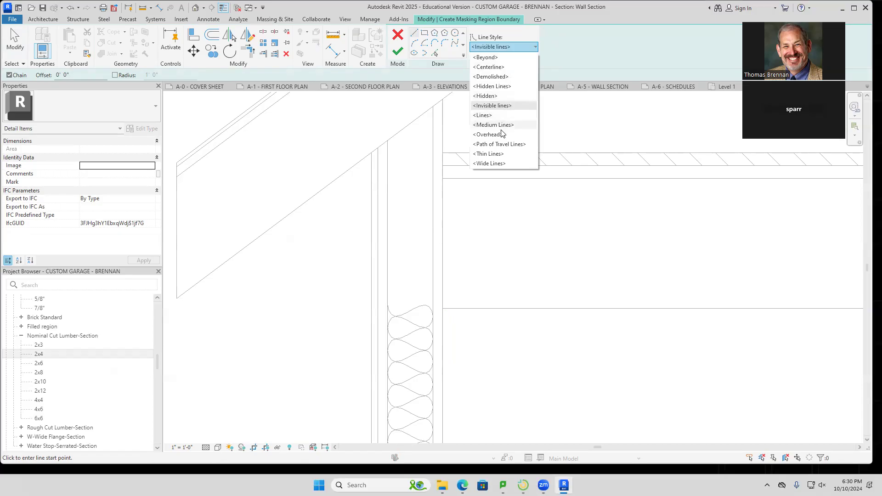
{"action": "left_click", "coordinate": [489, 154]}
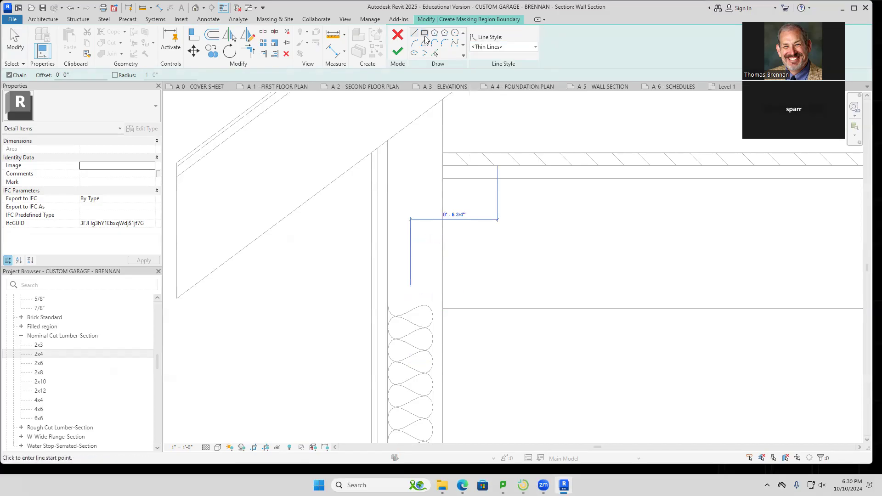
{"action": "left_click", "coordinate": [425, 36]}
{"action": "left_click", "coordinate": [443, 308]}
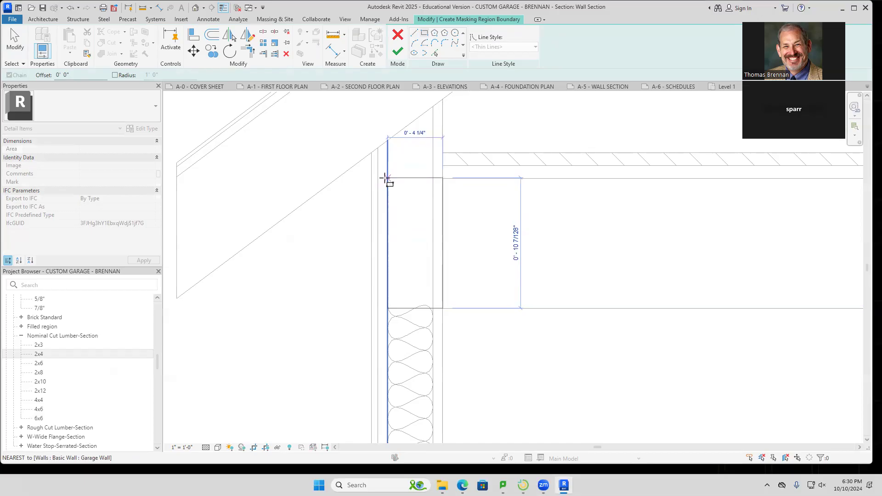
{"action": "left_click", "coordinate": [386, 178]}
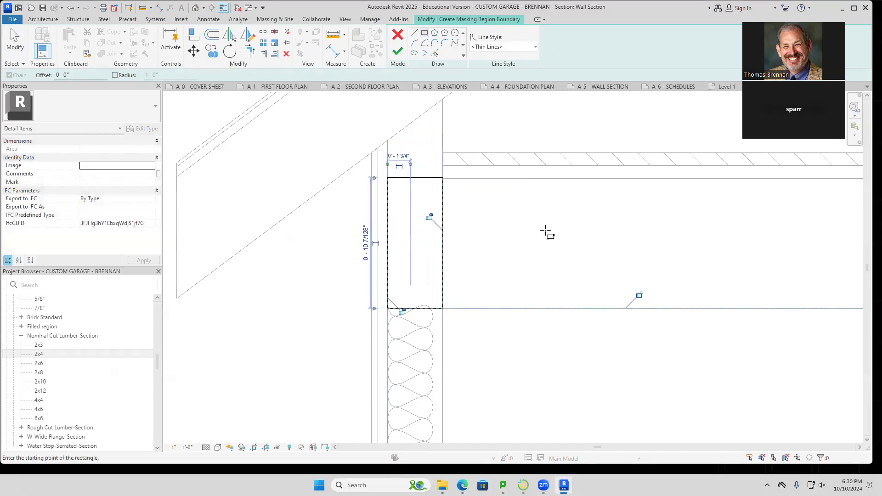
{"action": "left_click", "coordinate": [398, 52]}
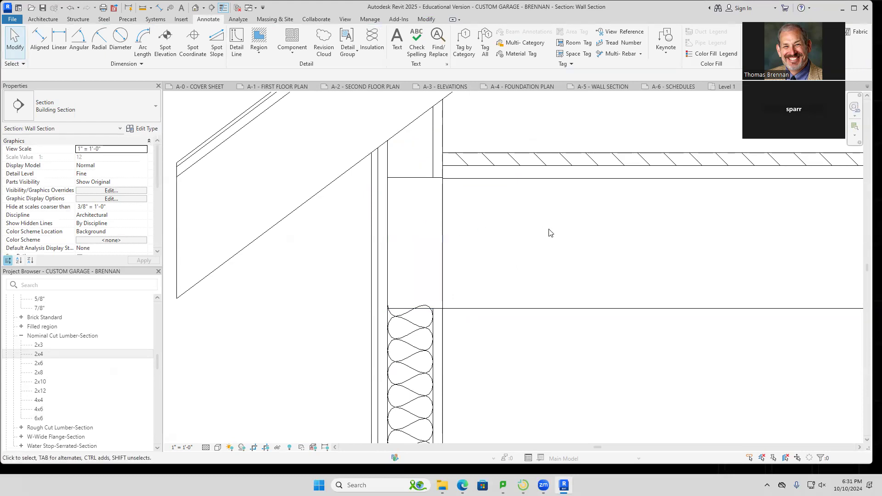
Set the masking region's boundary edge along the wall's interior face to the Invisible lines style and finish the boundary edit.
{"action": "double_click", "coordinate": [442, 237]}
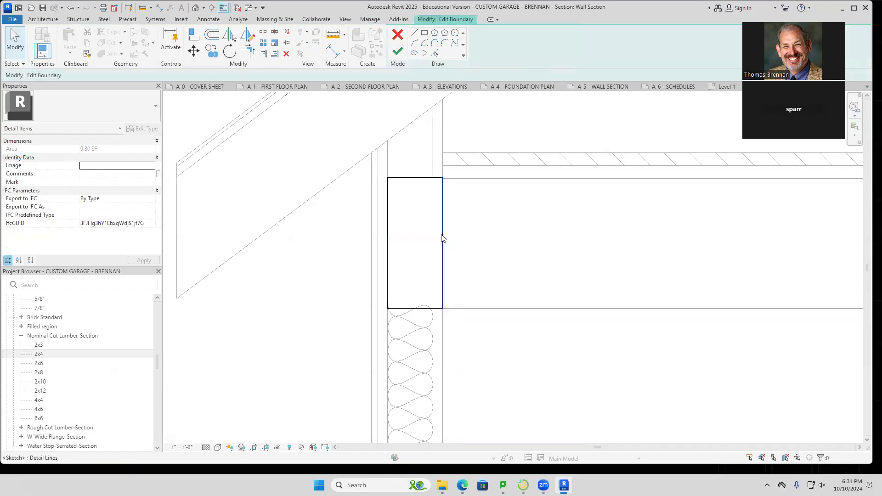
{"action": "left_click", "coordinate": [442, 238]}
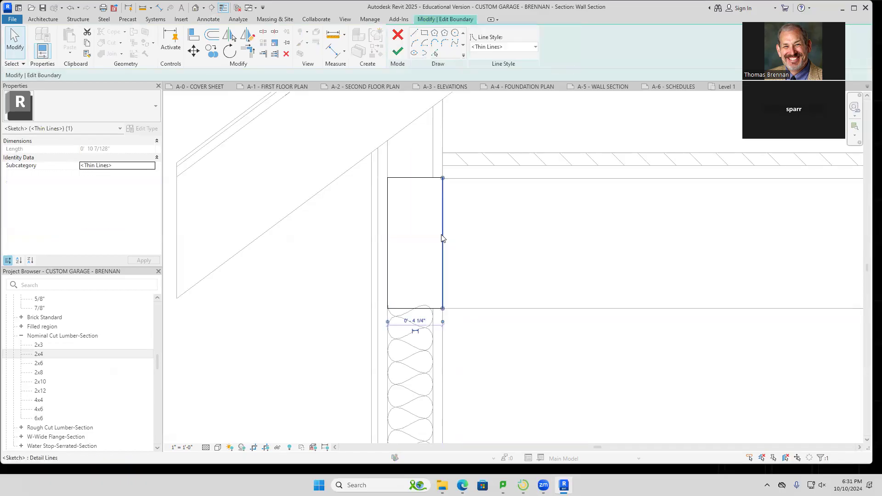
{"action": "left_click", "coordinate": [536, 47]}
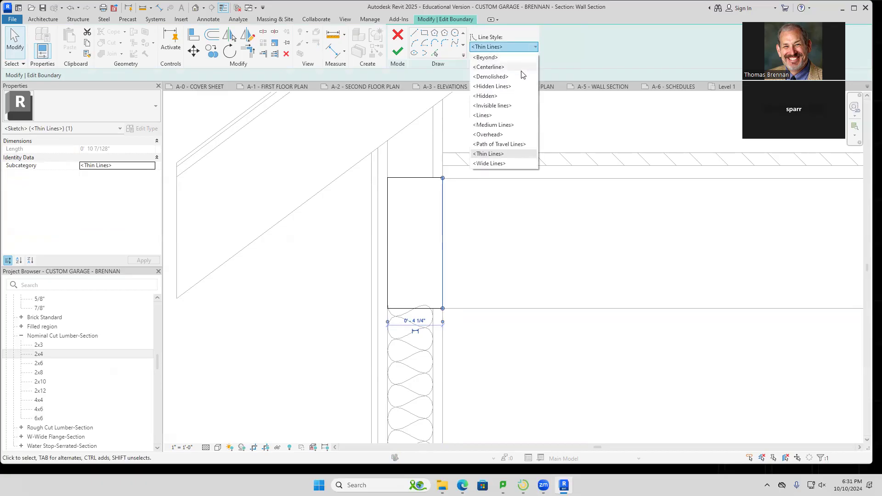
{"action": "left_click", "coordinate": [509, 106]}
{"action": "left_click", "coordinate": [494, 271]}
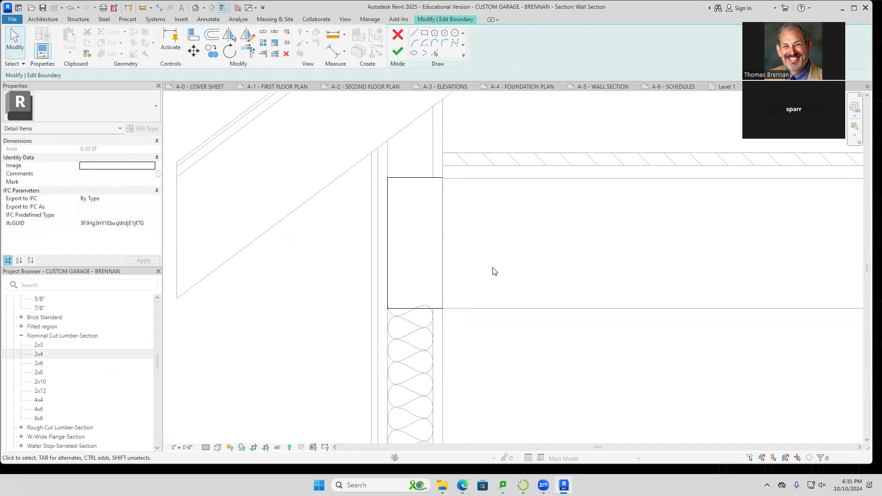
{"action": "left_click", "coordinate": [442, 238]}
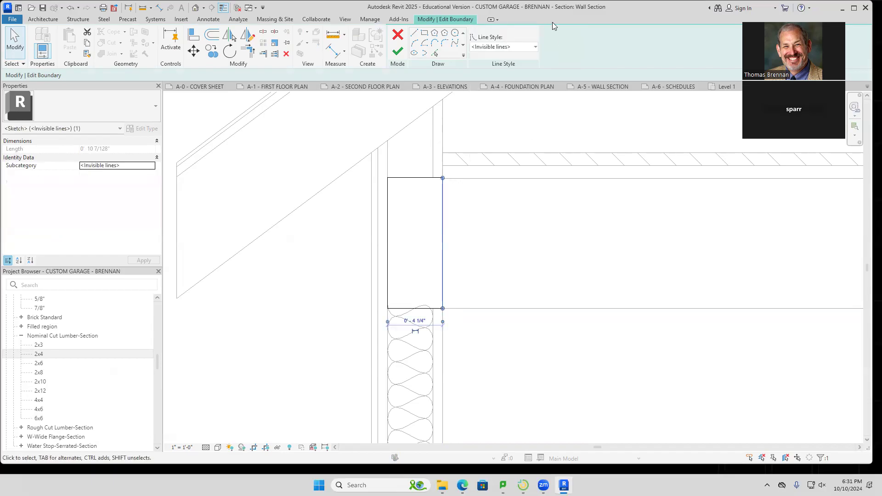
{"action": "left_click", "coordinate": [535, 47]}
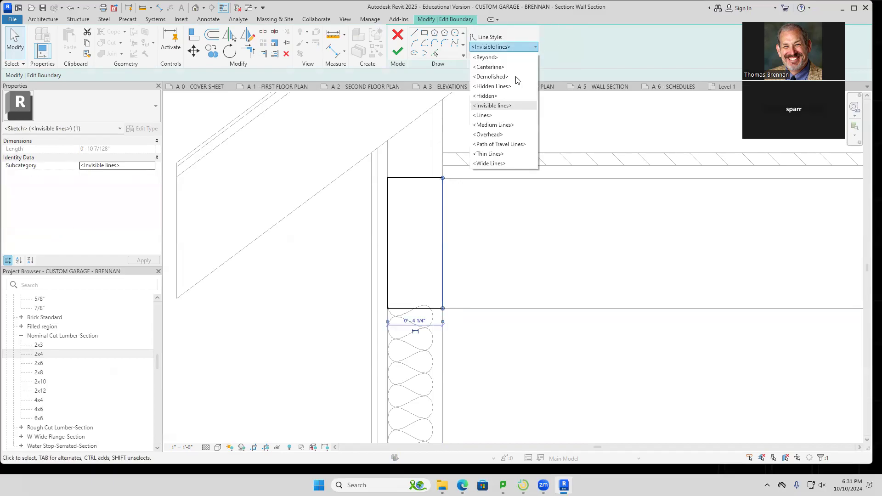
{"action": "left_click", "coordinate": [501, 106]}
{"action": "left_click", "coordinate": [398, 51]}
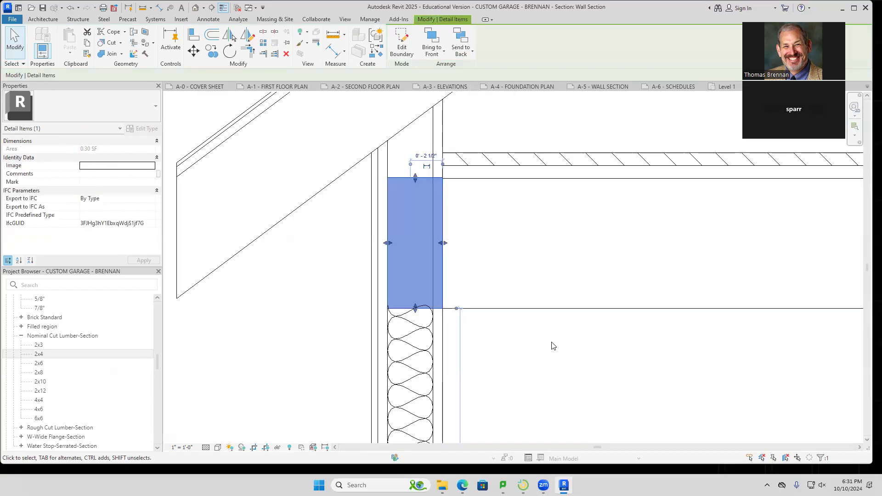
{"action": "left_click", "coordinate": [552, 317]}
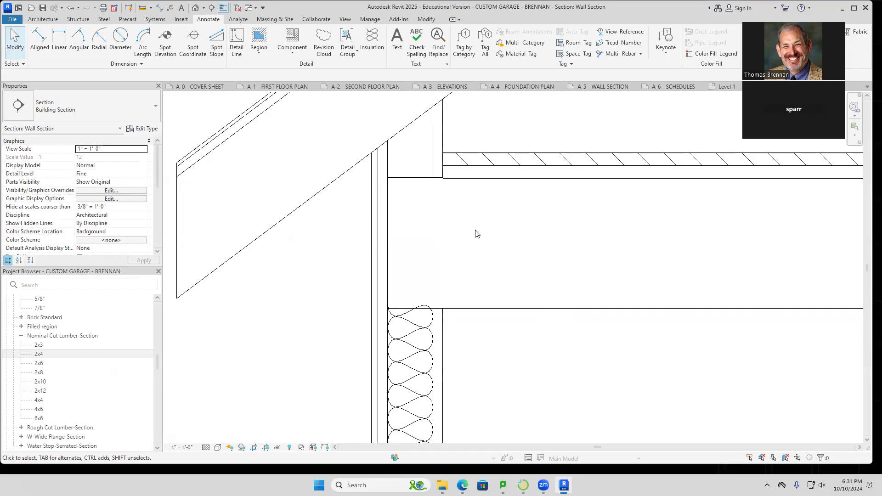
Align the masking region's top edge with the line at the top of the floor's joist layer.
{"action": "scroll", "coordinate": [441, 171], "scroll_direction": "up", "scroll_amount": 3}
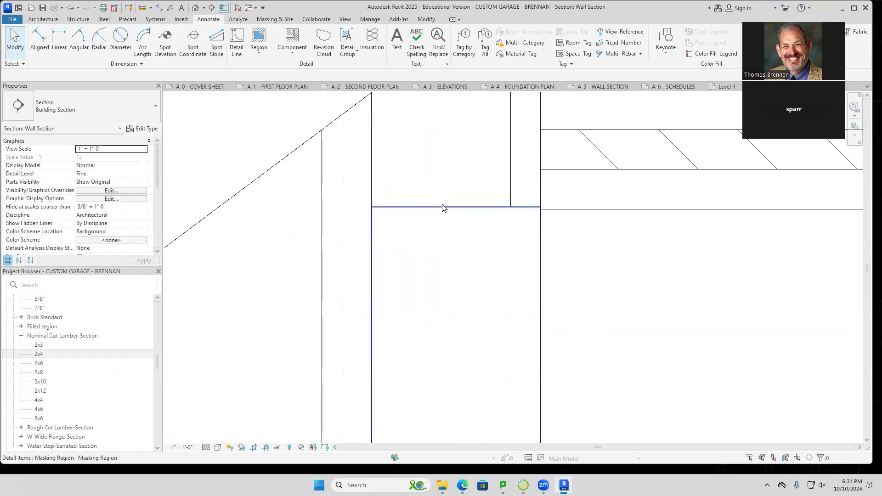
{"action": "left_click", "coordinate": [428, 20]}
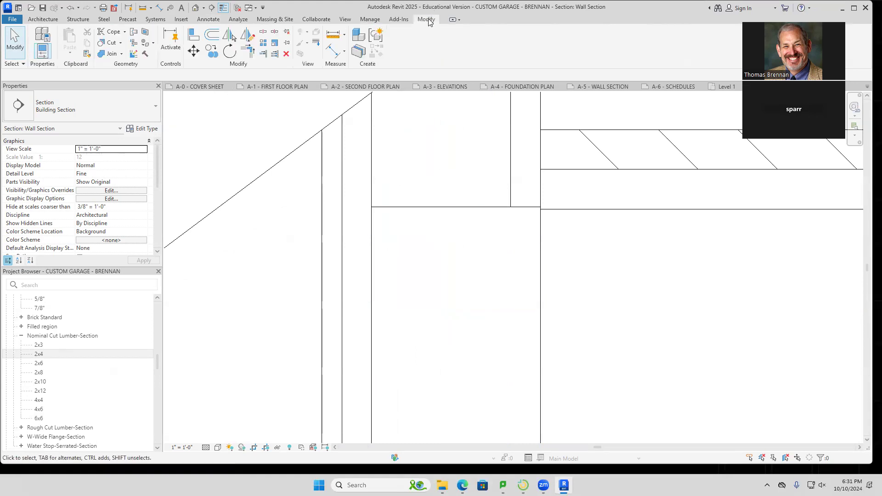
{"action": "left_click", "coordinate": [197, 41]}
{"action": "left_click", "coordinate": [599, 210]}
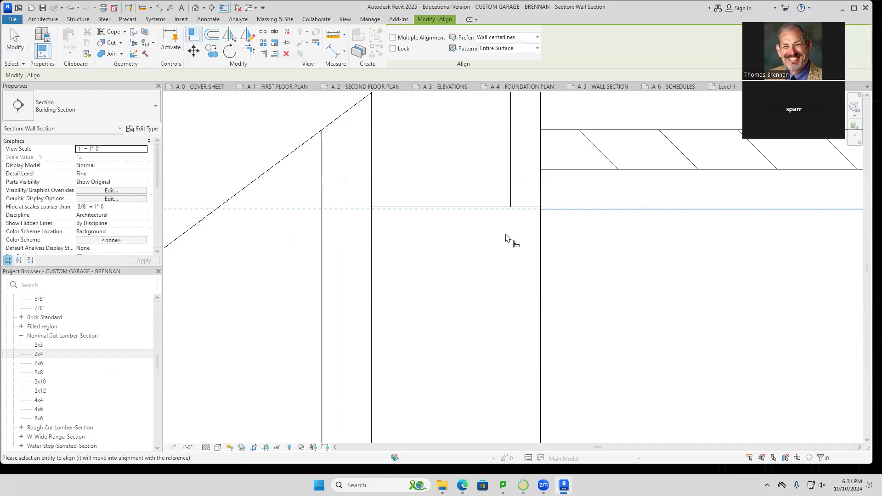
{"action": "left_click", "coordinate": [491, 206]}
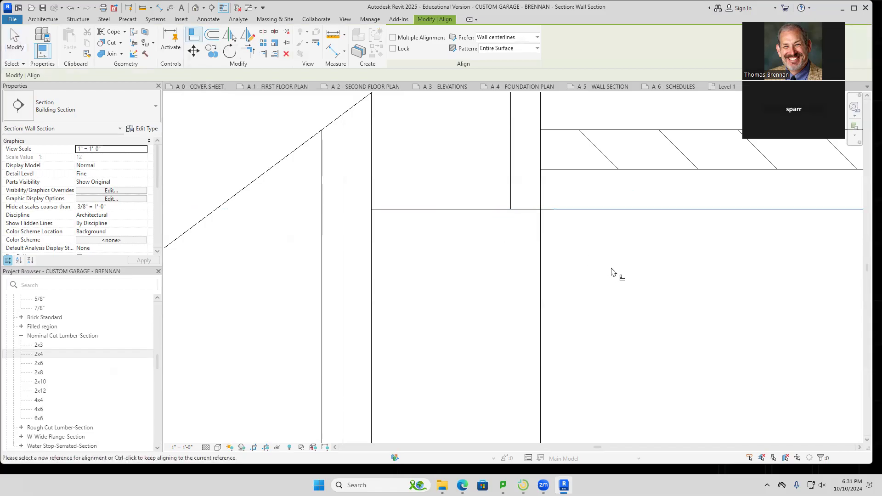
{"action": "key", "text": "Escape"}
Shorten the batt insulation at its upper end so it stops just below the masking region.
{"action": "scroll", "coordinate": [613, 277], "scroll_direction": "down", "scroll_amount": 3}
{"action": "scroll", "coordinate": [613, 277], "scroll_direction": "down", "scroll_amount": 2}
{"action": "middle_click_drag", "start_coordinate": [610, 288], "coordinate": [551, 242]}
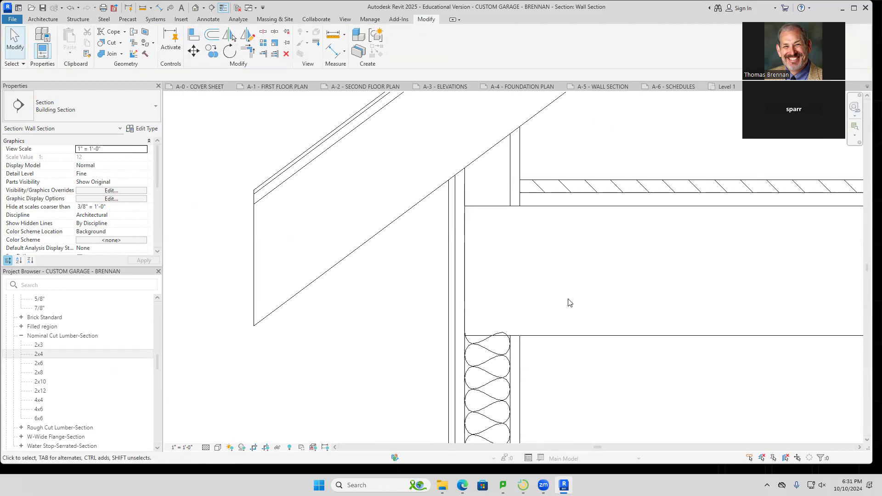
{"action": "scroll", "coordinate": [541, 409], "scroll_direction": "up", "scroll_amount": 1}
{"action": "middle_click_drag", "start_coordinate": [556, 366], "coordinate": [577, 225]}
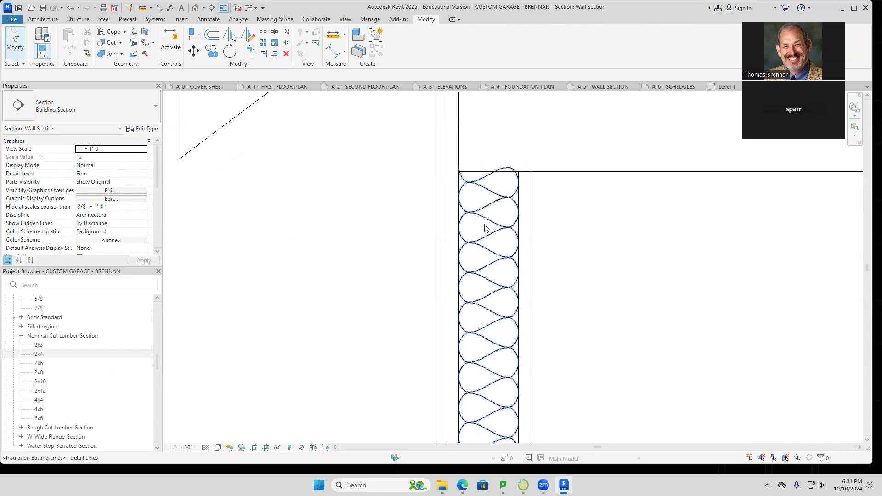
{"action": "left_click", "coordinate": [489, 226]}
{"action": "left_click_drag", "start_coordinate": [489, 157], "coordinate": [487, 172]}
{"action": "left_click", "coordinate": [694, 270]}
Place a 2x4 Nominal Cut Lumber-Section, rotated to lie flat, in the stud cavity directly beneath the masking region as a top plate.
{"action": "scroll", "coordinate": [693, 280], "scroll_direction": "down", "scroll_amount": 3}
{"action": "scroll", "coordinate": [693, 282], "scroll_direction": "down", "scroll_amount": 2}
{"action": "middle_click_drag", "start_coordinate": [698, 284], "coordinate": [619, 289]}
{"action": "middle_click_drag", "start_coordinate": [652, 368], "coordinate": [588, 365]}
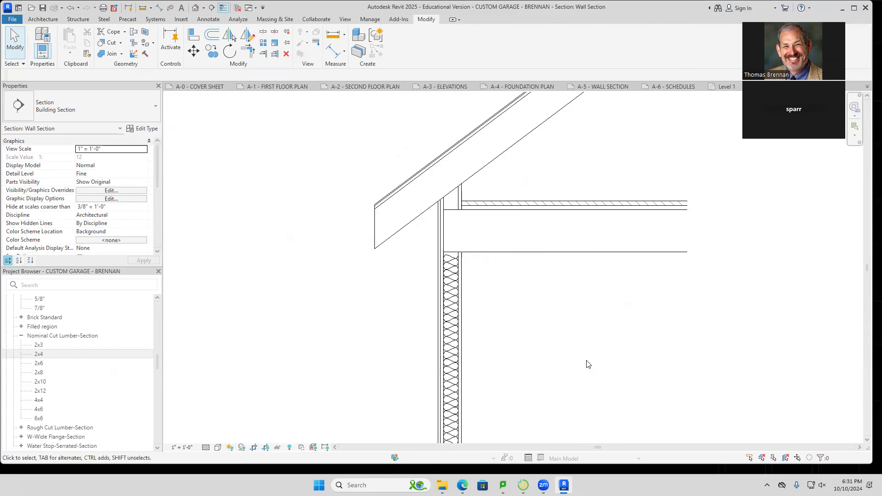
{"action": "scroll", "coordinate": [481, 287], "scroll_direction": "down", "scroll_amount": 2}
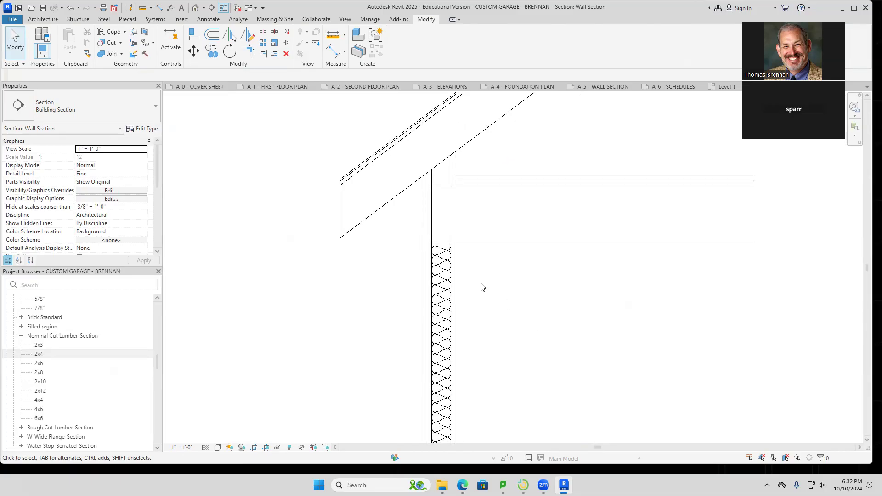
{"action": "left_click_drag", "start_coordinate": [38, 354], "coordinate": [492, 280]}
{"action": "scroll", "coordinate": [481, 282], "scroll_direction": "up", "scroll_amount": 5}
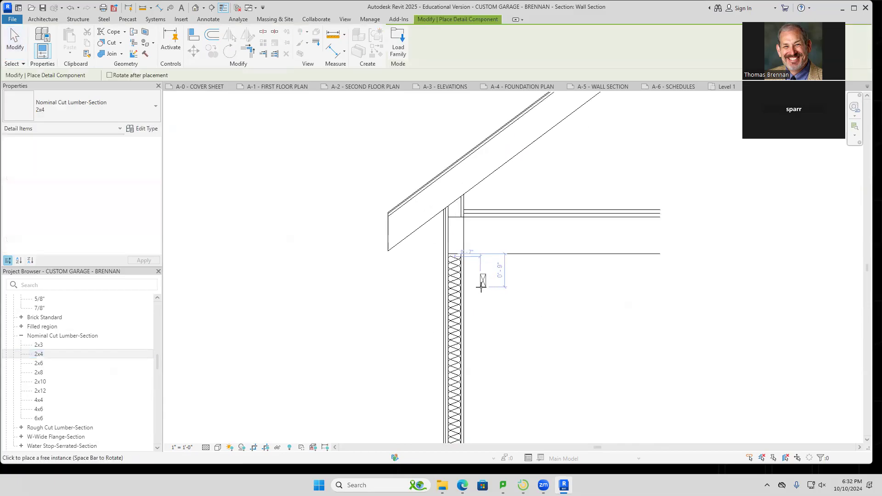
{"action": "key", "text": "space"}
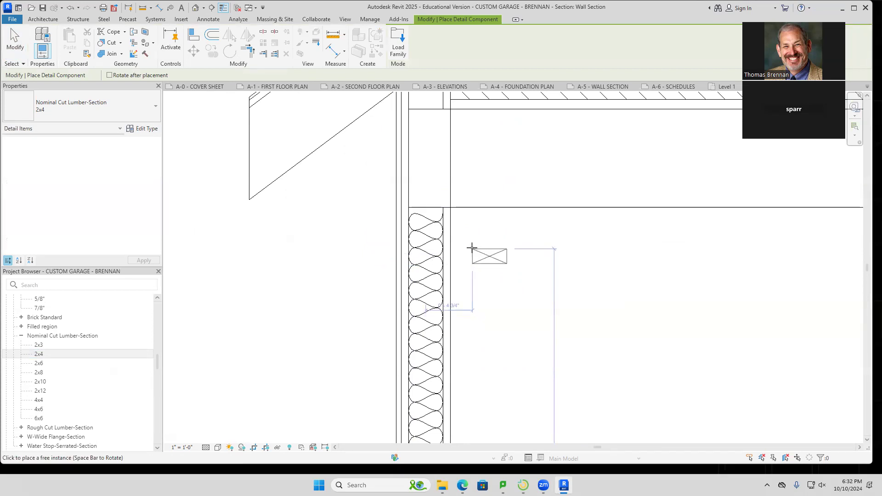
{"action": "left_click", "coordinate": [409, 222]}
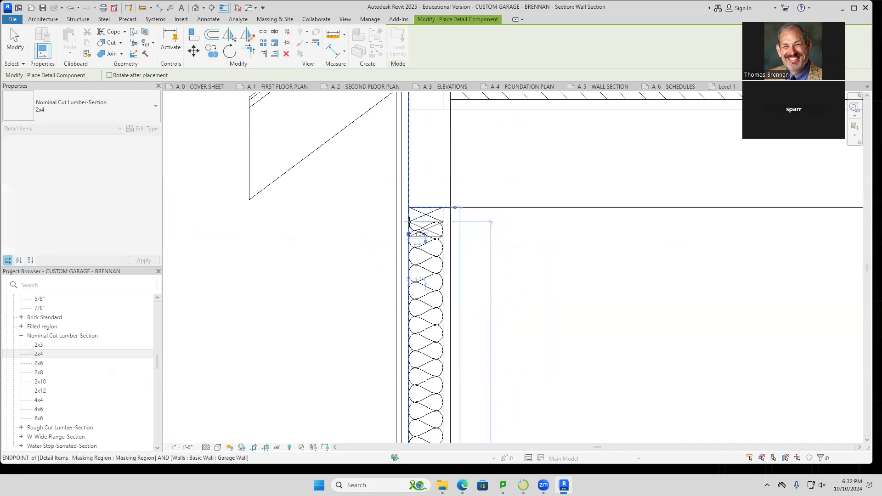
{"action": "key", "text": "Escape"}
{"action": "key", "text": "Escape"}
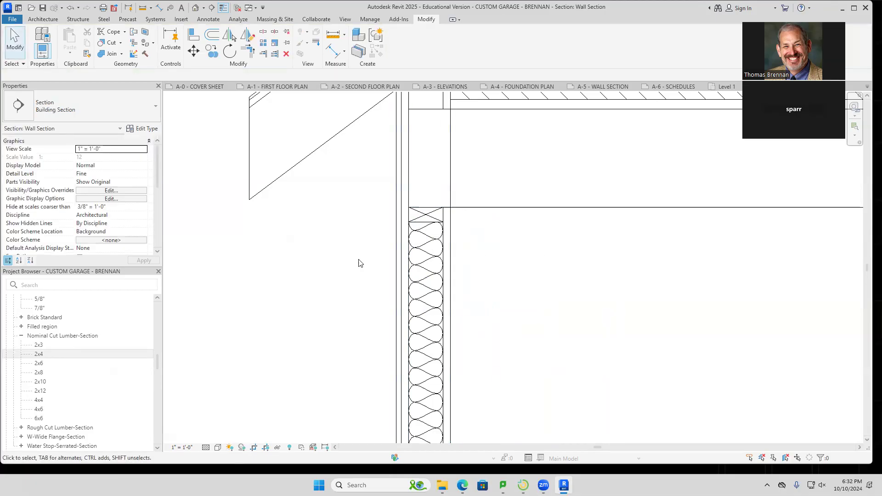
Place a second flat 2x4 Nominal Cut Lumber-Section directly beneath the first one to double the top plate.
{"action": "left_click", "coordinate": [39, 354]}
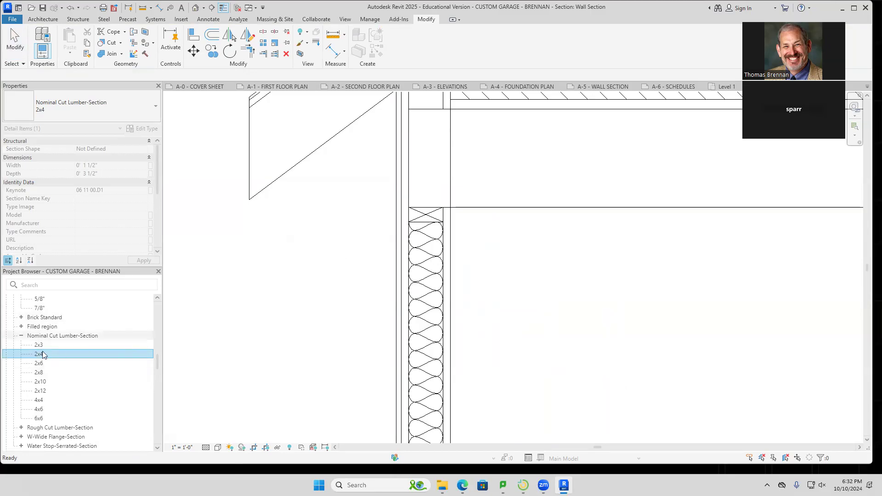
{"action": "left_click_drag", "start_coordinate": [39, 354], "coordinate": [538, 267]}
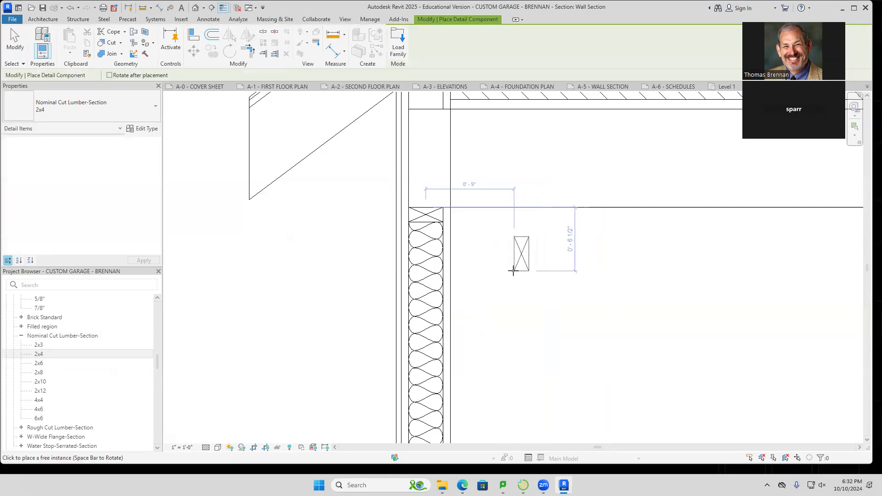
{"action": "key", "text": "space"}
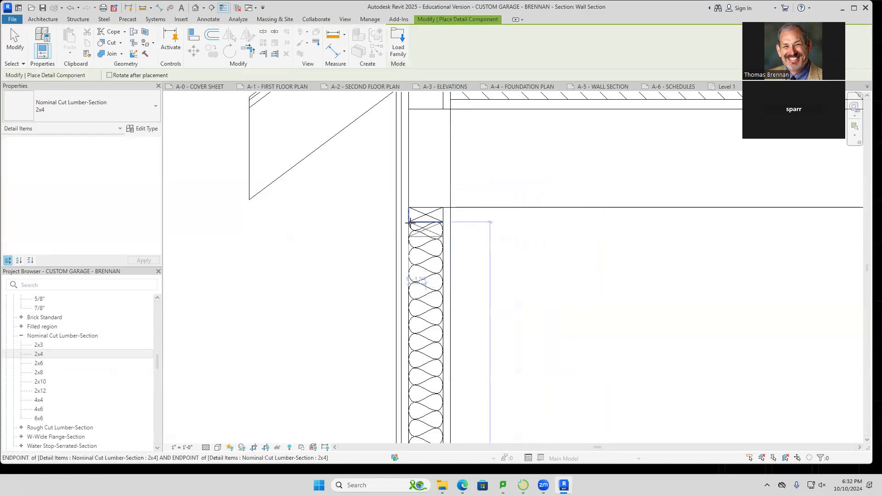
{"action": "left_click", "coordinate": [410, 222]}
{"action": "key", "text": "Escape"}
{"action": "key", "text": "Escape"}
Place a 3/4" Anchor Bolts Hook-Side detail component centred through the bottom plate, with its nut on the plate and hook in the slab.
{"action": "scroll", "coordinate": [561, 246], "scroll_direction": "down", "scroll_amount": 5}
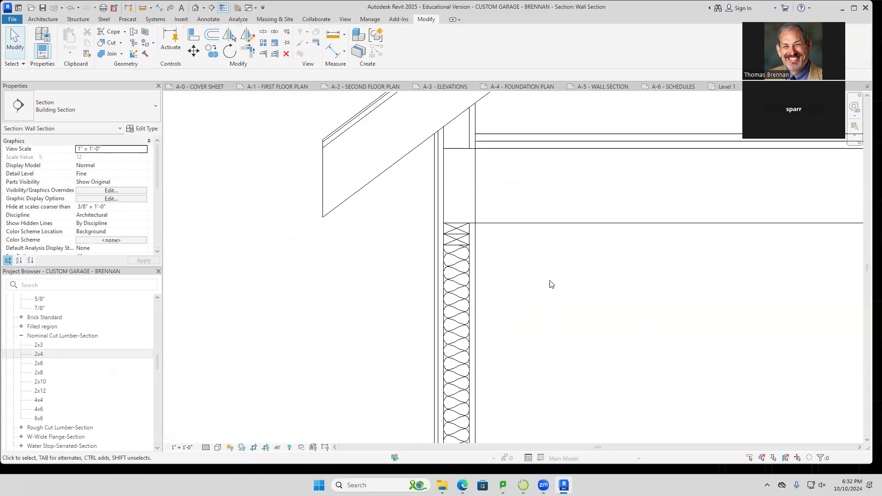
{"action": "middle_click_drag", "start_coordinate": [547, 319], "coordinate": [491, 187]}
{"action": "scroll", "coordinate": [470, 382], "scroll_direction": "up", "scroll_amount": 5}
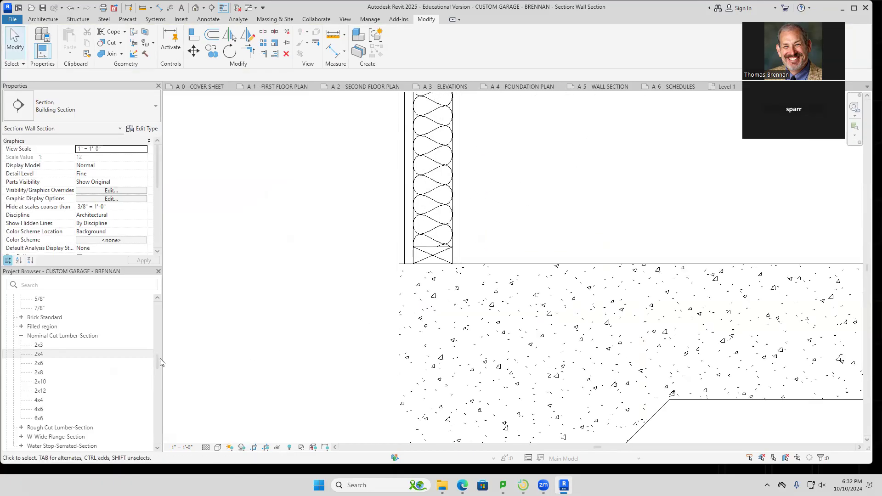
{"action": "left_click_drag", "start_coordinate": [158, 361], "coordinate": [158, 346]}
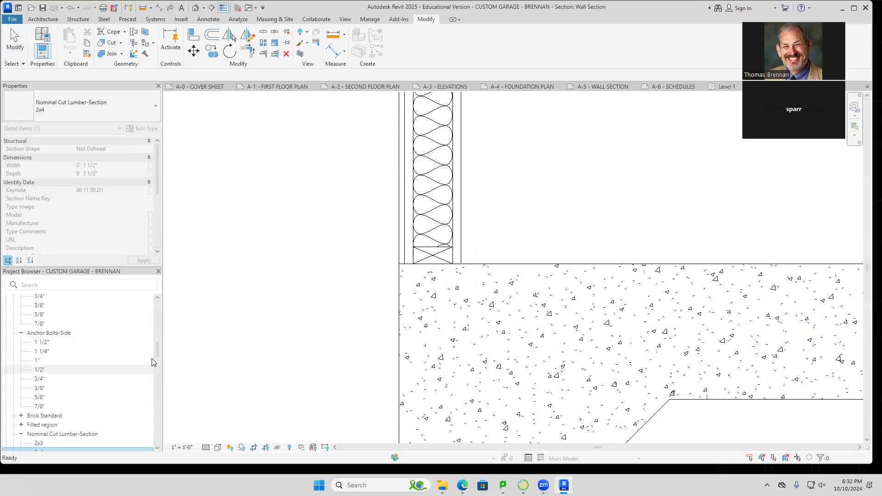
{"action": "left_click_drag", "start_coordinate": [157, 354], "coordinate": [156, 340]}
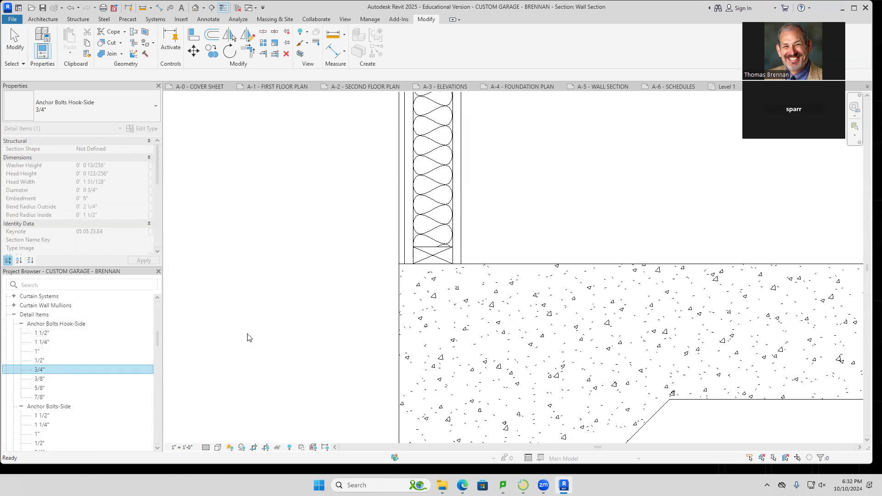
{"action": "left_click", "coordinate": [39, 373]}
{"action": "left_click_drag", "start_coordinate": [38, 373], "coordinate": [535, 276]}
{"action": "scroll", "coordinate": [459, 273], "scroll_direction": "up", "scroll_amount": 4}
{"action": "scroll", "coordinate": [407, 248], "scroll_direction": "up", "scroll_amount": 4}
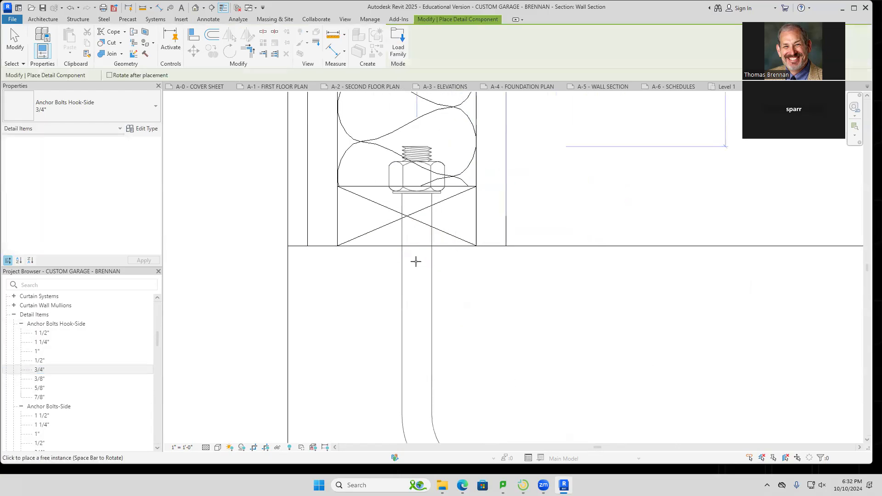
{"action": "scroll", "coordinate": [407, 258], "scroll_direction": "up", "scroll_amount": 1}
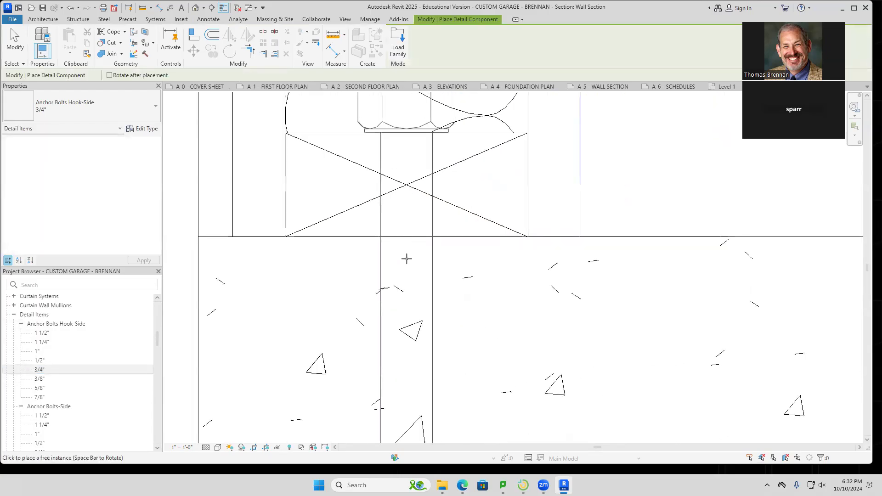
{"action": "left_click", "coordinate": [408, 257]}
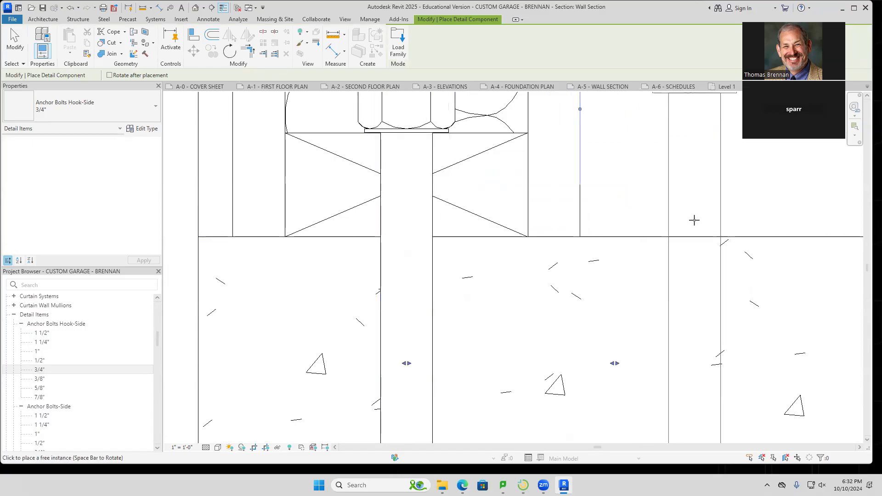
{"action": "key", "text": "Escape"}
Bring the 2x4 bottom plate in front of the anchor bolt.
{"action": "scroll", "coordinate": [681, 216], "scroll_direction": "down", "scroll_amount": 3}
{"action": "scroll", "coordinate": [679, 216], "scroll_direction": "down", "scroll_amount": 5}
{"action": "middle_click_drag", "start_coordinate": [680, 216], "coordinate": [578, 288]}
{"action": "scroll", "coordinate": [579, 287], "scroll_direction": "up", "scroll_amount": 2}
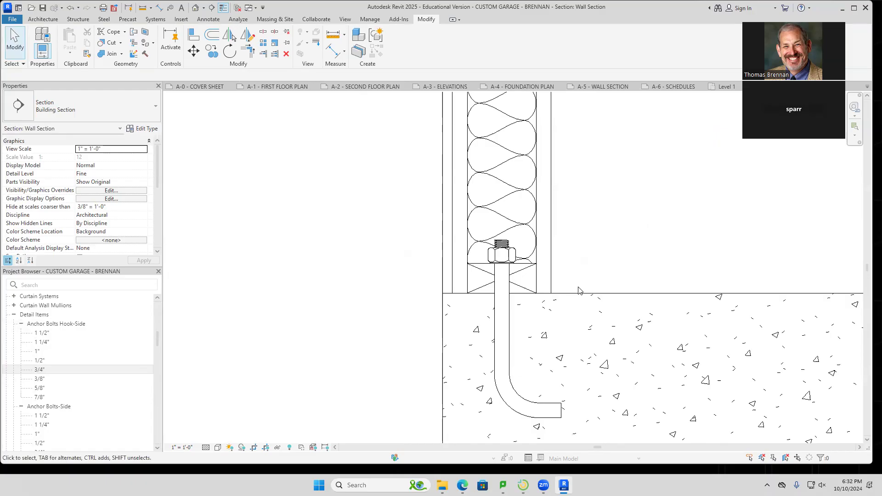
{"action": "left_click", "coordinate": [524, 287]}
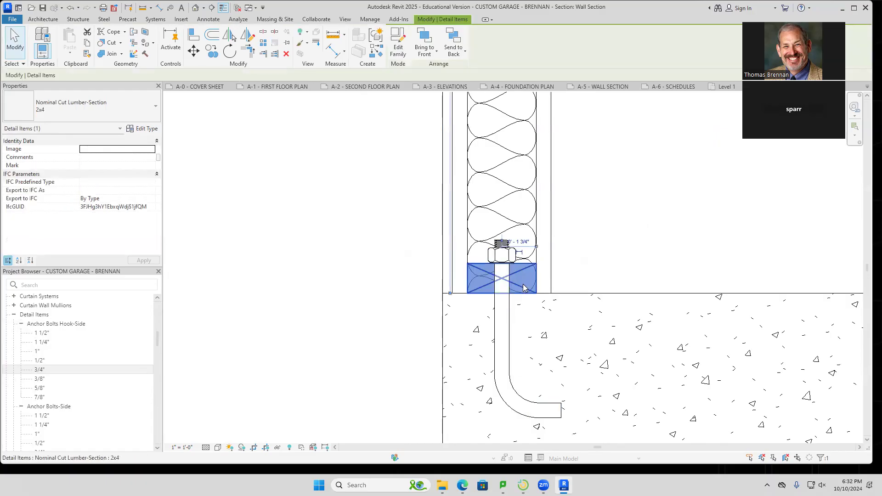
{"action": "left_click", "coordinate": [650, 202]}
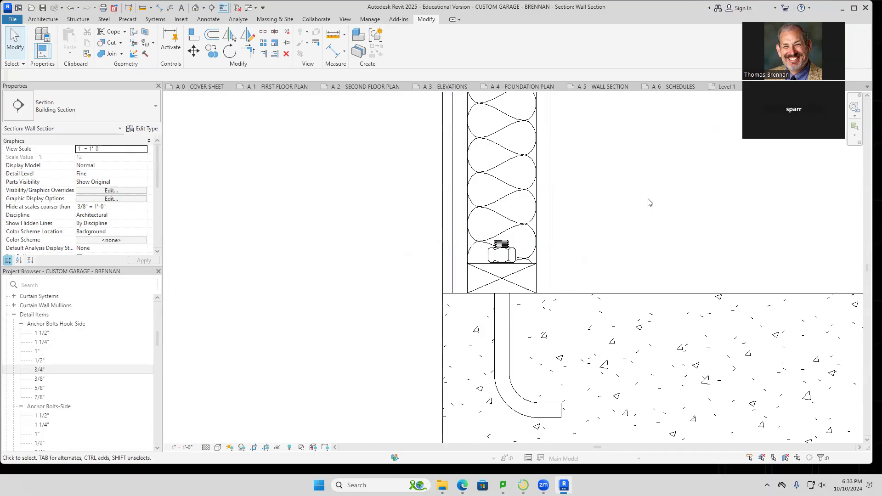
{"action": "scroll", "coordinate": [649, 203], "scroll_direction": "down", "scroll_amount": 6}
{"action": "middle_click_drag", "start_coordinate": [660, 205], "coordinate": [440, 438]}
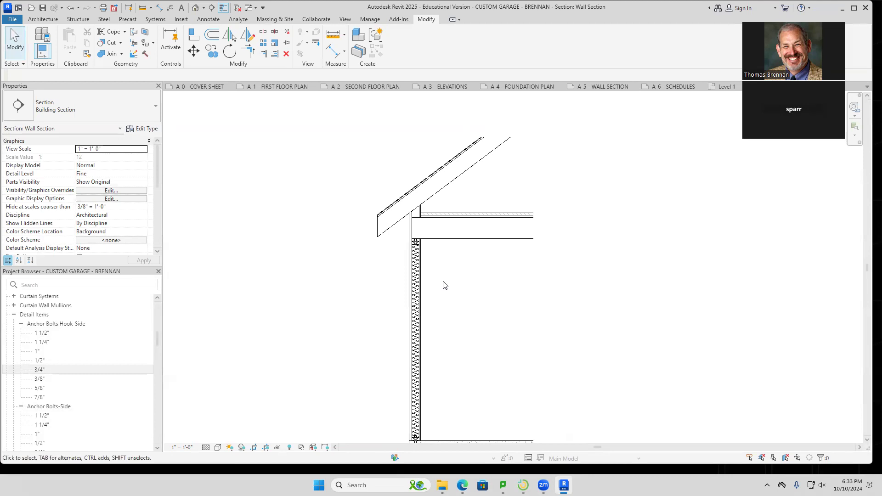
{"action": "middle_click_drag", "start_coordinate": [445, 285], "coordinate": [444, 254]}
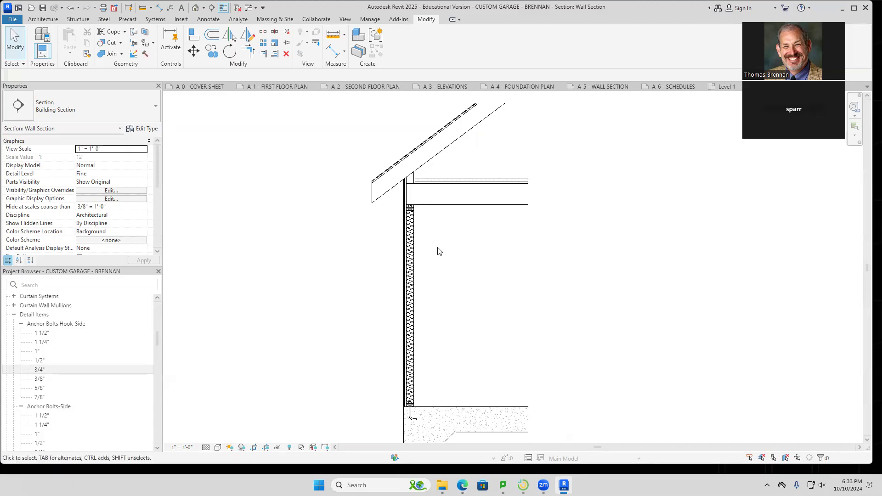
Examine the detailed wall section from the roof eave and top plates down to the anchor bolt and foundation slab.
{"action": "scroll", "coordinate": [418, 194], "scroll_direction": "up", "scroll_amount": 4}
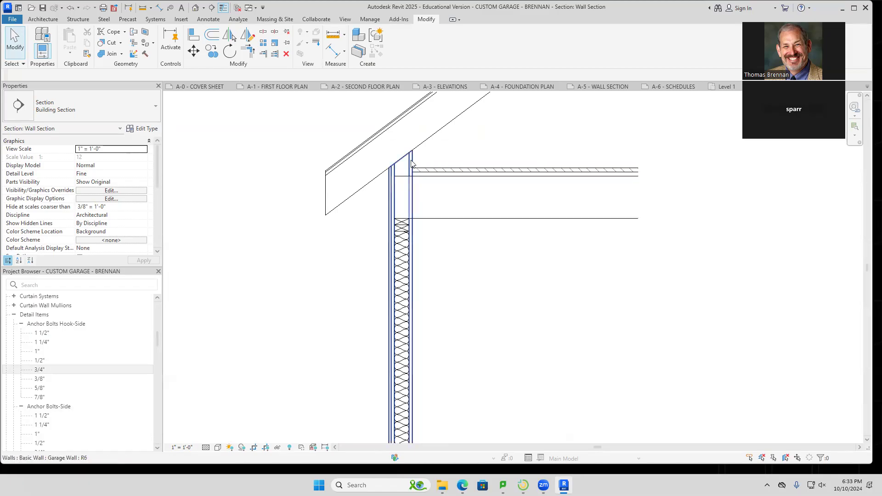
{"action": "scroll", "coordinate": [506, 302], "scroll_direction": "down", "scroll_amount": 2}
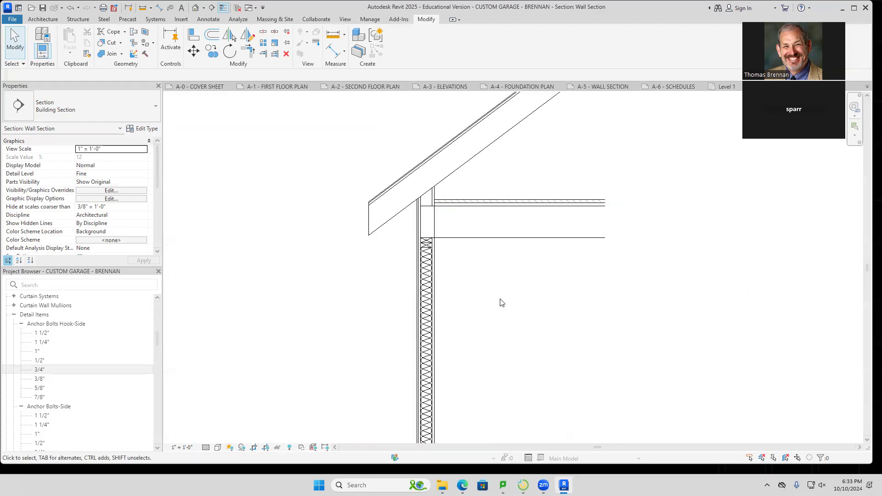
{"action": "scroll", "coordinate": [475, 282], "scroll_direction": "up", "scroll_amount": 3}
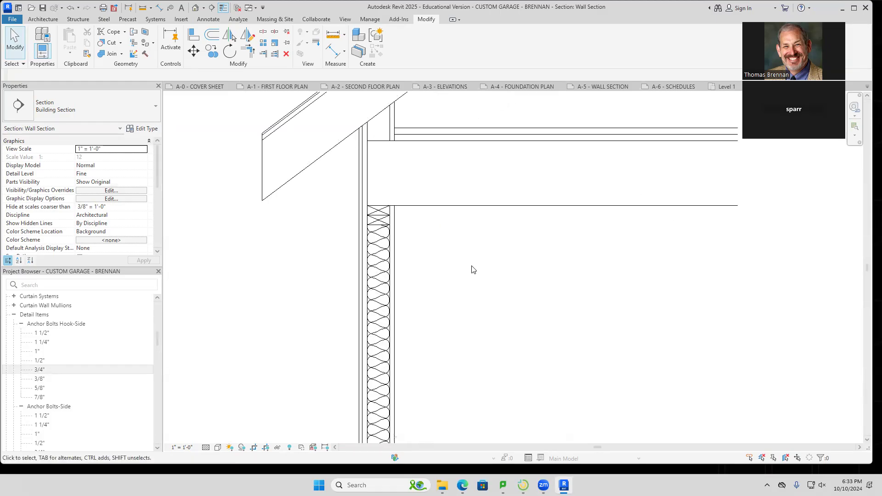
{"action": "middle_click_drag", "start_coordinate": [455, 353], "coordinate": [453, 358]}
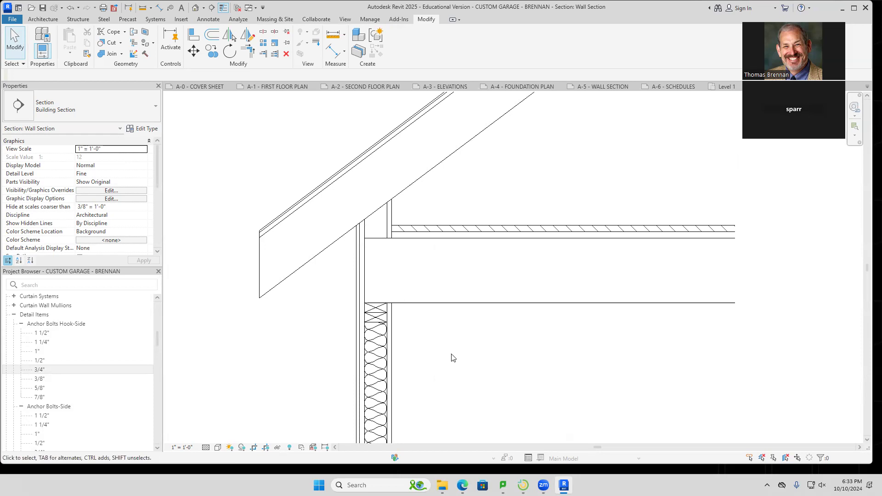
{"action": "scroll", "coordinate": [433, 340], "scroll_direction": "up", "scroll_amount": 1}
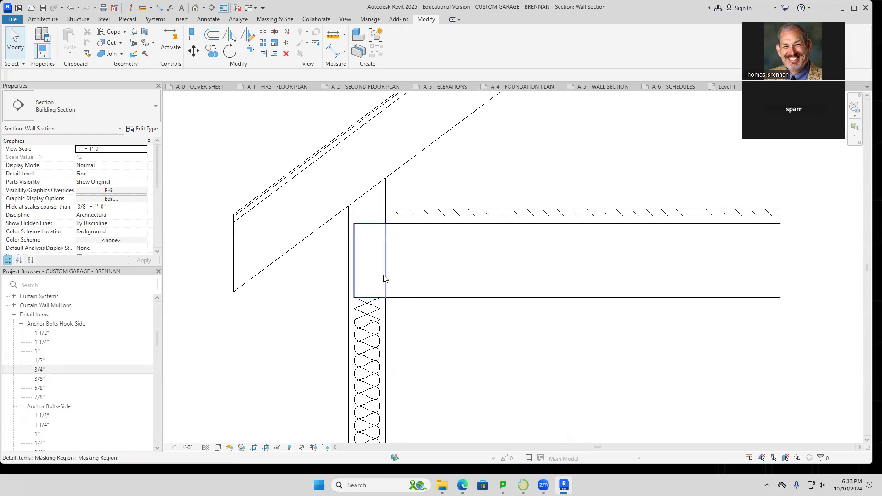
{"action": "scroll", "coordinate": [430, 340], "scroll_direction": "down", "scroll_amount": 4}
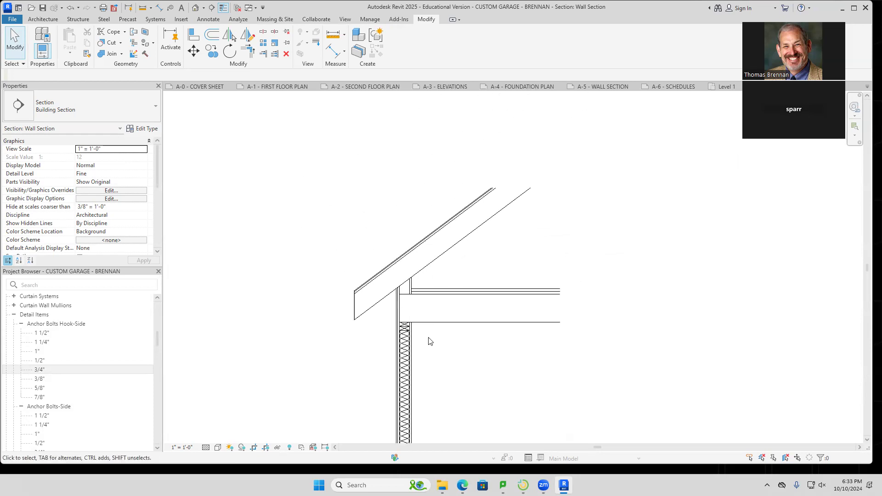
{"action": "scroll", "coordinate": [430, 341], "scroll_direction": "up", "scroll_amount": 2}
{"action": "scroll", "coordinate": [430, 340], "scroll_direction": "down", "scroll_amount": 5}
{"action": "middle_click_drag", "start_coordinate": [429, 341], "coordinate": [414, 217]}
{"action": "scroll", "coordinate": [438, 328], "scroll_direction": "up", "scroll_amount": 3}
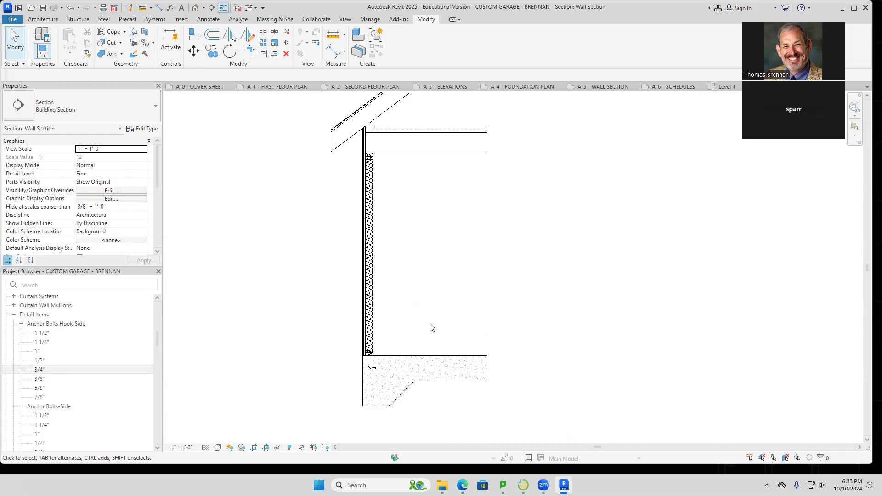
{"action": "middle_click_drag", "start_coordinate": [447, 275], "coordinate": [447, 390]}
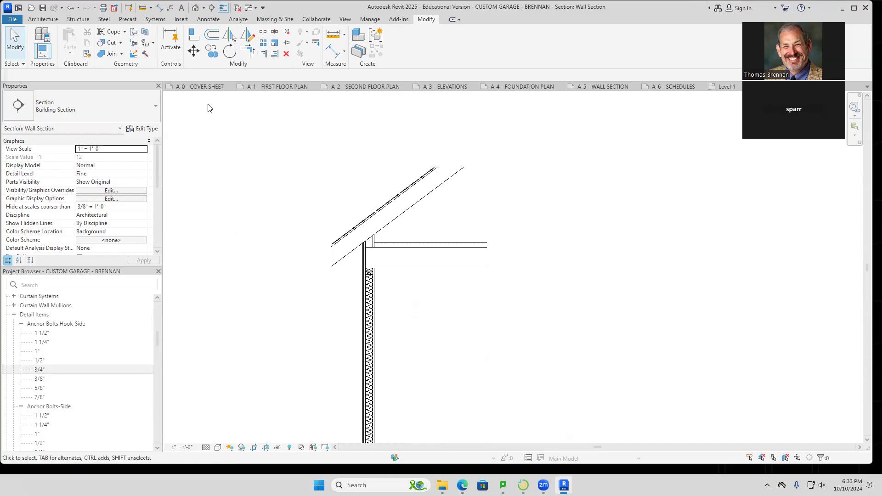
Add a text note reading "ASPHALT SHINGLES" with a two-segment leader pointing to the roof's outermost layer, its text beneath the rafter slope.
{"action": "left_click", "coordinate": [209, 20]}
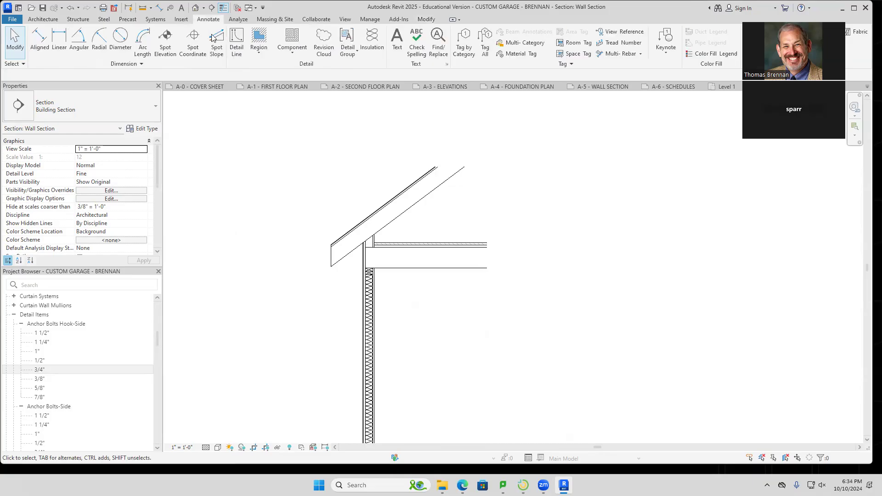
{"action": "left_click", "coordinate": [394, 52]}
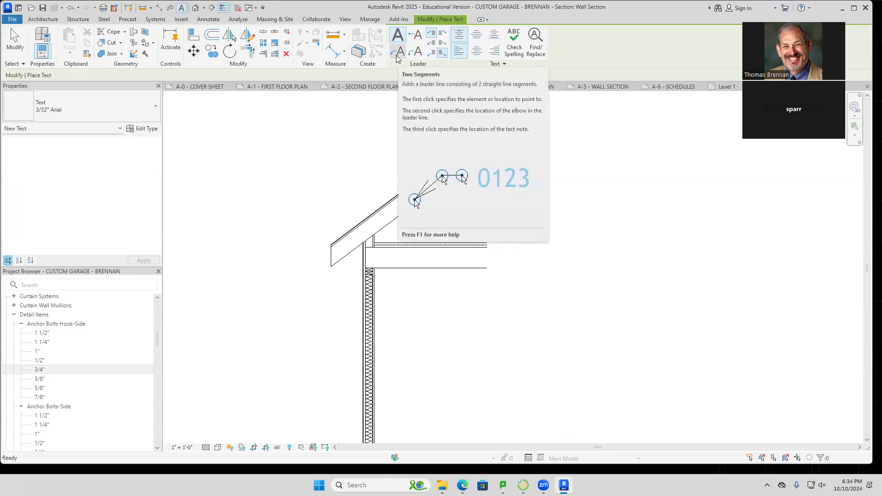
{"action": "left_click", "coordinate": [398, 55]}
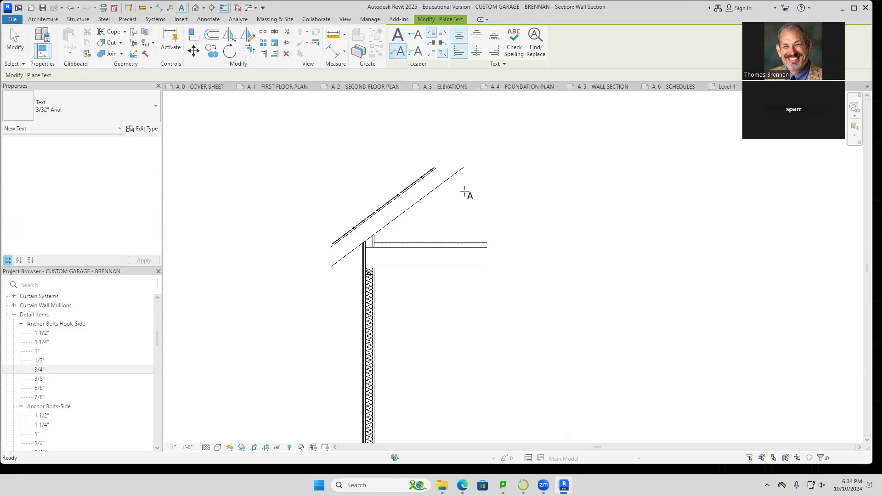
{"action": "scroll", "coordinate": [449, 188], "scroll_direction": "up", "scroll_amount": 3}
{"action": "scroll", "coordinate": [449, 188], "scroll_direction": "up", "scroll_amount": 1}
{"action": "middle_click_drag", "start_coordinate": [450, 189], "coordinate": [458, 272]}
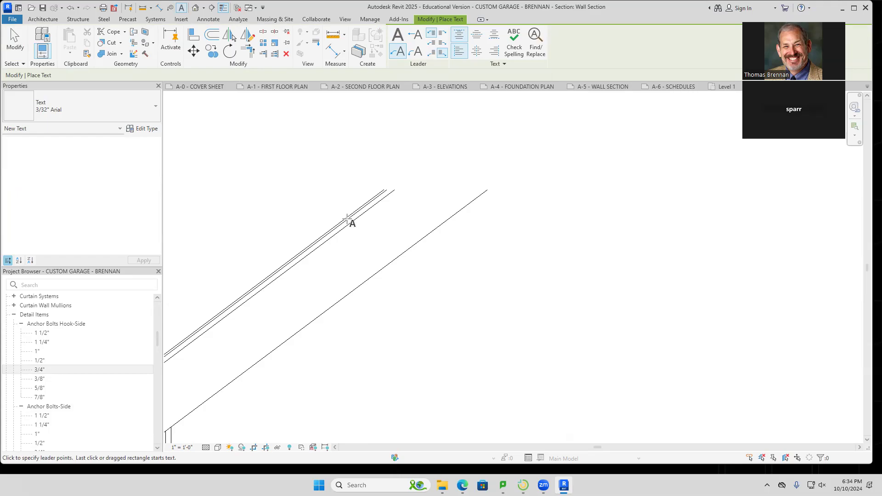
{"action": "left_click", "coordinate": [349, 222]}
{"action": "left_click", "coordinate": [446, 309]}
{"action": "left_click", "coordinate": [501, 309]}
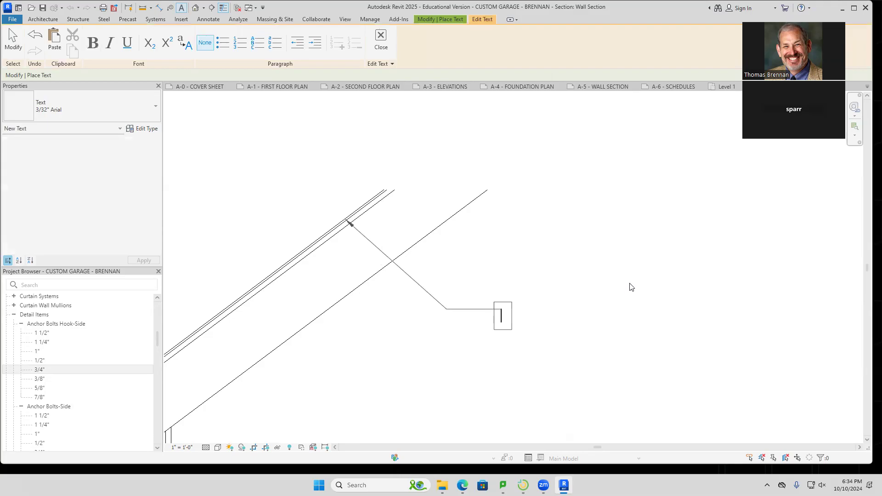
{"action": "type", "text": "ASPHALT SHI"}
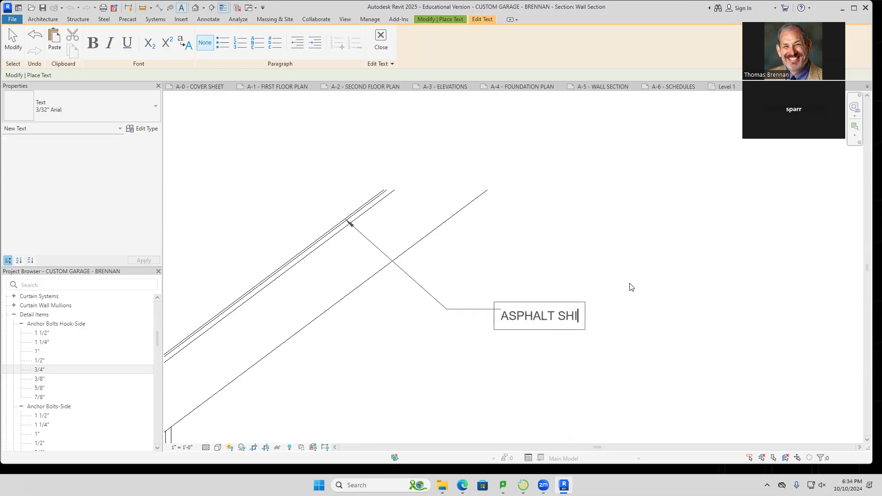
{"action": "type", "text": "NGLES"}
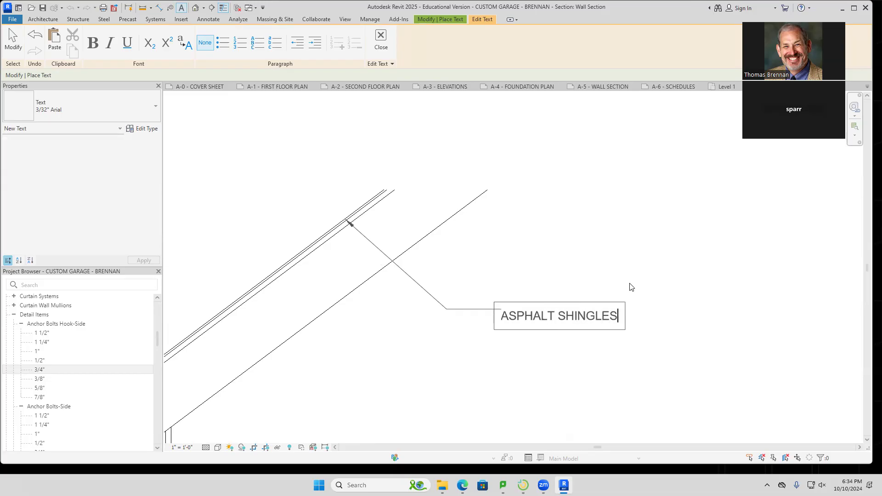
{"action": "left_click", "coordinate": [597, 255]}
{"action": "scroll", "coordinate": [586, 358], "scroll_direction": "down", "scroll_amount": 4}
{"action": "scroll", "coordinate": [585, 359], "scroll_direction": "down", "scroll_amount": 3}
{"action": "middle_click_drag", "start_coordinate": [584, 357], "coordinate": [531, 269]}
{"action": "scroll", "coordinate": [462, 305], "scroll_direction": "up", "scroll_amount": 4}
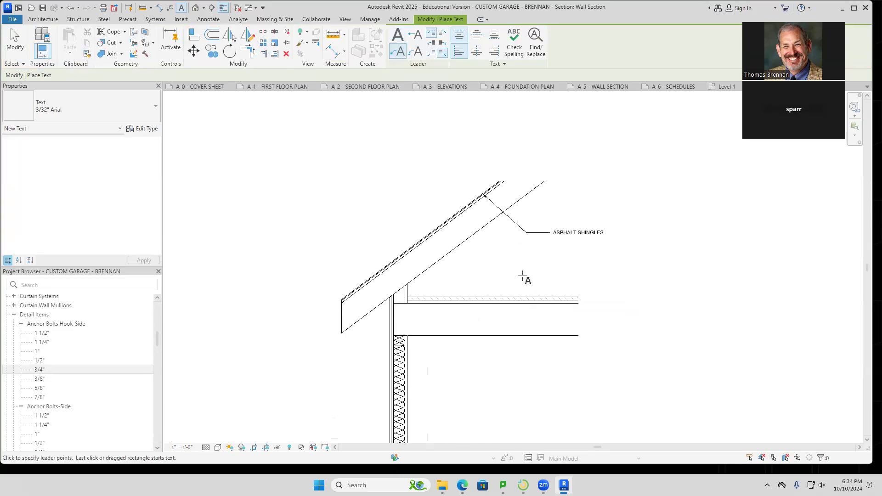
{"action": "key", "text": "Escape"}
Change the "ASPHALT SHINGLES" note to the 1/4" Arial text type.
{"action": "left_click", "coordinate": [554, 234]}
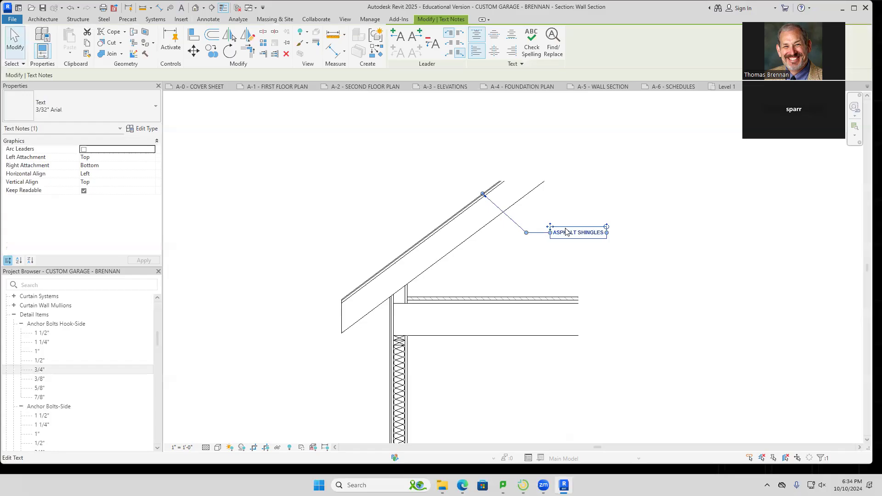
{"action": "left_click", "coordinate": [155, 108]}
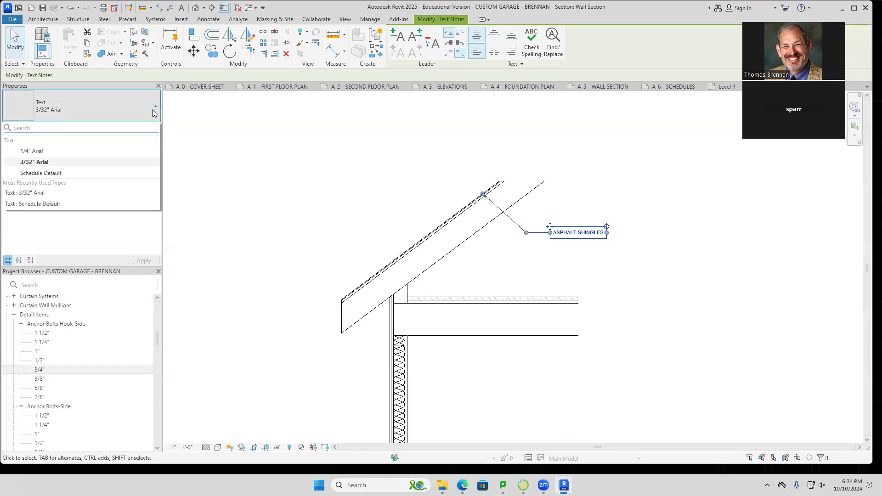
{"action": "left_click", "coordinate": [32, 152]}
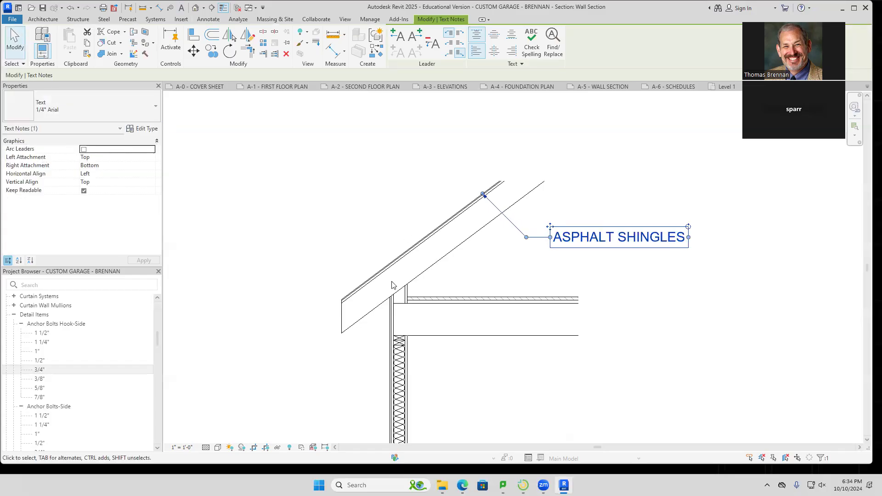
{"action": "left_click", "coordinate": [714, 381]}
{"action": "scroll", "coordinate": [658, 364], "scroll_direction": "down", "scroll_amount": 3}
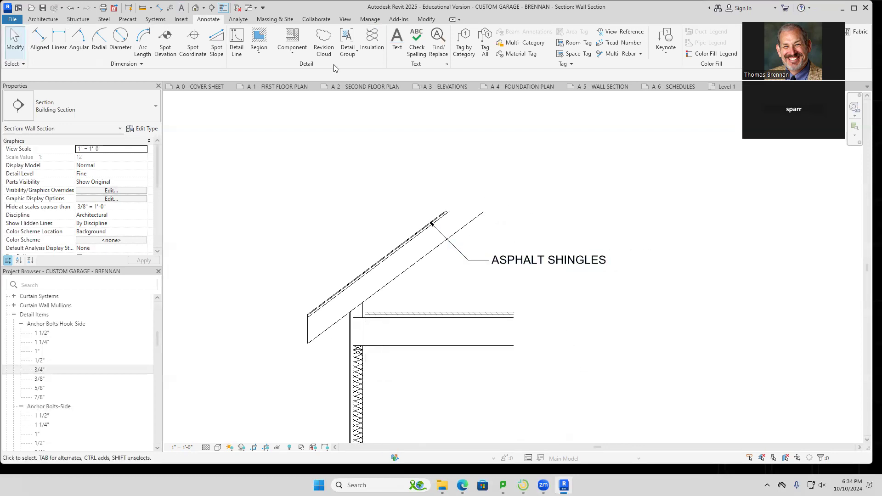
Add a 1/4" Arial note reading 1/2" PLYWOOD with a two-segment leader to the roof sheathing, aligned below the shingles note.
{"action": "left_click", "coordinate": [397, 41]}
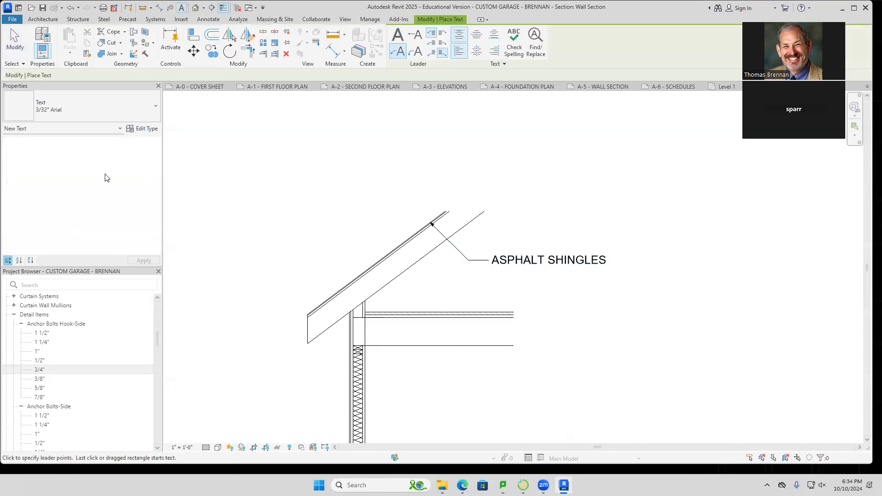
{"action": "left_click", "coordinate": [153, 111]}
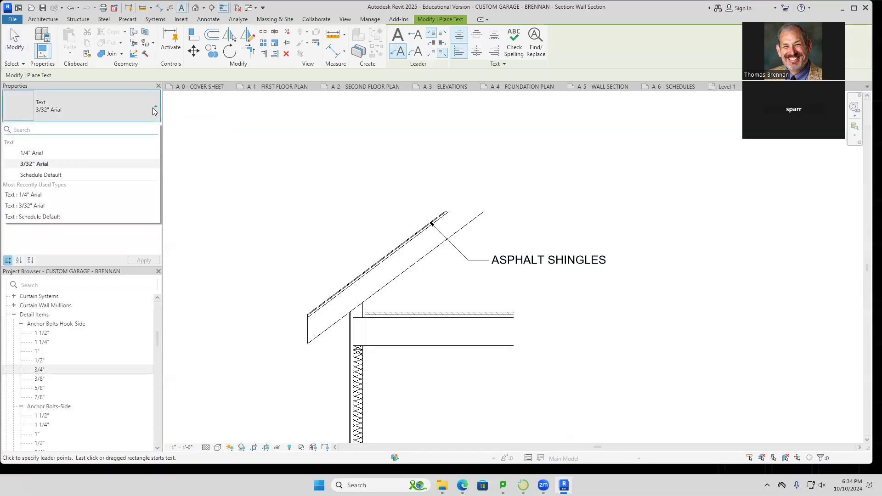
{"action": "left_click", "coordinate": [25, 150]}
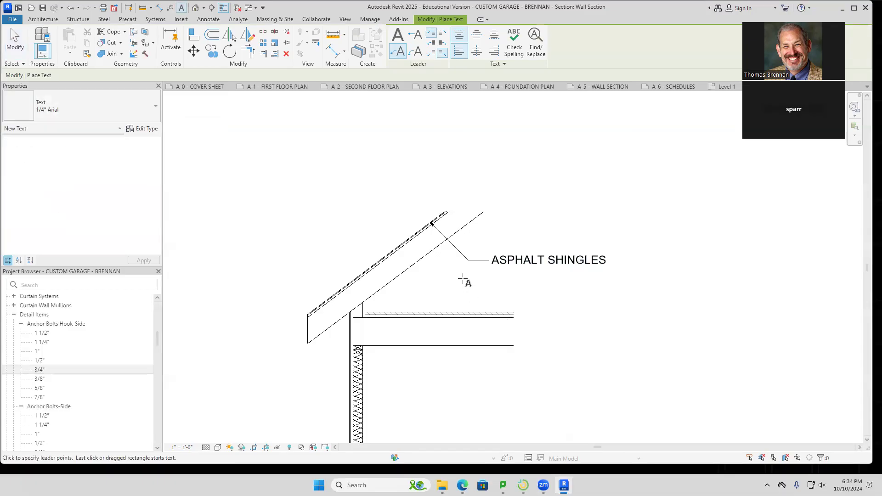
{"action": "scroll", "coordinate": [462, 275], "scroll_direction": "up", "scroll_amount": 1}
{"action": "scroll", "coordinate": [462, 275], "scroll_direction": "up", "scroll_amount": 3}
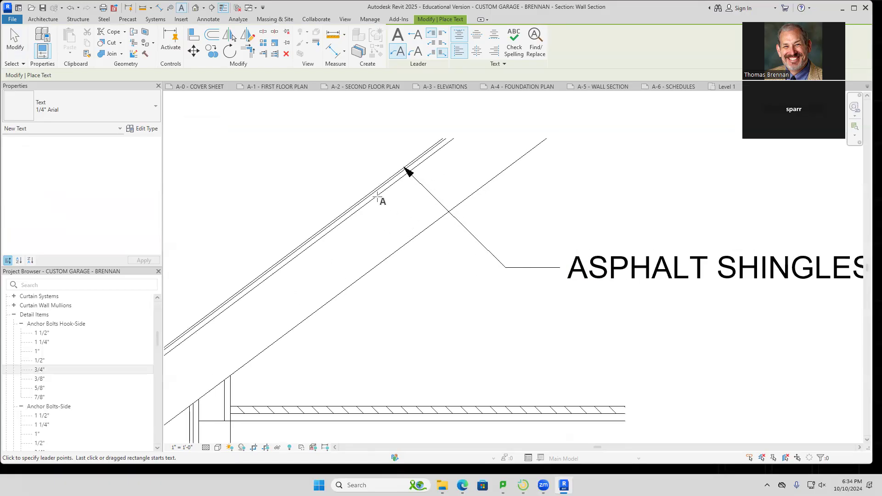
{"action": "left_click", "coordinate": [377, 198]}
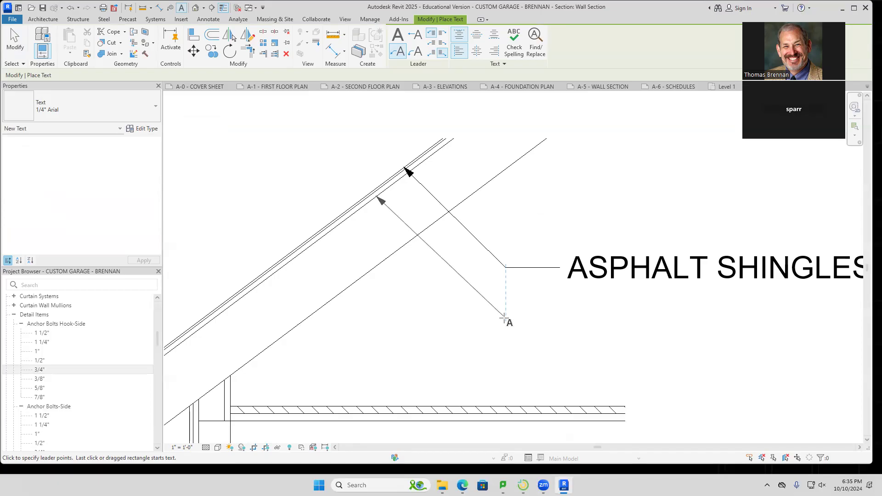
{"action": "left_click", "coordinate": [505, 318]}
{"action": "left_click", "coordinate": [560, 318]}
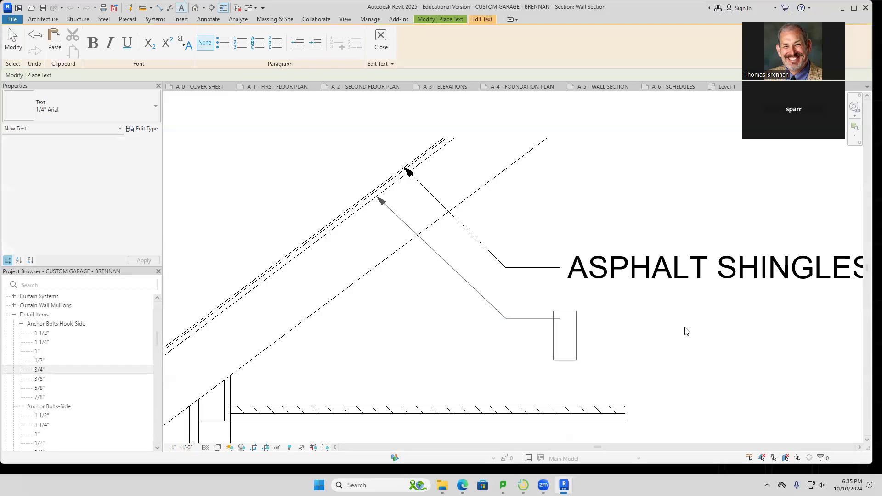
{"action": "type", "text": "1/2"}
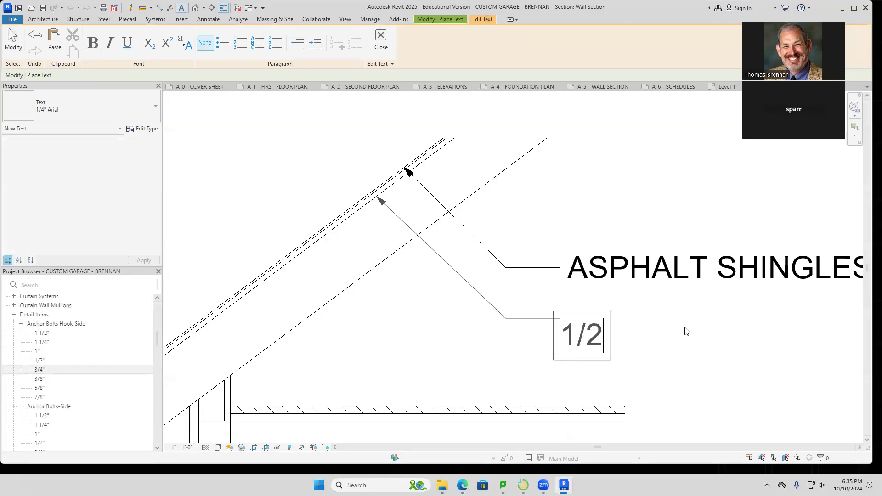
{"action": "type", "text": "\" PLYWOOD"}
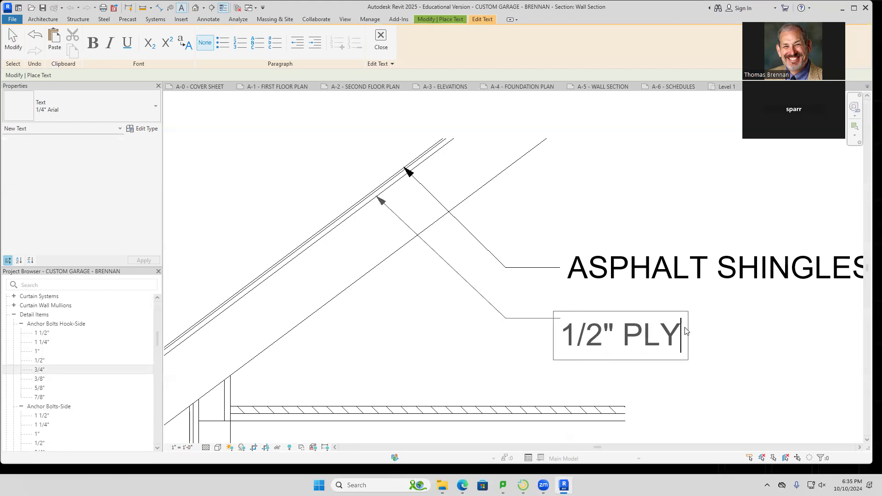
{"action": "left_click", "coordinate": [790, 411]}
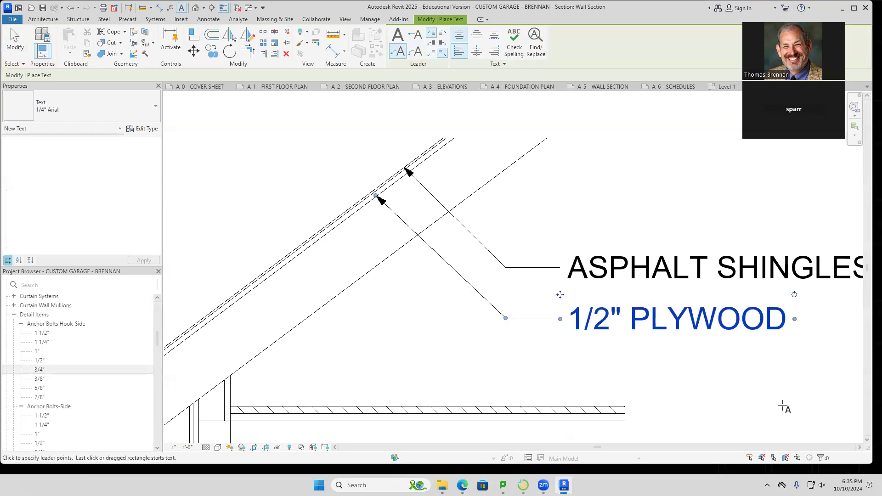
Add a 1/4" Arial note reading "2X6 PRE-ENGINEERED ATTIC TRUSS" with a two-segment leader to the rafter, aligned below the plywood note.
{"action": "left_click", "coordinate": [357, 247]}
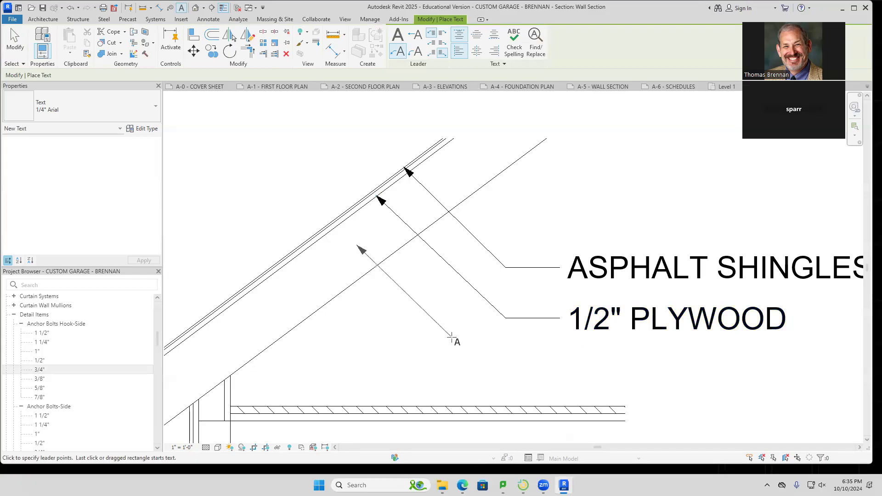
{"action": "left_click", "coordinate": [505, 367]}
{"action": "left_click", "coordinate": [562, 367]}
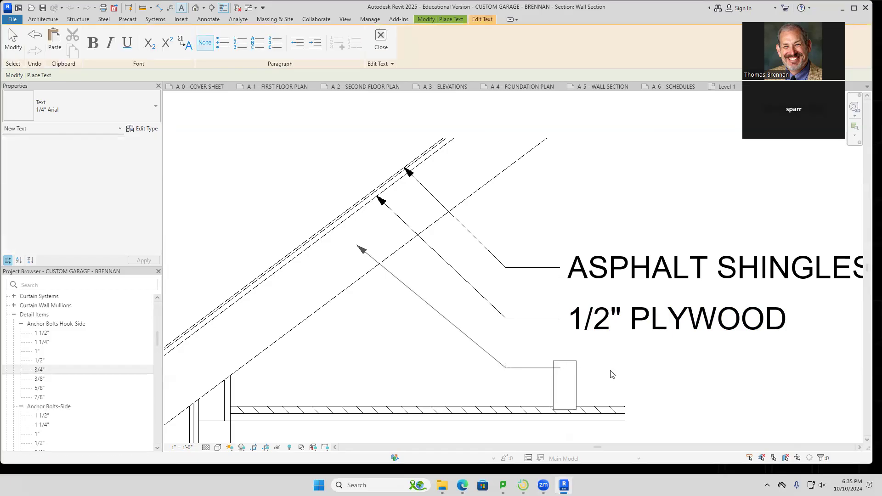
{"action": "type", "text": "2X6 "}
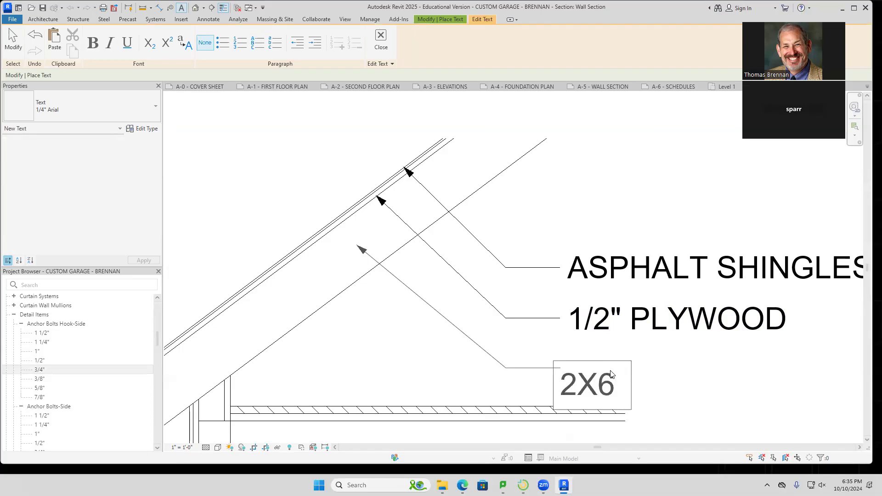
{"action": "type", "text": "PRE"}
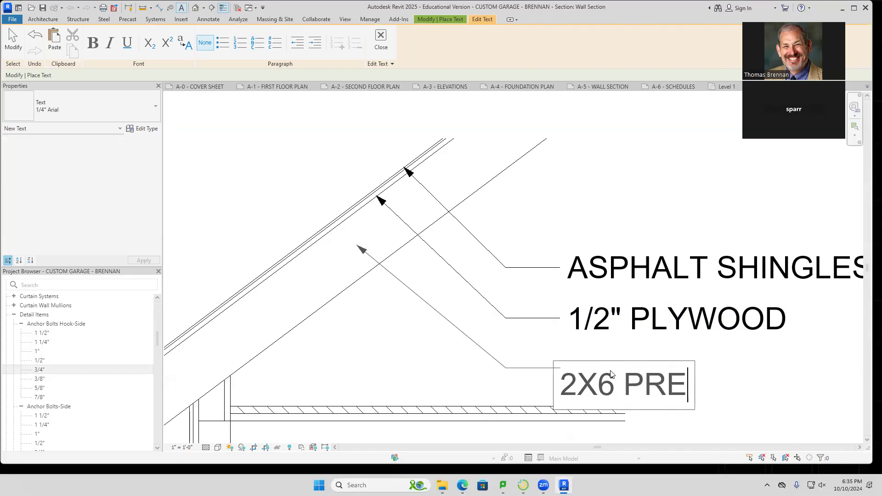
{"action": "type", "text": "-ENGINN"}
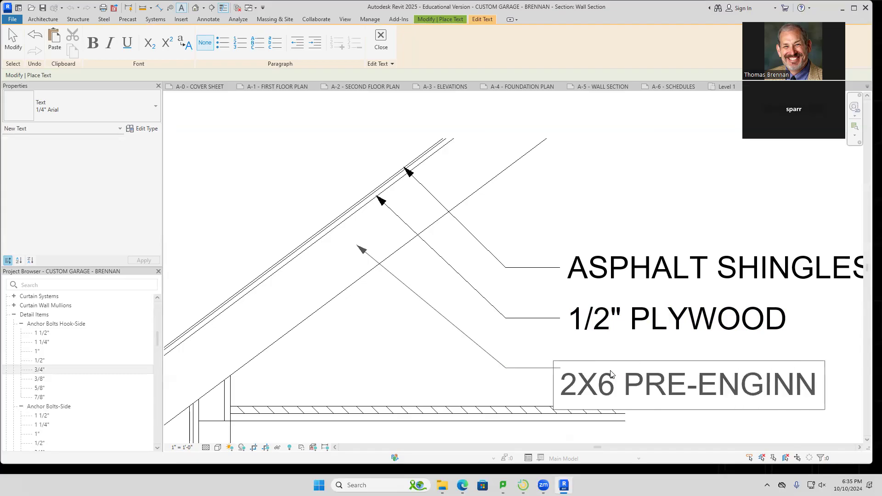
{"action": "key", "text": "BackSpace"}
{"action": "type", "text": "EERED ATTI"}
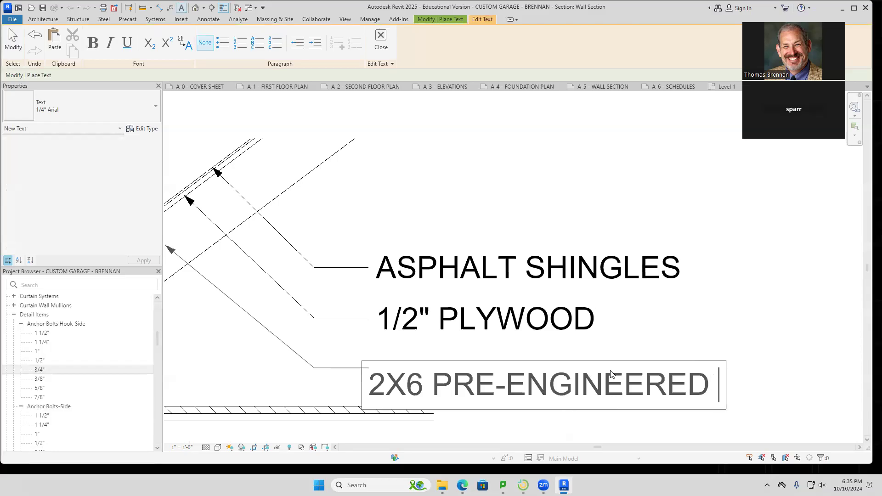
{"action": "type", "text": "C TRUSS"}
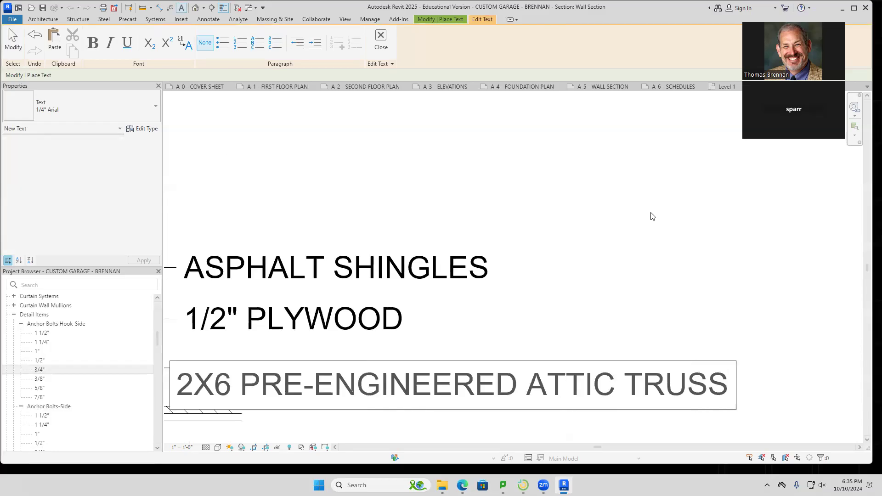
{"action": "left_click", "coordinate": [627, 195]}
{"action": "key", "text": "Escape"}
Examine the full wall section from the three roof notes down to the foundation slab, and look through the detail items.
{"action": "scroll", "coordinate": [602, 230], "scroll_direction": "down", "scroll_amount": 3}
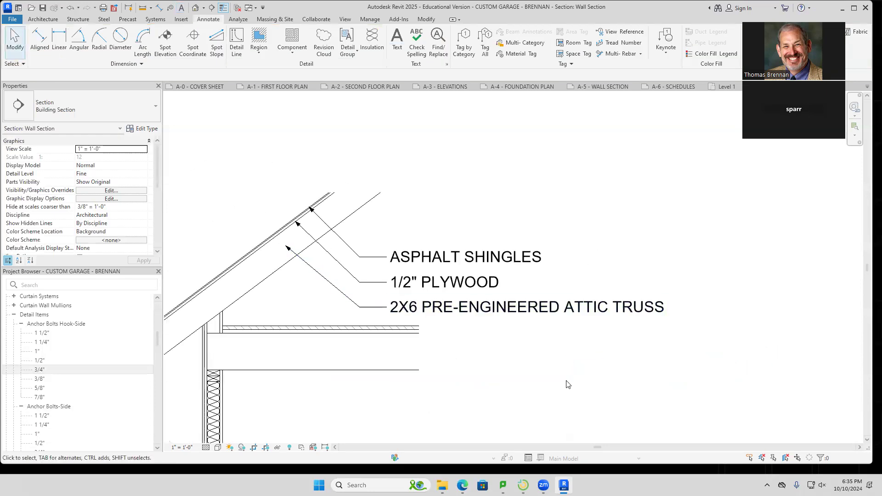
{"action": "scroll", "coordinate": [566, 381], "scroll_direction": "down", "scroll_amount": 1}
{"action": "middle_click_drag", "start_coordinate": [567, 381], "coordinate": [593, 344]}
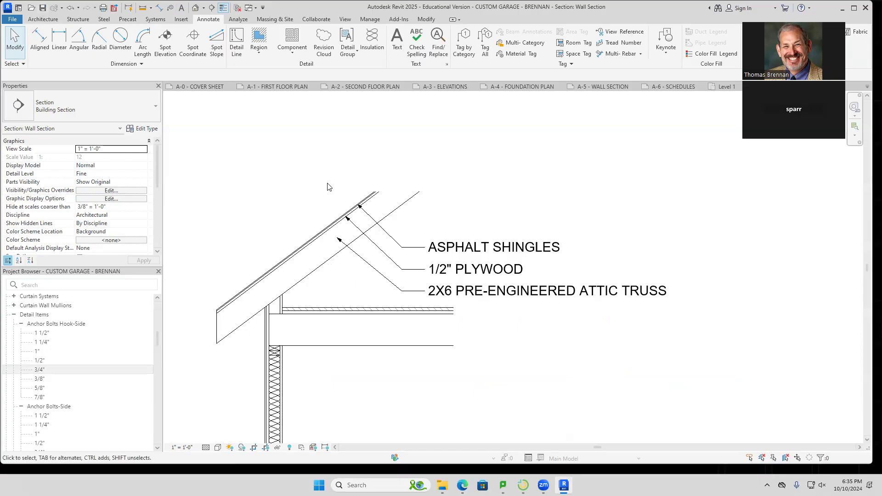
{"action": "scroll", "coordinate": [432, 380], "scroll_direction": "down", "scroll_amount": 1}
{"action": "scroll", "coordinate": [427, 377], "scroll_direction": "down", "scroll_amount": 1}
{"action": "middle_click_drag", "start_coordinate": [432, 377], "coordinate": [441, 277]}
{"action": "scroll", "coordinate": [456, 327], "scroll_direction": "down", "scroll_amount": 1}
{"action": "middle_click_drag", "start_coordinate": [454, 327], "coordinate": [463, 294]}
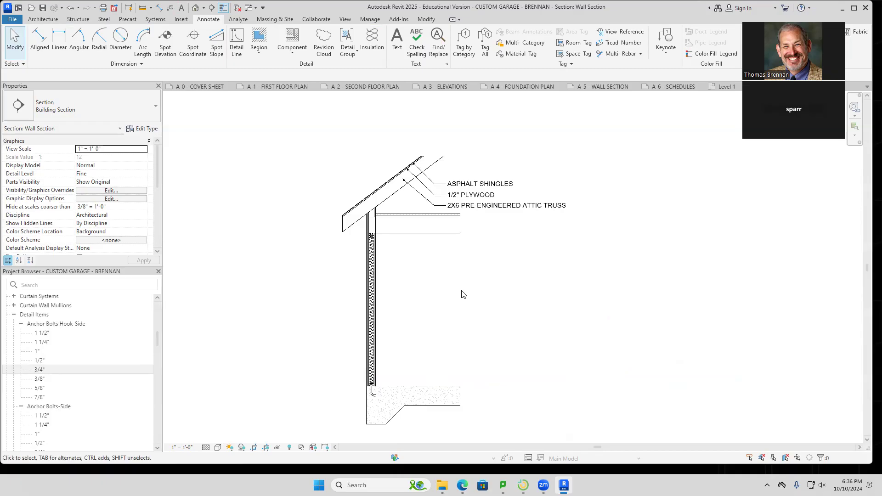
{"action": "left_click_drag", "start_coordinate": [156, 336], "coordinate": [155, 353]}
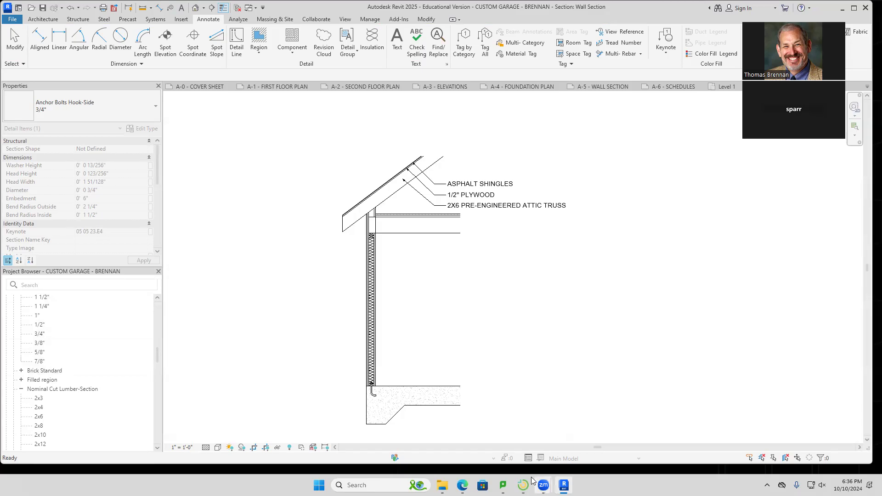
Switch to the LanSchool Teacher Console, stop showing the teacher's screen to the students, and return to Revit.
{"action": "mouse_move", "coordinate": [523, 485]}
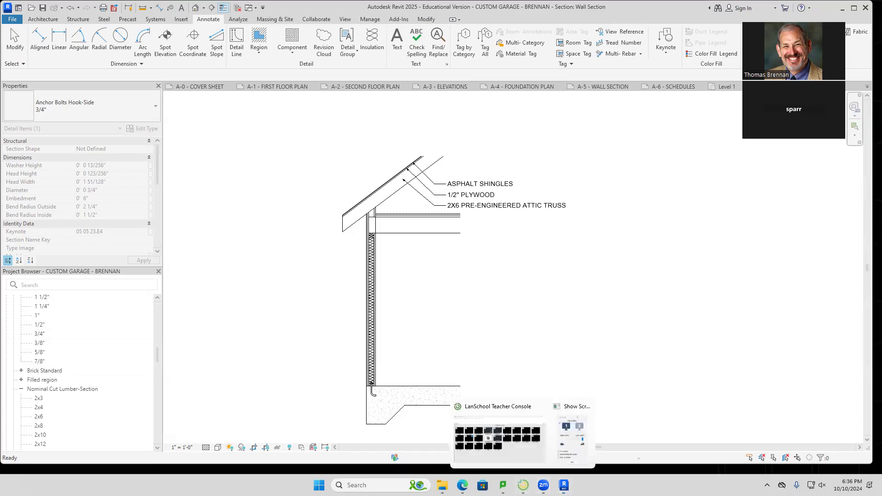
{"action": "left_click", "coordinate": [512, 423]}
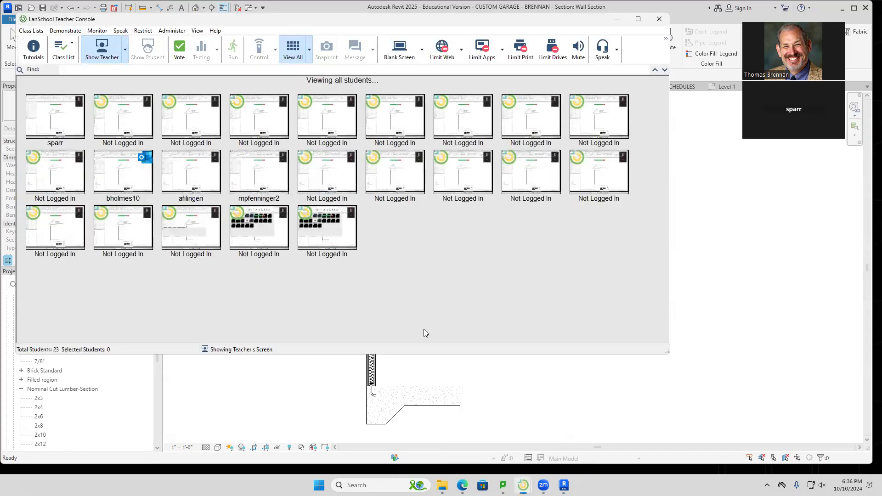
{"action": "left_click", "coordinate": [125, 49]}
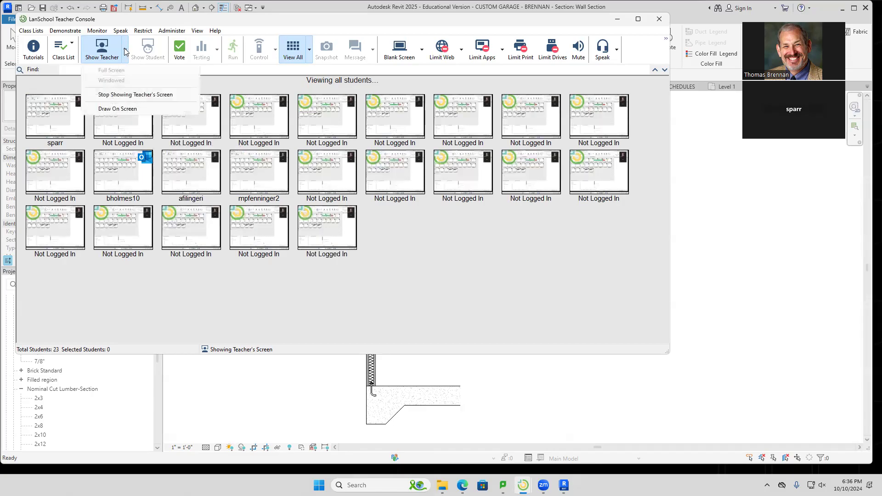
{"action": "left_click", "coordinate": [130, 95]}
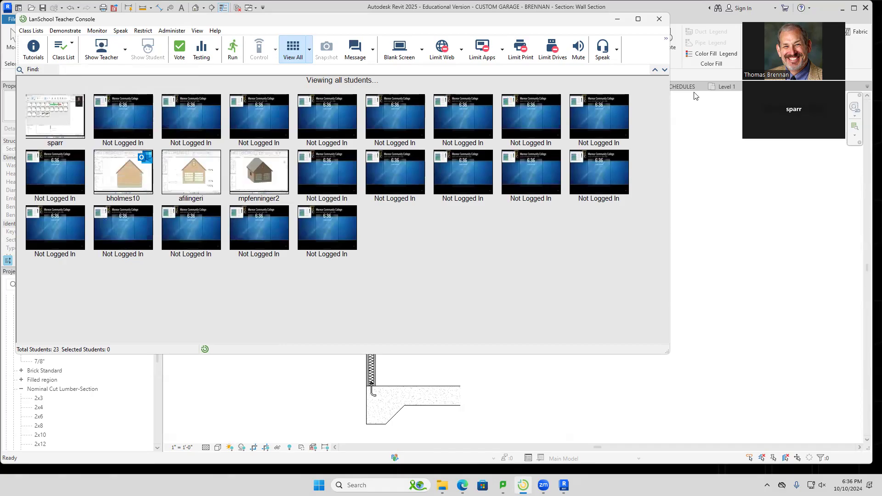
{"action": "left_click", "coordinate": [703, 432]}
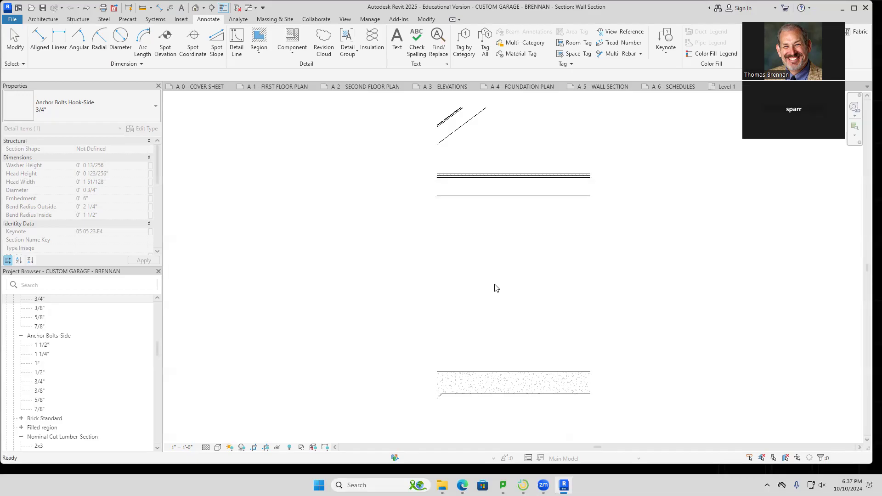
Close the Wall Section view to return to the Level 1 floor plan.
{"action": "key", "text": "Escape"}
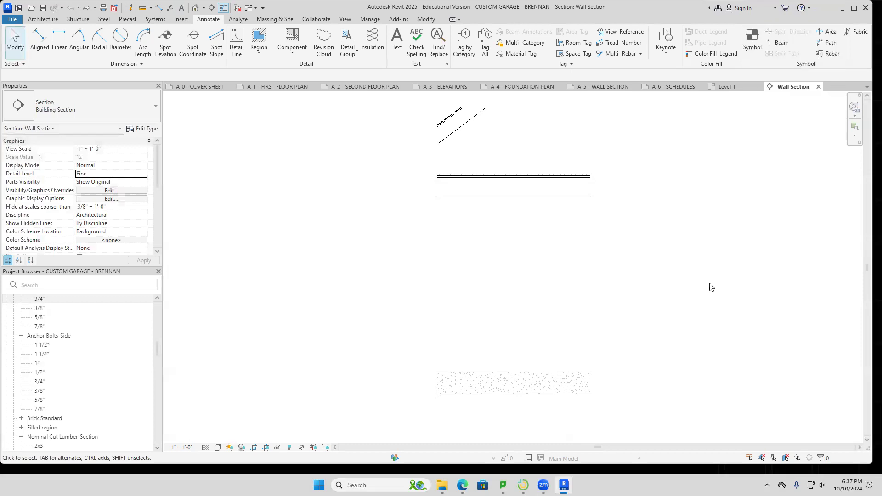
{"action": "left_click", "coordinate": [817, 87]}
{"action": "mouse_move", "coordinate": [746, 244]}
{"action": "middle_mouse_down"}
{"action": "mouse_move", "coordinate": [720, 277]}
{"action": "mouse_move", "coordinate": [701, 271]}
{"action": "middle_mouse_up"}
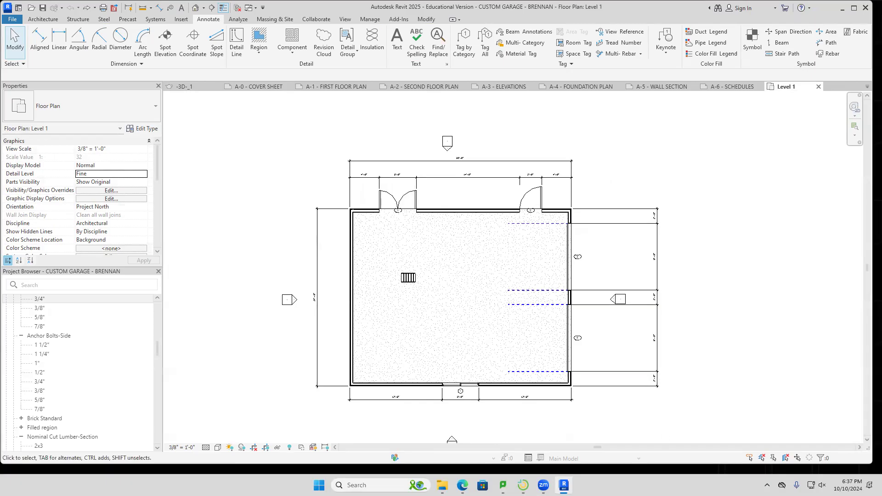
Check the students' screens in the LanSchool Teacher Console and return to the Level 1 floor plan in Revit.
{"action": "mouse_move", "coordinate": [523, 485]}
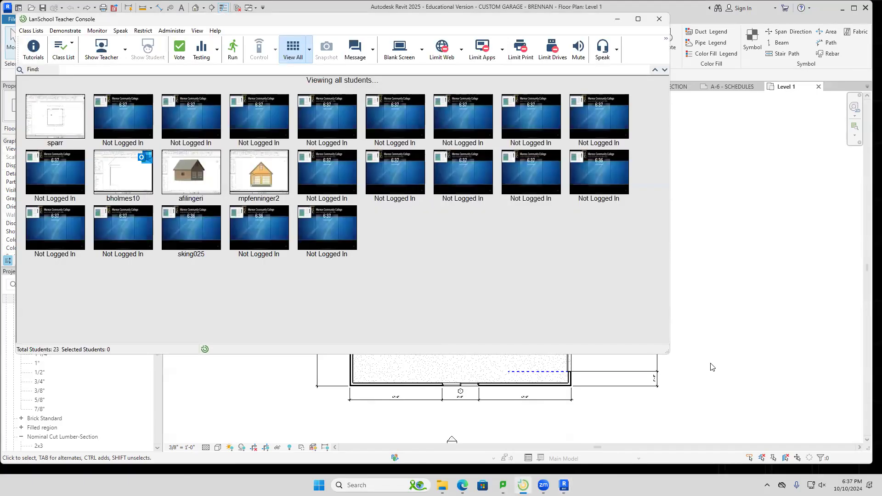
{"action": "left_click", "coordinate": [735, 376]}
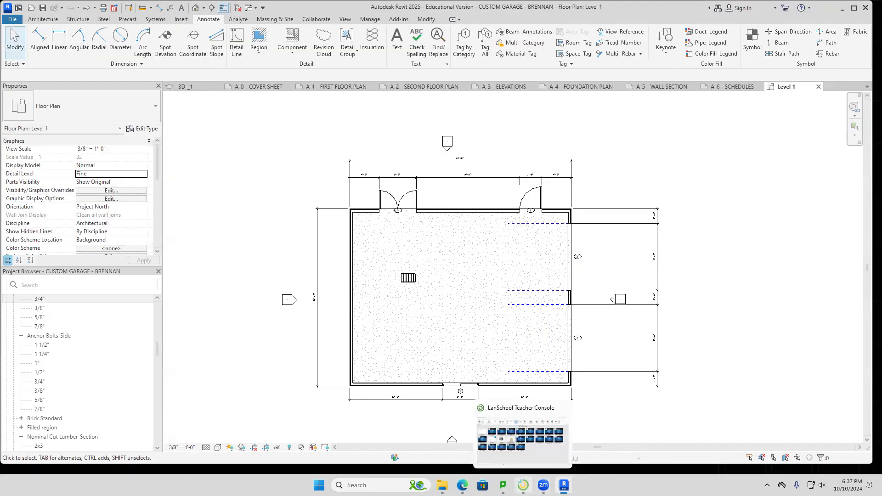
{"action": "left_click", "coordinate": [523, 485]}
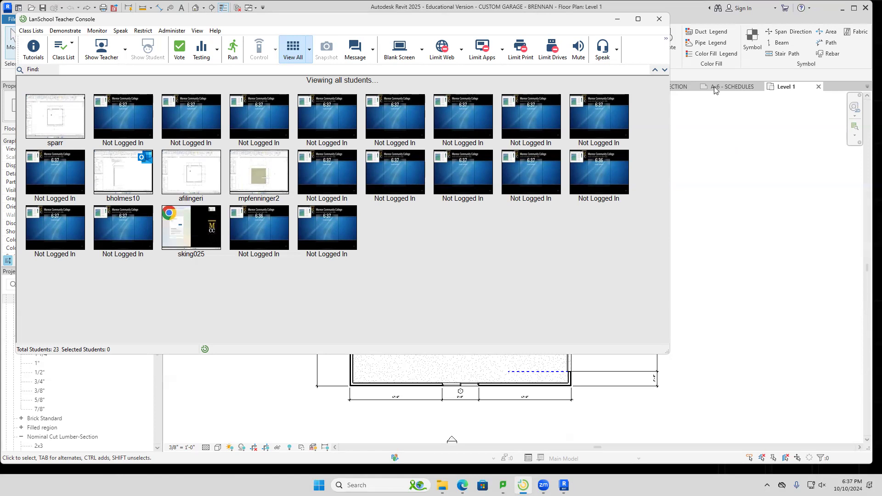
{"action": "left_click", "coordinate": [615, 20]}
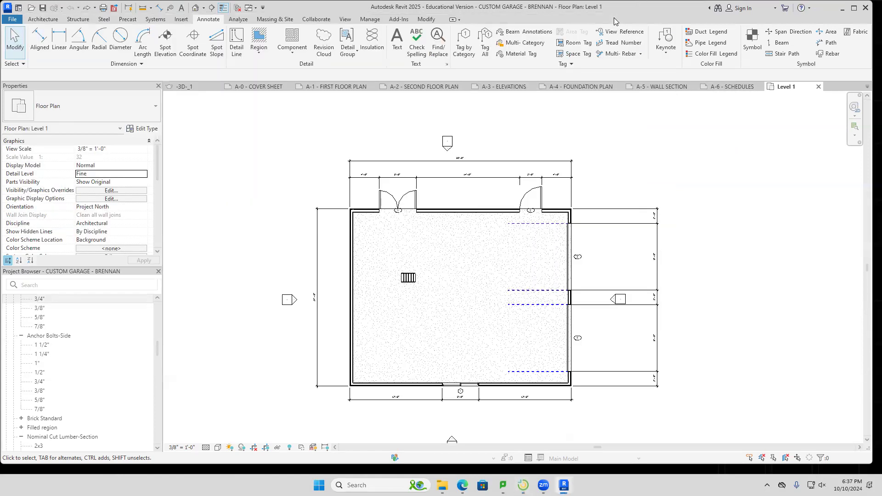
{"action": "mouse_move", "coordinate": [564, 485]}
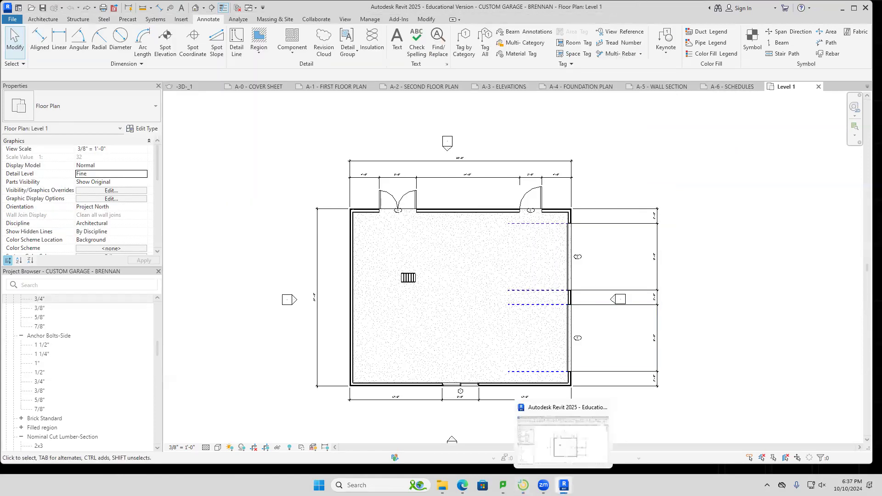
{"action": "left_click", "coordinate": [523, 485]}
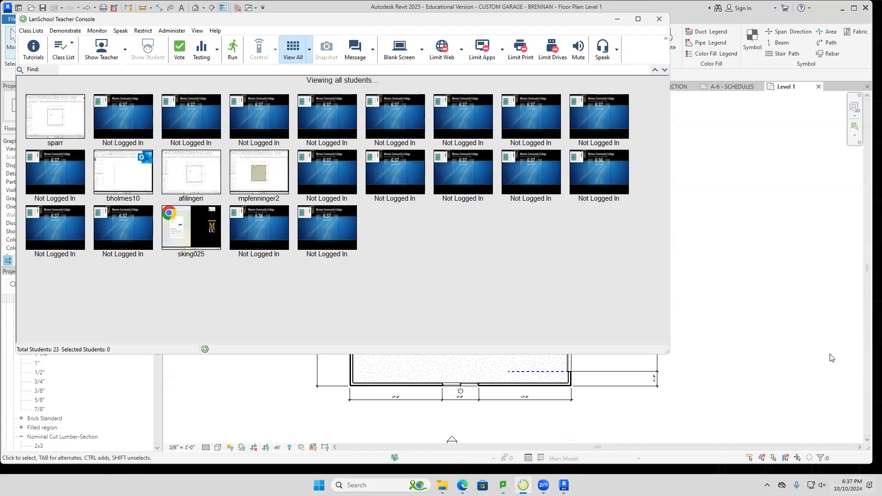
{"action": "left_click", "coordinate": [618, 20]}
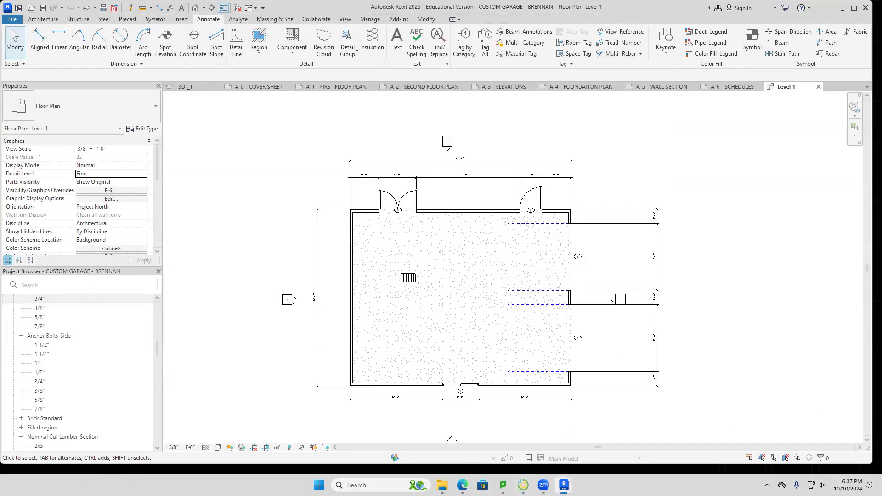
{"action": "left_click", "coordinate": [564, 485]}
{"action": "left_click", "coordinate": [564, 485]}
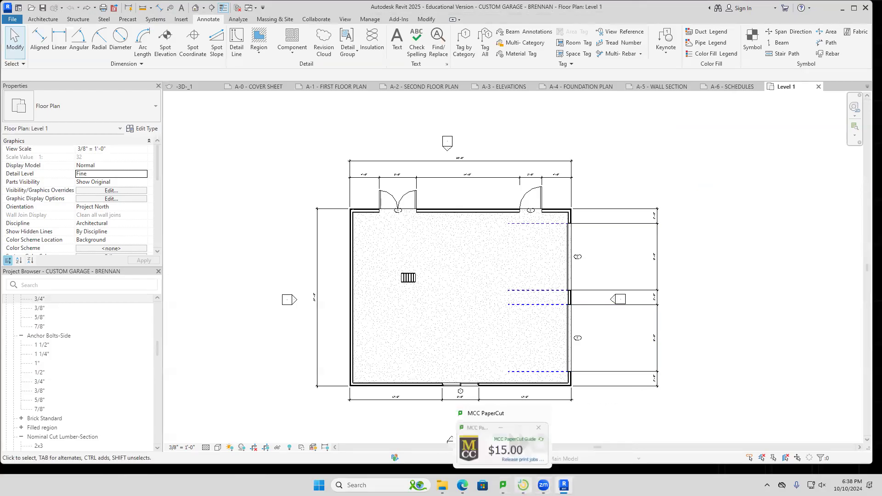
Maximize the LanSchool Teacher Console to inspect the student screens at larger size, and switch back to Revit.
{"action": "mouse_move", "coordinate": [523, 485]}
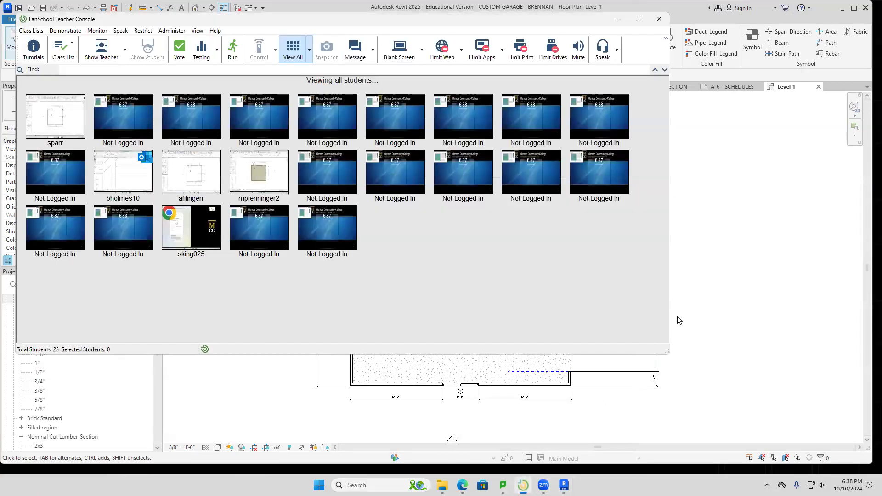
{"action": "left_click", "coordinate": [527, 440]}
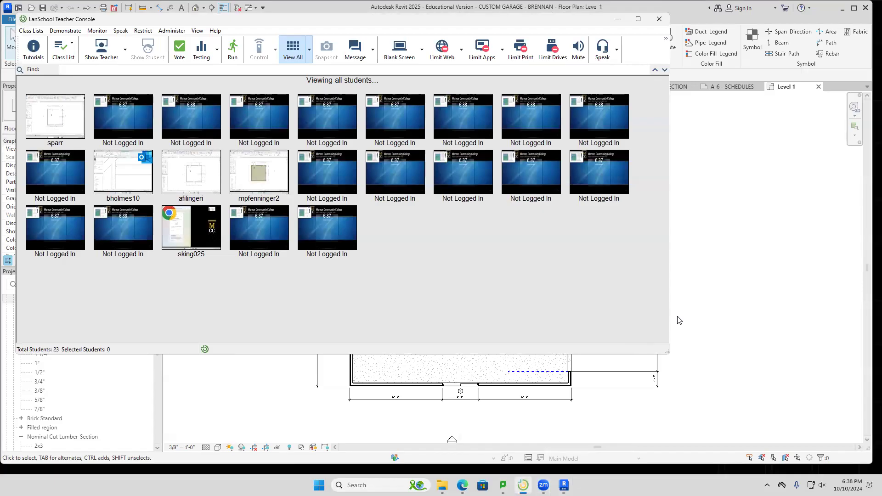
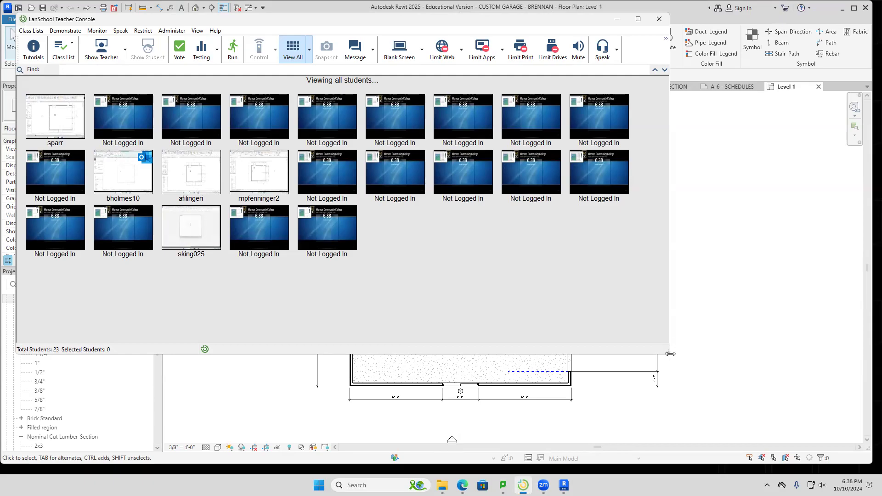
{"action": "left_click", "coordinate": [639, 19]}
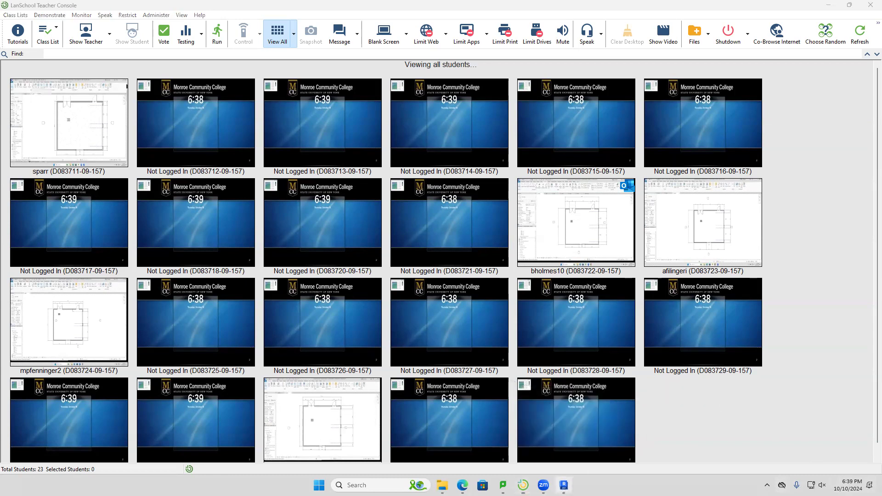
{"action": "left_click", "coordinate": [564, 485]}
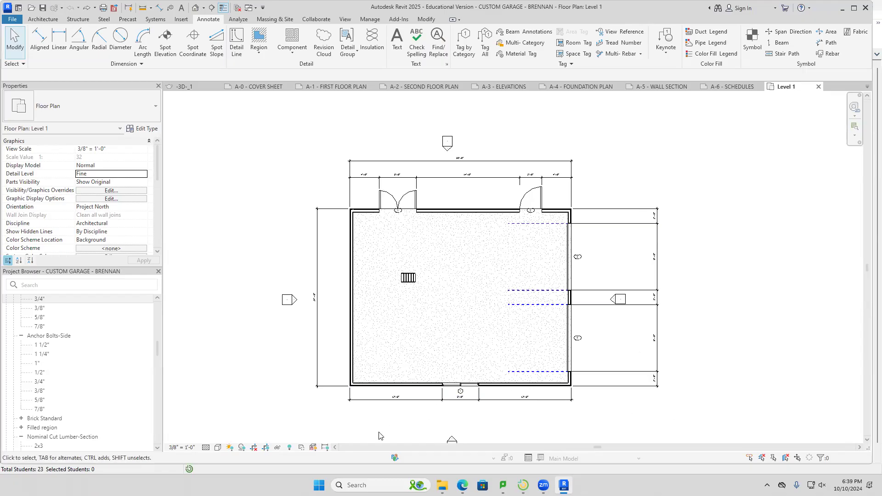
Reveal hidden elements in the Level 1 floor plan, unhide the wall section marker's category, and exit the reveal mode.
{"action": "left_click", "coordinate": [286, 448]}
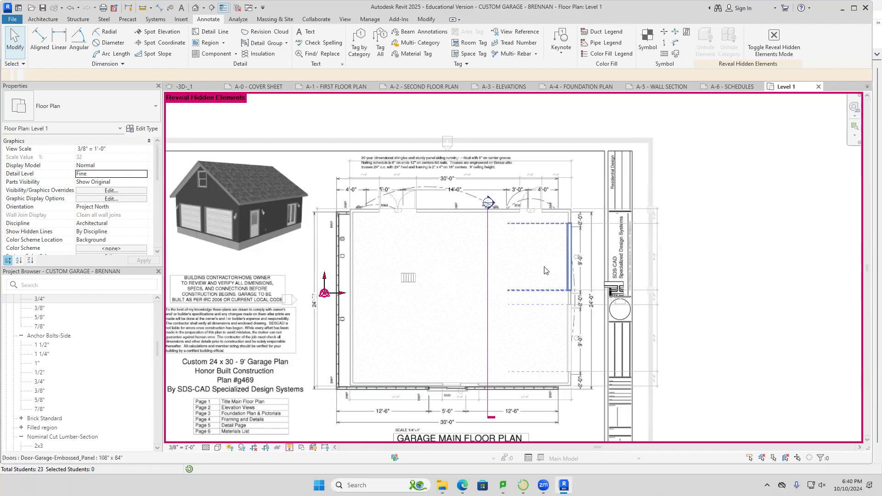
{"action": "left_click", "coordinate": [488, 288]}
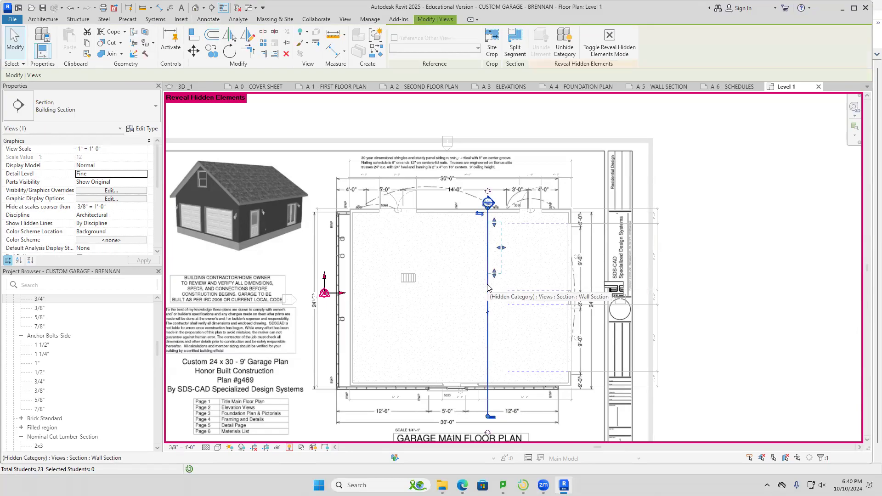
{"action": "right_click", "coordinate": [488, 288]}
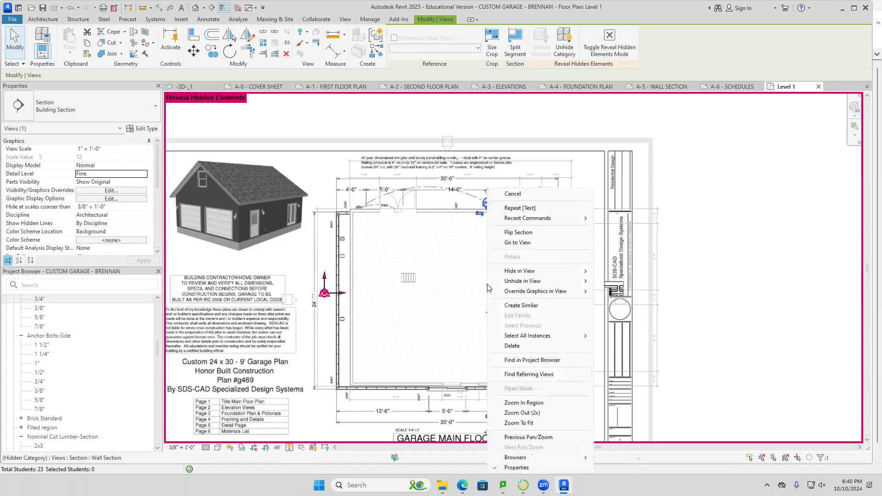
{"action": "mouse_move", "coordinate": [558, 285]}
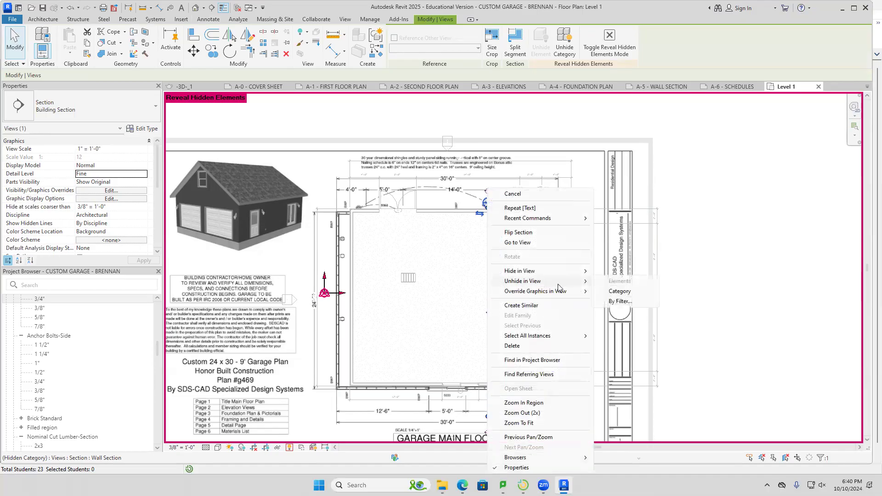
{"action": "left_click", "coordinate": [620, 292]}
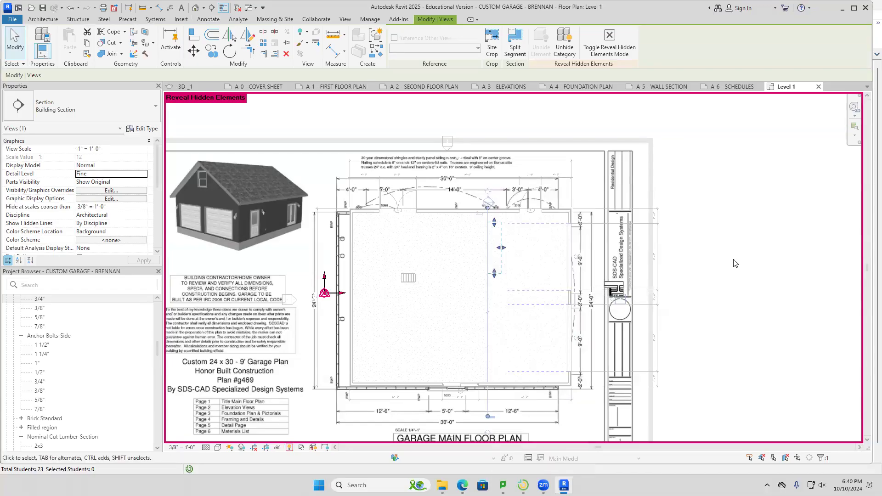
{"action": "left_click", "coordinate": [290, 448]}
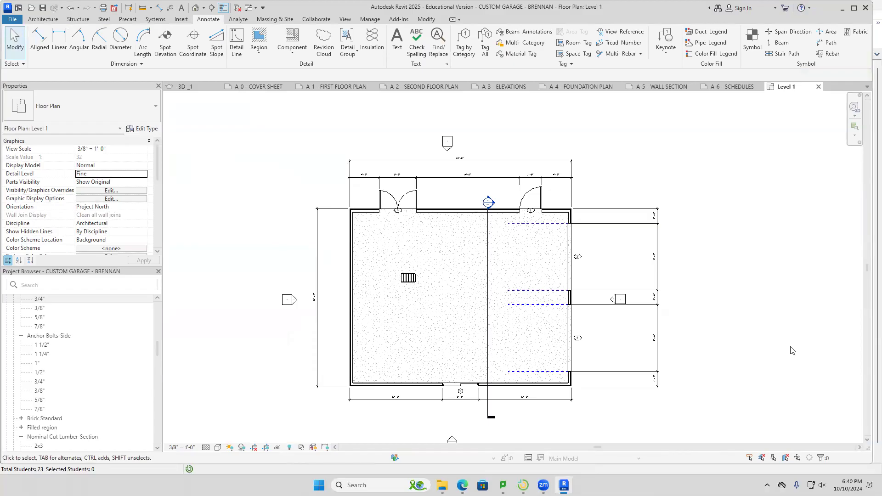
Move the section marker straight up in the plan until its tail meets the garage's lower wall.
{"action": "left_click", "coordinate": [488, 264]}
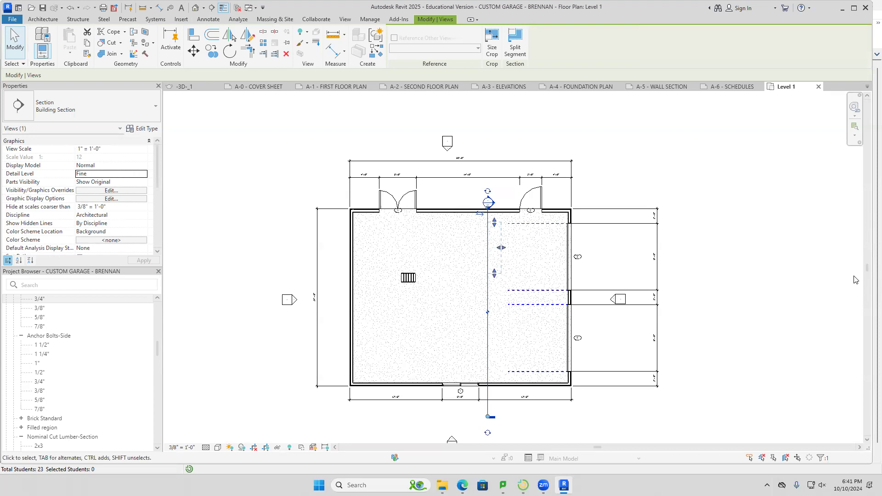
{"action": "key", "text": "Up"}
{"action": "key", "text": "Up"}
{"action": "key", "text": "Up"}
{"action": "key", "text": "Up"}
{"action": "key", "text": "Up"}
{"action": "key", "text": "Up"}
{"action": "key", "text": "Up"}
{"action": "key", "text": "Up"}
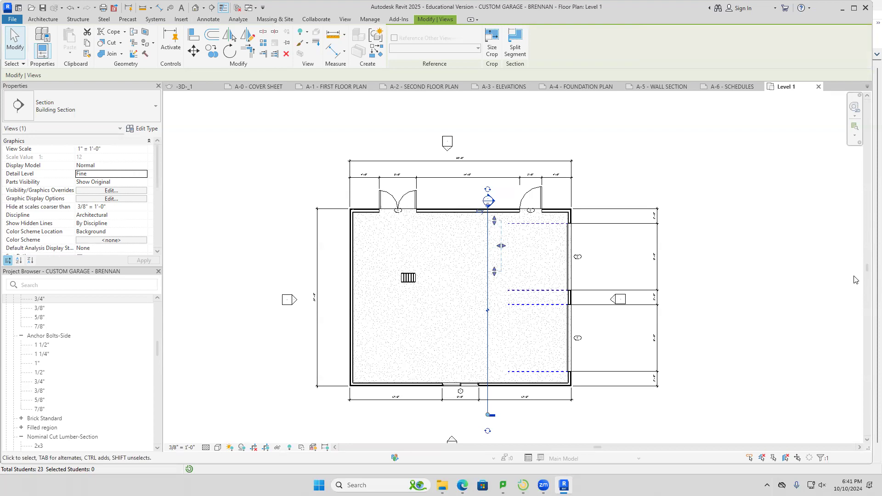
{"action": "key", "text": "Up"}
{"action": "key", "text": "Up"}
{"action": "key", "text": "Up"}
{"action": "key", "text": "Up"}
{"action": "key", "text": "Up"}
{"action": "key", "text": "Up"}
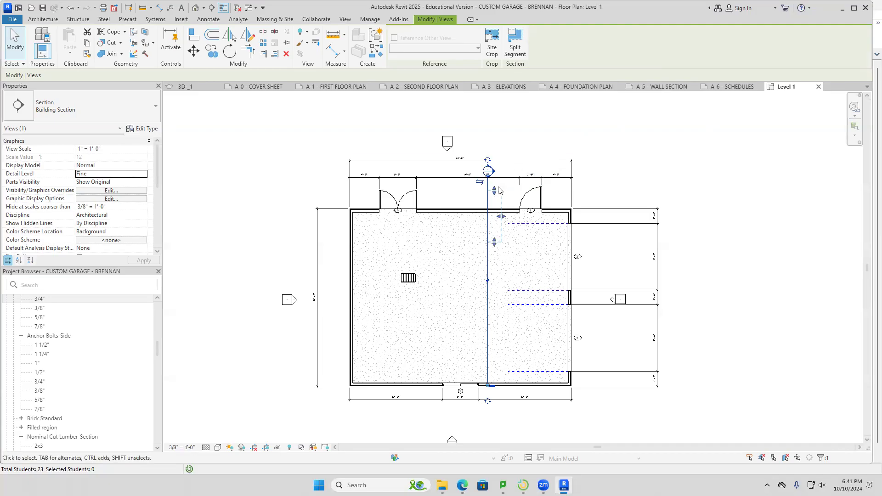
Open the Wall Section view from its section head in the plan and set the detail level to Fine.
{"action": "scroll", "coordinate": [502, 185], "scroll_direction": "up", "scroll_amount": 5}
{"action": "middle_click_drag", "start_coordinate": [502, 184], "coordinate": [539, 259]}
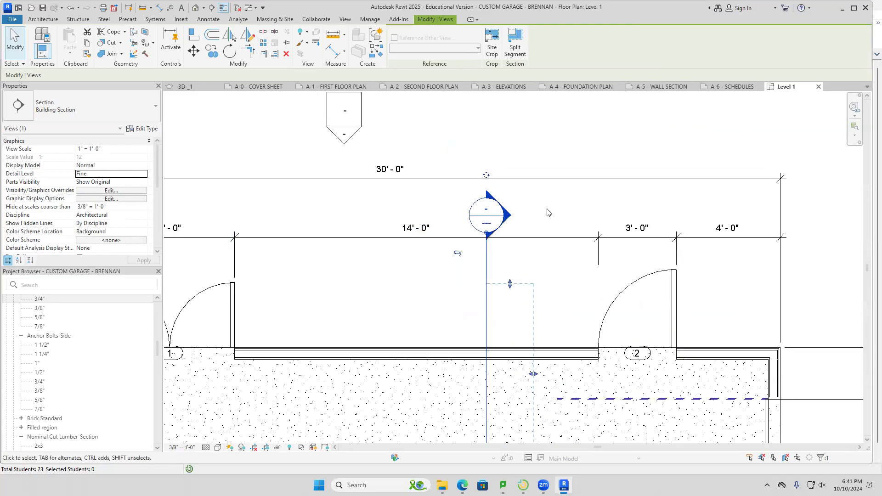
{"action": "double_click", "coordinate": [511, 214]}
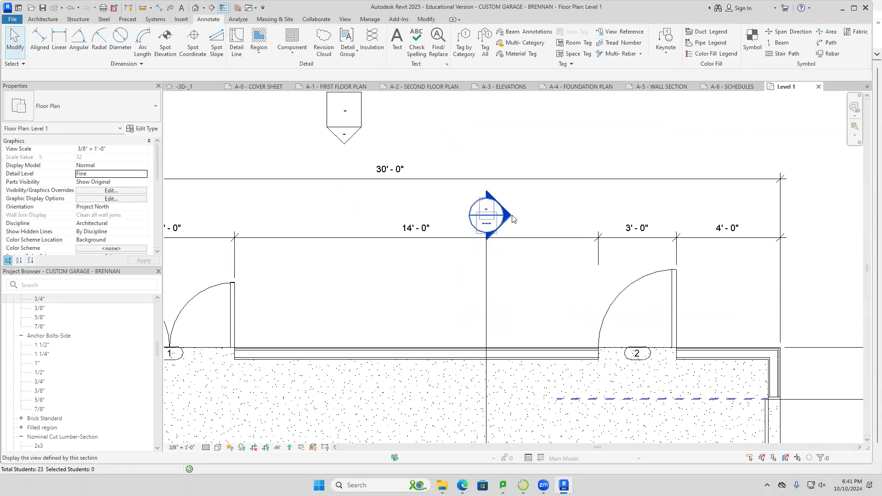
{"action": "mouse_move", "coordinate": [658, 276]}
{"action": "middle_mouse_down"}
{"action": "mouse_move", "coordinate": [647, 299]}
{"action": "mouse_move", "coordinate": [645, 290]}
{"action": "middle_mouse_up"}
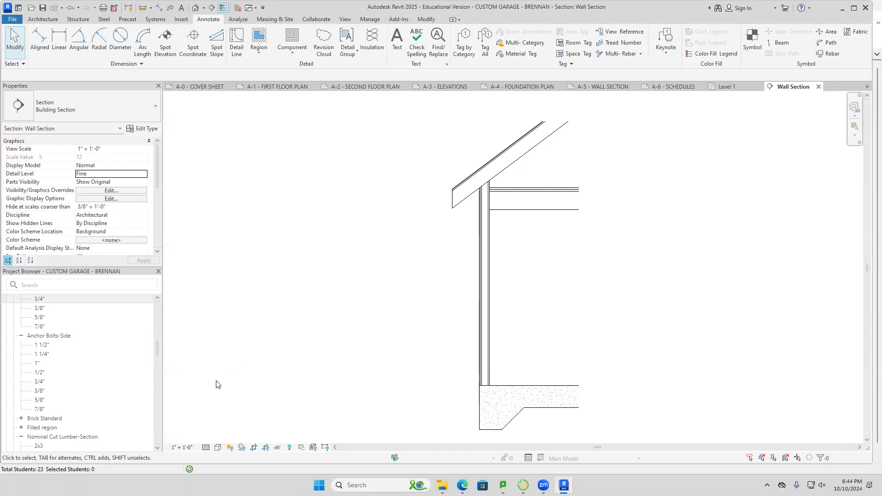
{"action": "left_click", "coordinate": [207, 448]}
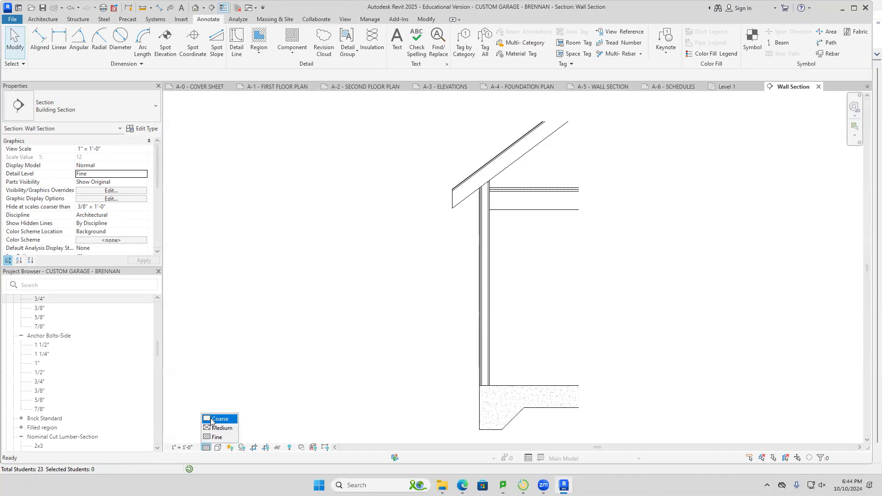
{"action": "left_click", "coordinate": [213, 438]}
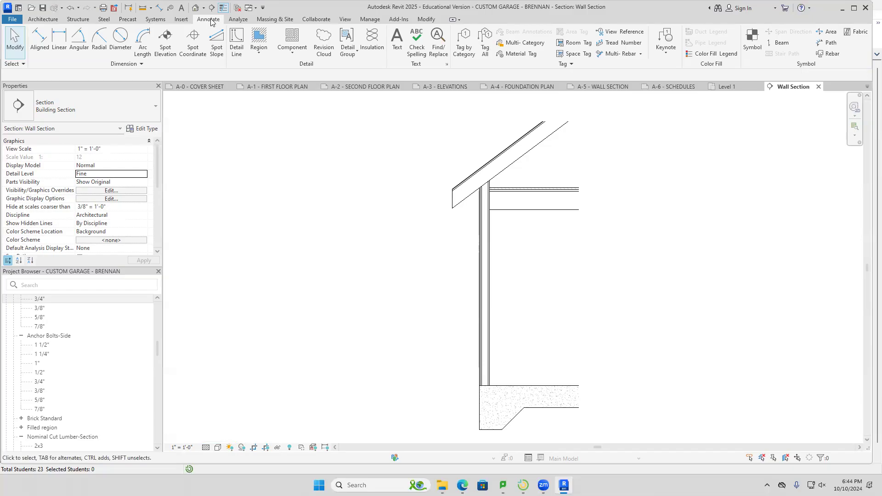
Place 3 1/2" wide batt insulation in the wall cavity, about 7' 11 1/2" long, from the slab top to just below the floor joist.
{"action": "left_click", "coordinate": [372, 45]}
{"action": "scroll", "coordinate": [489, 407], "scroll_direction": "up", "scroll_amount": 3}
{"action": "scroll", "coordinate": [488, 400], "scroll_direction": "up", "scroll_amount": 3}
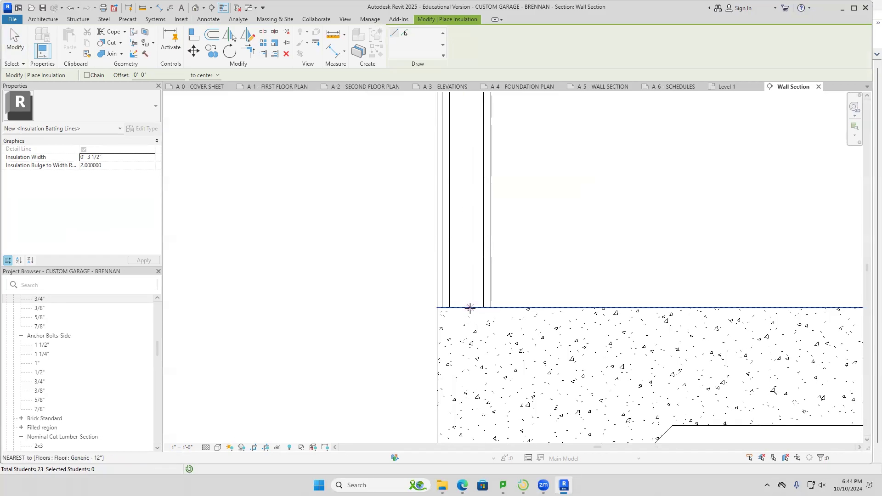
{"action": "left_click", "coordinate": [464, 307]}
{"action": "scroll", "coordinate": [464, 306], "scroll_direction": "down", "scroll_amount": 5}
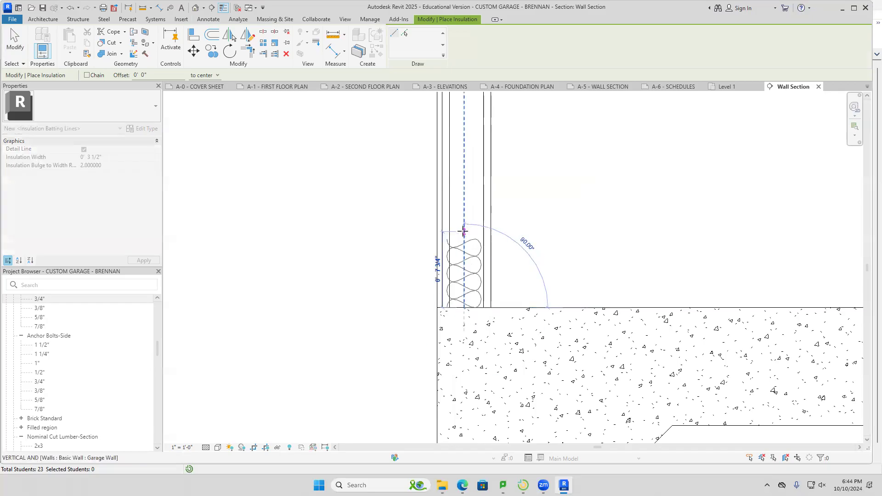
{"action": "middle_click_drag", "start_coordinate": [463, 239], "coordinate": [447, 362]}
{"action": "middle_click_drag", "start_coordinate": [444, 169], "coordinate": [423, 324]}
{"action": "scroll", "coordinate": [421, 278], "scroll_direction": "up", "scroll_amount": 4}
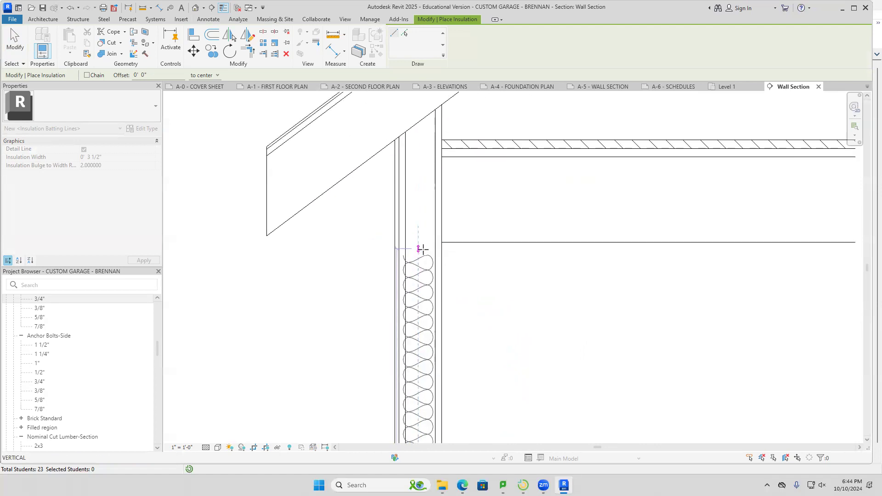
{"action": "left_click", "coordinate": [423, 247]}
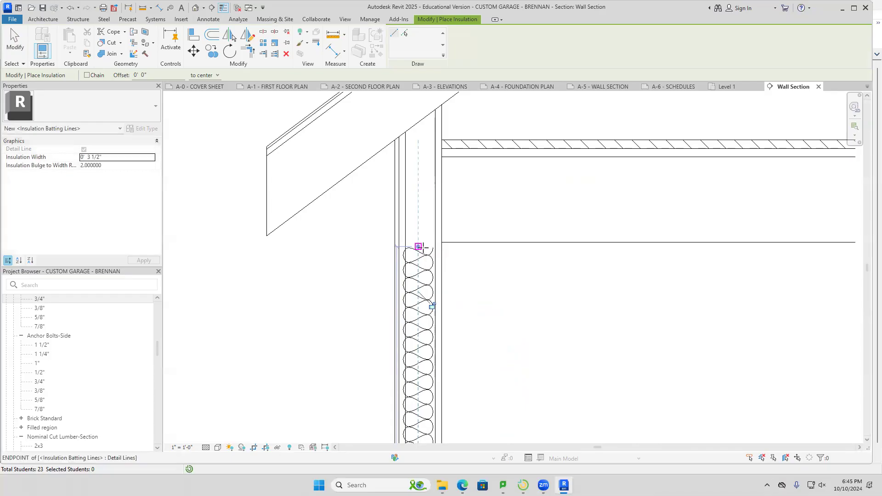
{"action": "key", "text": "Escape"}
{"action": "key", "text": "Escape"}
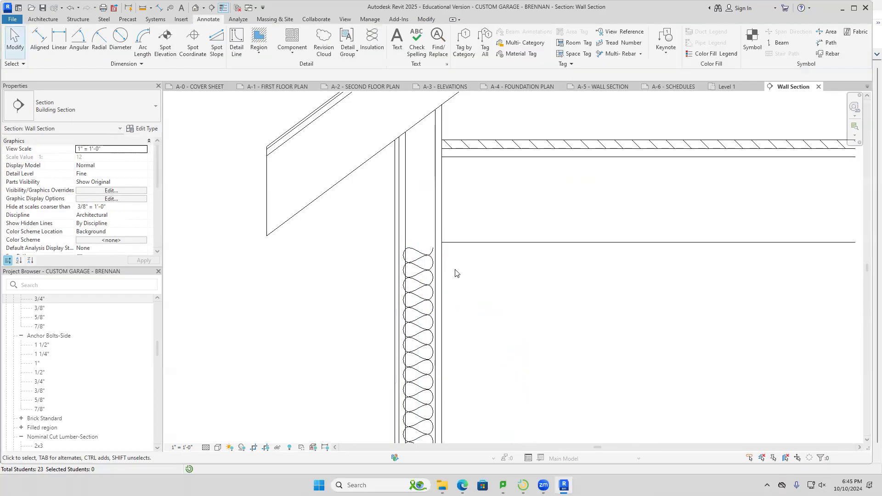
Nudge the batt insulation to the right so it fits between the stud cavity lines, and save the project.
{"action": "scroll", "coordinate": [457, 273], "scroll_direction": "up", "scroll_amount": 2}
{"action": "scroll", "coordinate": [456, 273], "scroll_direction": "up", "scroll_amount": 2}
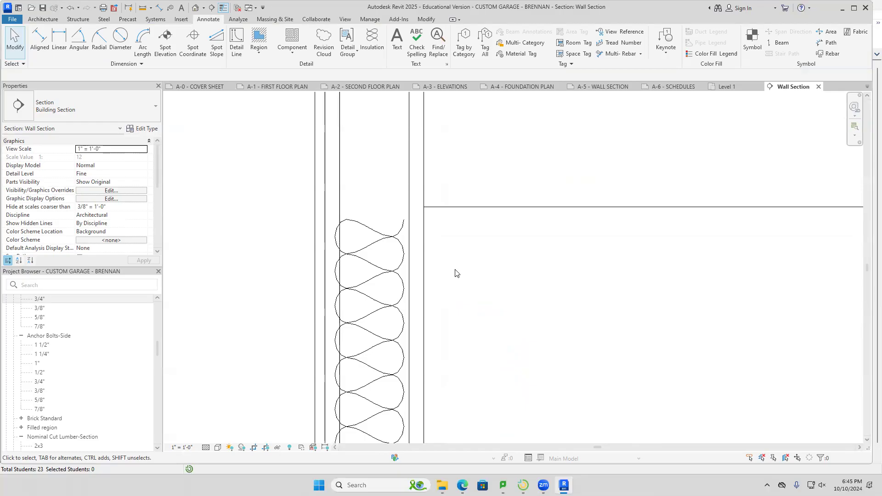
{"action": "left_click", "coordinate": [403, 257]}
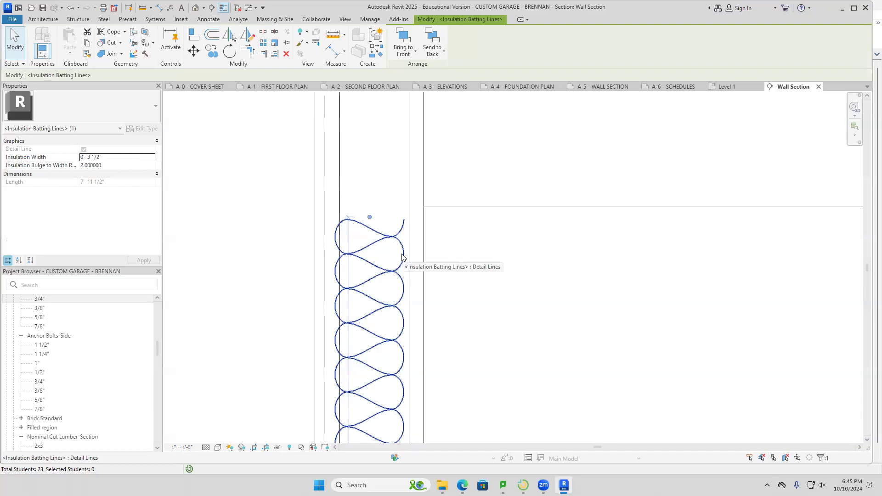
{"action": "key", "text": "Right"}
{"action": "key", "text": "Right"}
{"action": "key", "text": "Right"}
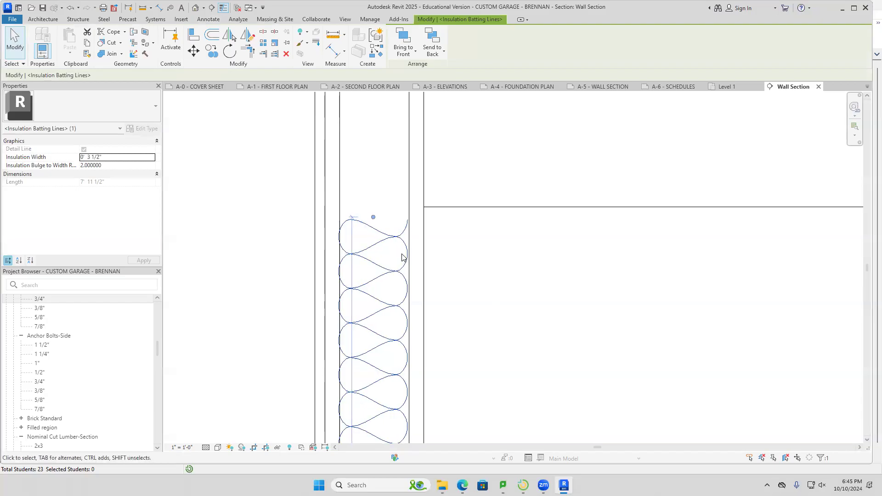
{"action": "key", "text": "Right"}
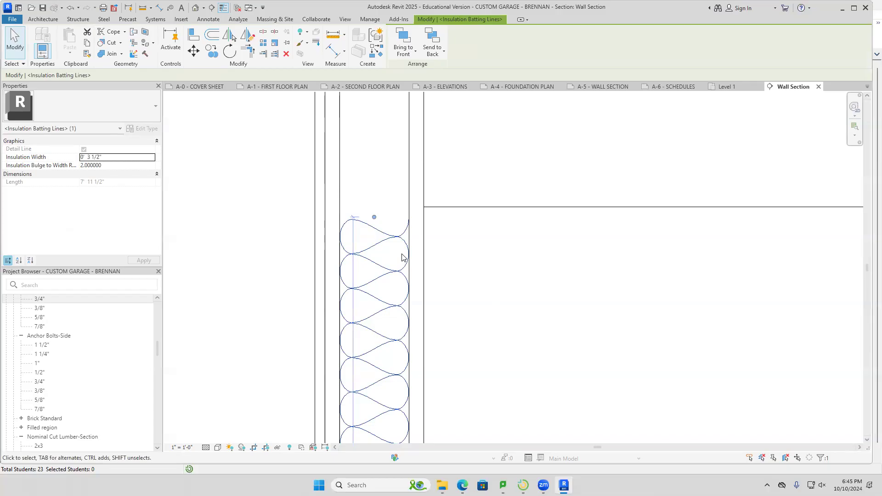
{"action": "left_click", "coordinate": [486, 279]}
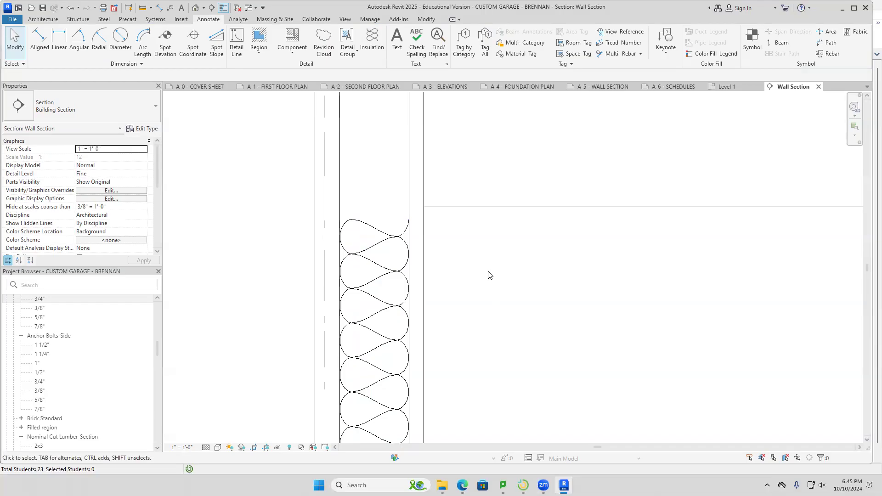
{"action": "left_click", "coordinate": [43, 8]}
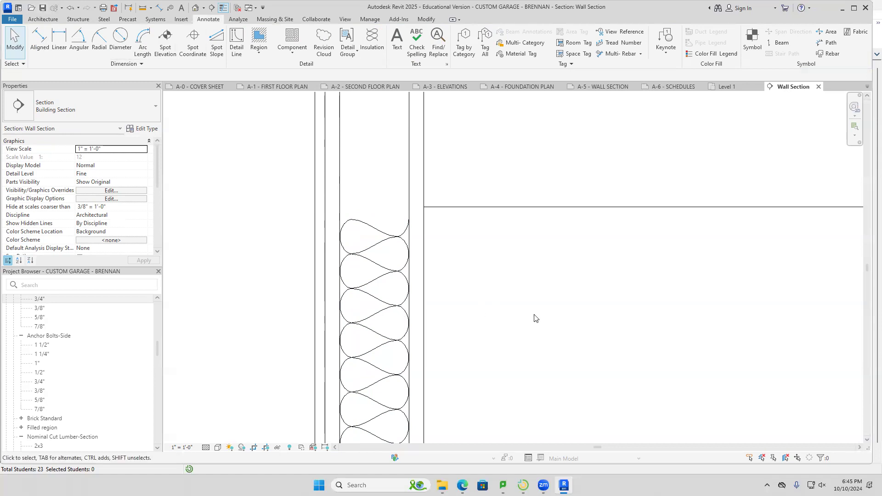
Create a rectangular masking region with invisible lines, about 10" high, across the wall cavity and interior finish at the floor joist, and select it.
{"action": "middle_click_drag", "start_coordinate": [528, 292], "coordinate": [516, 386]}
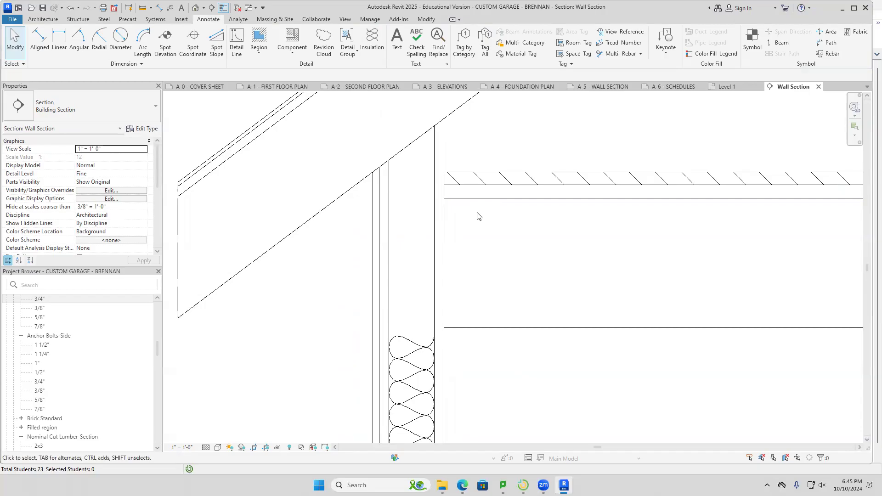
{"action": "left_click", "coordinate": [257, 54]}
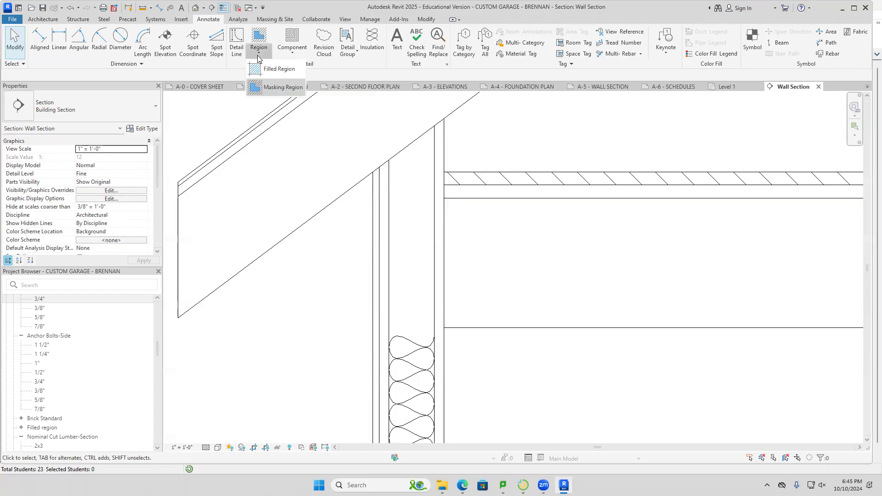
{"action": "left_click", "coordinate": [266, 93]}
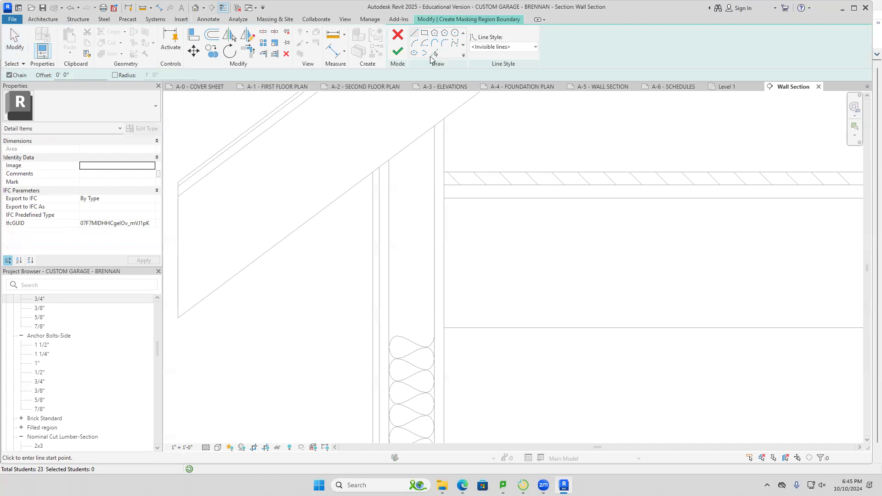
{"action": "left_click", "coordinate": [536, 47]}
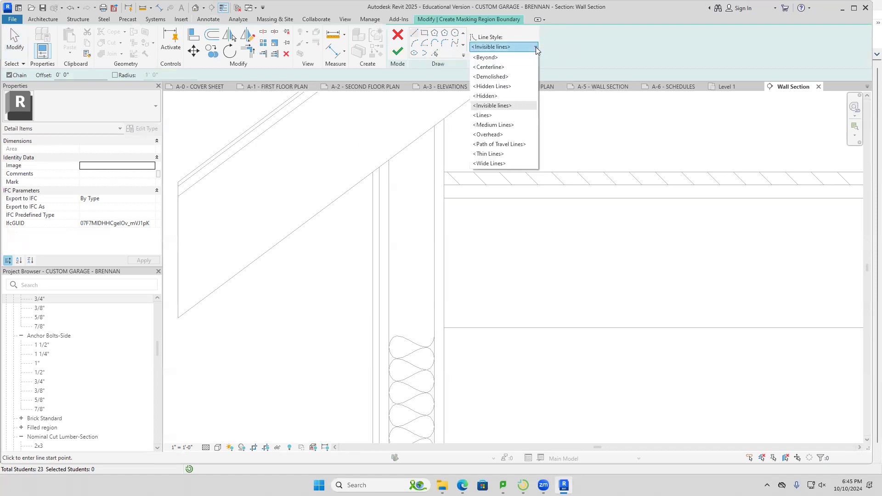
{"action": "left_click", "coordinate": [513, 109]}
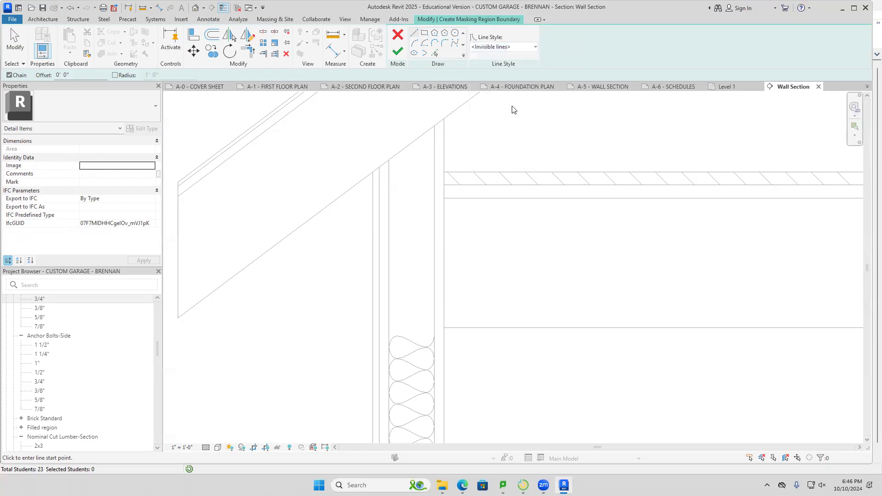
{"action": "left_click", "coordinate": [424, 35]}
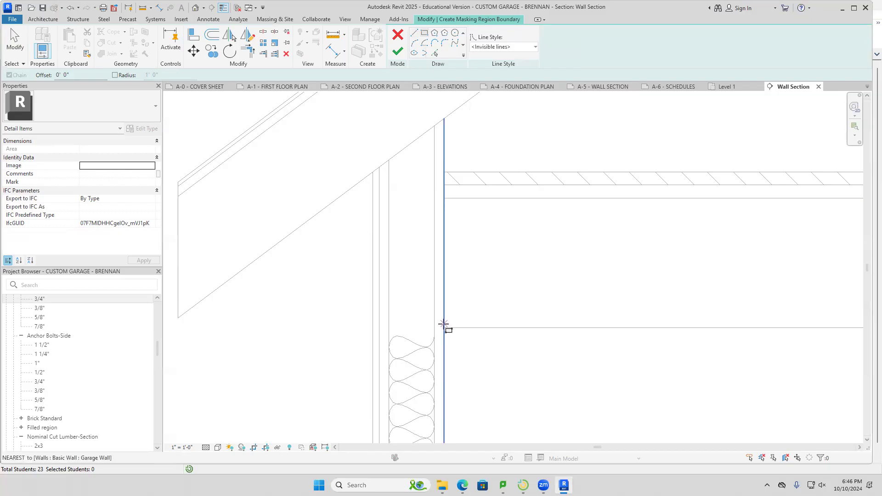
{"action": "left_click", "coordinate": [443, 327]}
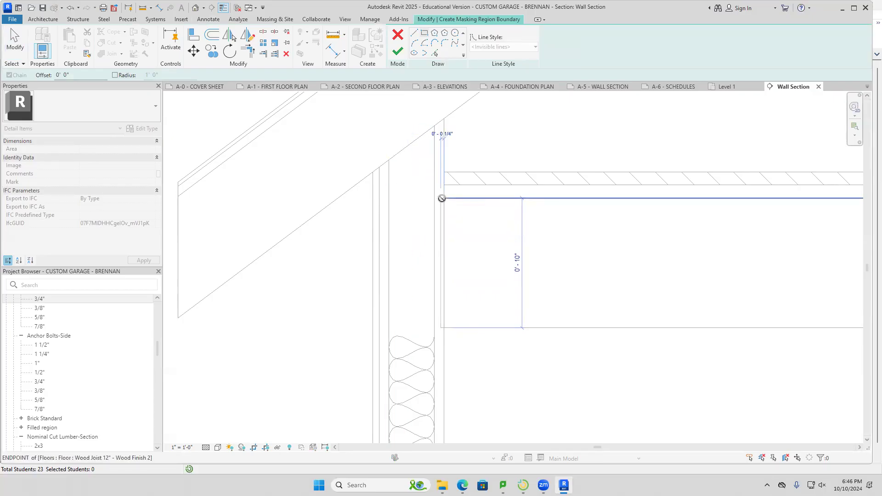
{"action": "left_click", "coordinate": [389, 198]}
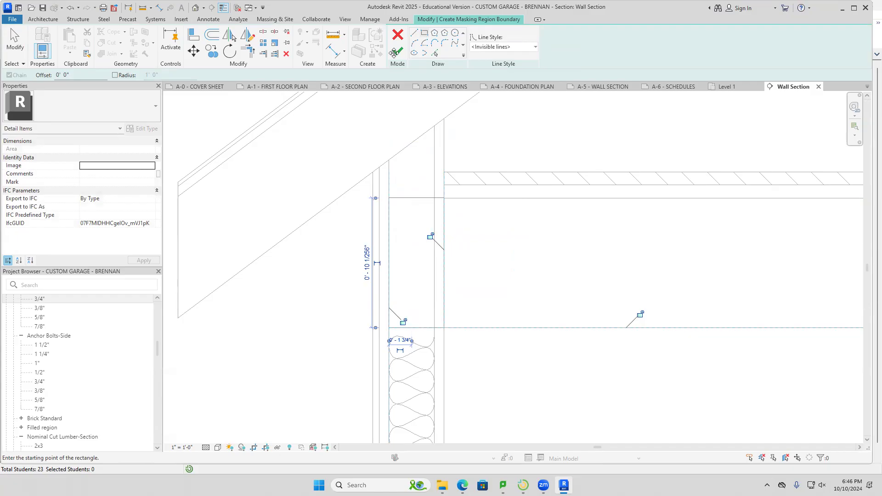
{"action": "left_click", "coordinate": [394, 52]}
{"action": "left_click", "coordinate": [321, 337]}
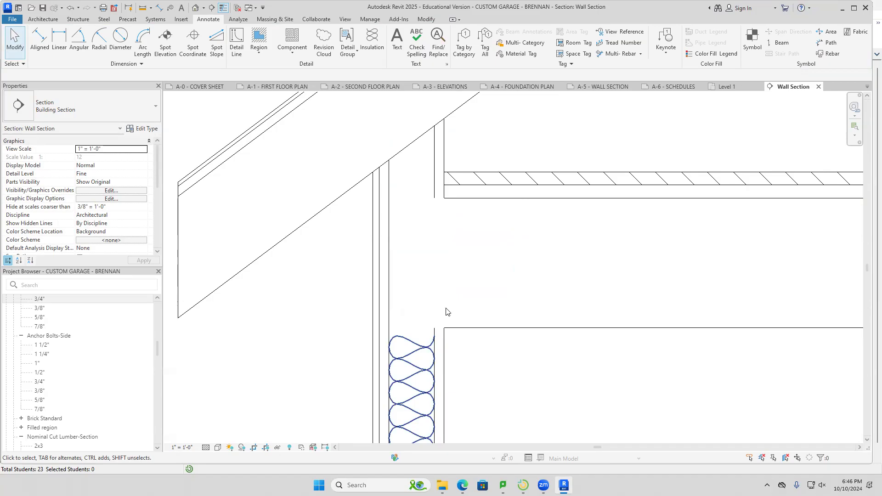
{"action": "left_click", "coordinate": [445, 289]}
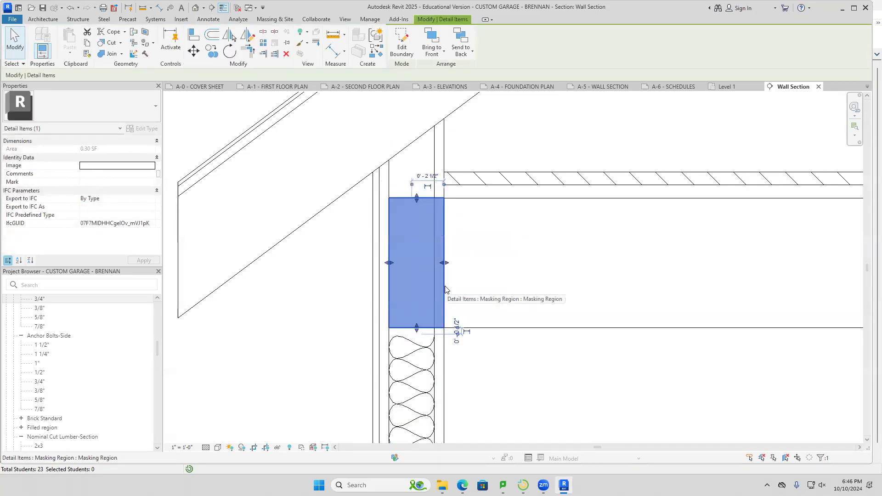
Edit the masking region's boundary and apply the <Invisible lines> style to its vertical edge at the interior wall face.
{"action": "left_click", "coordinate": [454, 299]}
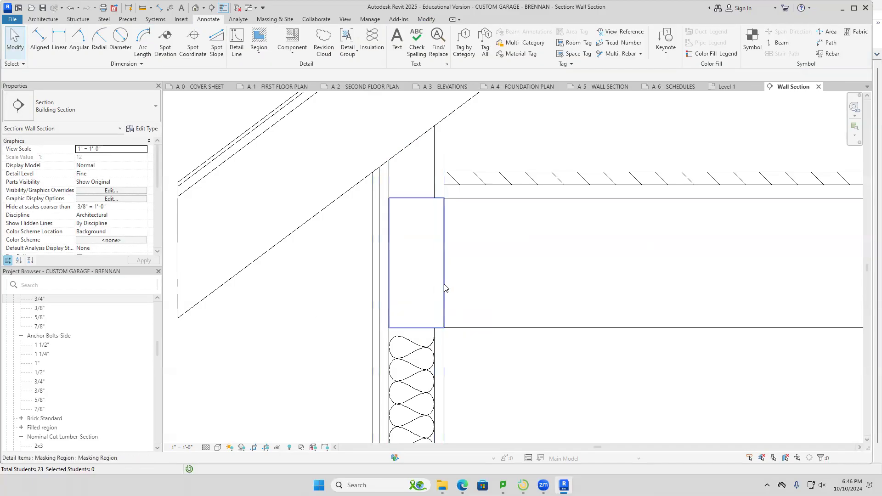
{"action": "left_click", "coordinate": [444, 284]}
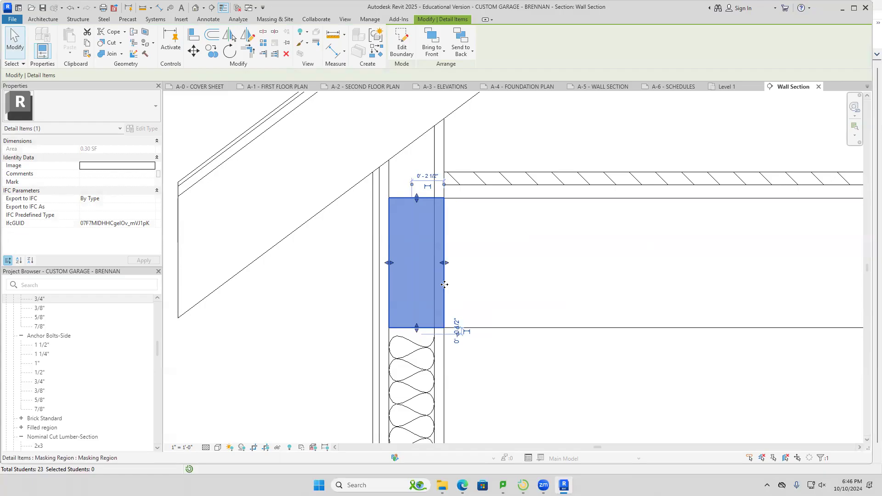
{"action": "double_click", "coordinate": [444, 284]}
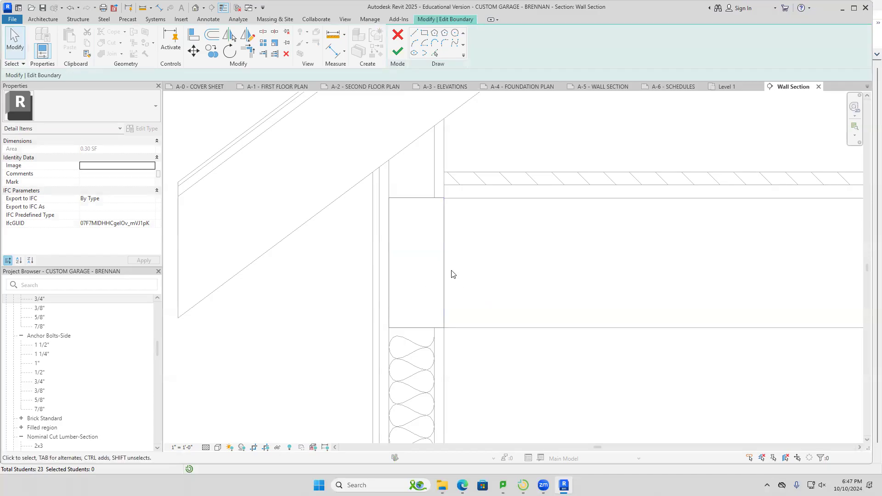
{"action": "left_click", "coordinate": [443, 275]}
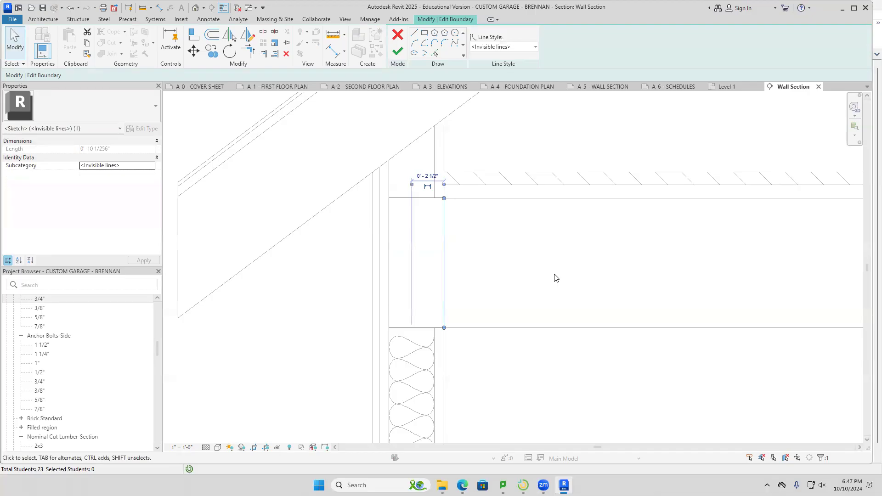
{"action": "left_click", "coordinate": [535, 47]}
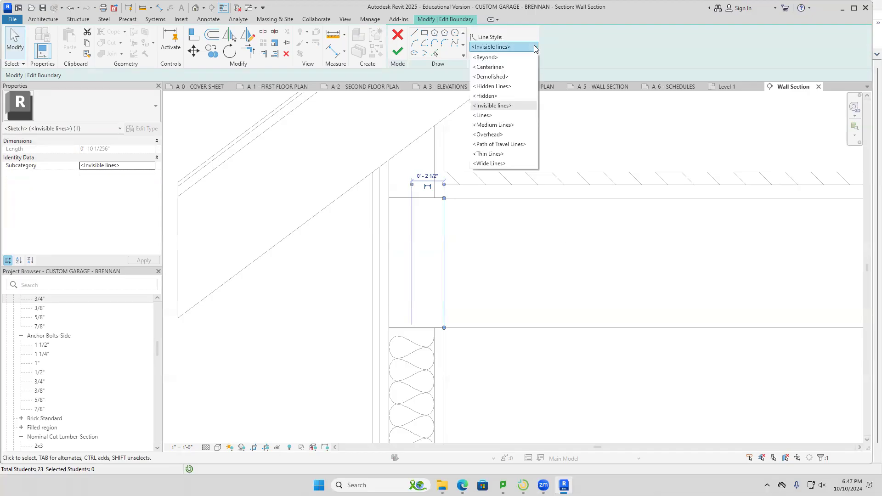
{"action": "left_click", "coordinate": [515, 106]}
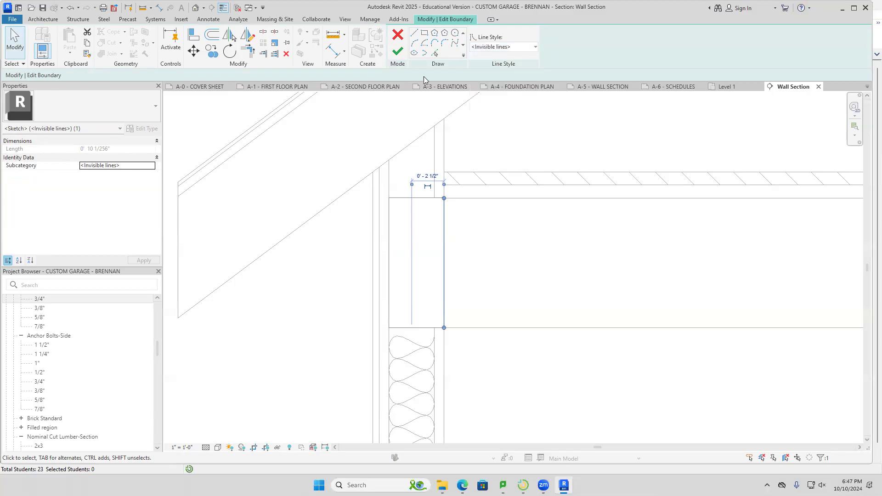
{"action": "left_click", "coordinate": [399, 55]}
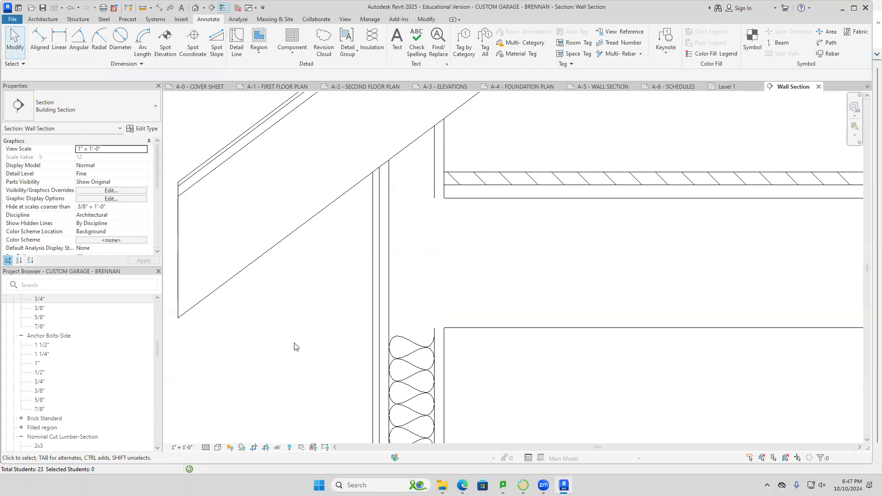
{"action": "left_click", "coordinate": [373, 322]}
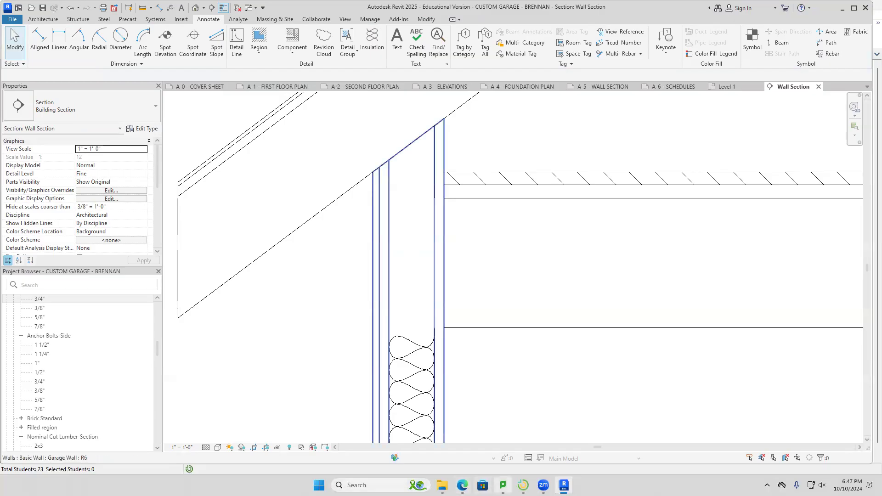
Reopen the masking region's boundary, reapply <Invisible lines> to the same interior-side edge, and finish the edit.
{"action": "mouse_move", "coordinate": [523, 486]}
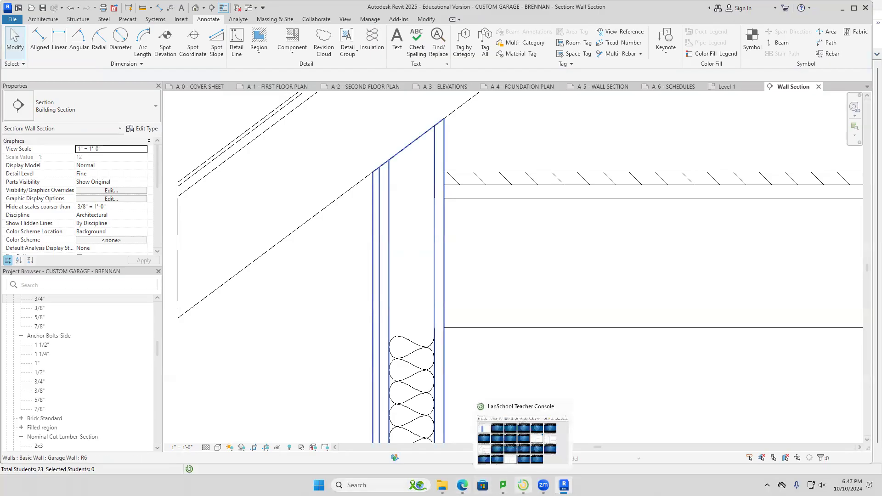
{"action": "left_click", "coordinate": [444, 252]}
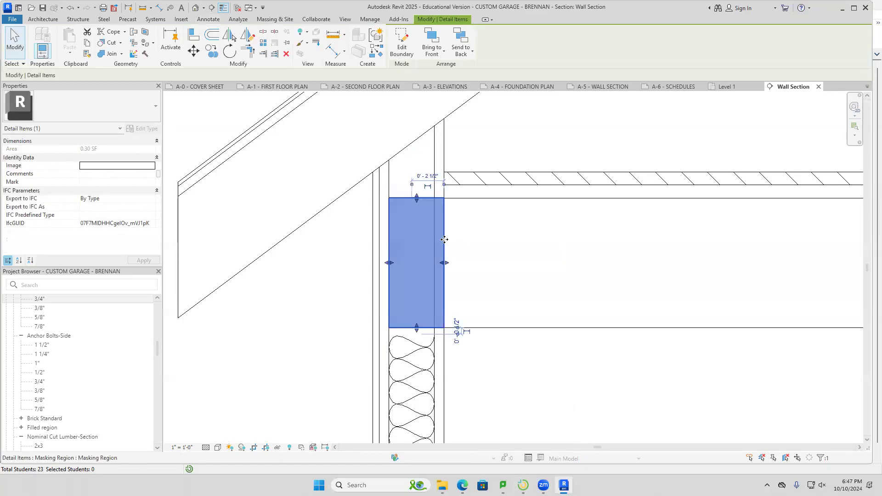
{"action": "double_click", "coordinate": [445, 239]}
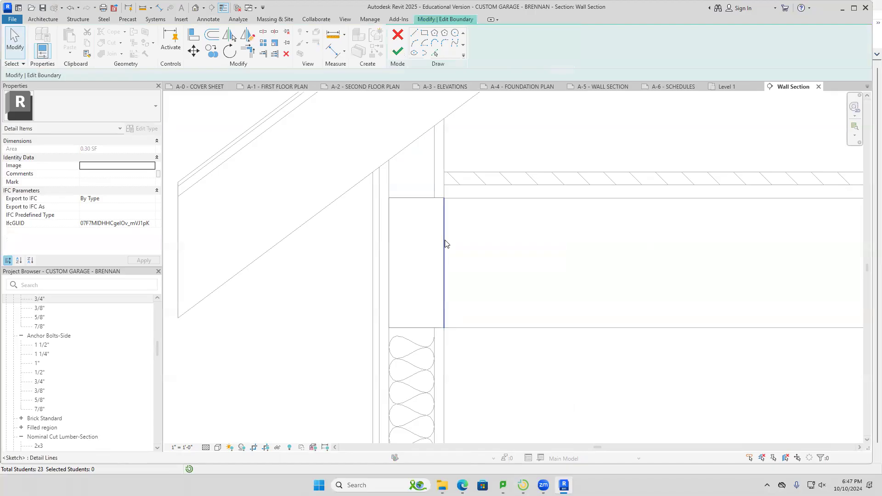
{"action": "left_click", "coordinate": [445, 240]}
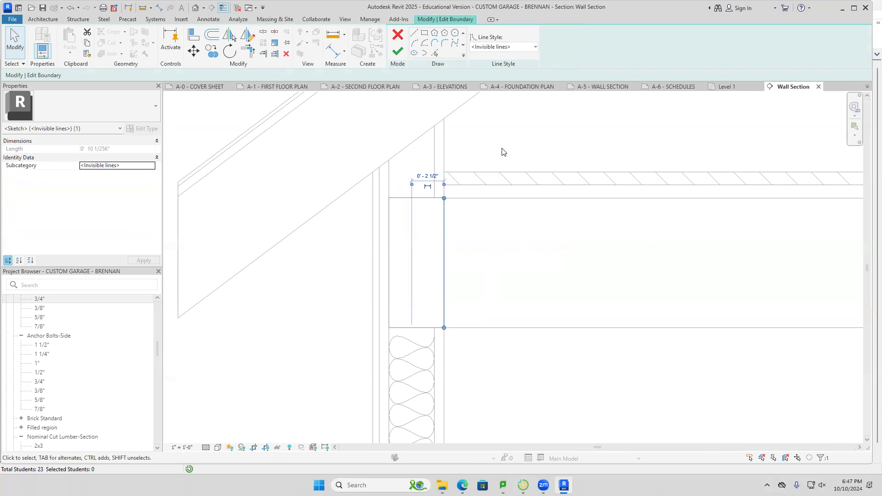
{"action": "left_click", "coordinate": [535, 48]}
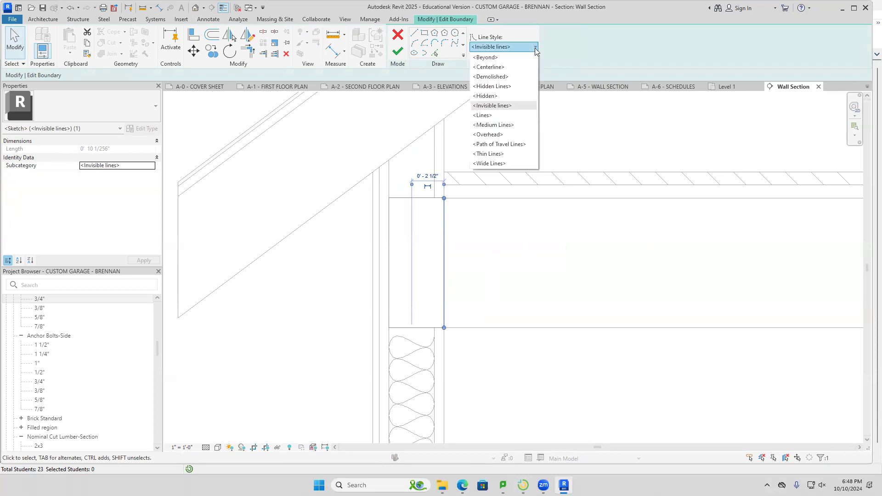
{"action": "left_click", "coordinate": [515, 106]}
{"action": "left_click", "coordinate": [397, 51]}
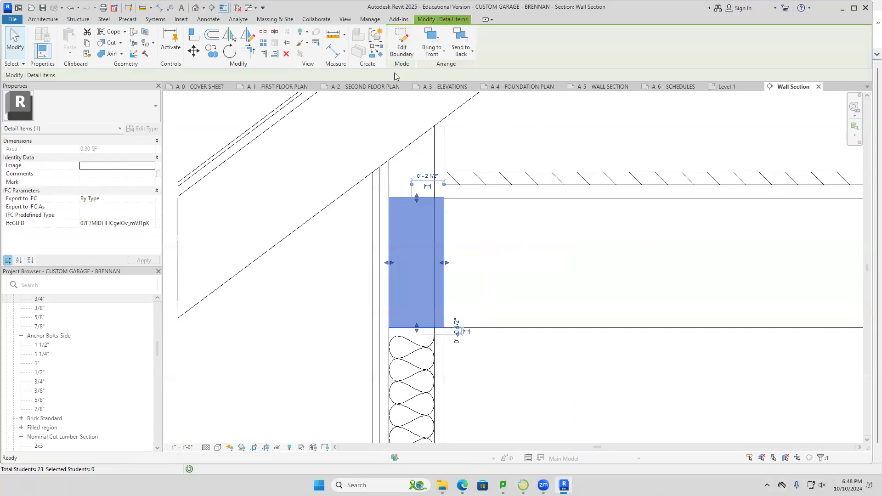
{"action": "left_click", "coordinate": [310, 321]}
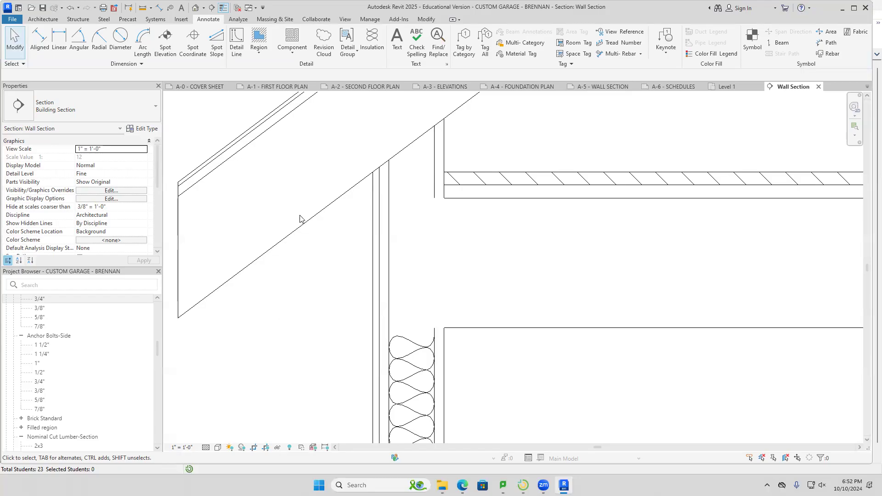
Draw two horizontal detail lines about 4 1/4" long across the masked wall area, at the underside and top of the floor joist.
{"action": "left_click", "coordinate": [239, 40]}
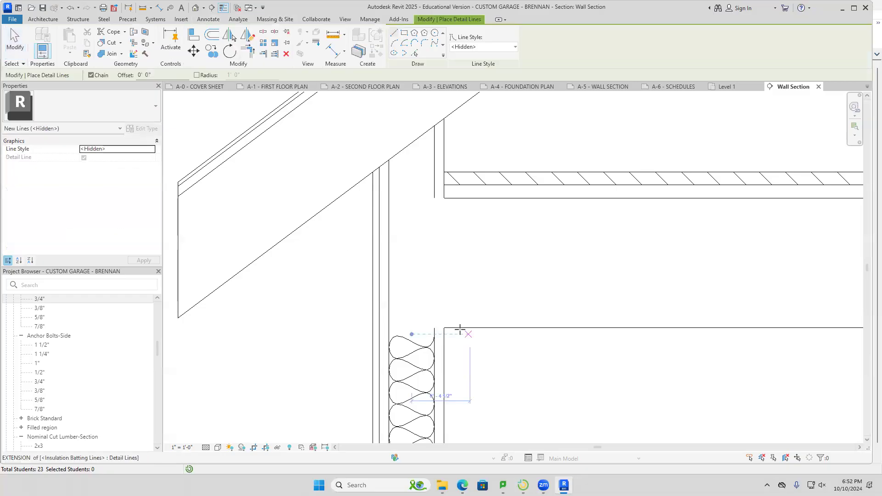
{"action": "left_click", "coordinate": [443, 327]}
{"action": "left_click", "coordinate": [390, 328]}
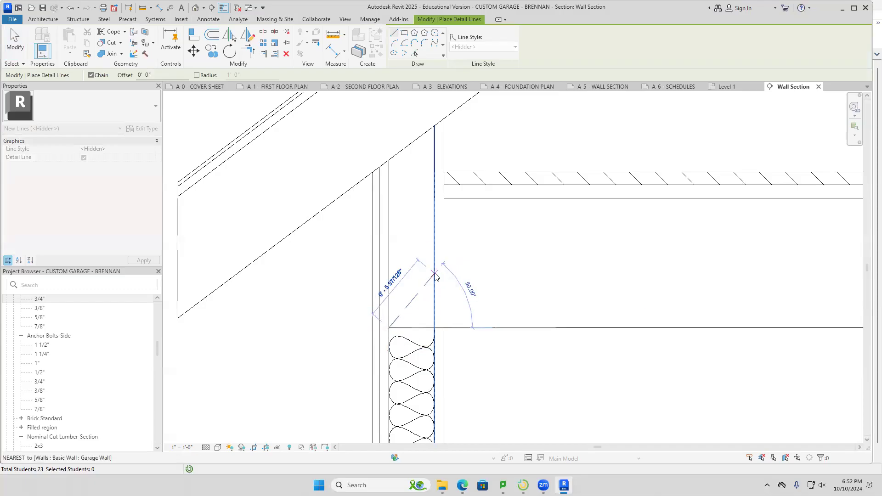
{"action": "key", "text": "Escape"}
{"action": "left_click", "coordinate": [444, 199]}
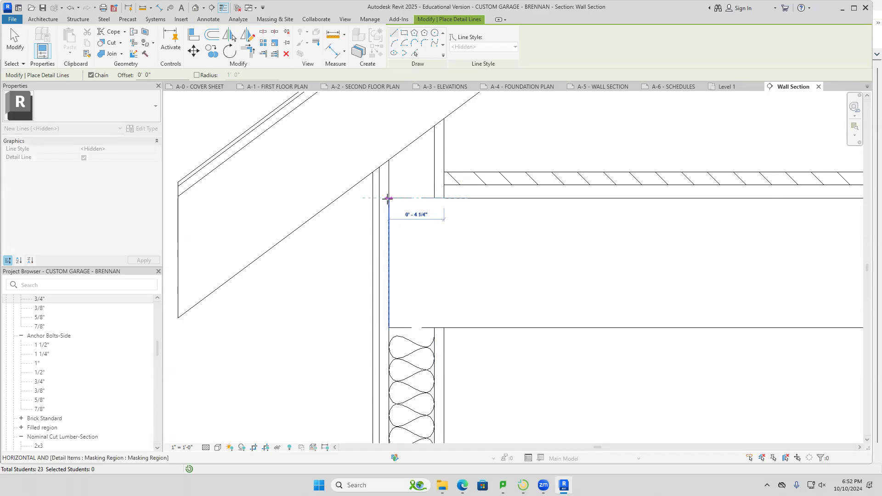
{"action": "left_click", "coordinate": [387, 199]}
{"action": "key", "text": "Escape"}
{"action": "key", "text": "Escape"}
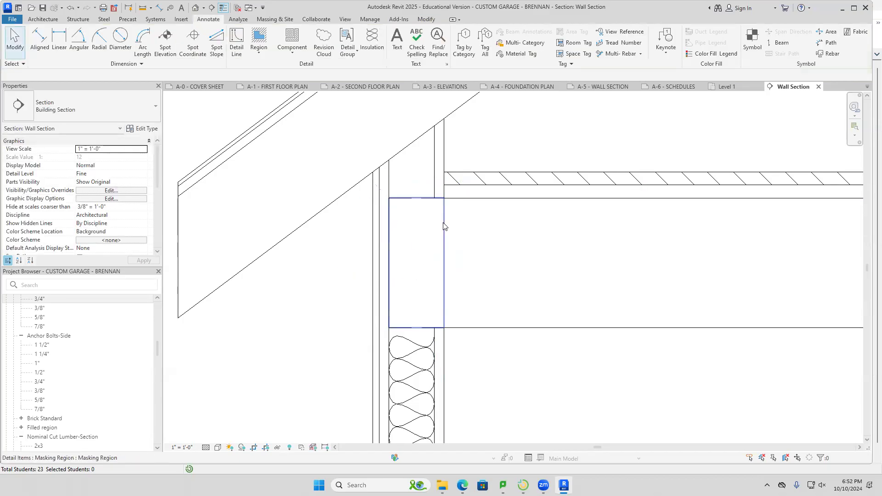
Change both new detail lines at the floor joist to the <Thin Lines> line style.
{"action": "left_click", "coordinate": [415, 329]}
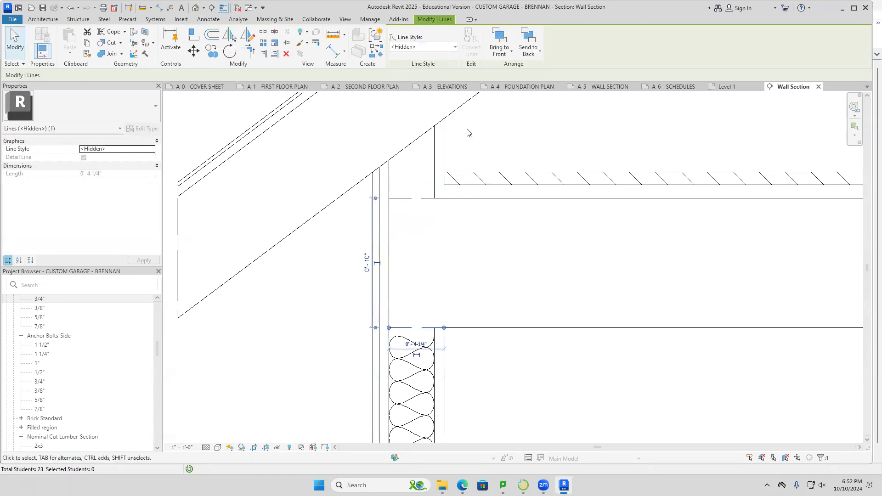
{"action": "left_click", "coordinate": [454, 48]}
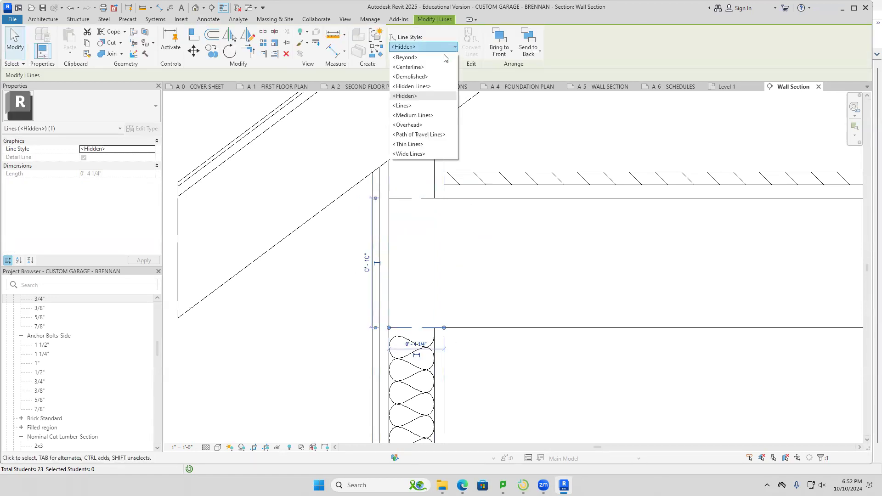
{"action": "left_click", "coordinate": [414, 145]}
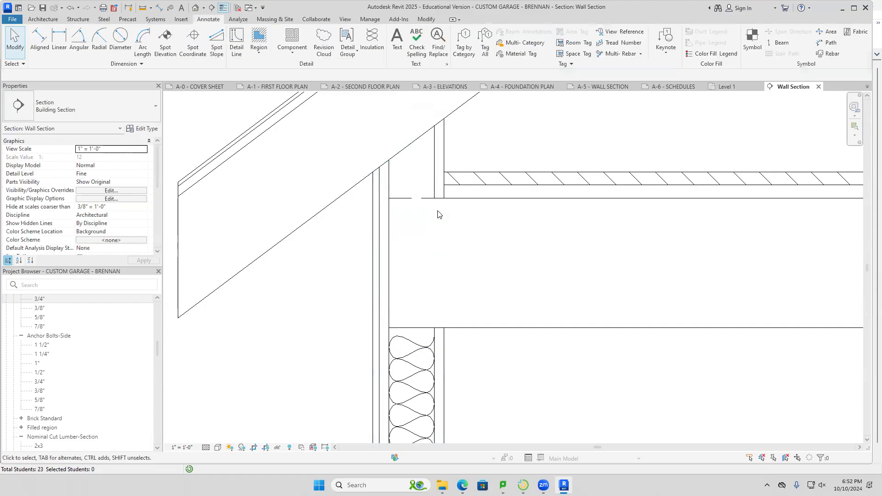
{"action": "left_click", "coordinate": [407, 198]}
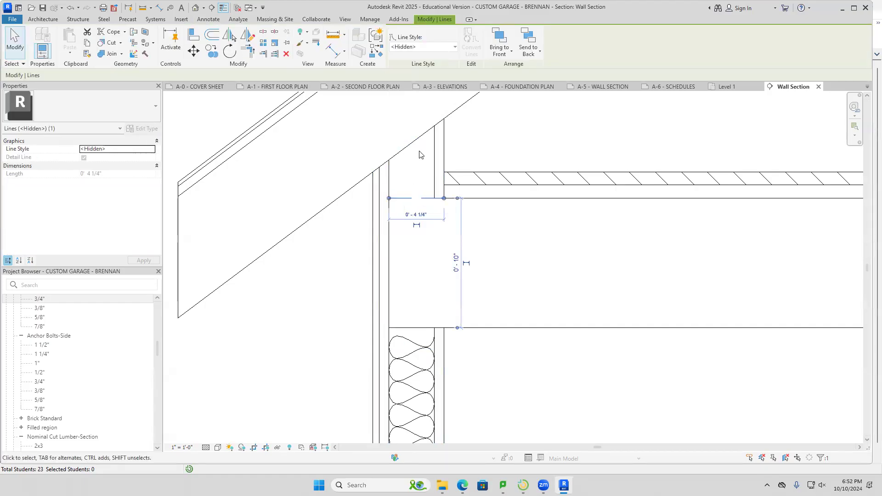
{"action": "left_click", "coordinate": [454, 48]}
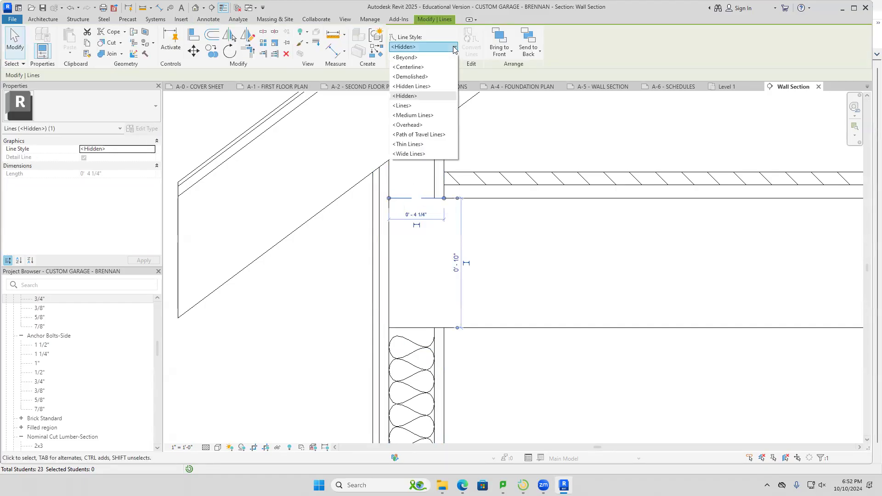
{"action": "left_click", "coordinate": [301, 308]}
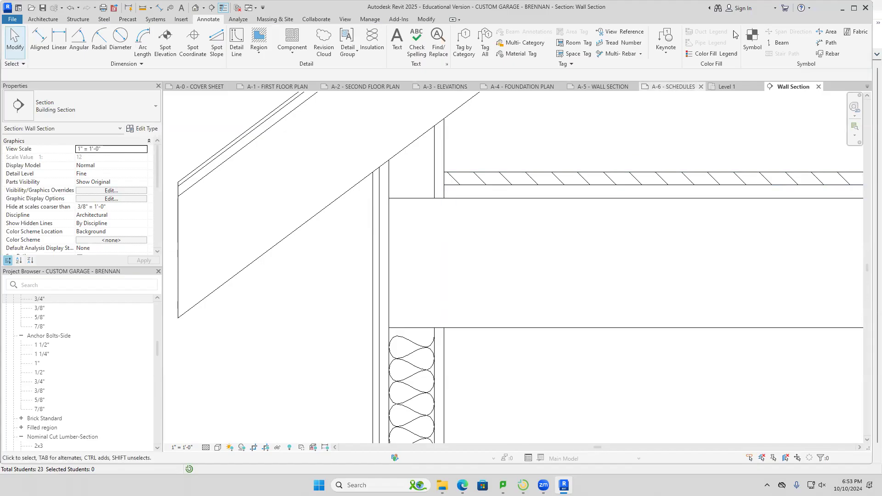
View the students' screens in LanSchool Teacher Console and return to the Revit wall section.
{"action": "left_click", "coordinate": [844, 10]}
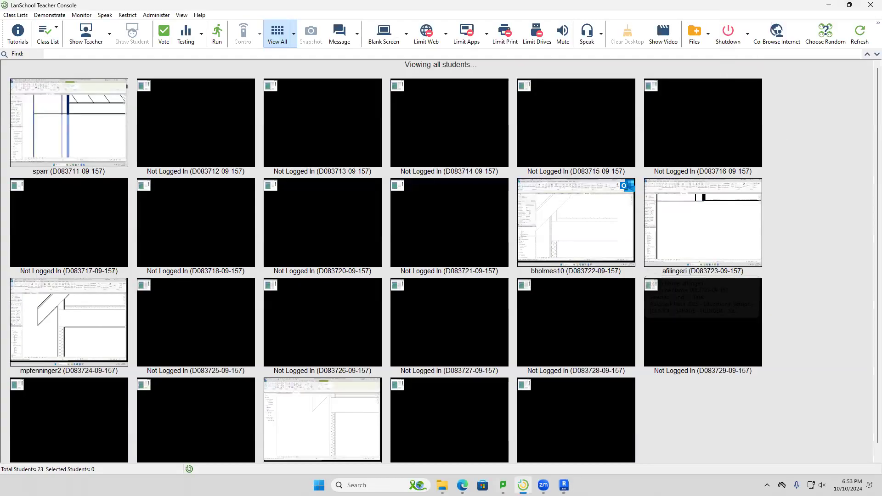
{"action": "left_click", "coordinate": [564, 485]}
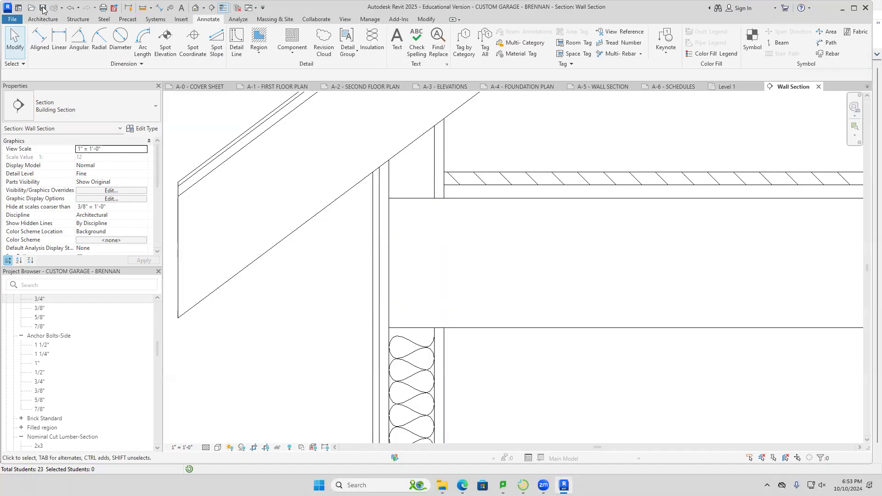
Look through the Detail Items families, from the Anchor Bolts Hook-Side types to the Nominal Cut Lumber-Section sizes.
{"action": "middle_click_drag", "start_coordinate": [548, 382], "coordinate": [565, 346]}
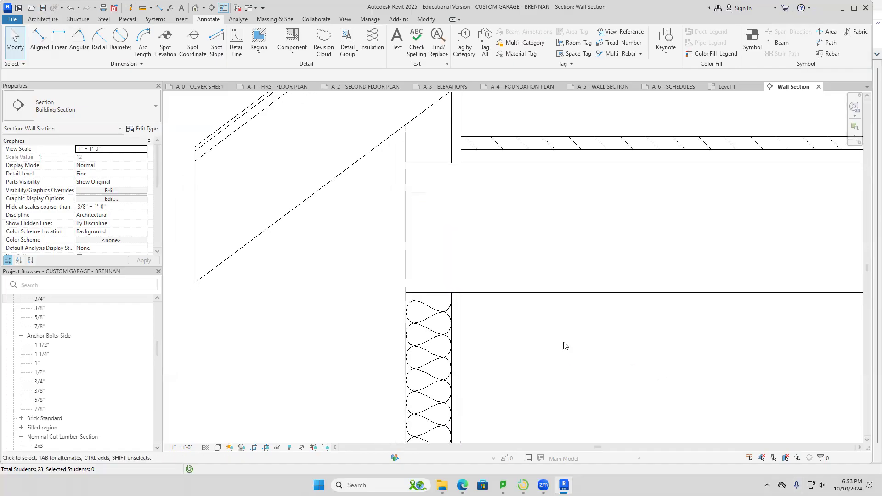
{"action": "left_click_drag", "start_coordinate": [158, 352], "coordinate": [156, 330]}
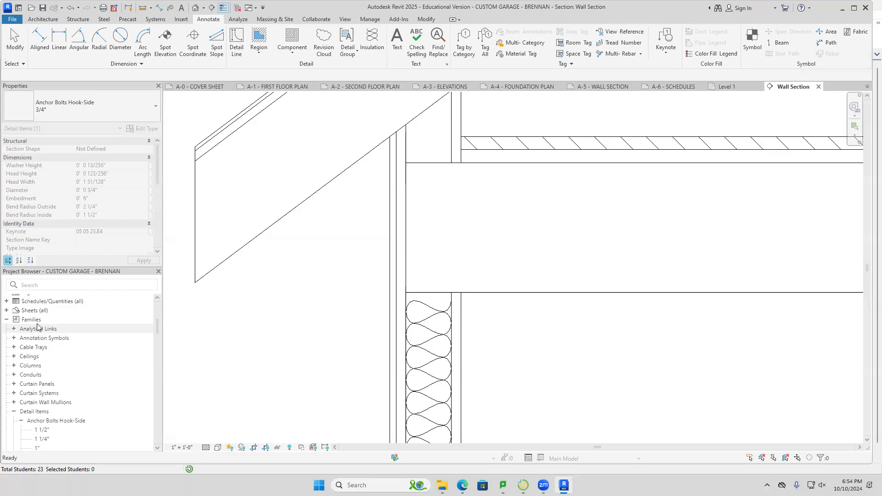
{"action": "scroll", "coordinate": [671, 268], "scroll_direction": "down", "scroll_amount": 2}
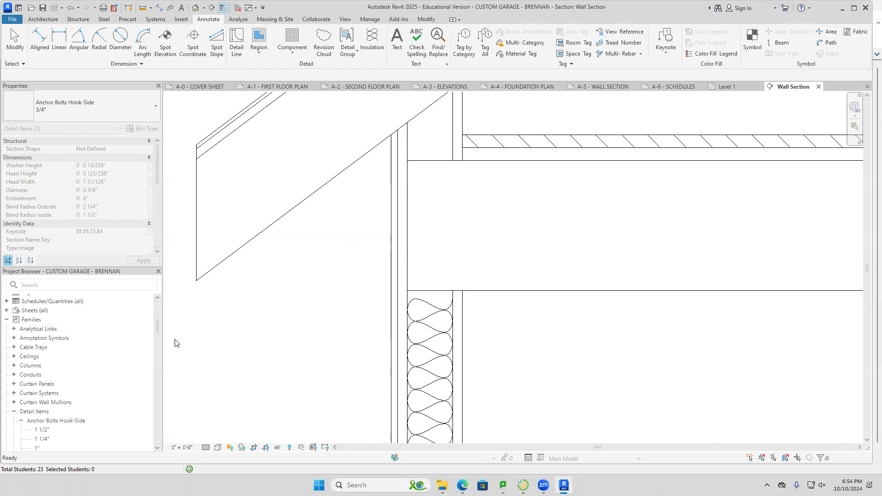
{"action": "mouse_move", "coordinate": [156, 326]}
{"action": "left_mouse_down"}
{"action": "mouse_move", "coordinate": [157, 308]}
{"action": "mouse_move", "coordinate": [156, 322]}
{"action": "left_mouse_up"}
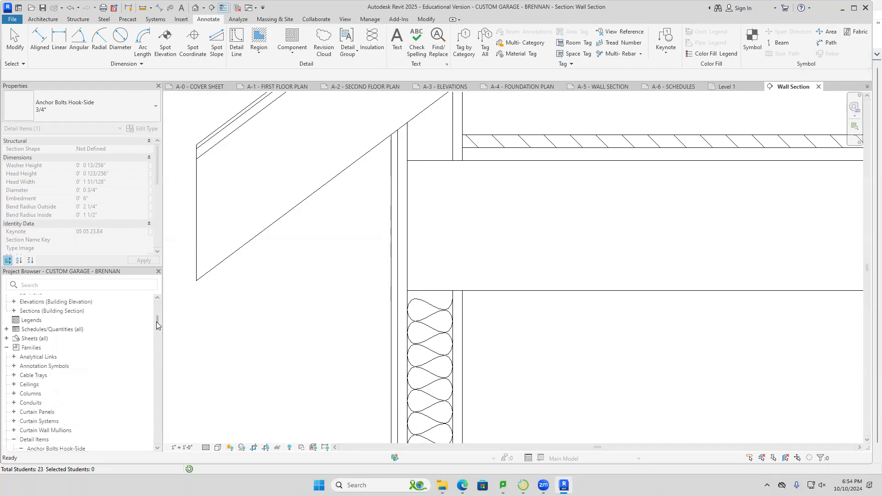
{"action": "left_click_drag", "start_coordinate": [156, 322], "coordinate": [156, 328]}
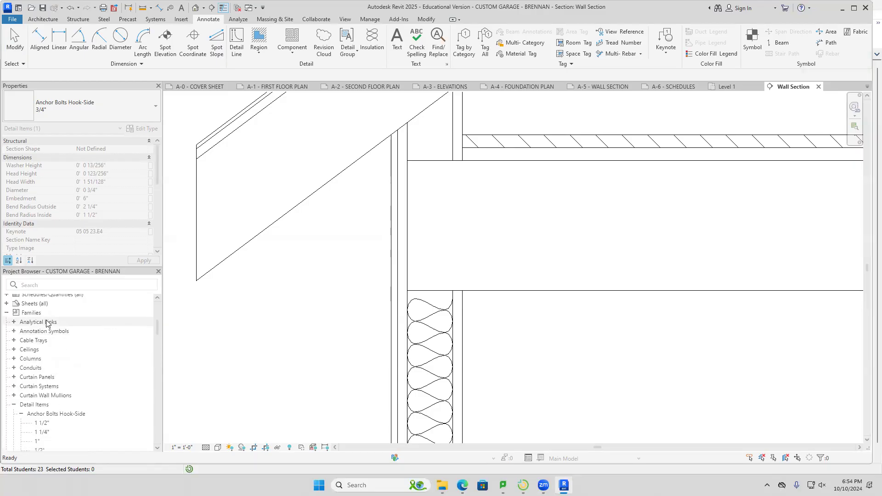
{"action": "scroll", "coordinate": [65, 363], "scroll_direction": "down", "scroll_amount": 3}
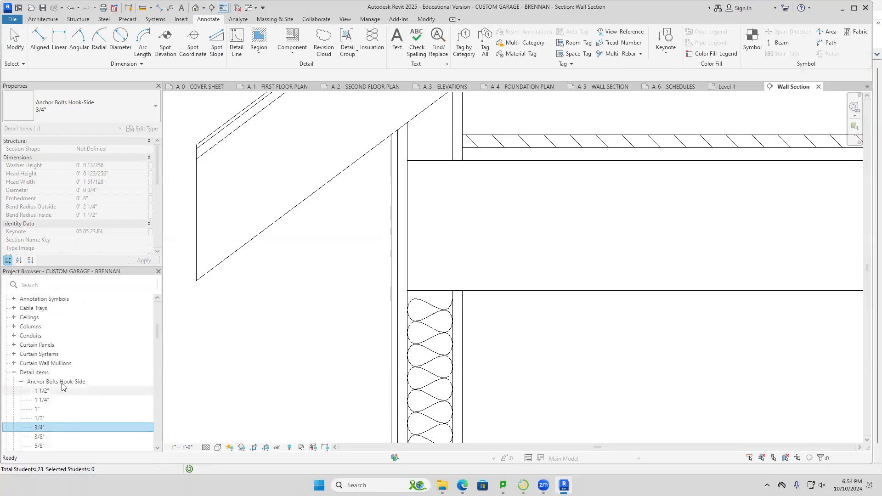
{"action": "scroll", "coordinate": [68, 369], "scroll_direction": "down", "scroll_amount": 1}
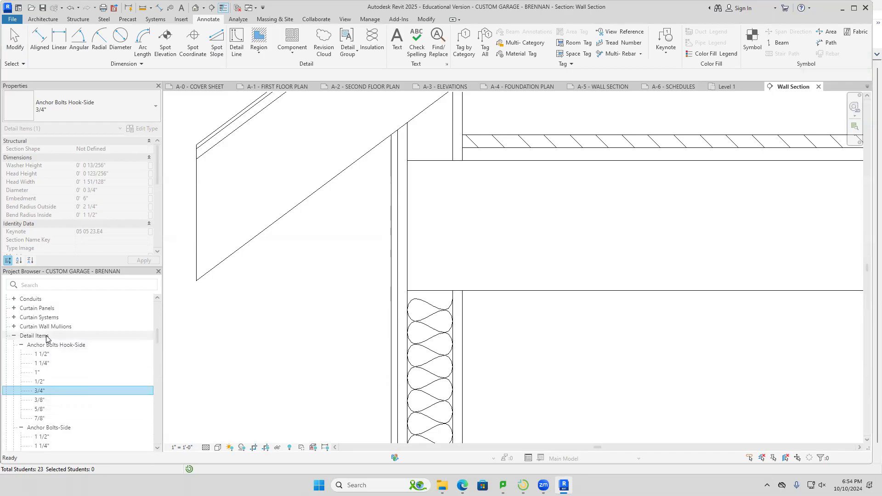
{"action": "scroll", "coordinate": [49, 338], "scroll_direction": "down", "scroll_amount": 2}
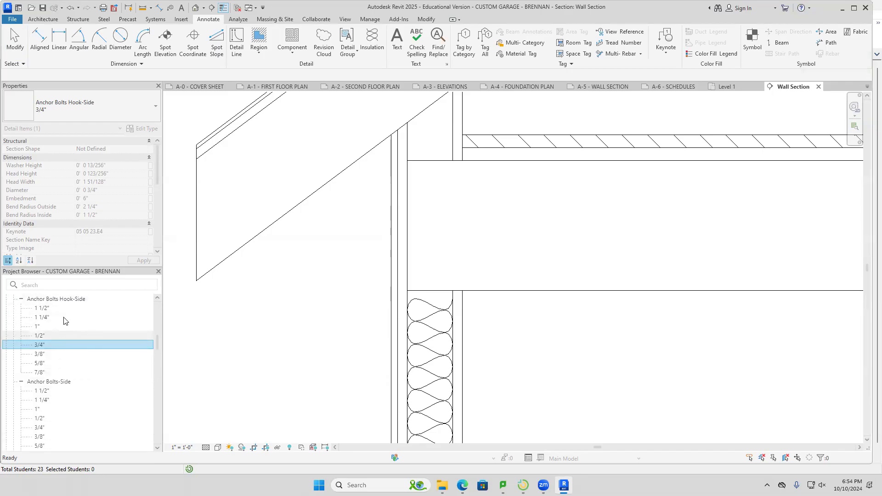
{"action": "scroll", "coordinate": [75, 324], "scroll_direction": "down", "scroll_amount": 6}
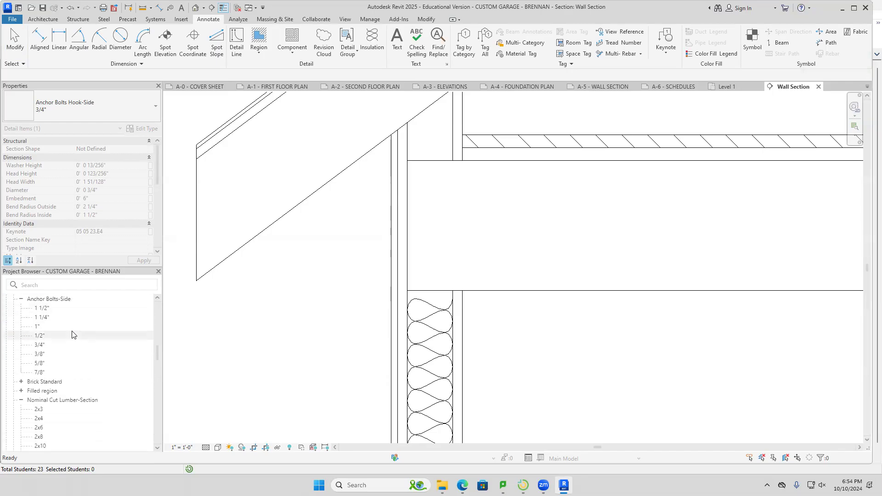
{"action": "scroll", "coordinate": [69, 340], "scroll_direction": "down", "scroll_amount": 1}
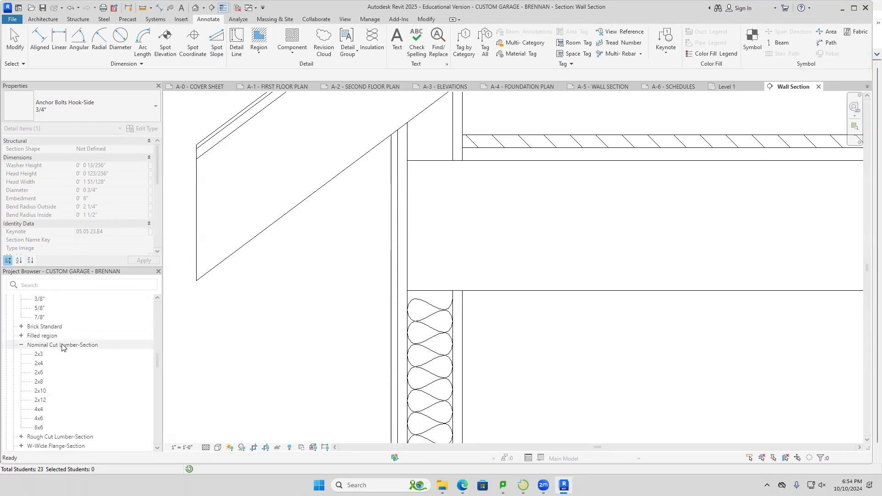
Place a Nominal Cut Lumber-Section 2x4, rotated to lie flat, in the wall cavity directly beneath the floor joist.
{"action": "left_click", "coordinate": [38, 364]}
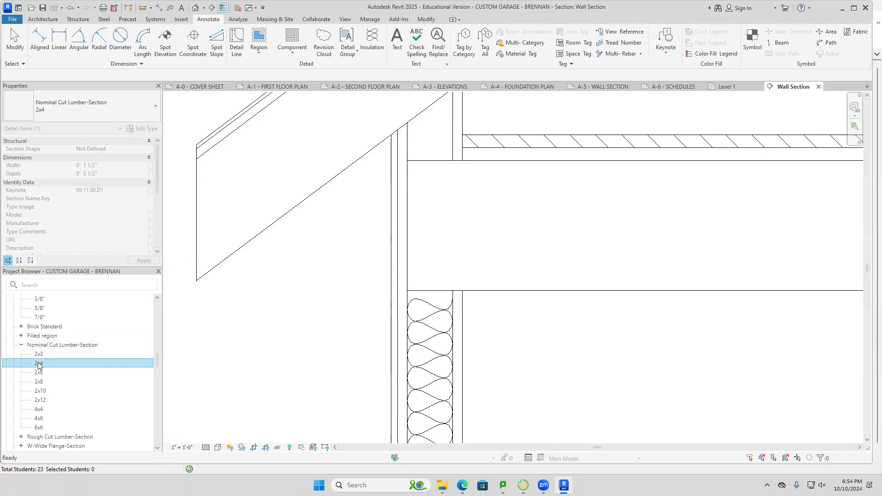
{"action": "left_click_drag", "start_coordinate": [38, 365], "coordinate": [478, 331]}
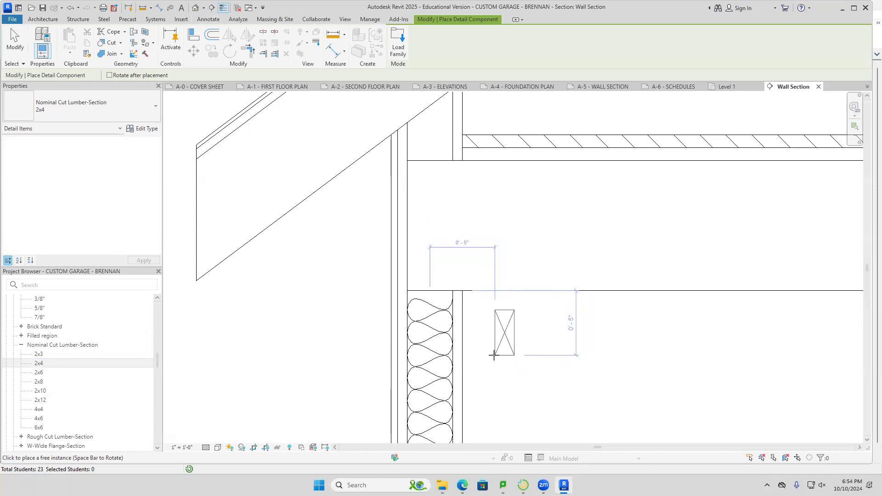
{"action": "key", "text": "space"}
{"action": "key", "text": "space"}
{"action": "key", "text": "space"}
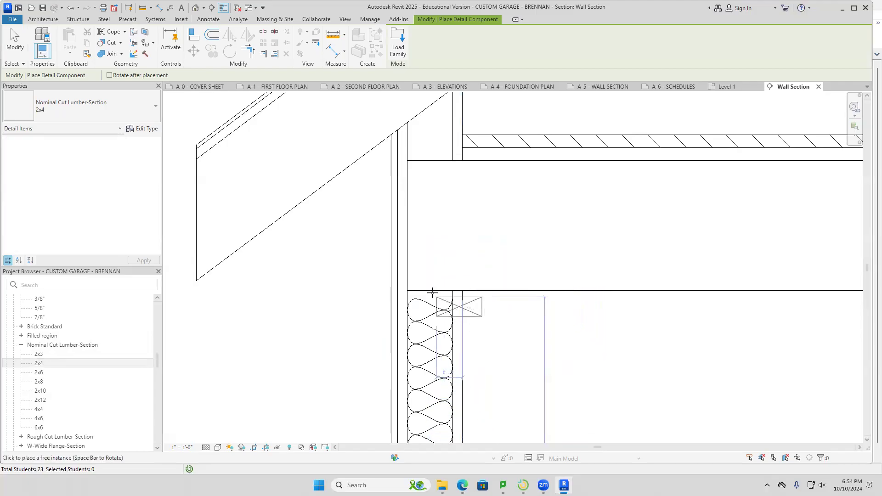
{"action": "left_click", "coordinate": [409, 290]}
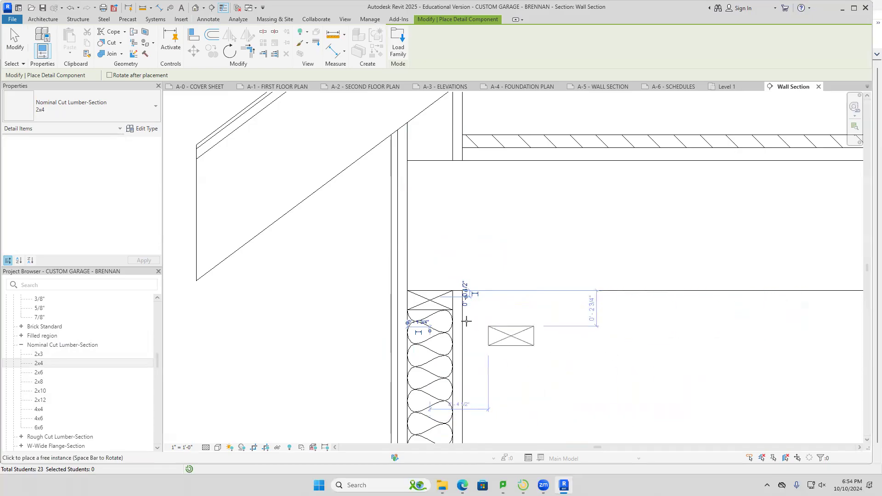
Place a second flat 2x4 directly beneath the first to form a double top plate, undoing the first attempt and placing it again.
{"action": "left_click", "coordinate": [408, 311]}
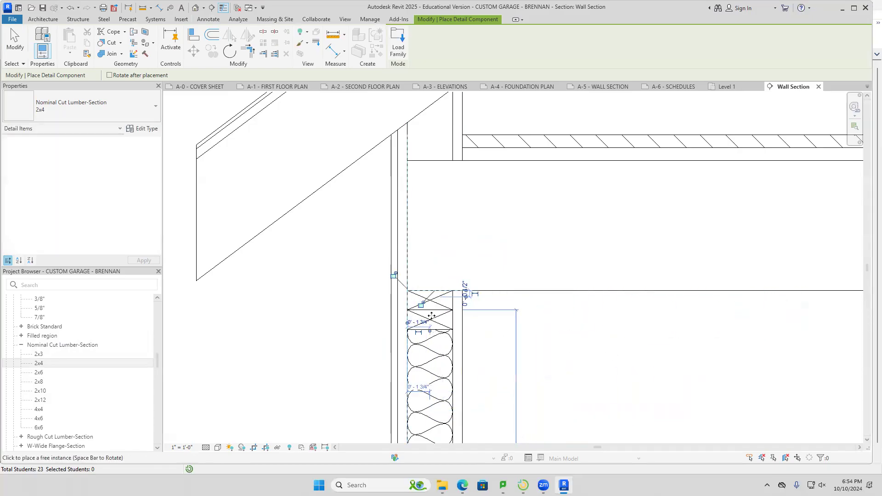
{"action": "key", "text": "ctrl+z"}
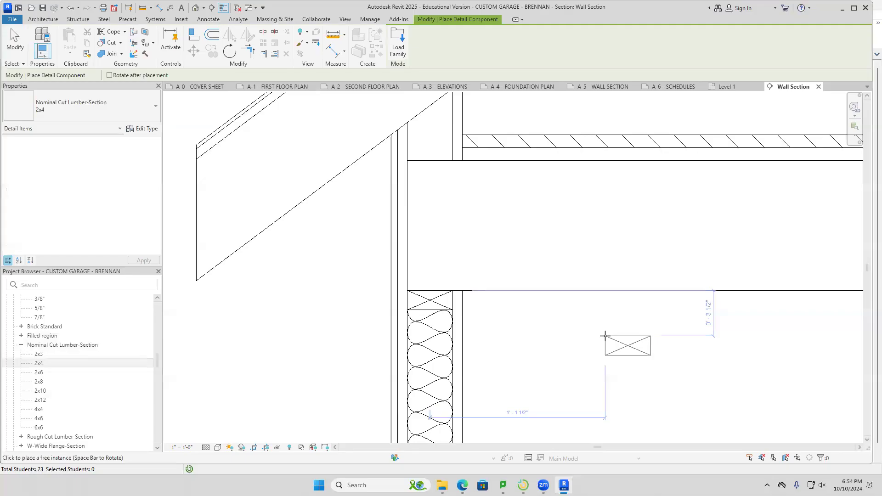
{"action": "left_click", "coordinate": [407, 310]}
{"action": "key", "text": "Escape"}
{"action": "key", "text": "Escape"}
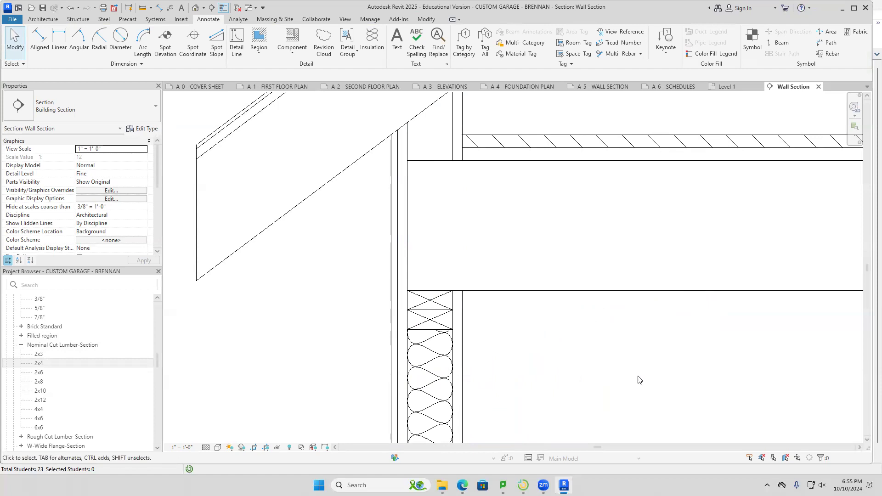
Place a flat Nominal Cut Lumber-Section 2x4 as the bottom plate, between the wall faces on top of the concrete slab.
{"action": "scroll", "coordinate": [640, 380], "scroll_direction": "down", "scroll_amount": 1}
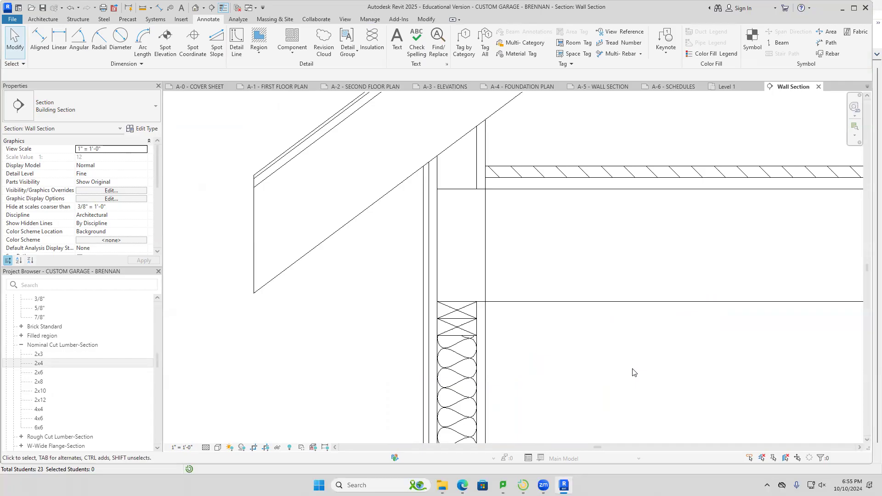
{"action": "scroll", "coordinate": [633, 372], "scroll_direction": "down", "scroll_amount": 5}
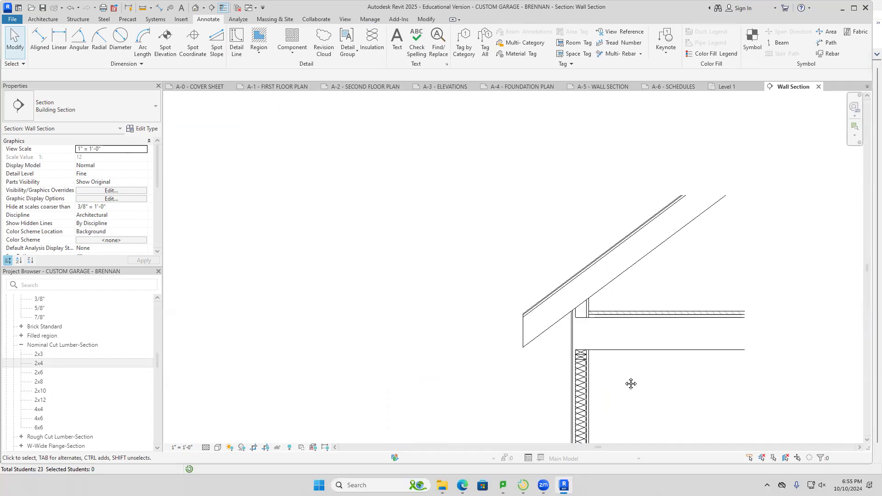
{"action": "middle_click_drag", "start_coordinate": [594, 394], "coordinate": [561, 340]}
{"action": "scroll", "coordinate": [541, 384], "scroll_direction": "up", "scroll_amount": 5}
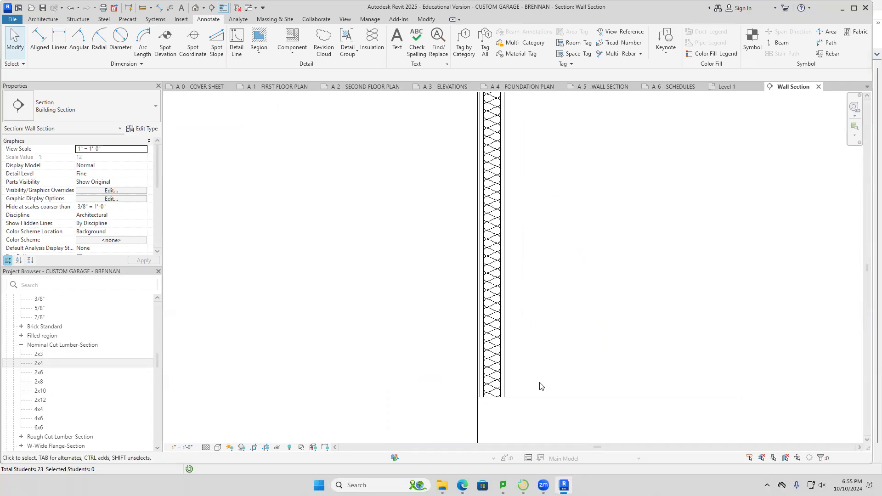
{"action": "scroll", "coordinate": [520, 387], "scroll_direction": "up", "scroll_amount": 3}
{"action": "middle_click_drag", "start_coordinate": [519, 388], "coordinate": [536, 303]}
{"action": "scroll", "coordinate": [536, 304], "scroll_direction": "up", "scroll_amount": 2}
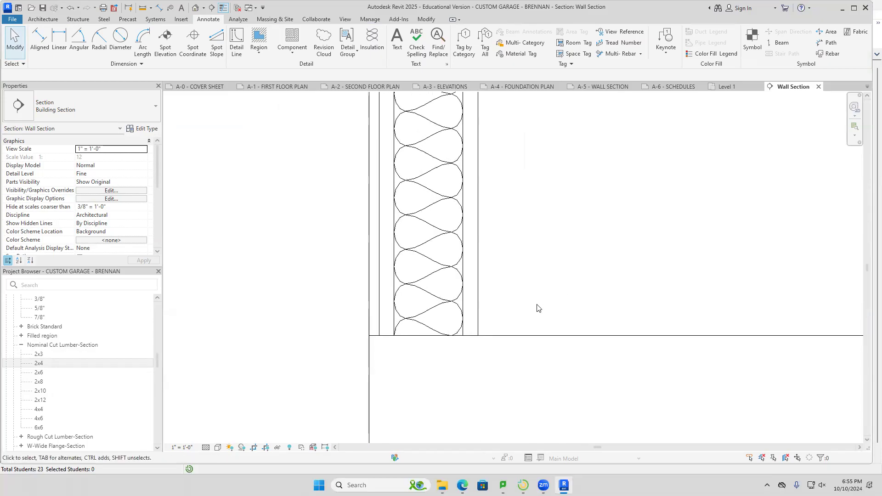
{"action": "left_click_drag", "start_coordinate": [41, 362], "coordinate": [373, 297]}
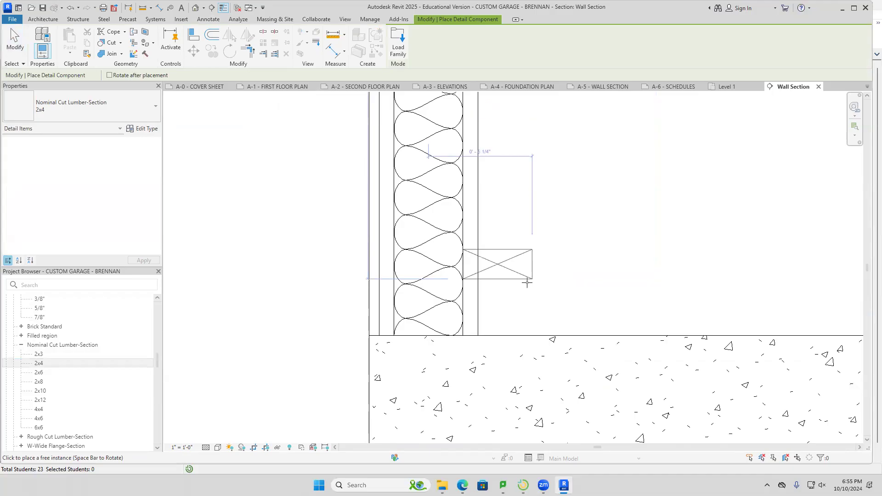
{"action": "left_click", "coordinate": [462, 336]}
{"action": "key", "text": "Escape"}
{"action": "key", "text": "Escape"}
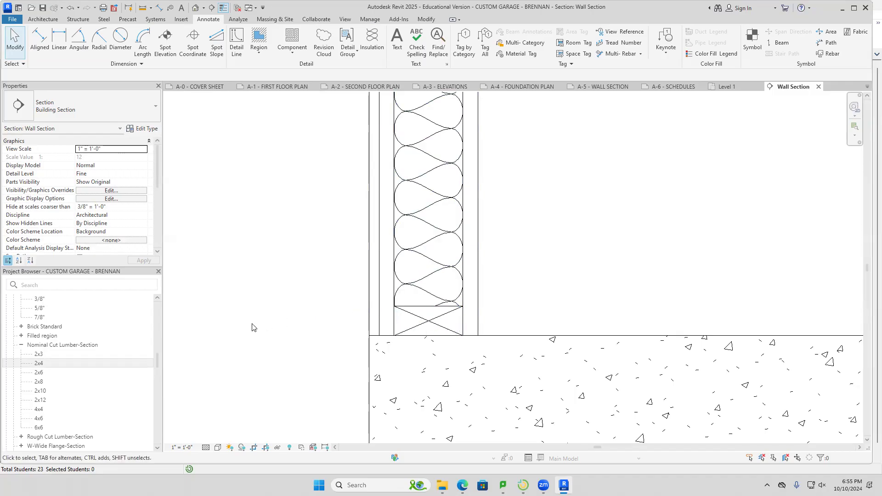
Place a 3/4" Anchor Bolts Hook-Side component centred on the bottom plate, with its washer on the plate and its hook in the slab.
{"action": "left_click", "coordinate": [150, 363]}
{"action": "left_click_drag", "start_coordinate": [157, 361], "coordinate": [156, 337]}
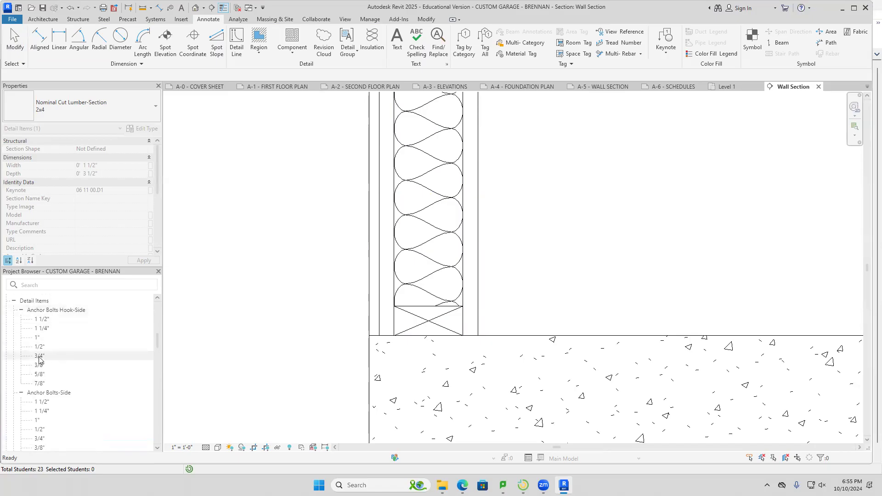
{"action": "left_click_drag", "start_coordinate": [39, 357], "coordinate": [504, 299]}
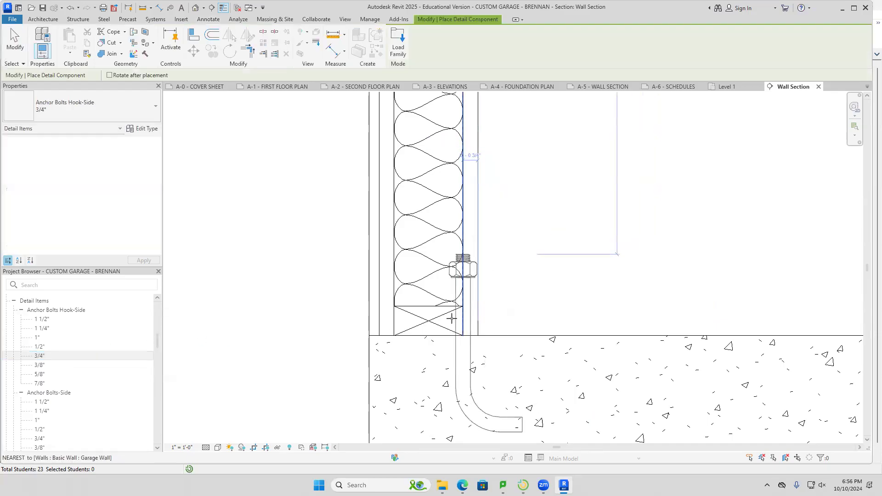
{"action": "scroll", "coordinate": [432, 339], "scroll_direction": "up", "scroll_amount": 4}
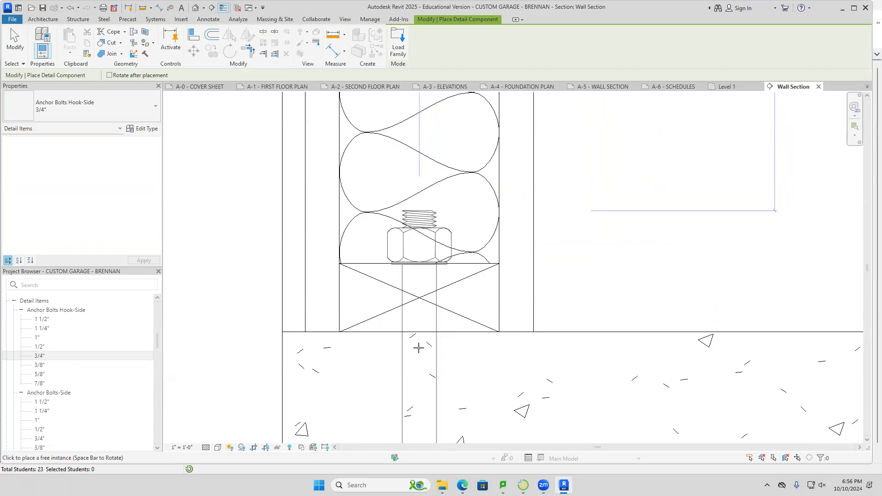
{"action": "scroll", "coordinate": [418, 348], "scroll_direction": "up", "scroll_amount": 3}
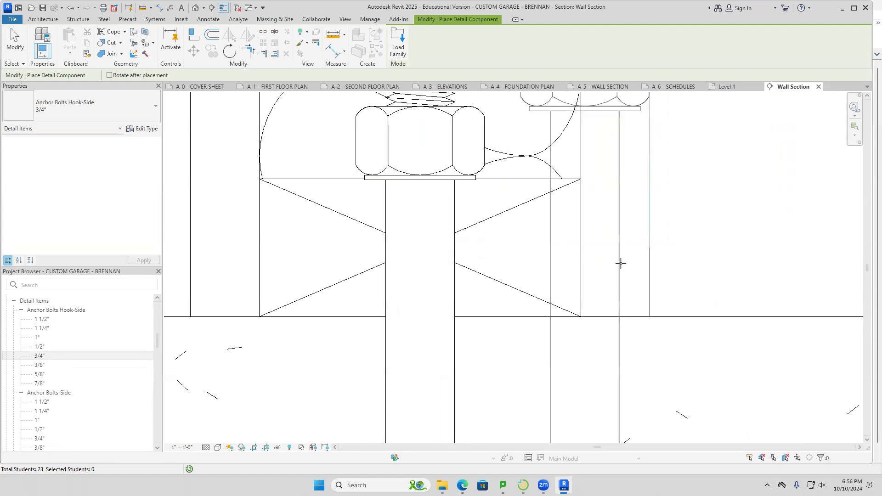
{"action": "key", "text": "Escape"}
{"action": "scroll", "coordinate": [685, 263], "scroll_direction": "down", "scroll_amount": 3}
{"action": "scroll", "coordinate": [685, 263], "scroll_direction": "down", "scroll_amount": 2}
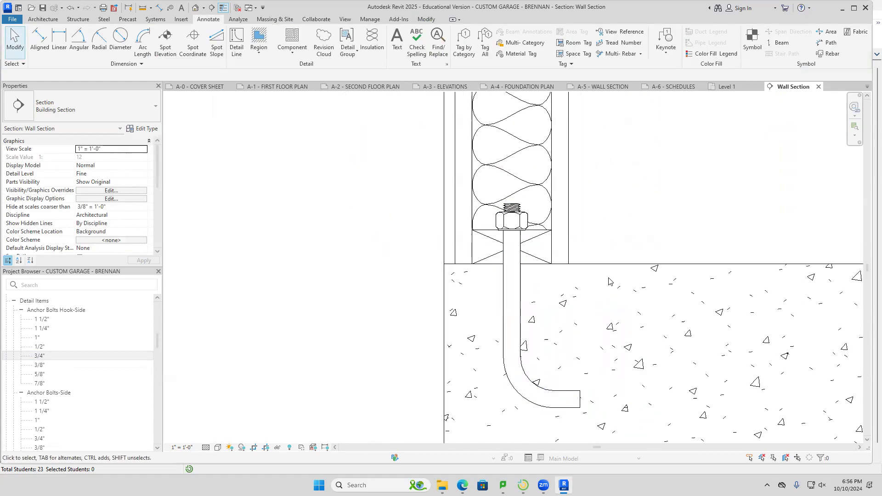
Bring the 2x4 bottom plate to the front so that it covers the anchor bolt's shaft.
{"action": "left_click", "coordinate": [535, 243]}
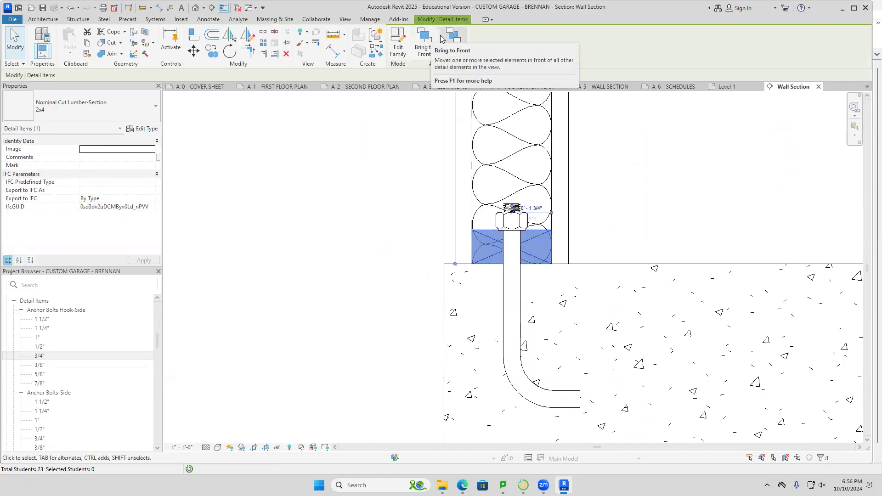
{"action": "left_click", "coordinate": [439, 41]}
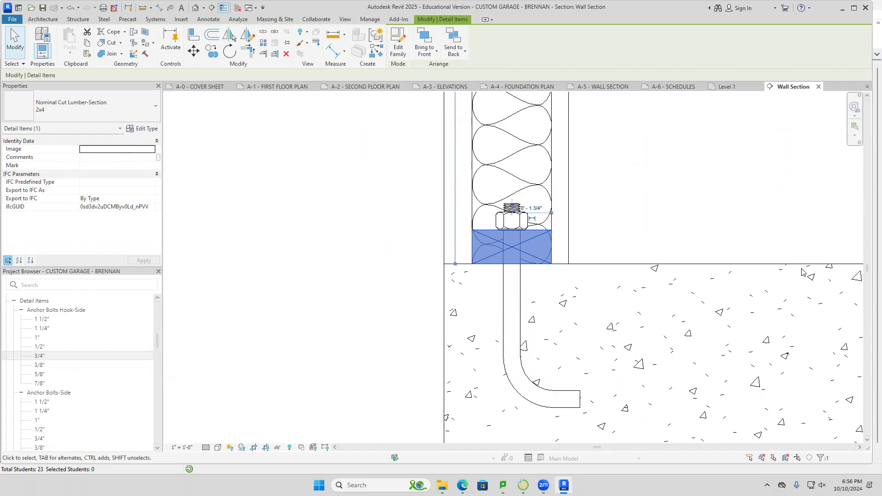
{"action": "left_click", "coordinate": [746, 240]}
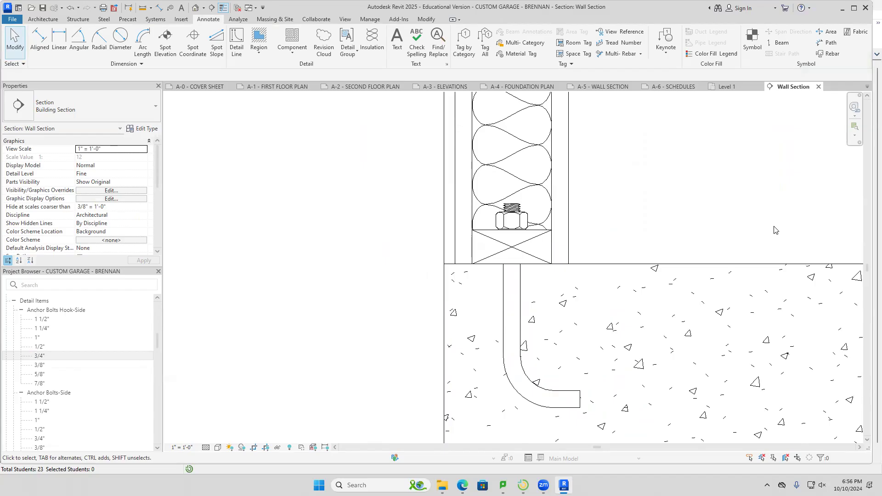
{"action": "left_click", "coordinate": [529, 244]}
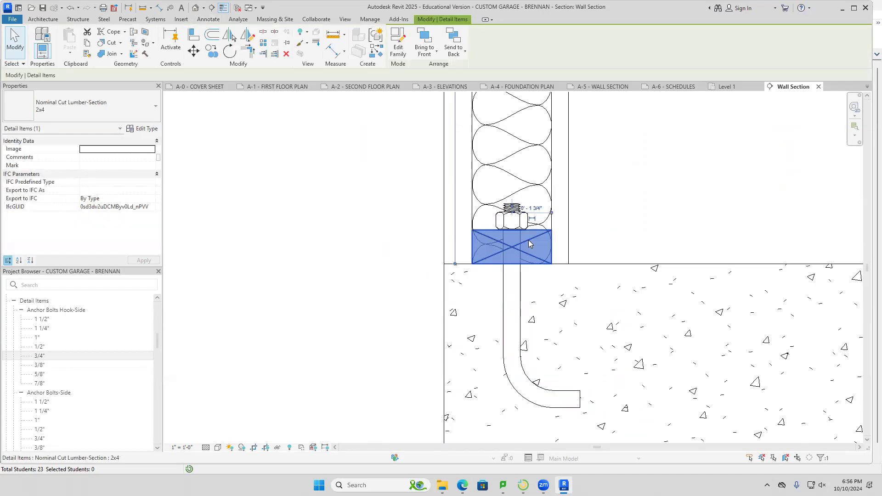
{"action": "left_click", "coordinate": [425, 44]}
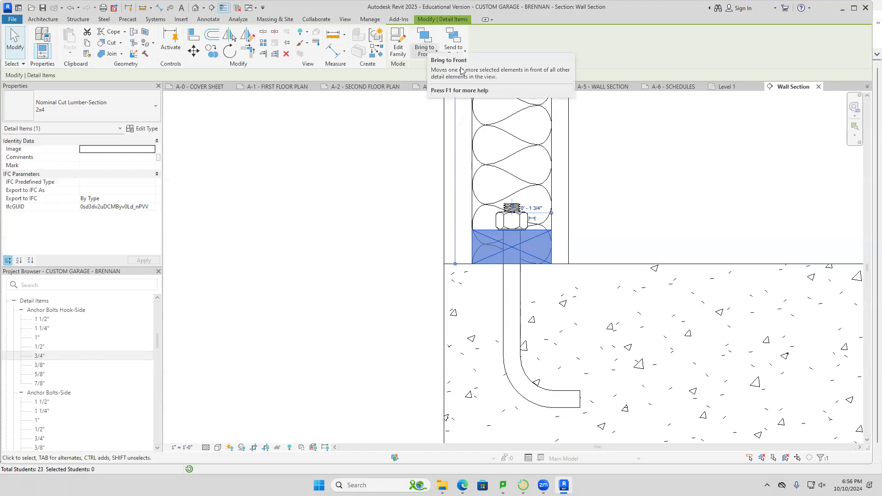
{"action": "left_click", "coordinate": [708, 231]}
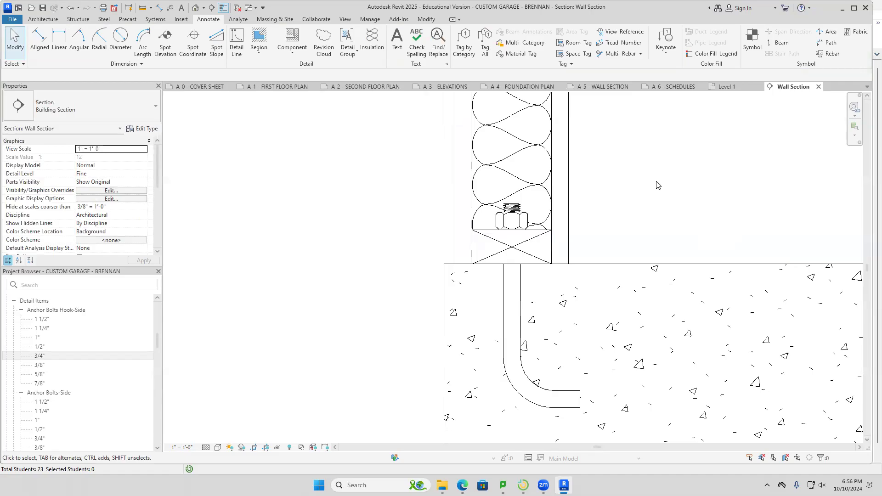
{"action": "left_click", "coordinate": [522, 243]}
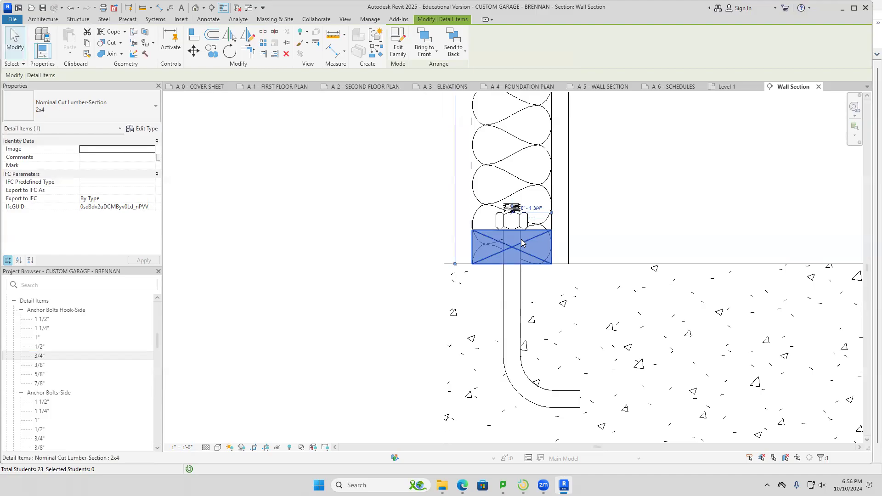
{"action": "left_click", "coordinate": [423, 42]}
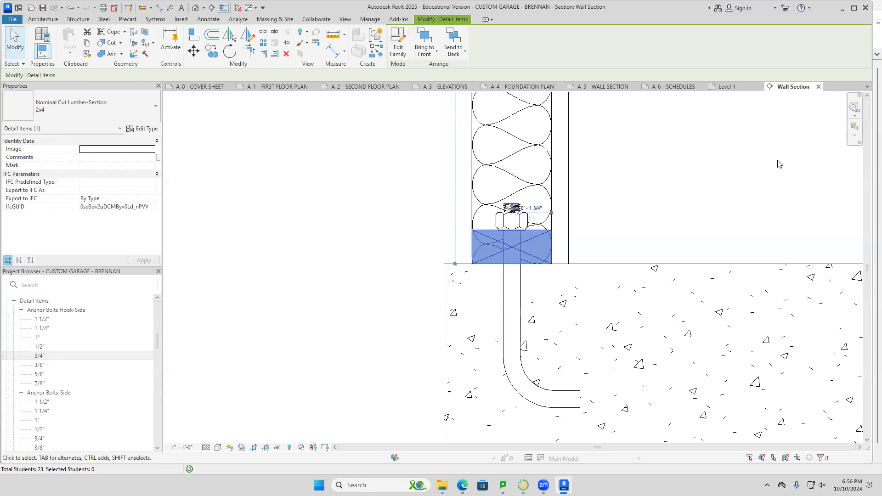
{"action": "left_click", "coordinate": [779, 164]}
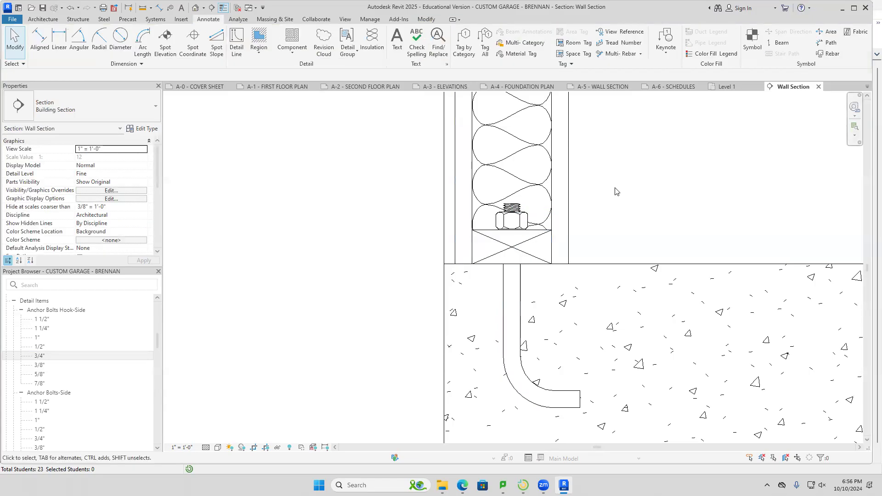
{"action": "scroll", "coordinate": [616, 191], "scroll_direction": "down", "scroll_amount": 6}
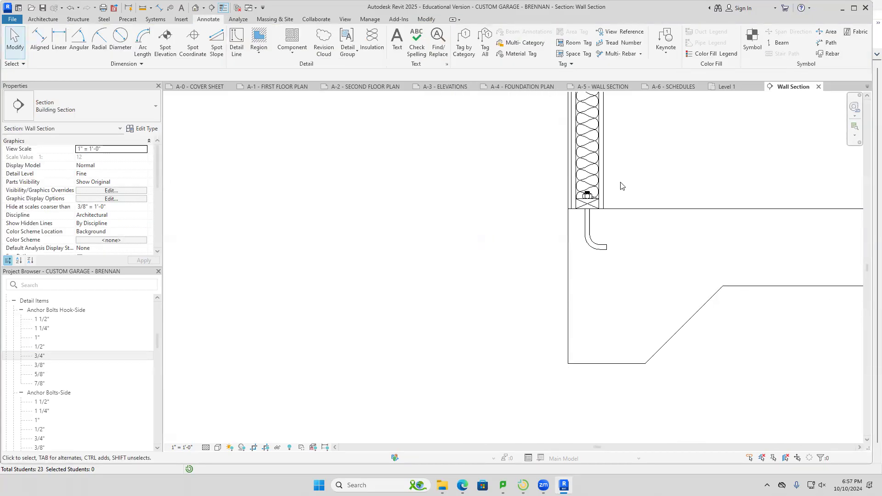
{"action": "scroll", "coordinate": [629, 180], "scroll_direction": "down", "scroll_amount": 1}
{"action": "middle_click_drag", "start_coordinate": [616, 205], "coordinate": [512, 340]}
{"action": "scroll", "coordinate": [573, 259], "scroll_direction": "down", "scroll_amount": 3}
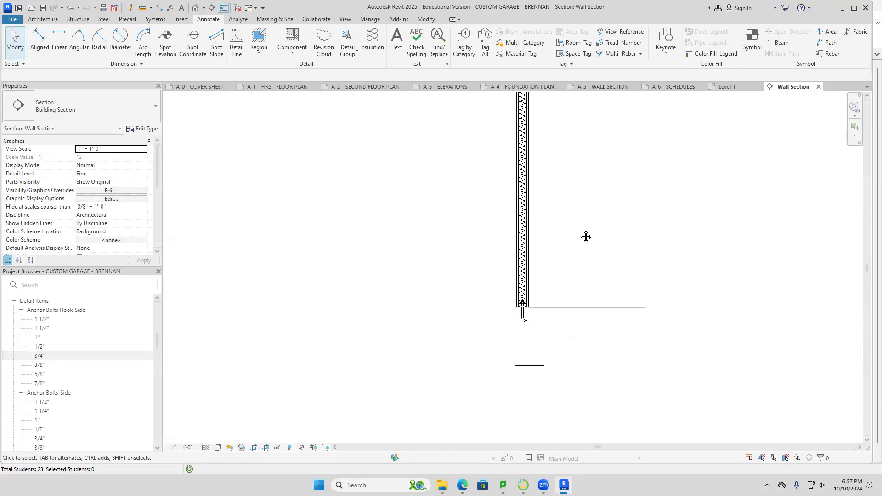
Start a text note with a two-segment leader and set its type to 1/4" Arial.
{"action": "middle_click_drag", "start_coordinate": [584, 236], "coordinate": [530, 346]}
{"action": "middle_click_drag", "start_coordinate": [536, 228], "coordinate": [530, 273]}
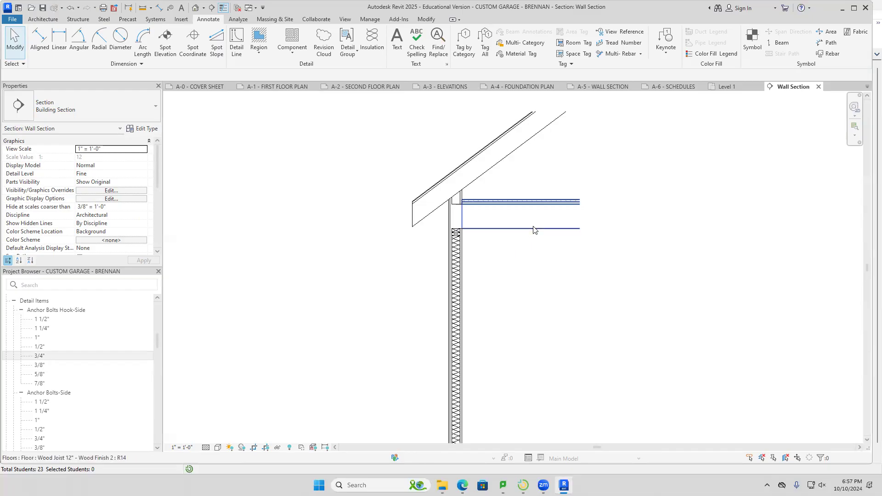
{"action": "left_click", "coordinate": [397, 45]}
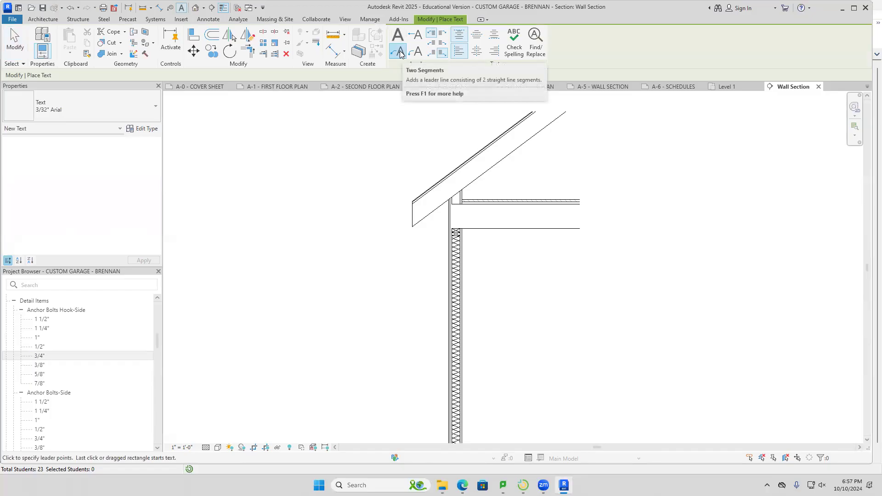
{"action": "left_click", "coordinate": [398, 37]}
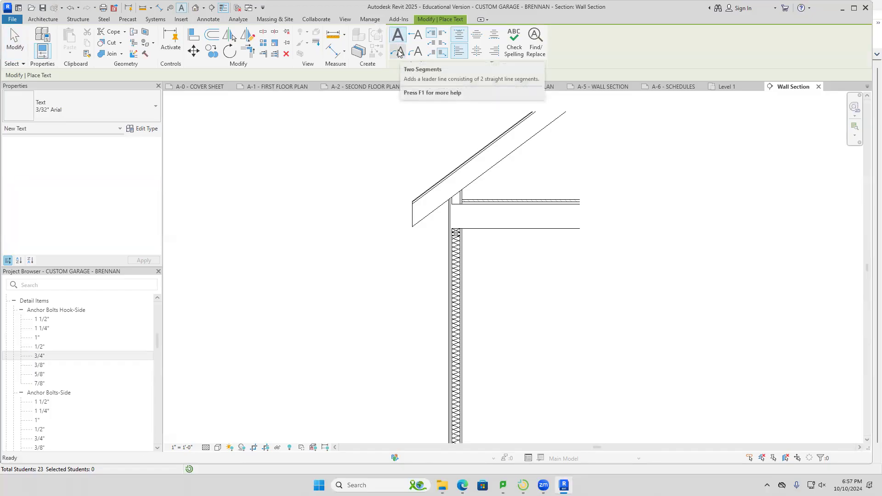
{"action": "left_click", "coordinate": [398, 51]}
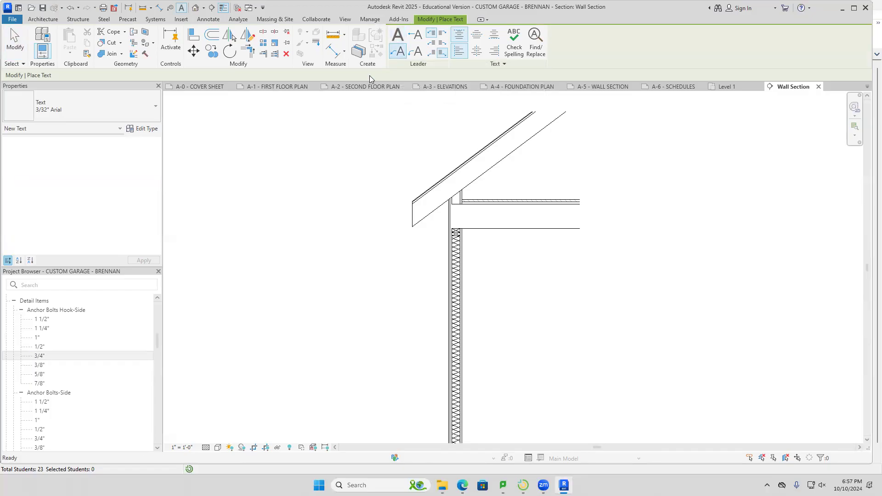
{"action": "left_click", "coordinate": [156, 110]}
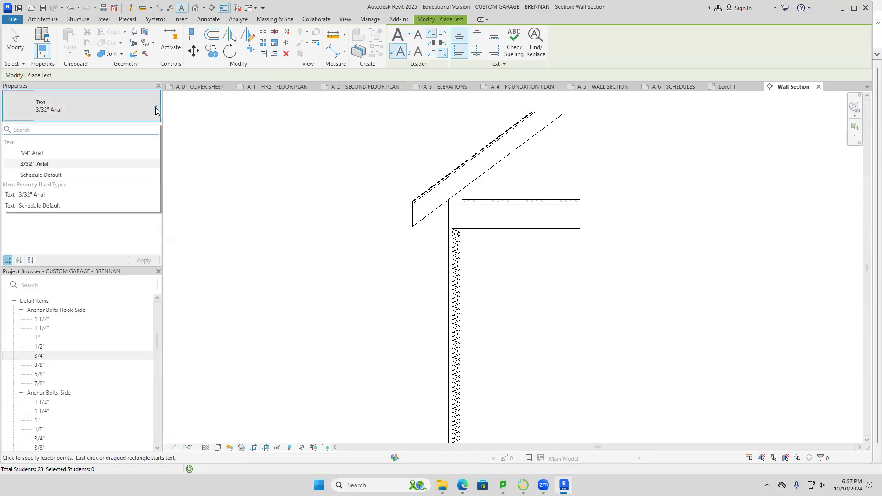
{"action": "left_click", "coordinate": [46, 154]}
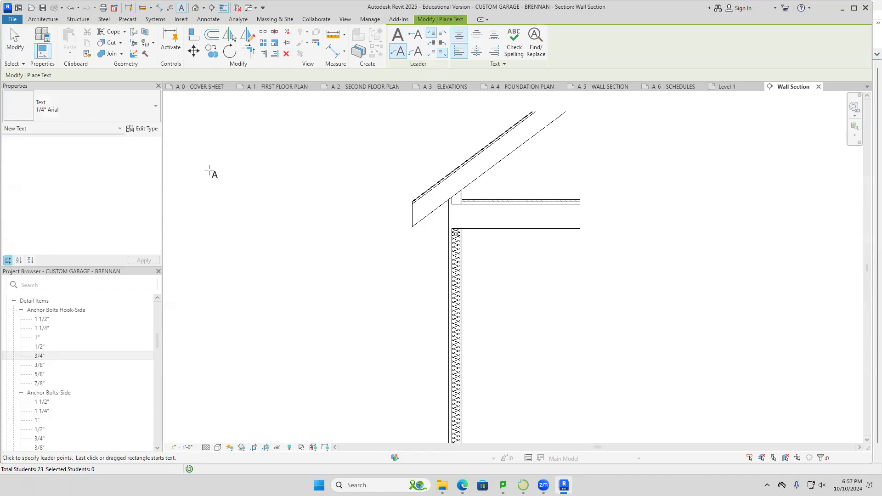
Place a leader note reading "ASPHALT SHINGLES" beside the roof, pointing to its outermost layer near the upper end of the slope.
{"action": "scroll", "coordinate": [525, 259], "scroll_direction": "up", "scroll_amount": 5}
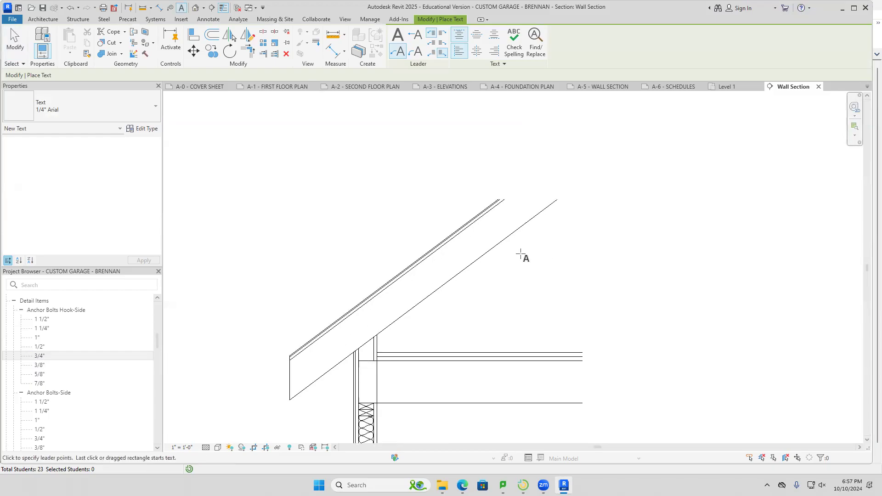
{"action": "middle_click_drag", "start_coordinate": [520, 254], "coordinate": [512, 289]}
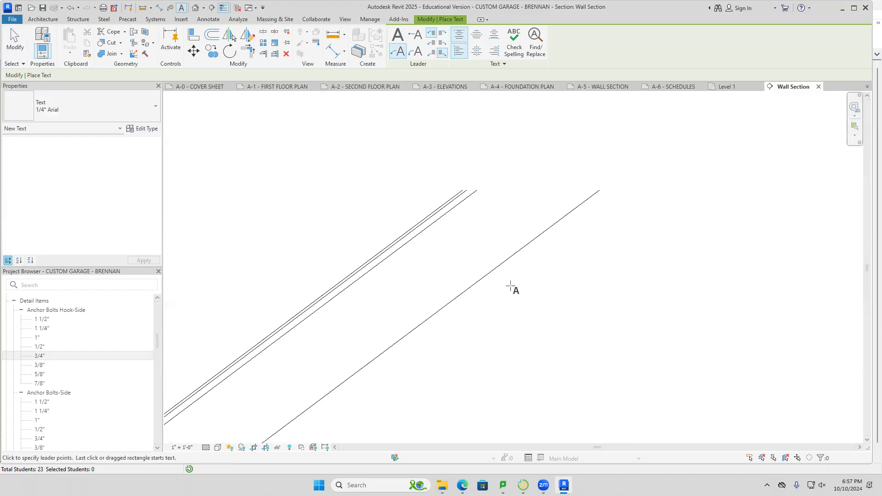
{"action": "left_click", "coordinate": [425, 220]}
{"action": "left_click", "coordinate": [510, 324]}
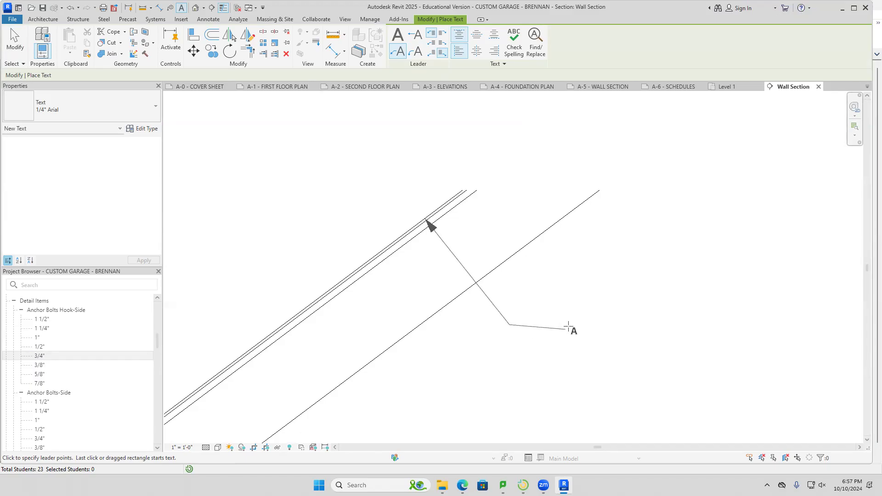
{"action": "left_click", "coordinate": [571, 325]}
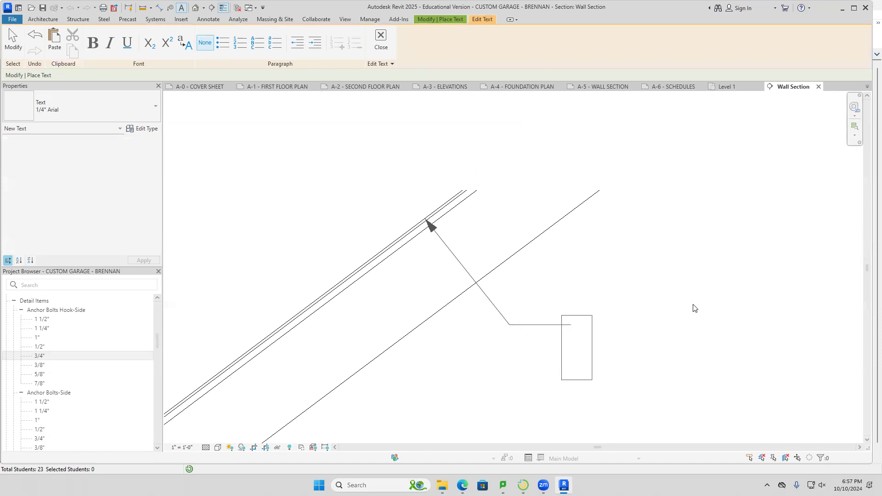
{"action": "type", "text": "ASPH"}
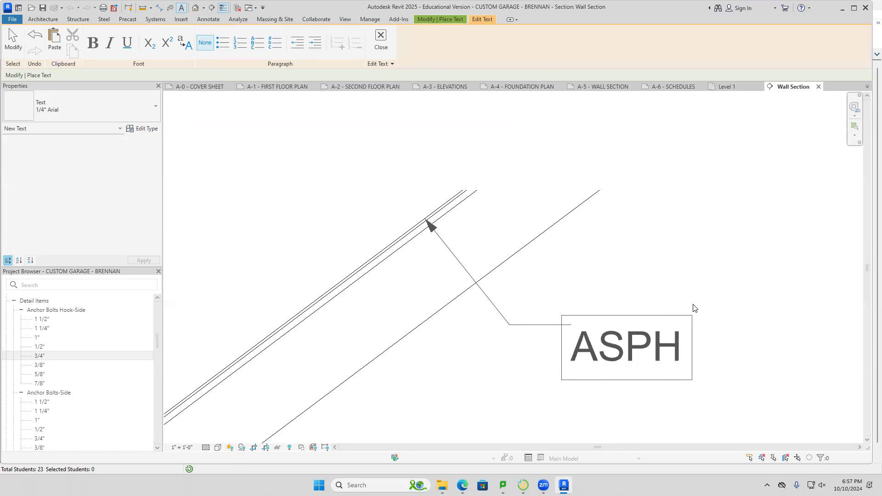
{"action": "type", "text": "ALT S"}
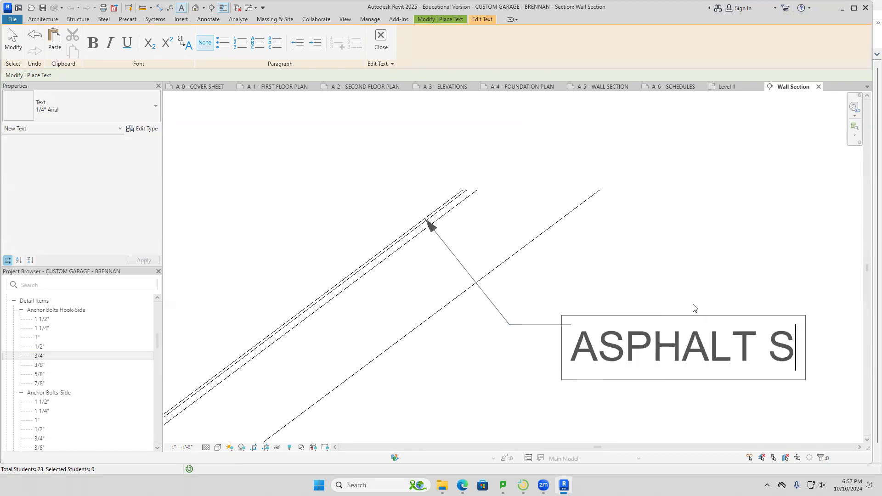
{"action": "type", "text": "HINGLES"}
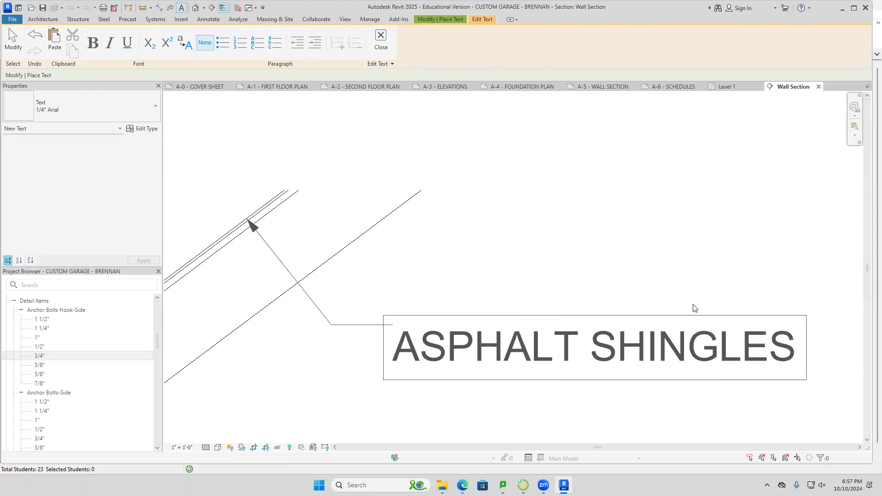
{"action": "left_click", "coordinate": [729, 182]}
Add a leader note reading "1/2" PLYWOOD" aligned below the shingles note, pointing to the roof sheathing layer.
{"action": "scroll", "coordinate": [640, 360], "scroll_direction": "down", "scroll_amount": 4}
{"action": "scroll", "coordinate": [615, 363], "scroll_direction": "down", "scroll_amount": 1}
{"action": "middle_click_drag", "start_coordinate": [609, 383], "coordinate": [526, 289]}
{"action": "scroll", "coordinate": [478, 250], "scroll_direction": "up", "scroll_amount": 4}
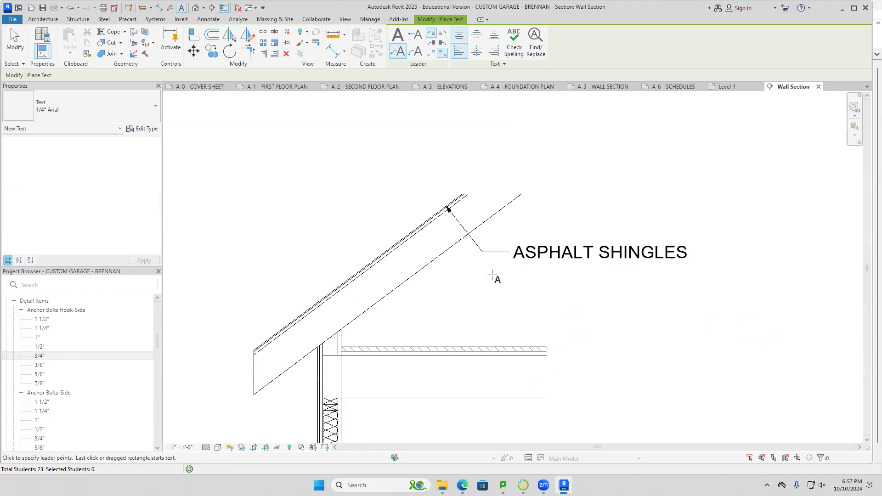
{"action": "scroll", "coordinate": [492, 276], "scroll_direction": "up", "scroll_amount": 3}
{"action": "middle_click_drag", "start_coordinate": [491, 274], "coordinate": [464, 297]}
{"action": "scroll", "coordinate": [467, 294], "scroll_direction": "up", "scroll_amount": 2}
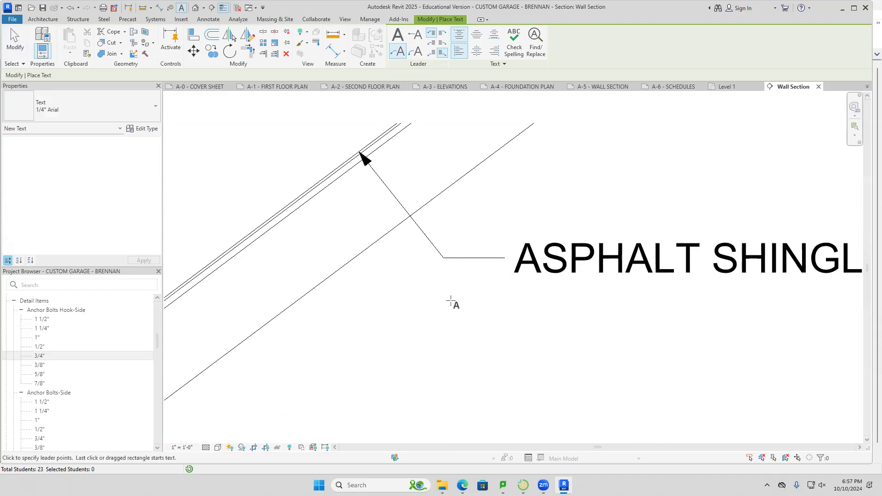
{"action": "left_click", "coordinate": [326, 185]}
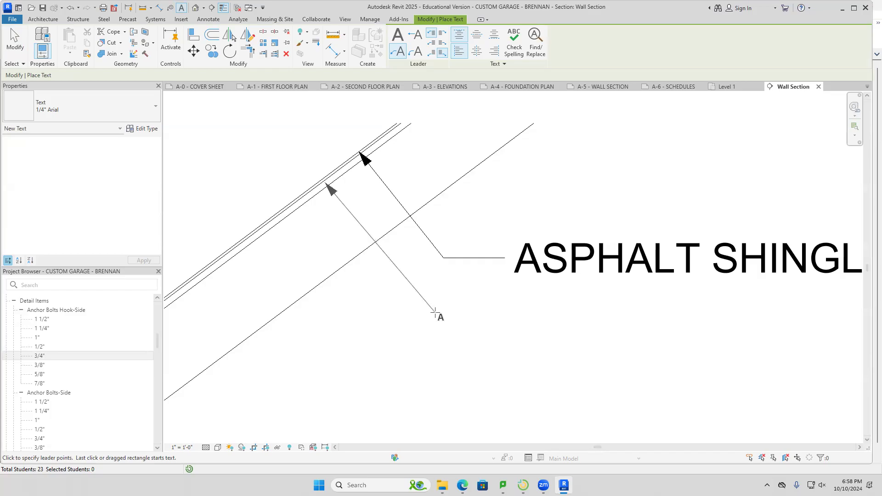
{"action": "left_click", "coordinate": [443, 327]}
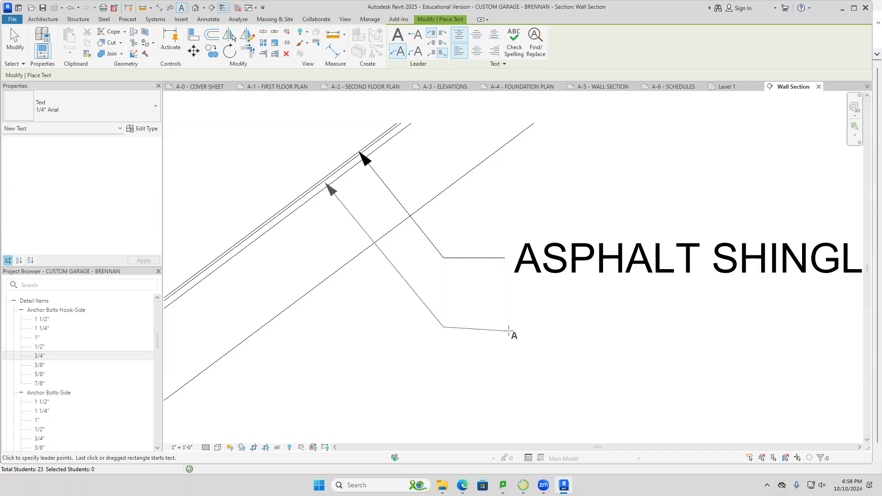
{"action": "left_click", "coordinate": [504, 327]}
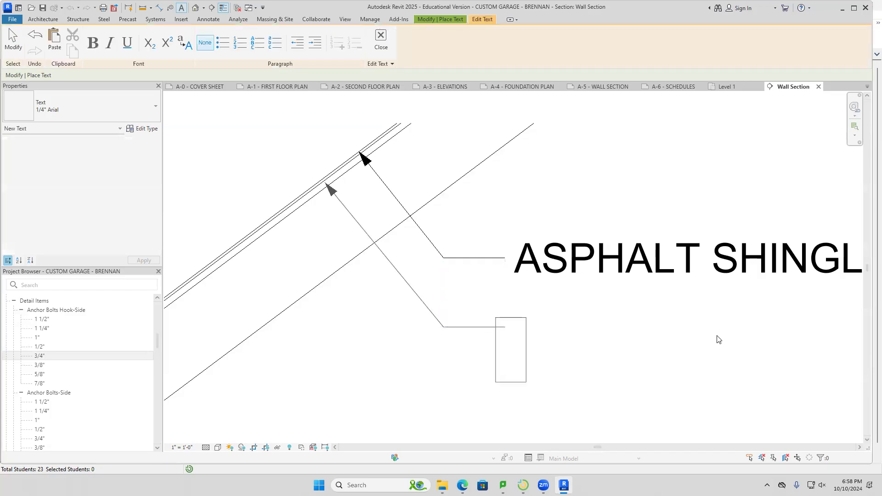
{"action": "type", "text": "1/2\""}
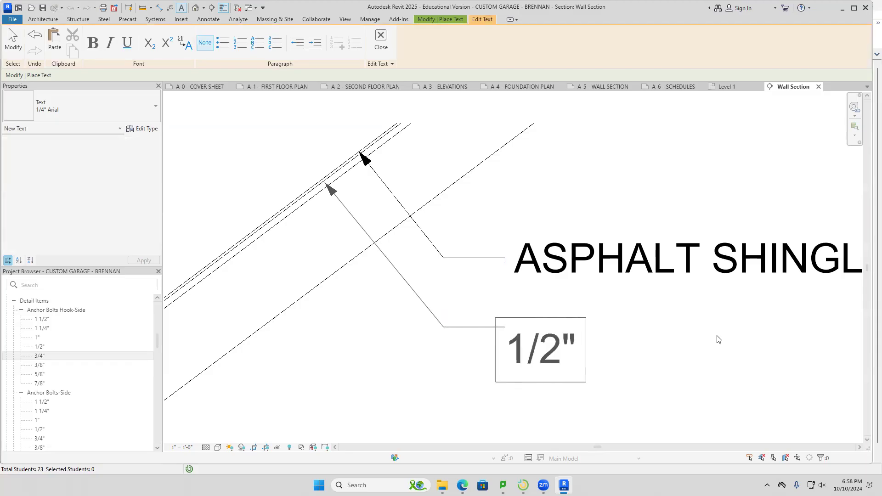
{"action": "type", "text": " P"}
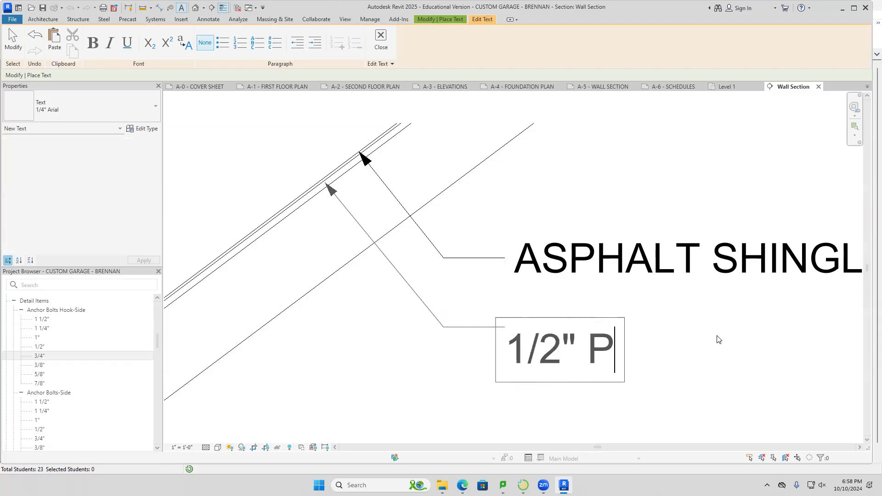
{"action": "type", "text": "LYWOOD"}
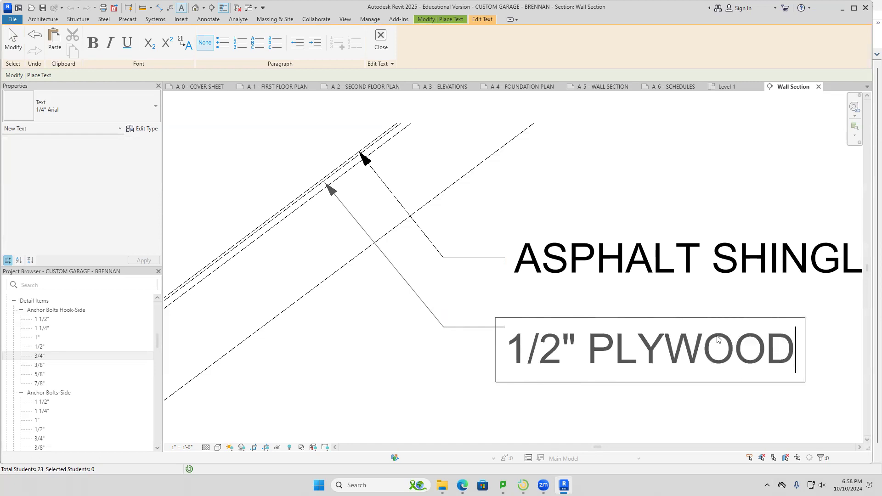
{"action": "left_click", "coordinate": [673, 198]}
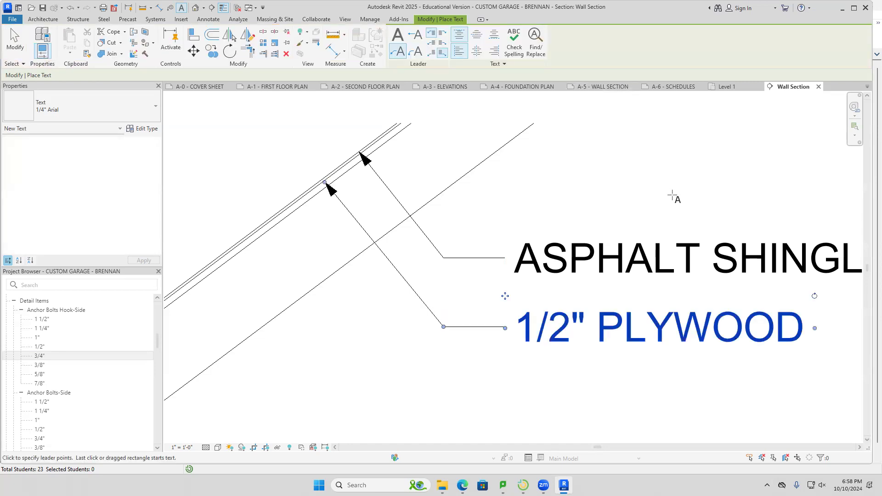
{"action": "left_click", "coordinate": [674, 198]}
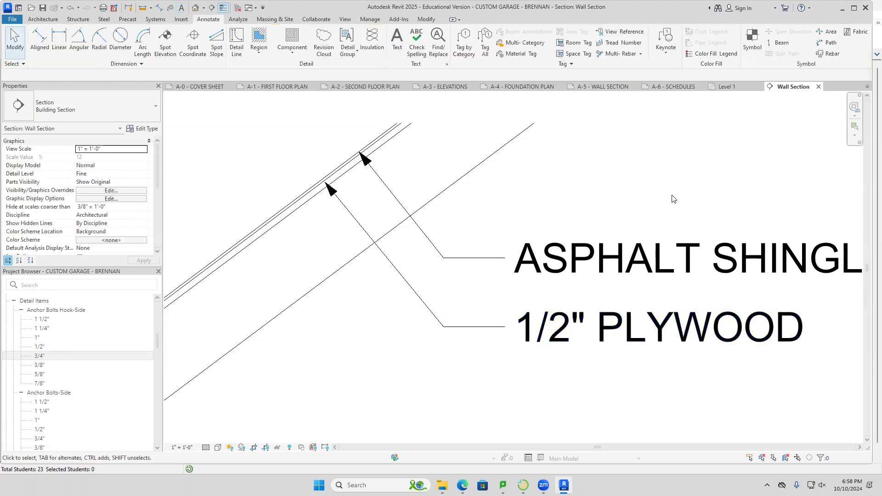
Switch the wall section's detail level to Coarse and back to Fine to compare the displayed roof layers.
{"action": "left_click", "coordinate": [206, 447]}
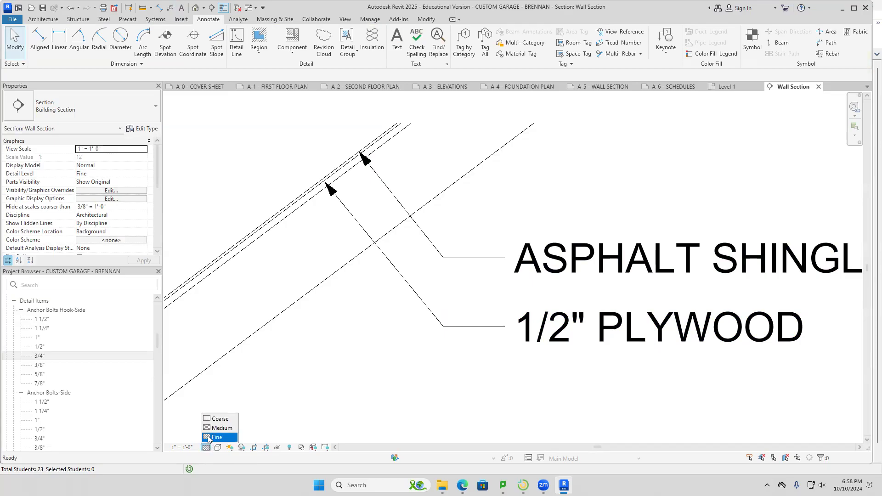
{"action": "left_click", "coordinate": [220, 419]}
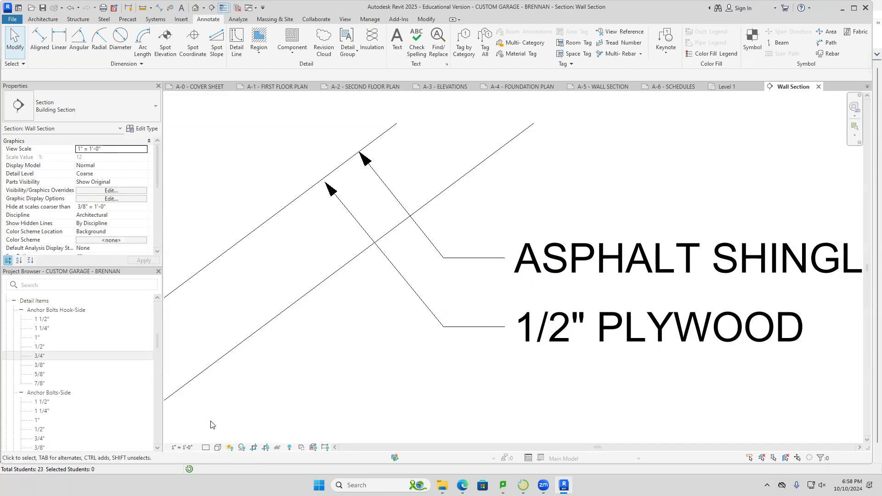
{"action": "left_click", "coordinate": [206, 447]}
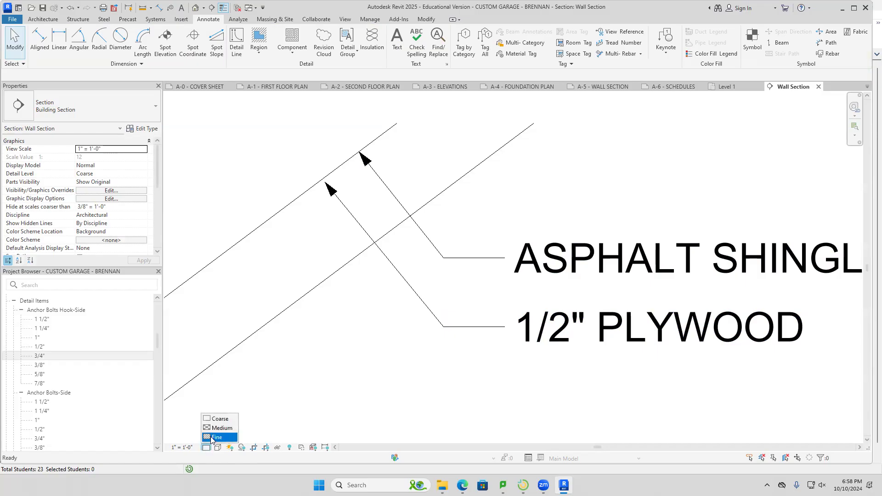
{"action": "left_click", "coordinate": [213, 437]}
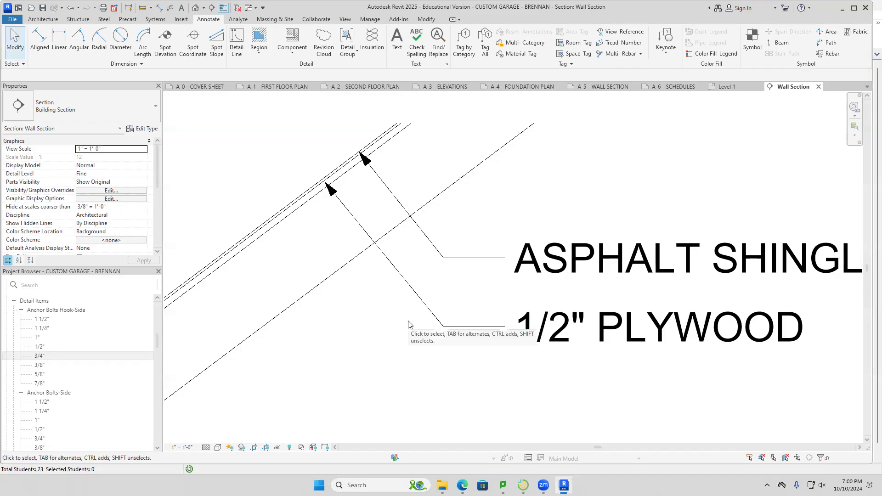
Add a leader note reading "2X6 PRE-ENGINEERED ATTIC TRUSS" aligned below the plywood note, pointing inside the sloped roof framing.
{"action": "key", "text": "t"}
{"action": "key", "text": "x"}
{"action": "scroll", "coordinate": [401, 324], "scroll_direction": "down", "scroll_amount": 4}
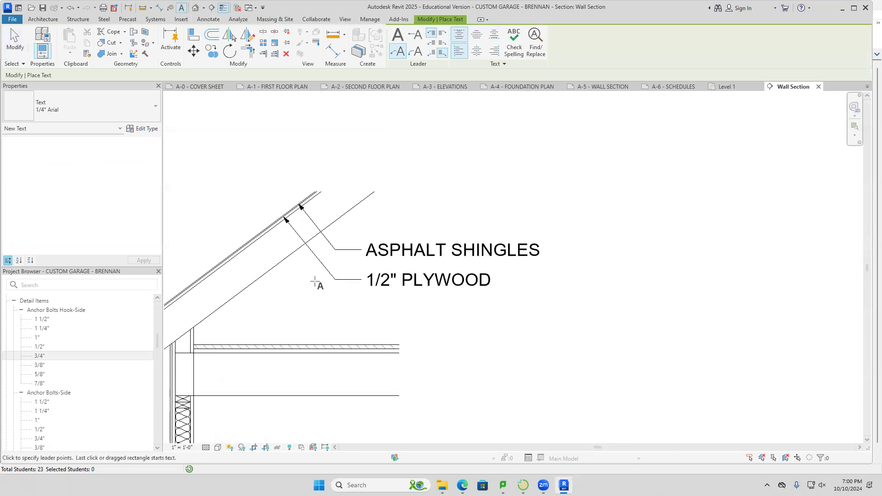
{"action": "left_click", "coordinate": [271, 249]}
{"action": "left_click", "coordinate": [335, 318]}
{"action": "left_click", "coordinate": [359, 319]}
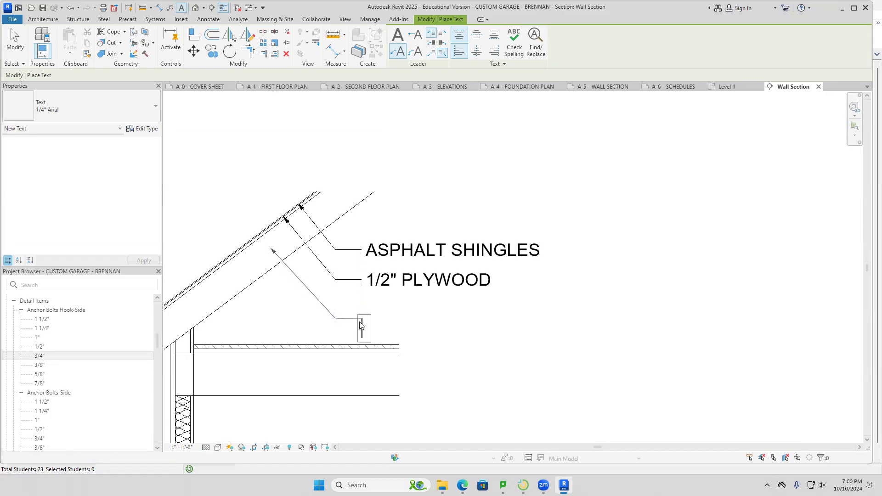
{"action": "type", "text": "2X"}
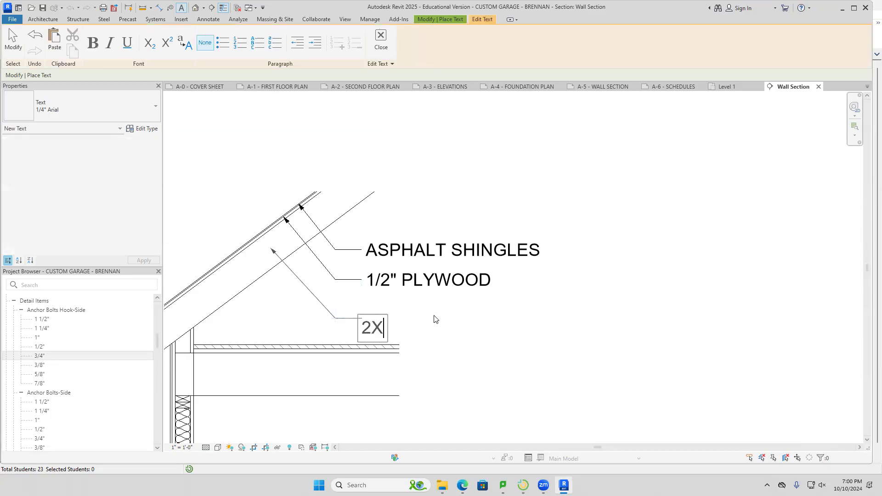
{"action": "type", "text": "6 PRE-"}
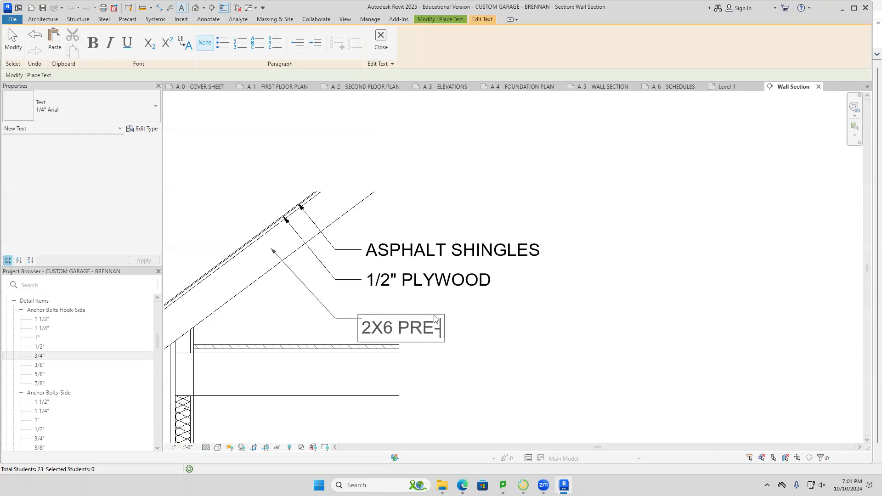
{"action": "type", "text": "ENGINEE"}
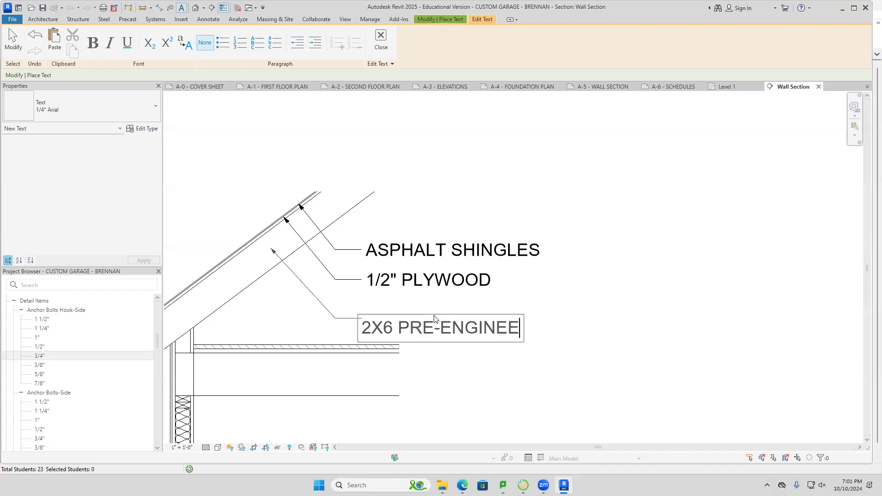
{"action": "type", "text": "RED ATTIC"}
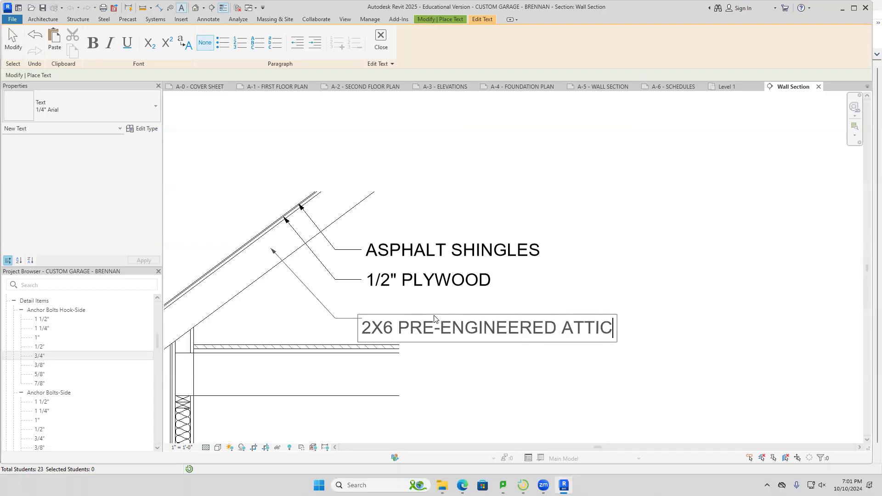
{"action": "type", "text": " TRUSS"}
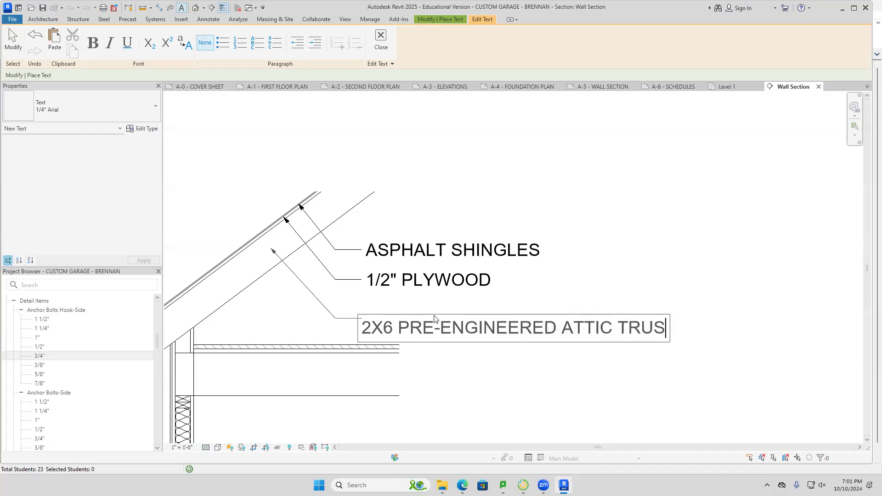
{"action": "left_click", "coordinate": [632, 232]}
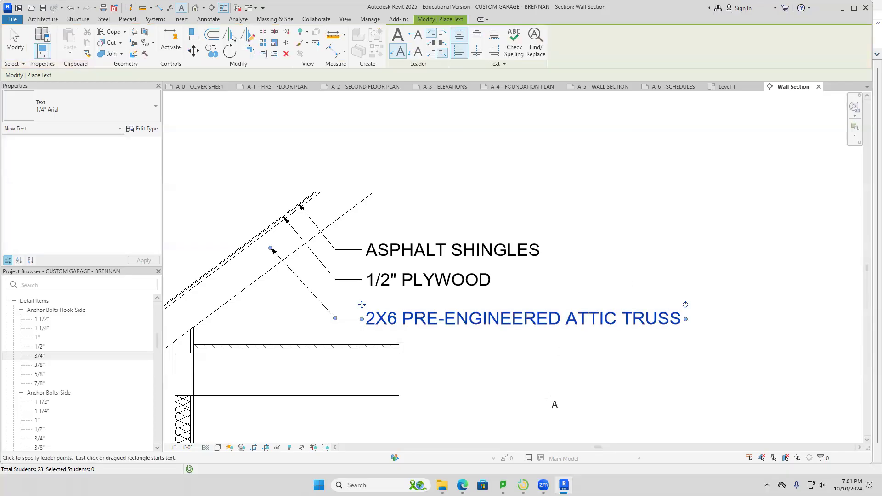
Add a leader note reading "1/2" FINISH FLOOR" just below the attic floor, pointing to its hatched top layer.
{"action": "middle_click_drag", "start_coordinate": [552, 405], "coordinate": [620, 301]}
{"action": "scroll", "coordinate": [364, 295], "scroll_direction": "up", "scroll_amount": 2}
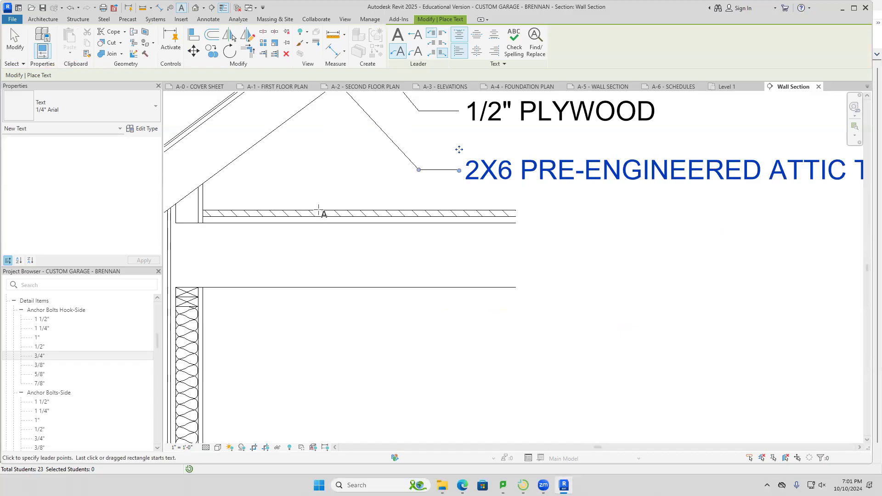
{"action": "left_click", "coordinate": [321, 214]}
{"action": "left_click", "coordinate": [347, 249]}
{"action": "left_click", "coordinate": [371, 250]}
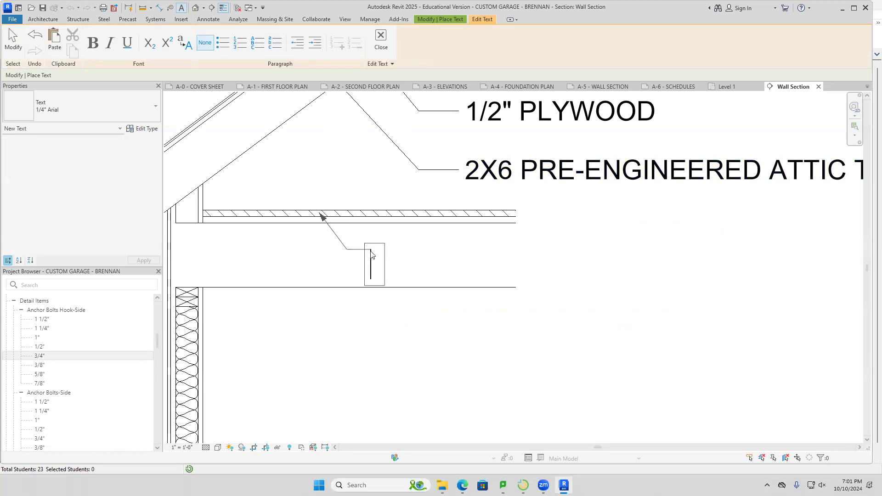
{"action": "type", "text": "1/2"}
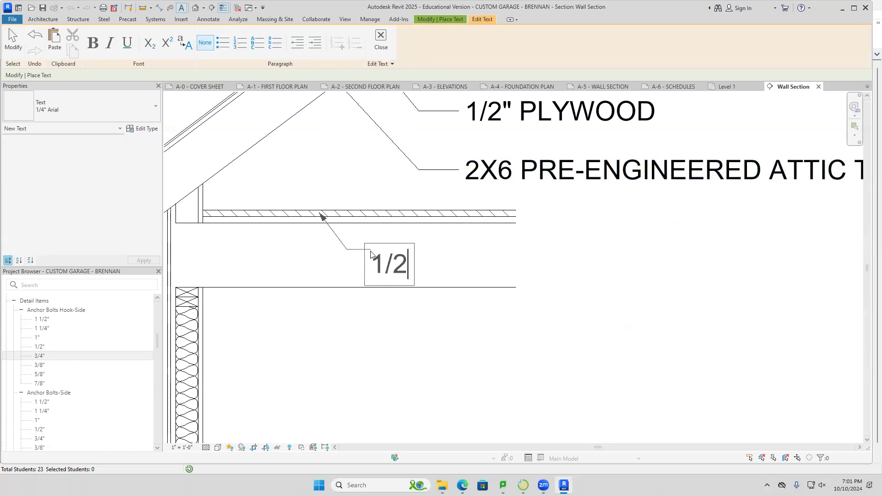
{"action": "type", "text": "\" FINISH FLOOR"}
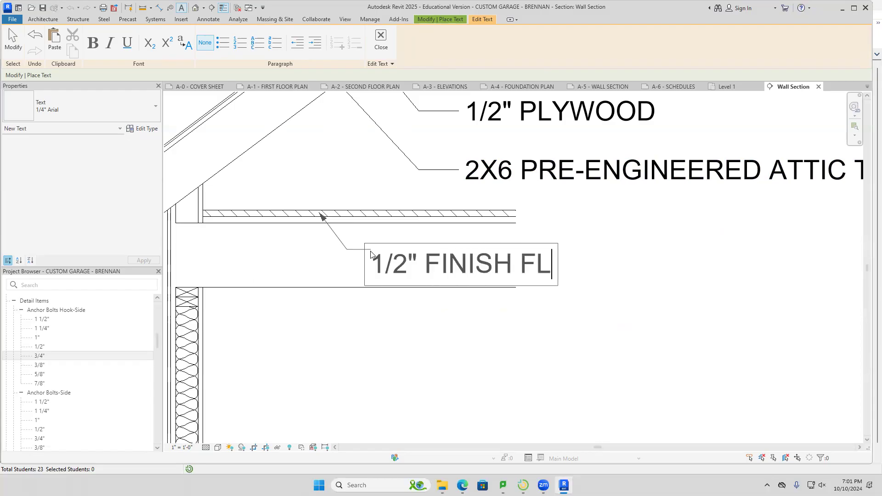
{"action": "left_click", "coordinate": [558, 311]}
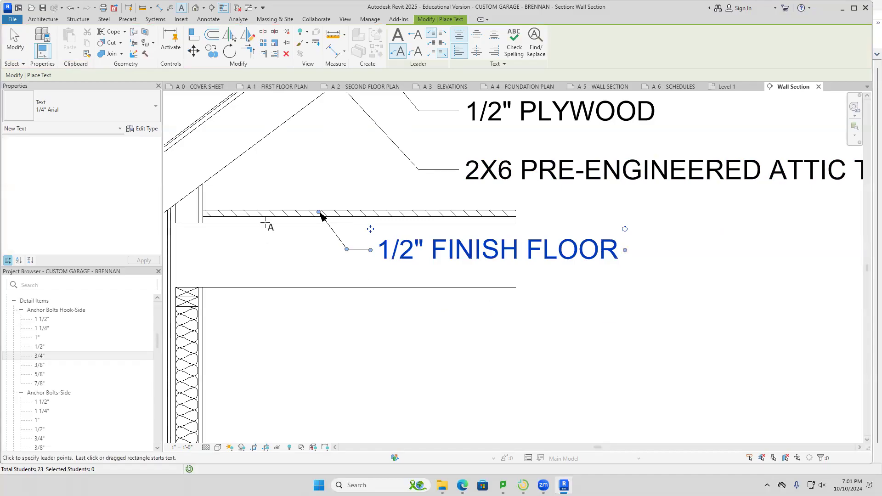
Add a leader note reading "1/2" SUBFLOOR" aligned directly below the finish floor note, pointing to the layer beneath the hatched flooring.
{"action": "left_click", "coordinate": [269, 224]}
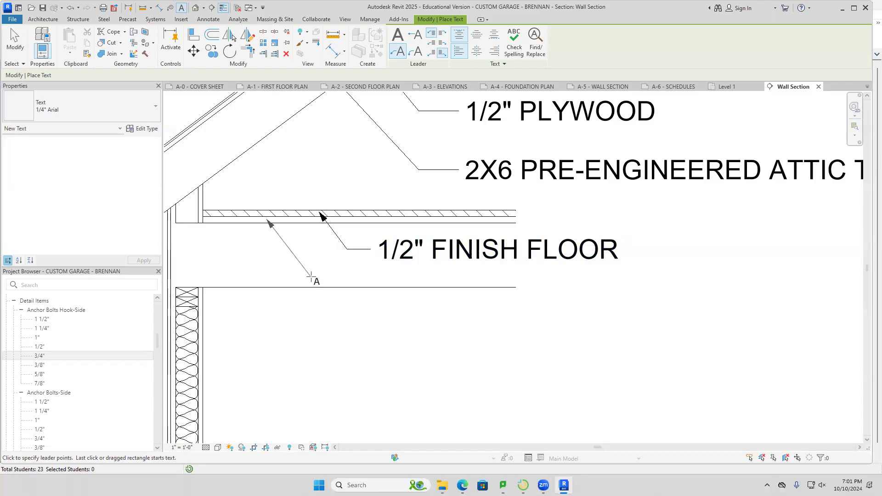
{"action": "left_click", "coordinate": [310, 275]}
{"action": "left_click", "coordinate": [372, 274]}
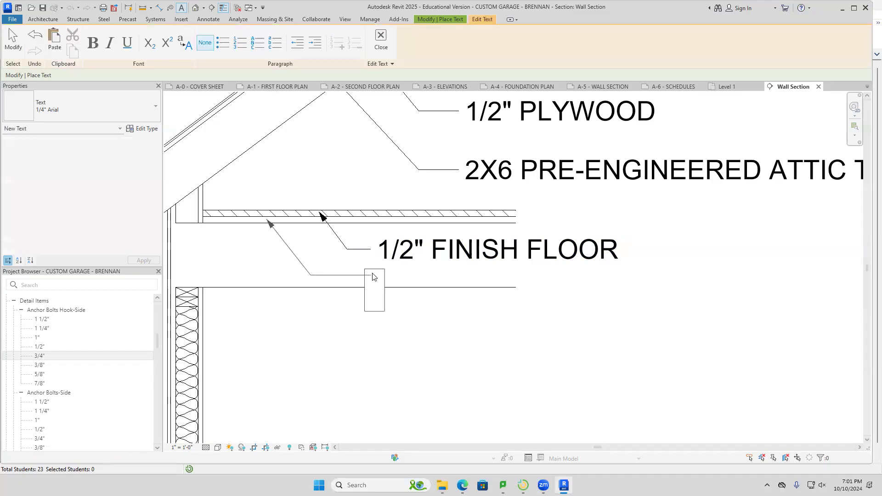
{"action": "type", "text": "1/2\" SUBFLO"}
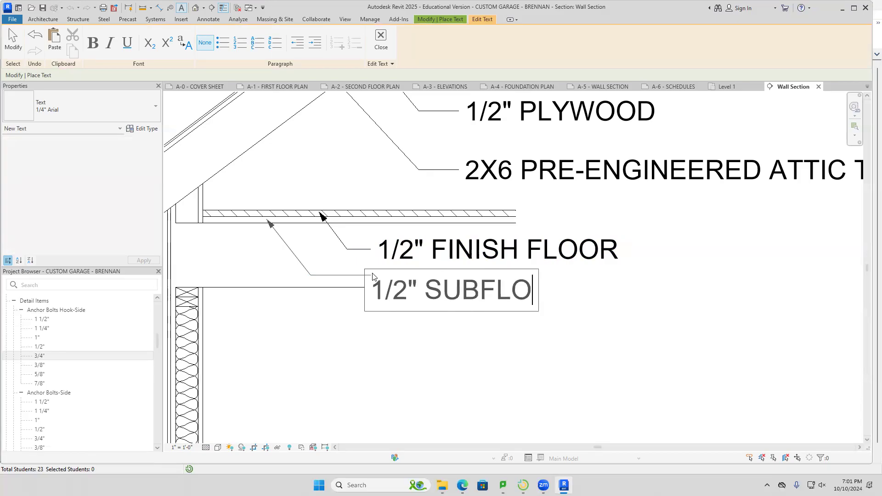
{"action": "type", "text": "OR"}
{"action": "left_click", "coordinate": [462, 350]}
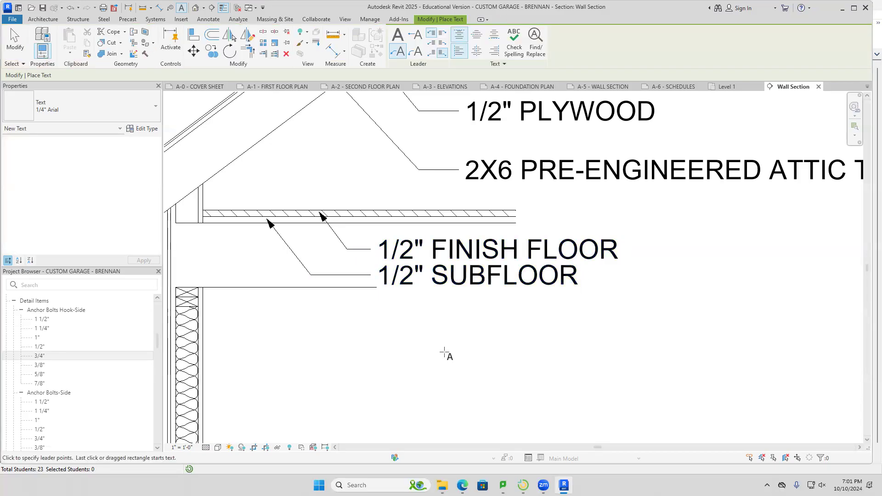
Add a leader note reading "CEILING JOIST" aligned below the subfloor note, pointing into the joist space under the attic floor.
{"action": "scroll", "coordinate": [443, 356], "scroll_direction": "down", "scroll_amount": 2}
{"action": "middle_click_drag", "start_coordinate": [441, 357], "coordinate": [423, 294]}
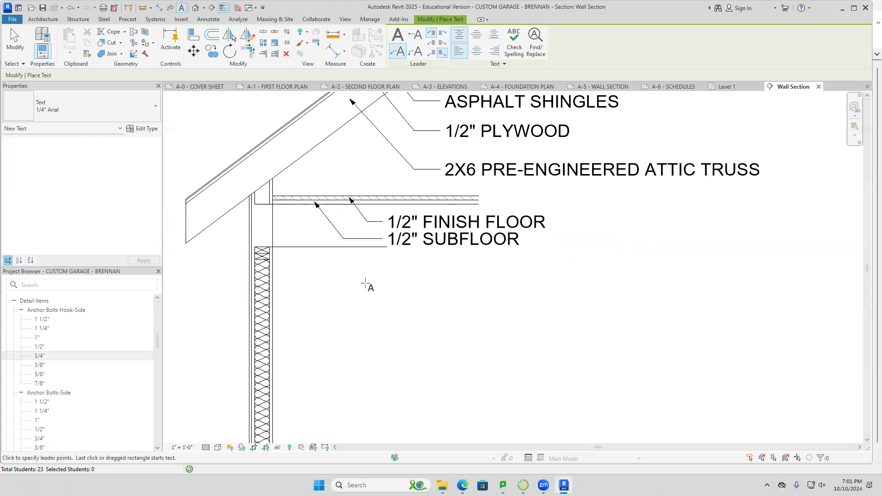
{"action": "left_click", "coordinate": [288, 229]}
{"action": "left_click", "coordinate": [343, 280]}
{"action": "left_click", "coordinate": [381, 280]}
{"action": "type", "text": "CEL"}
{"action": "key", "text": "BackSpace"}
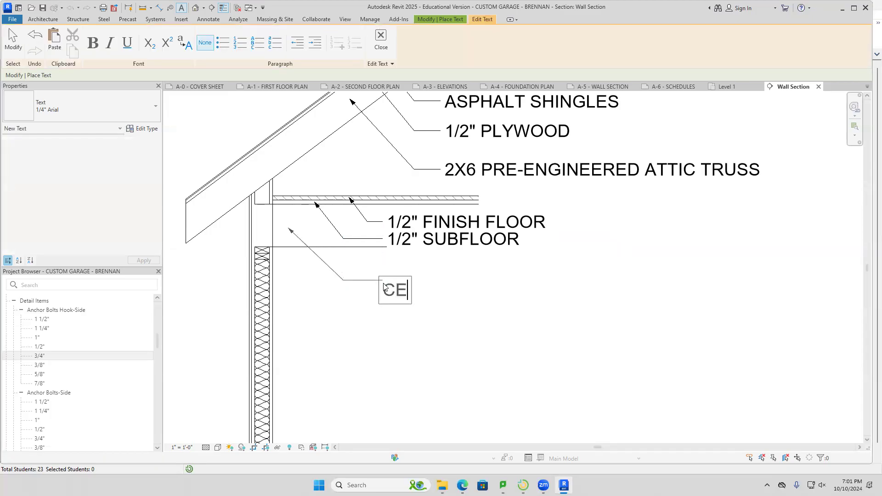
{"action": "type", "text": "ILING JOIST"}
{"action": "left_click", "coordinate": [404, 353]}
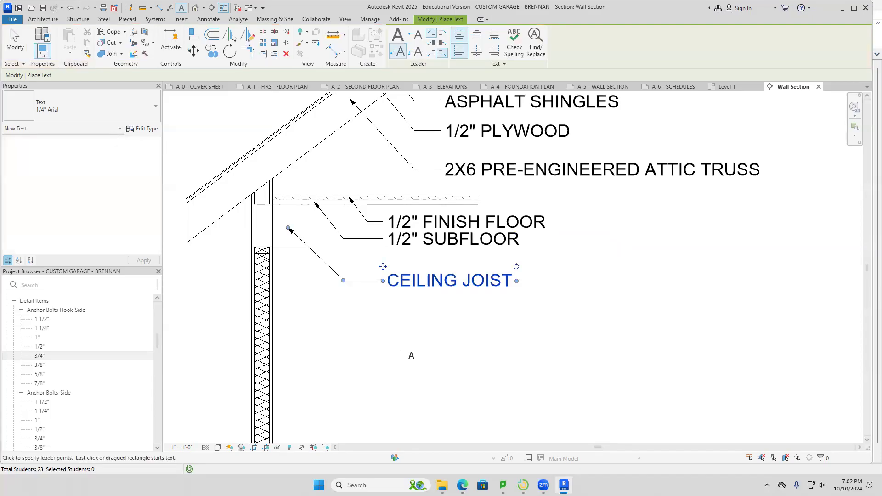
Add a leader note reading "DOUBLE TOP PLATE" aligned below the ceiling joist note, pointing to the plates at the top of the wall.
{"action": "left_click", "coordinate": [264, 256]}
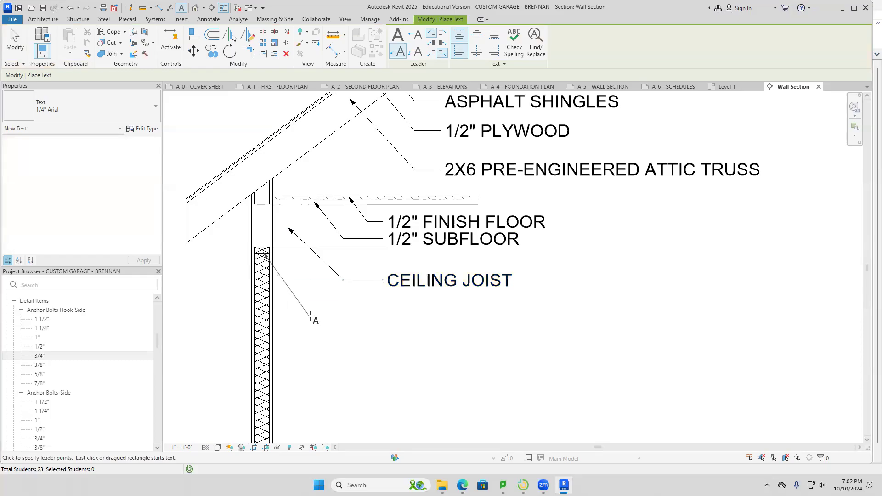
{"action": "left_click", "coordinate": [342, 326]}
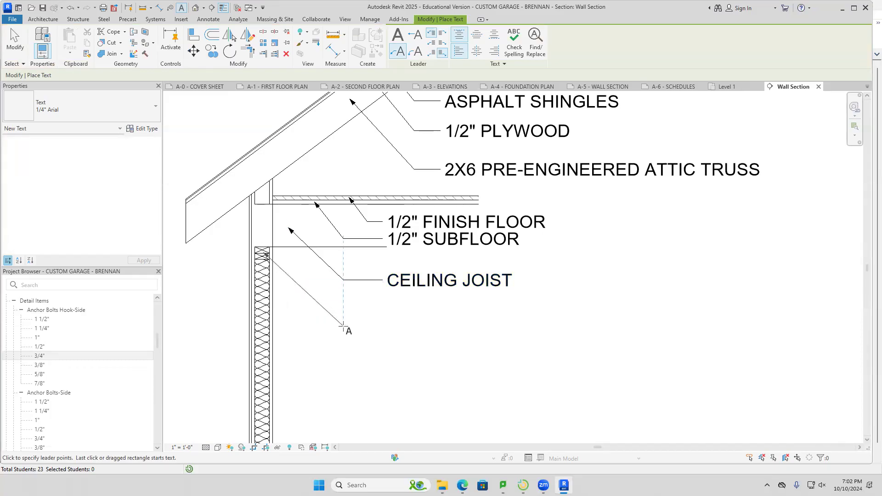
{"action": "left_click", "coordinate": [382, 329]}
{"action": "type", "text": "DOUBLE TOP PLATE"}
{"action": "left_click", "coordinate": [460, 407]}
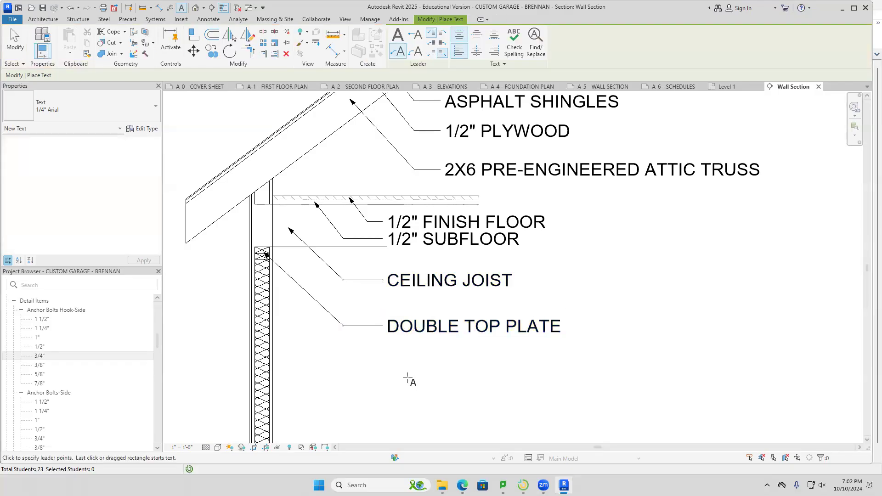
Add a leader note reading "1/2" SIDING" aligned below the top plate note, pointing to the wall's outermost layer.
{"action": "middle_click_drag", "start_coordinate": [431, 338], "coordinate": [455, 245]}
{"action": "scroll", "coordinate": [411, 290], "scroll_direction": "down", "scroll_amount": 2}
{"action": "scroll", "coordinate": [343, 320], "scroll_direction": "up", "scroll_amount": 2}
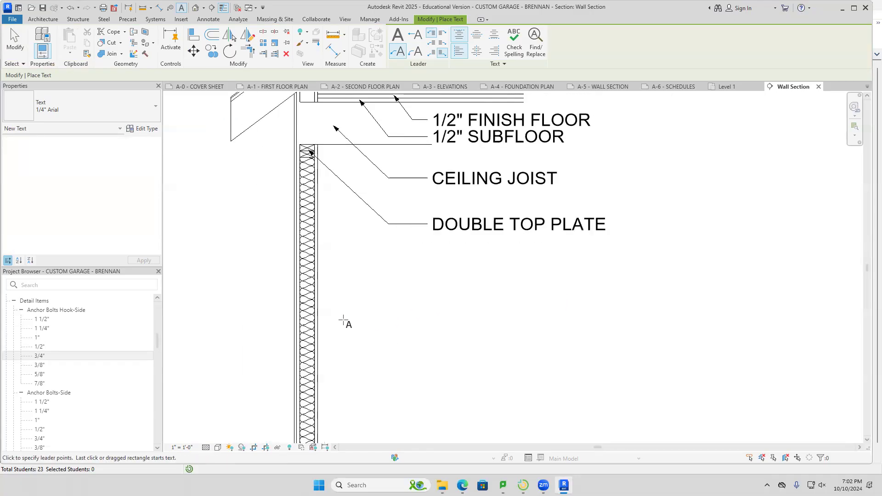
{"action": "left_click", "coordinate": [296, 329]}
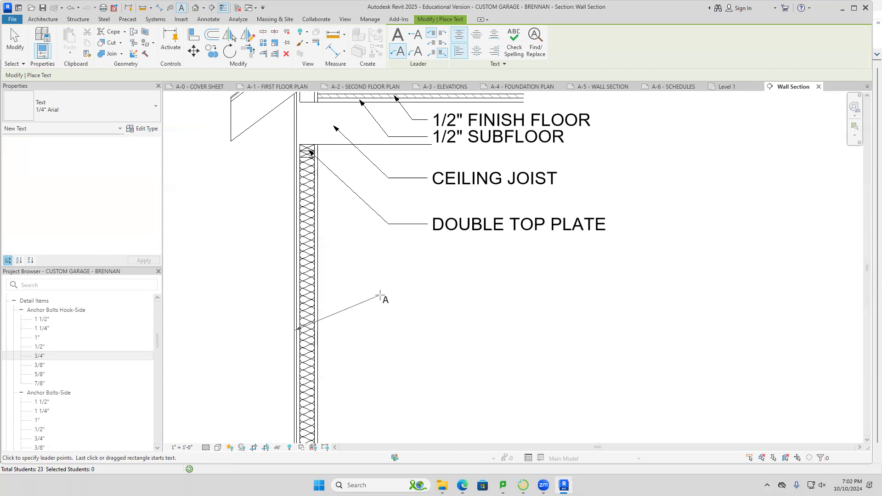
{"action": "left_click", "coordinate": [389, 283]}
{"action": "left_click", "coordinate": [427, 283]}
{"action": "type", "text": "1/2\" SI"}
{"action": "type", "text": "SING"}
{"action": "key", "text": "BackSpace"}
{"action": "key", "text": "BackSpace"}
{"action": "key", "text": "BackSpace"}
{"action": "key", "text": "BackSpace"}
{"action": "type", "text": "DING"}
{"action": "key", "text": "Return"}
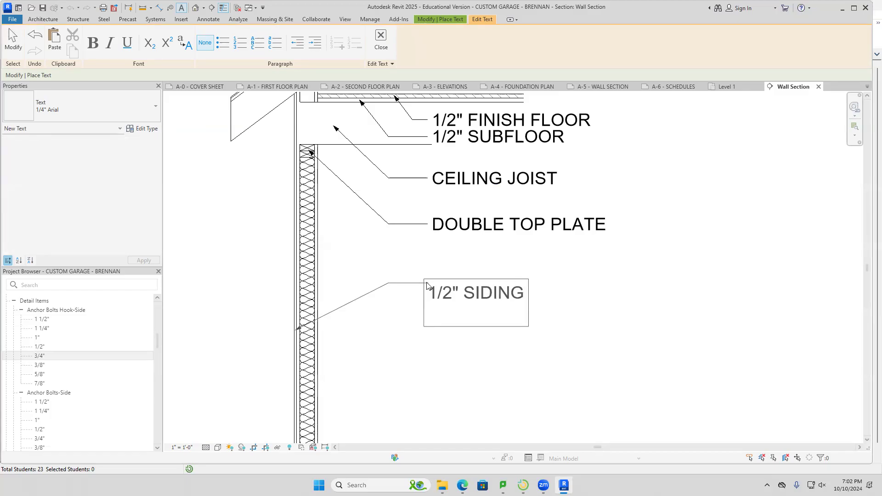
{"action": "key", "text": "BackSpace"}
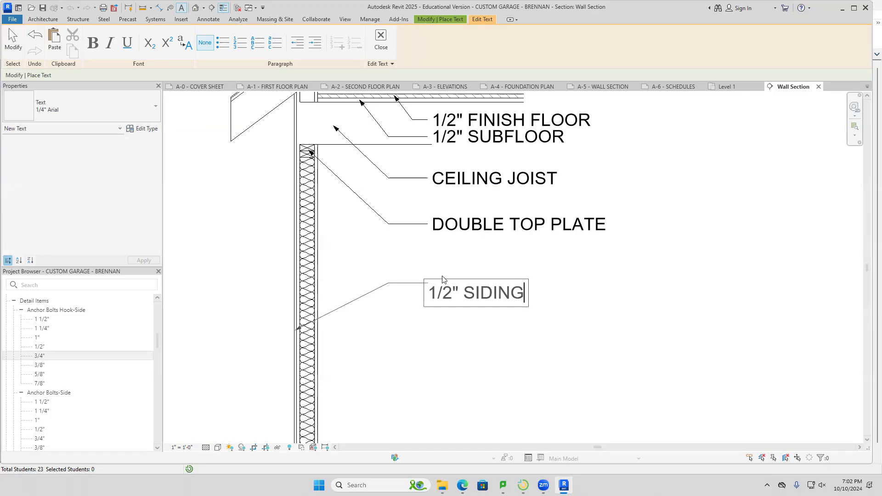
{"action": "left_click", "coordinate": [597, 340]}
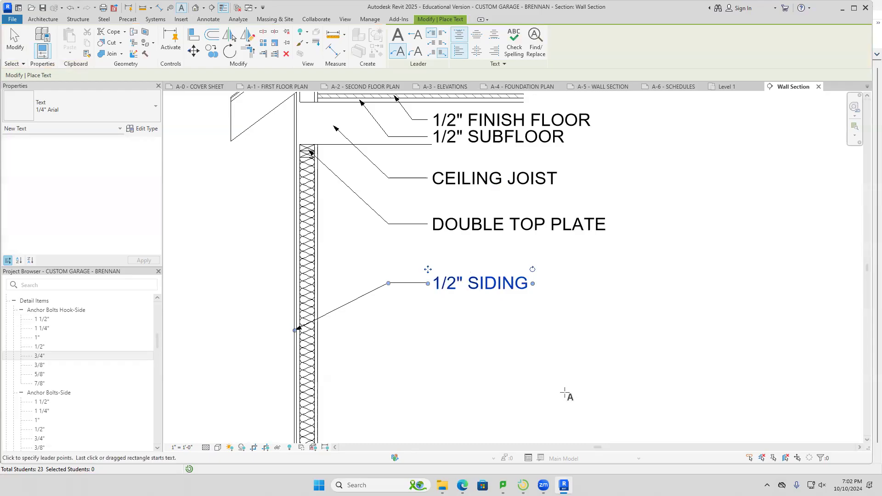
Add a leader note reading "3/4" SHEATHING" aligned below the siding note, pointing to the layer between the siding and the insulation.
{"action": "middle_click_drag", "start_coordinate": [561, 394], "coordinate": [600, 300]}
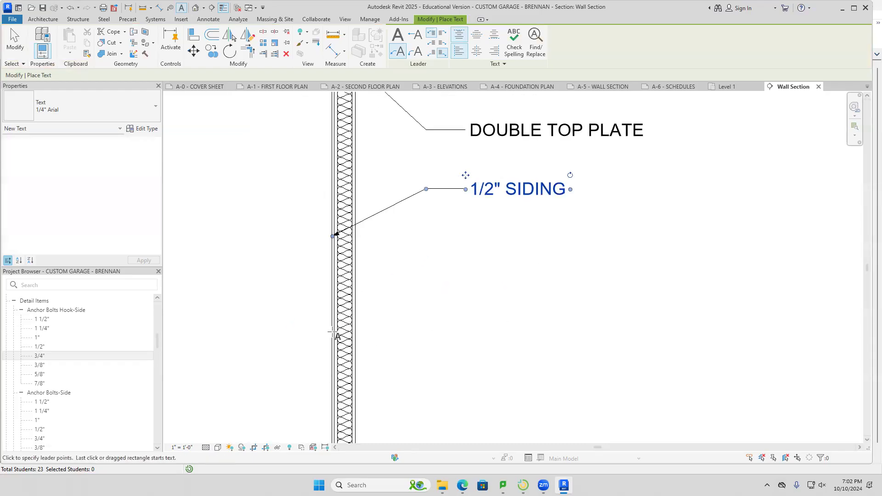
{"action": "left_click", "coordinate": [335, 331]}
{"action": "left_click", "coordinate": [426, 277]}
{"action": "left_click", "coordinate": [465, 279]}
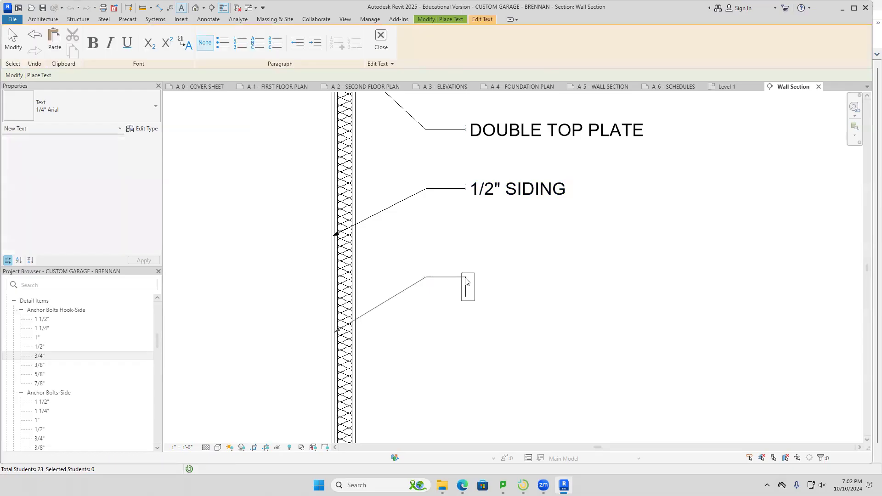
{"action": "type", "text": "3/4\" SHEATHING"}
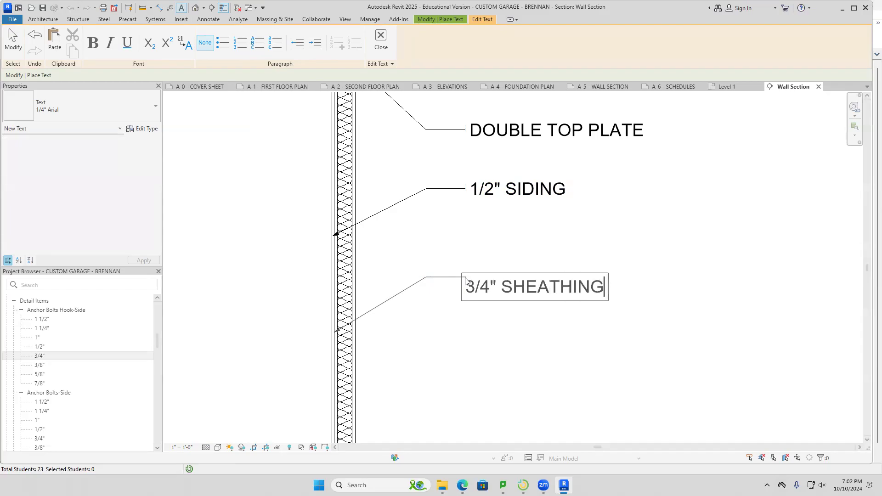
{"action": "left_click", "coordinate": [537, 342]}
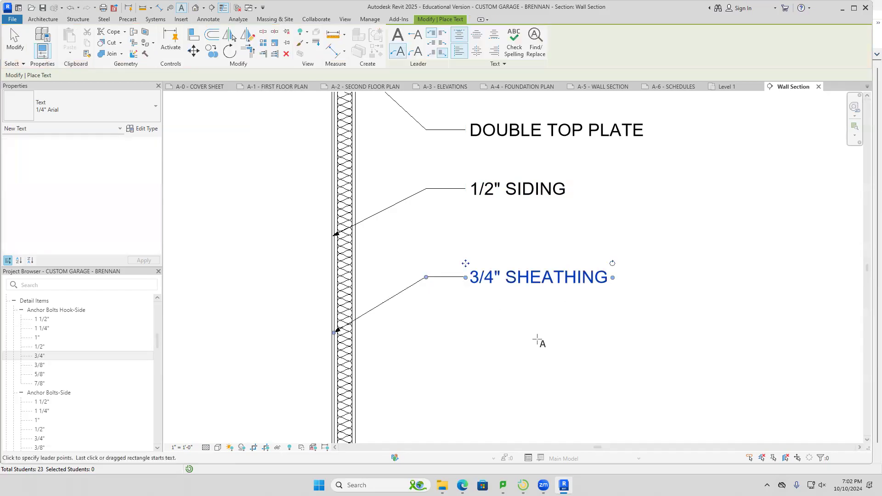
Add a leader note reading "INSULATION" aligned below the sheathing note, pointing to the insulation in the wall core.
{"action": "middle_click_drag", "start_coordinate": [540, 368], "coordinate": [545, 302]}
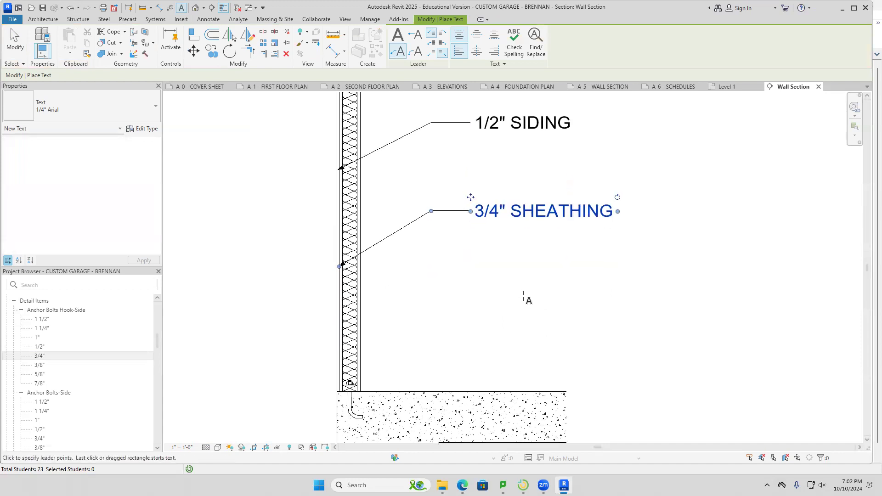
{"action": "left_click", "coordinate": [349, 295]}
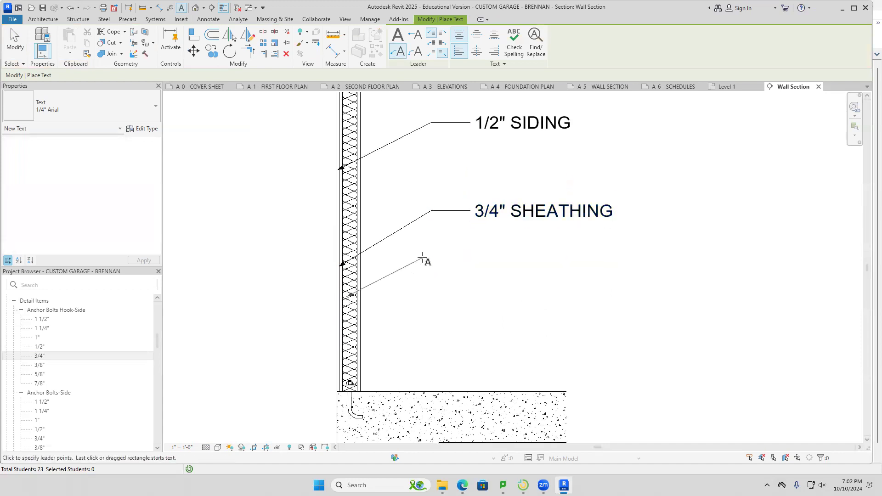
{"action": "left_click", "coordinate": [430, 250]}
{"action": "left_click", "coordinate": [469, 254]}
{"action": "type", "text": "INSULATION"}
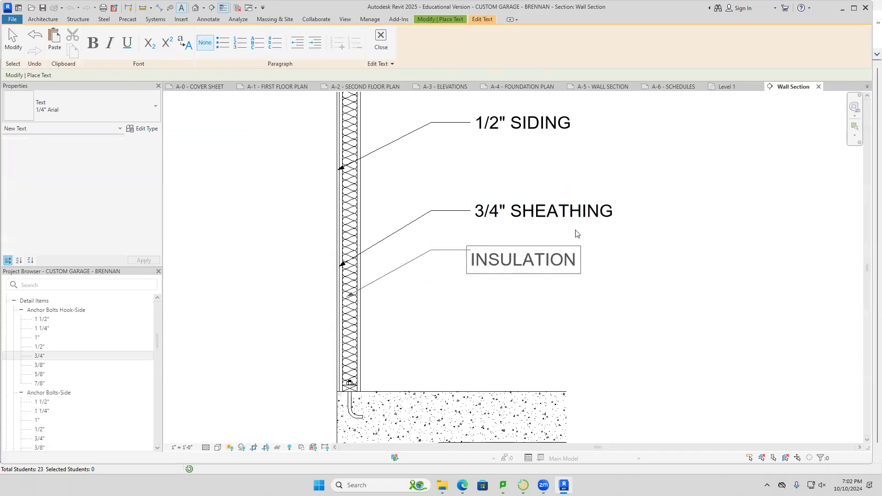
{"action": "left_click", "coordinate": [639, 239]}
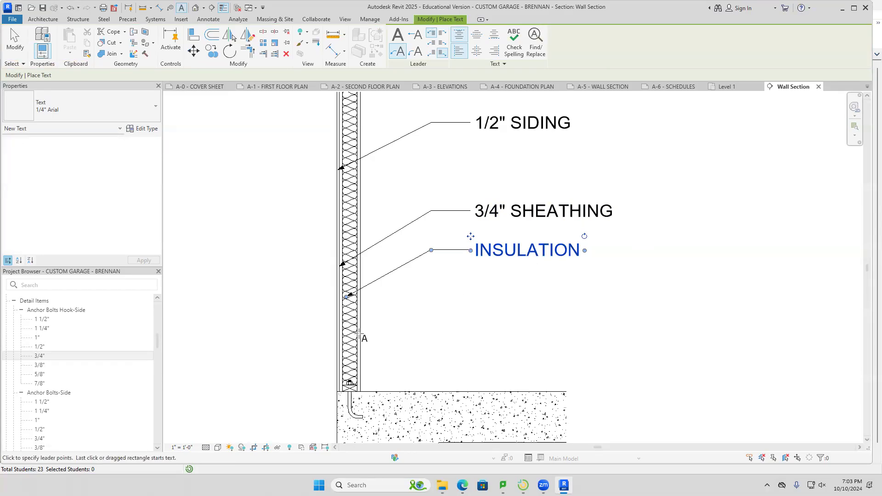
Add a leader note reading "3/4" PLYWOOD SHEATHING" aligned below the insulation note, pointing to the wall's interior face layer.
{"action": "left_click", "coordinate": [361, 335]}
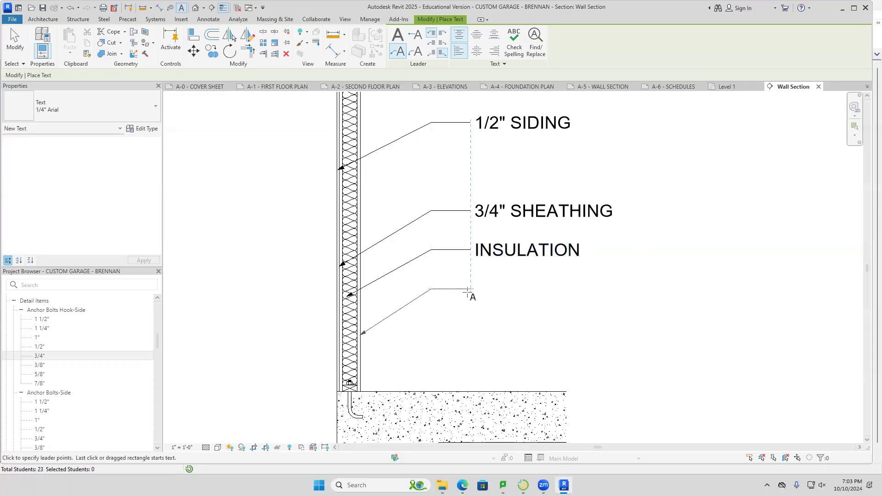
{"action": "left_click", "coordinate": [468, 290]}
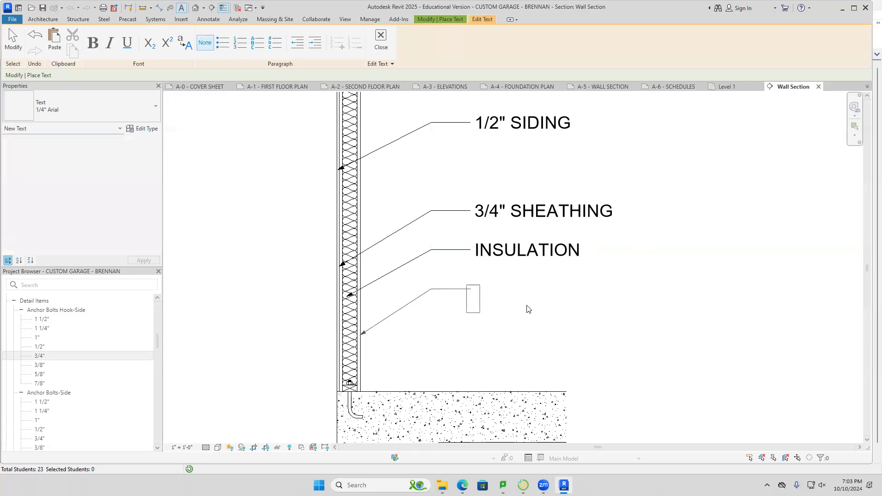
{"action": "type", "text": "3/4\" "}
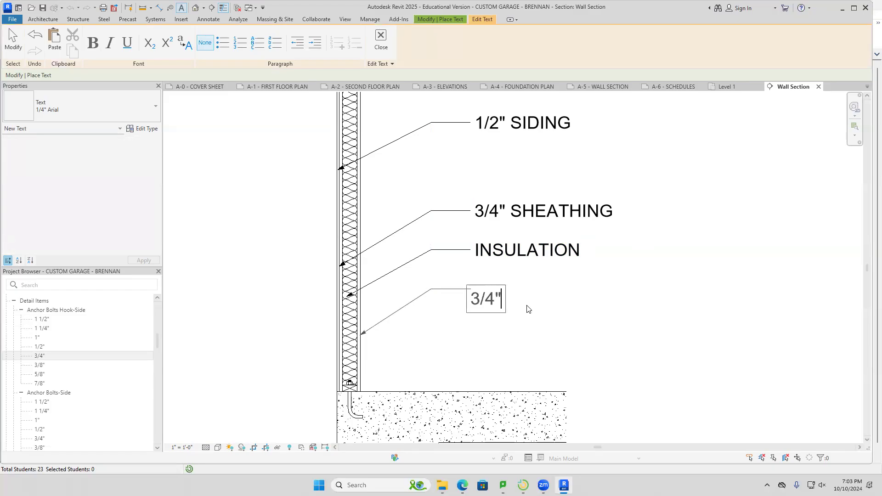
{"action": "type", "text": "PLYW"}
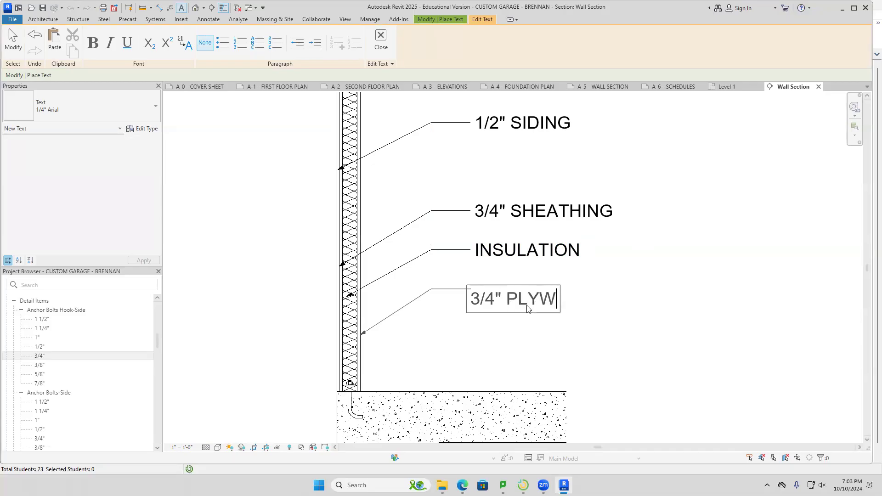
{"action": "type", "text": "OOD SHEATING"}
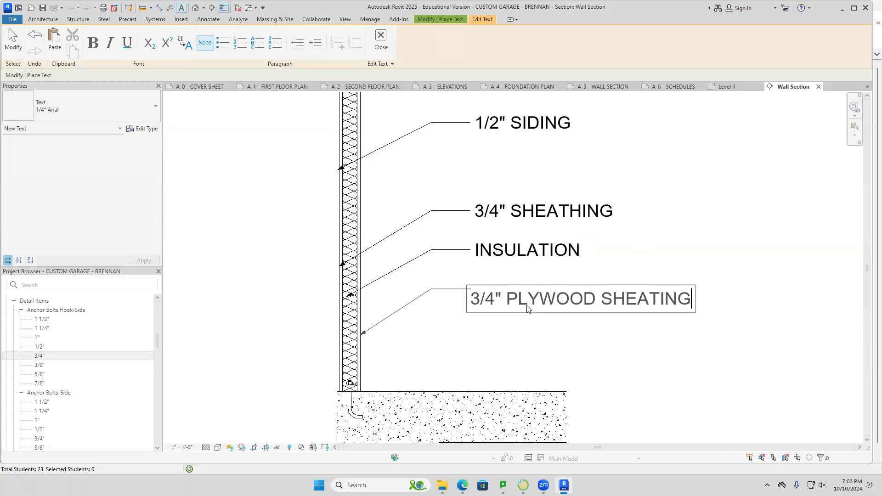
{"action": "key", "text": "BackSpace"}
{"action": "key", "text": "BackSpace"}
{"action": "key", "text": "BackSpace"}
{"action": "type", "text": "HING"}
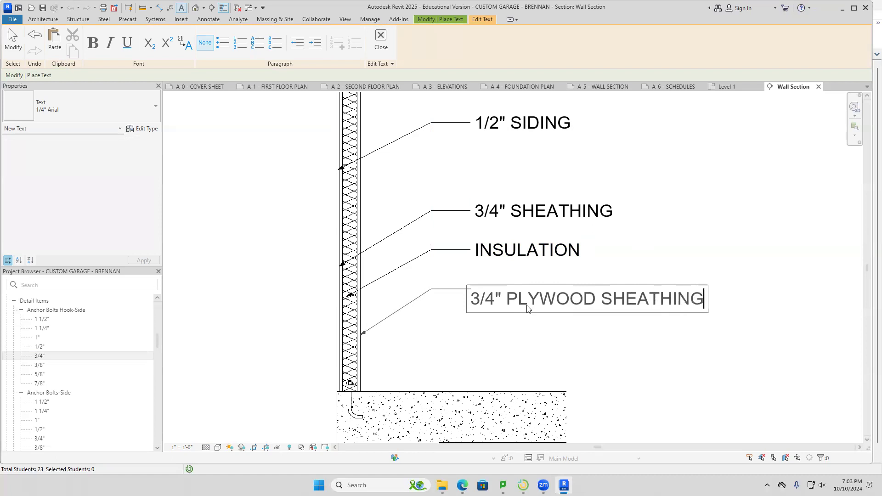
{"action": "left_click", "coordinate": [623, 367]}
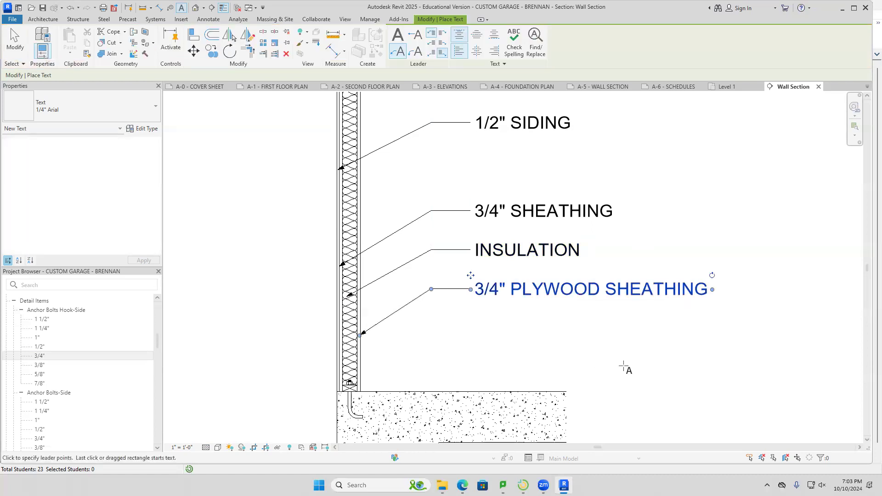
Add a leader note reading "BOTTOM PLATE" aligned below the plywood sheathing note, pointing to the plate at the wall's base.
{"action": "left_click", "coordinate": [355, 385]}
{"action": "left_click", "coordinate": [432, 337]}
{"action": "left_click", "coordinate": [469, 339]}
{"action": "type", "text": "BOTTON"}
{"action": "key", "text": "BackSpace"}
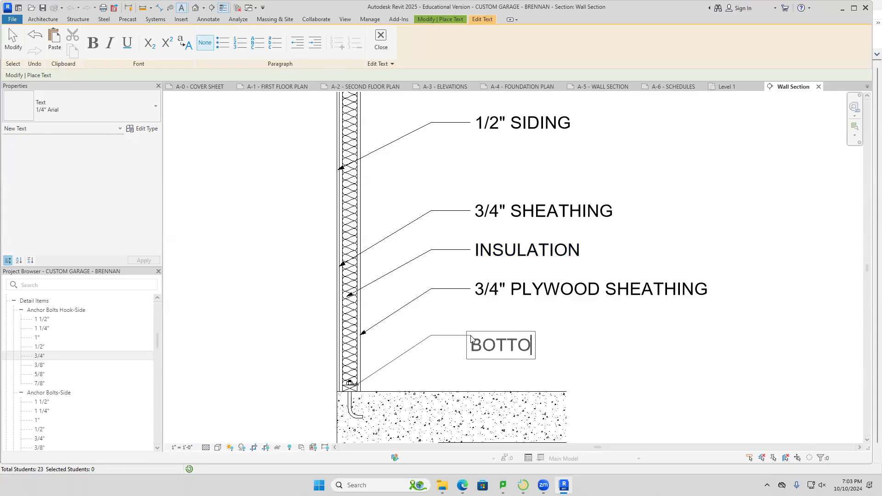
{"action": "type", "text": "M PLATE"}
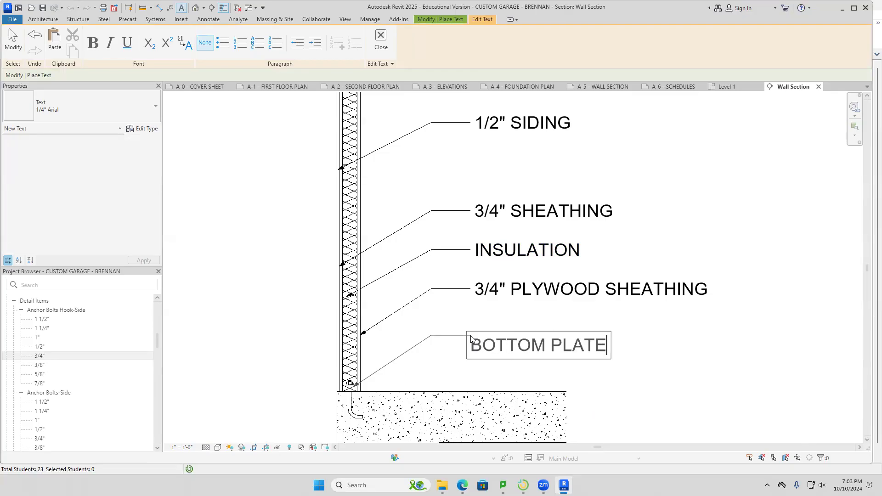
{"action": "left_click", "coordinate": [666, 371]}
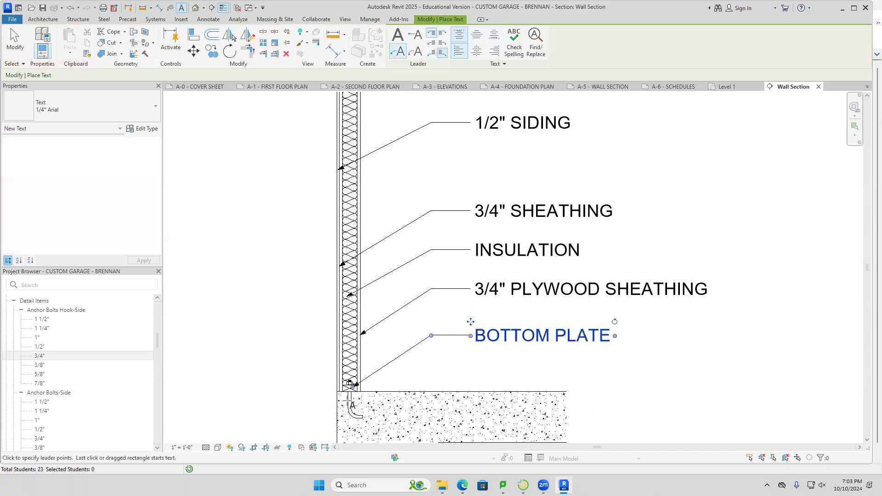
Add a leader note reading "ANCHOR BOLT" aligned directly below the bottom plate note, pointing to the hooked bolt in the slab.
{"action": "left_click", "coordinate": [352, 404]}
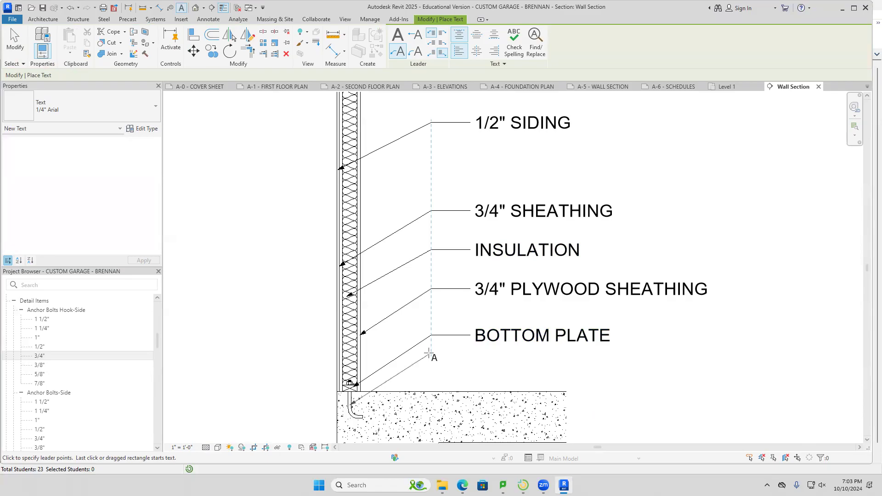
{"action": "left_click", "coordinate": [430, 353]}
{"action": "left_click", "coordinate": [469, 353]}
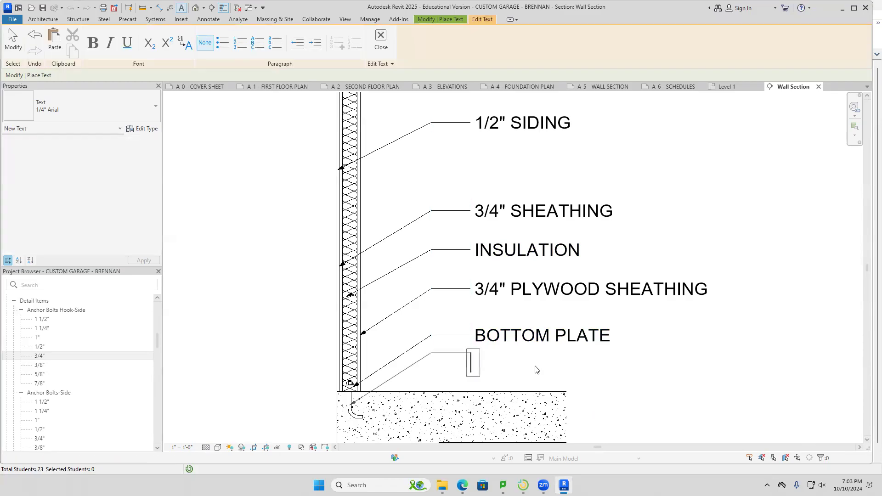
{"action": "type", "text": "ANSHOR"}
{"action": "key", "text": "BackSpace"}
{"action": "key", "text": "BackSpace"}
{"action": "key", "text": "BackSpace"}
{"action": "key", "text": "BackSpace"}
{"action": "type", "text": "CHOR "}
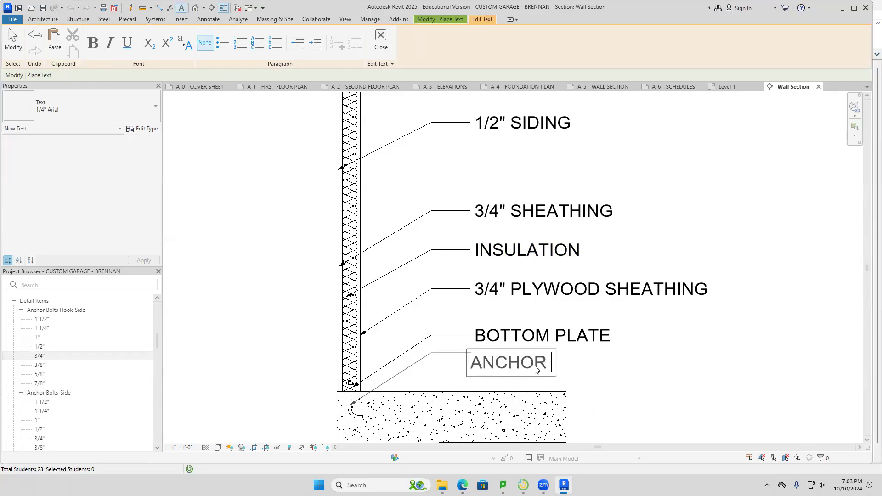
{"action": "type", "text": "BOLT"}
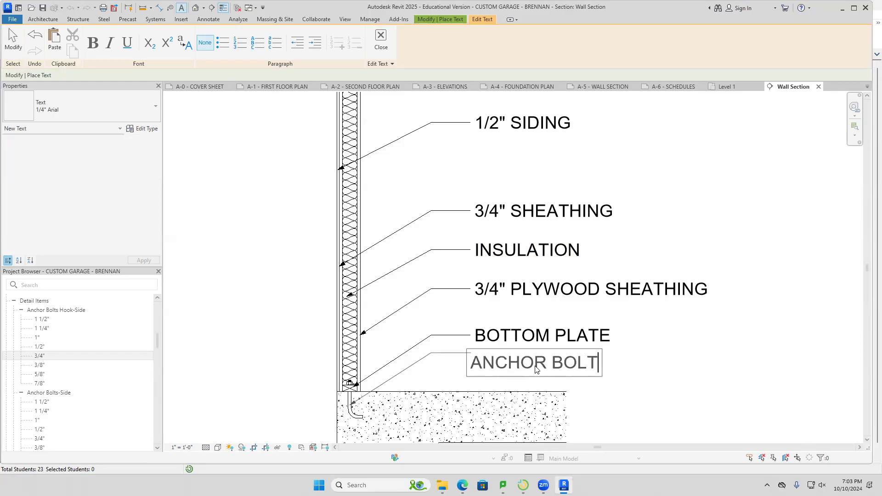
{"action": "left_click", "coordinate": [684, 405]}
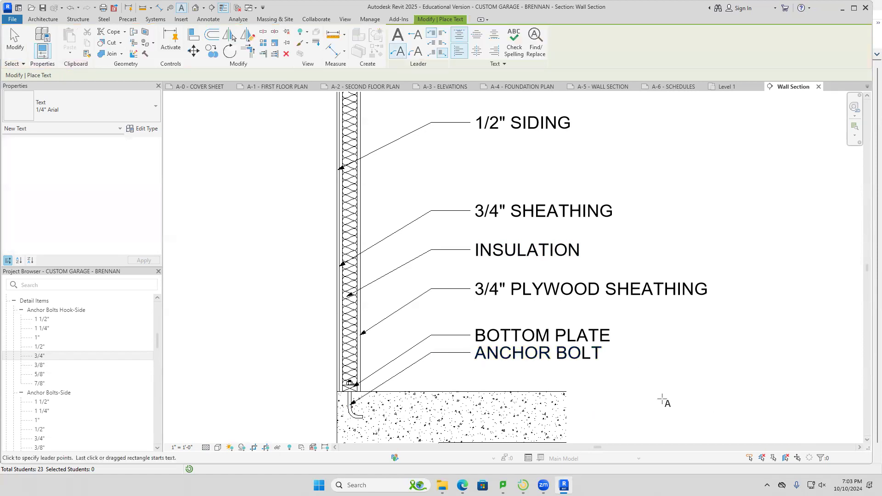
Add a leader note reading "12" X 24" THICKENED SLAB ON GRADE" level with the anchor bolt note, pointing to the concrete slab, and end text placement.
{"action": "scroll", "coordinate": [664, 401], "scroll_direction": "down", "scroll_amount": 1}
{"action": "mouse_move", "coordinate": [662, 400]}
{"action": "middle_mouse_down"}
{"action": "mouse_move", "coordinate": [620, 285]}
{"action": "mouse_move", "coordinate": [599, 256]}
{"action": "middle_mouse_up"}
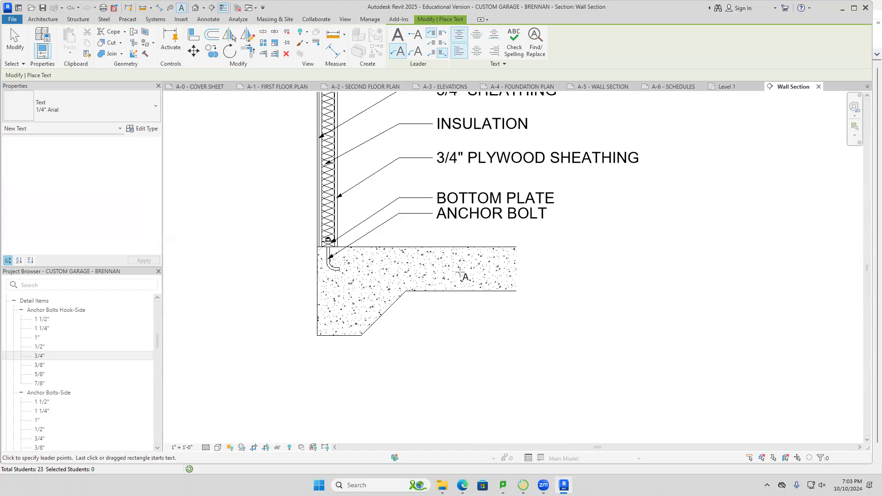
{"action": "left_click", "coordinate": [508, 276]}
{"action": "left_click", "coordinate": [581, 214]}
{"action": "left_click", "coordinate": [613, 213]}
{"action": "type", "text": "1"}
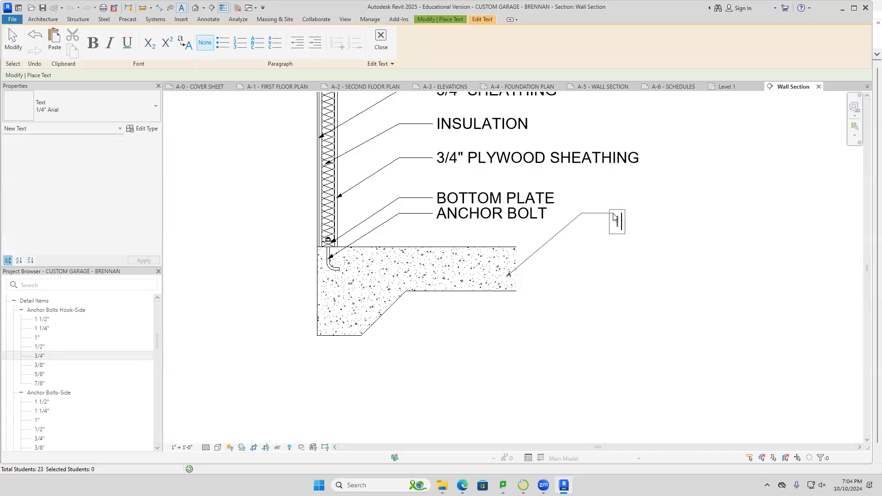
{"action": "type", "text": "2\" X 24"}
{"action": "type", "text": "THICKENED SLAB ON "}
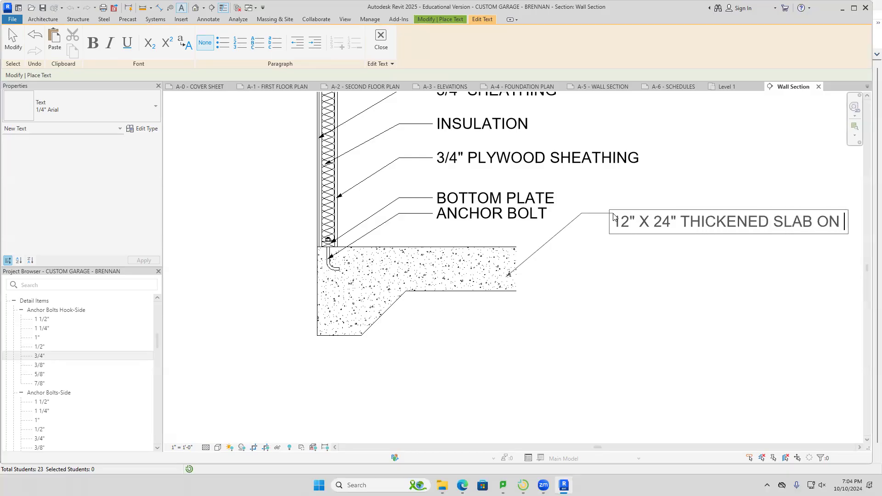
{"action": "type", "text": "GRADE"}
{"action": "left_click", "coordinate": [623, 327]}
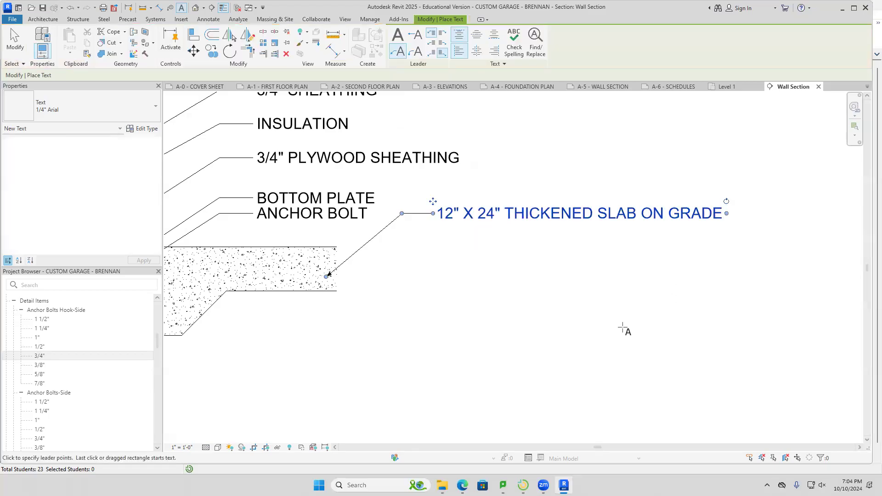
{"action": "key", "text": "Escape"}
{"action": "key", "text": "Escape"}
{"action": "scroll", "coordinate": [571, 329], "scroll_direction": "down", "scroll_amount": 4}
{"action": "scroll", "coordinate": [534, 387], "scroll_direction": "down", "scroll_amount": 3}
{"action": "scroll", "coordinate": [509, 378], "scroll_direction": "up", "scroll_amount": 1}
{"action": "middle_click_drag", "start_coordinate": [512, 385], "coordinate": [512, 395]}
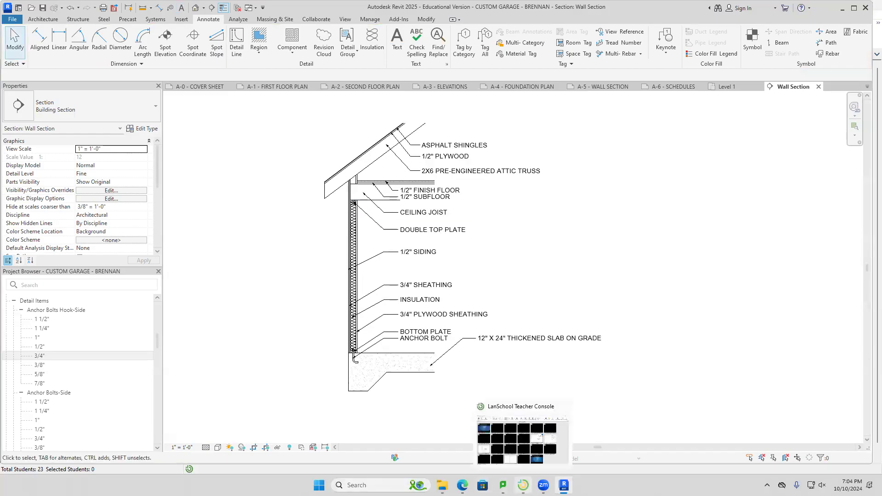
Check the student screens in LanSchool Teacher Console and return to Revit.
{"action": "left_click", "coordinate": [523, 485]}
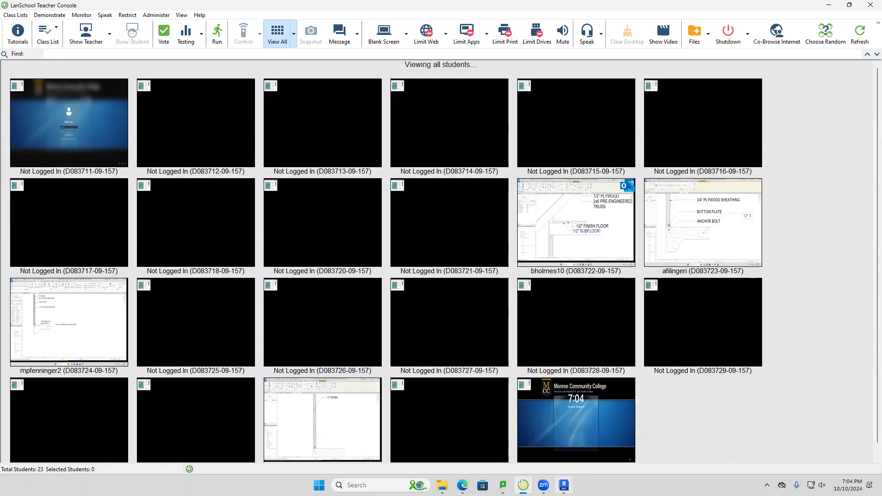
{"action": "mouse_move", "coordinate": [565, 485]}
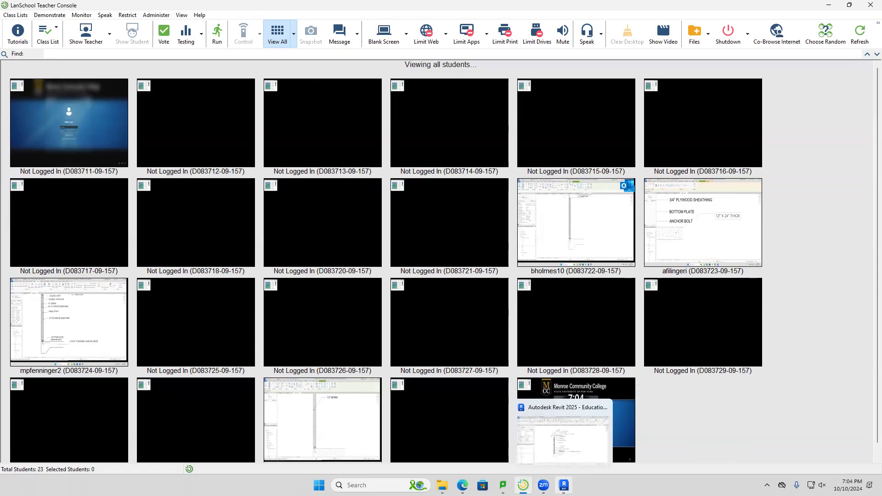
{"action": "left_click", "coordinate": [607, 416]}
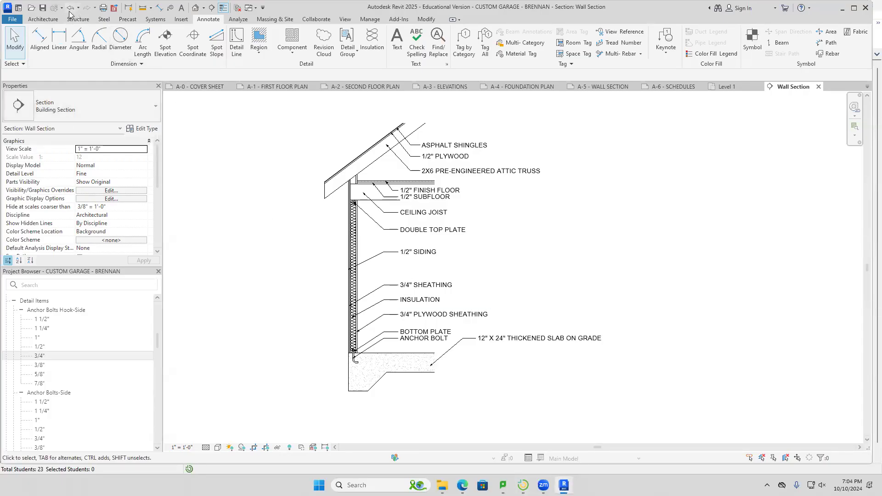
Save the garage project.
{"action": "left_click", "coordinate": [42, 9]}
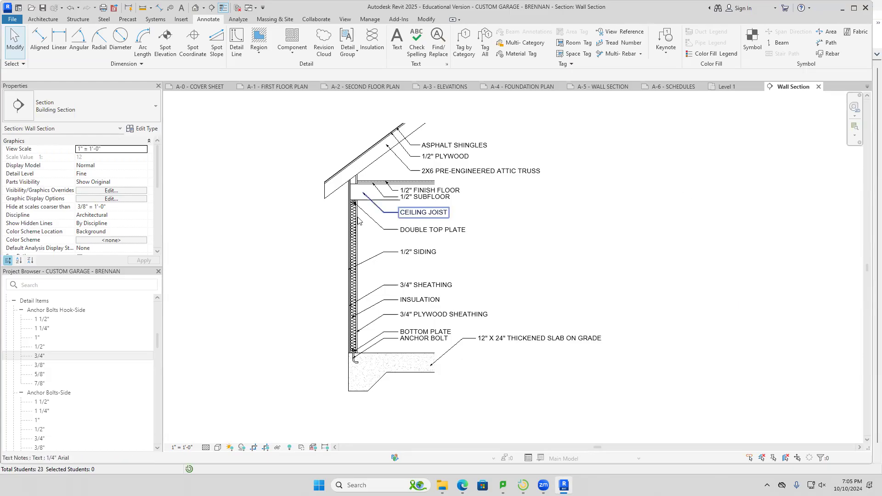
Add a leader note reading "2X4 STUD" between the siding and 3/4" sheathing notes, pointing into the wall core, and end text placement.
{"action": "scroll", "coordinate": [385, 270], "scroll_direction": "up", "scroll_amount": 2}
{"action": "scroll", "coordinate": [385, 269], "scroll_direction": "up", "scroll_amount": 1}
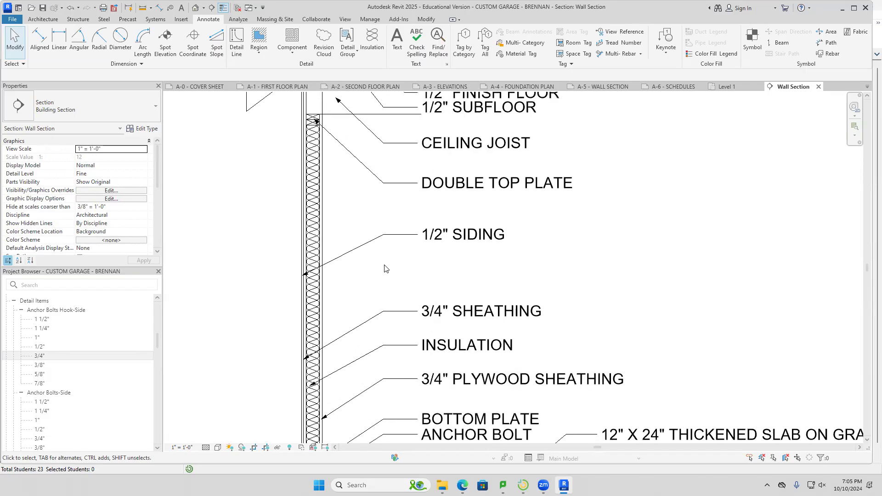
{"action": "scroll", "coordinate": [450, 230], "scroll_direction": "up", "scroll_amount": 5}
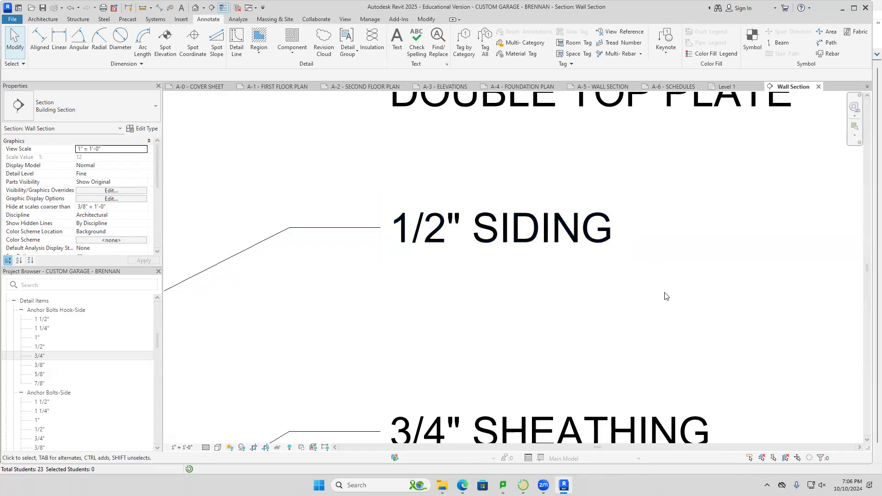
{"action": "scroll", "coordinate": [666, 296], "scroll_direction": "down", "scroll_amount": 5}
{"action": "middle_click_drag", "start_coordinate": [601, 333], "coordinate": [565, 264]}
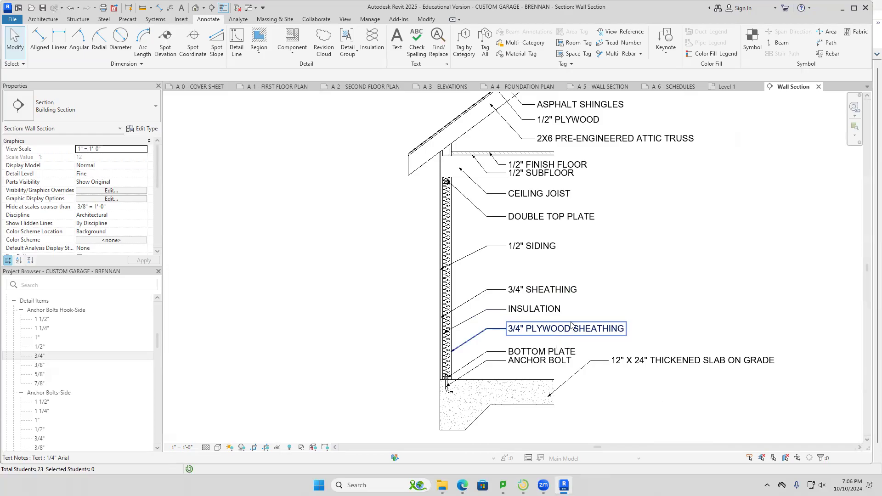
{"action": "scroll", "coordinate": [573, 309], "scroll_direction": "up", "scroll_amount": 2}
{"action": "scroll", "coordinate": [572, 309], "scroll_direction": "up", "scroll_amount": 1}
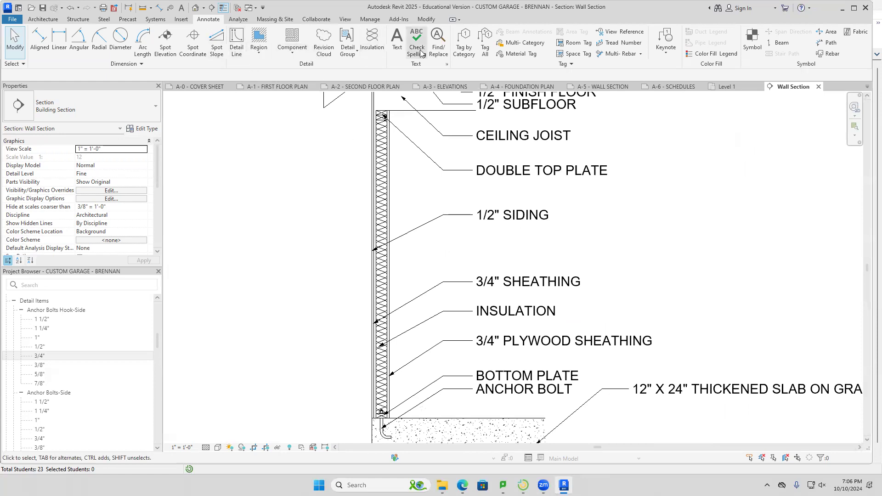
{"action": "left_click", "coordinate": [398, 40]}
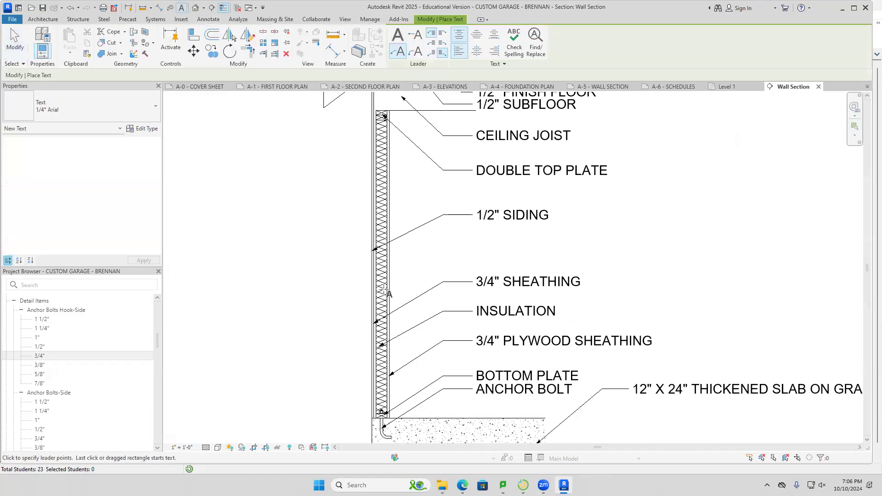
{"action": "left_click", "coordinate": [381, 291]}
{"action": "left_click", "coordinate": [443, 253]}
{"action": "left_click", "coordinate": [472, 256]}
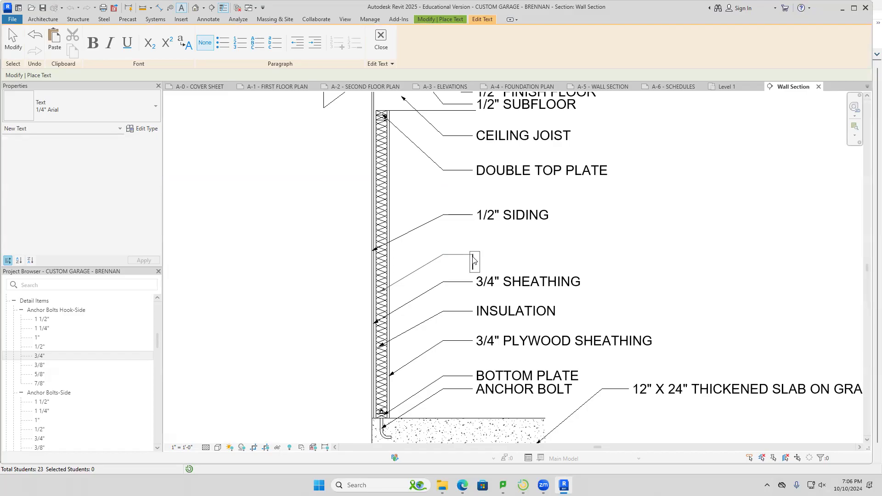
{"action": "type", "text": "2X4 STUD"}
{"action": "left_click", "coordinate": [621, 246]}
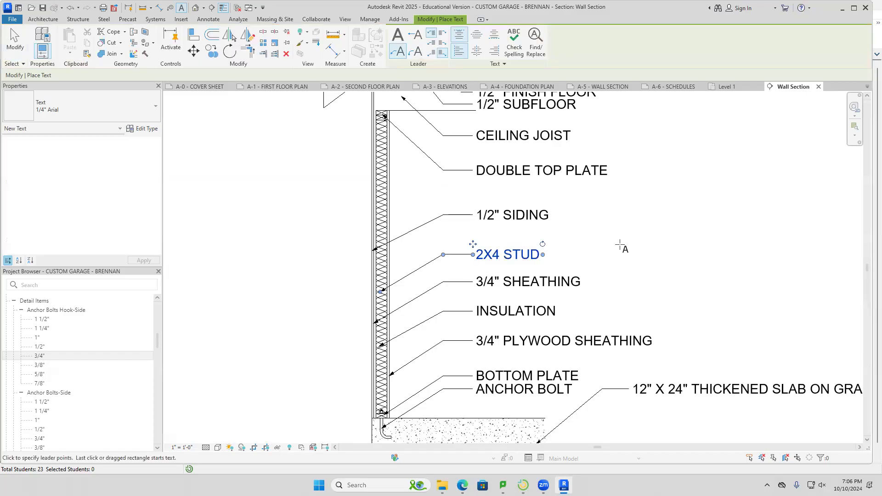
{"action": "key", "text": "Escape"}
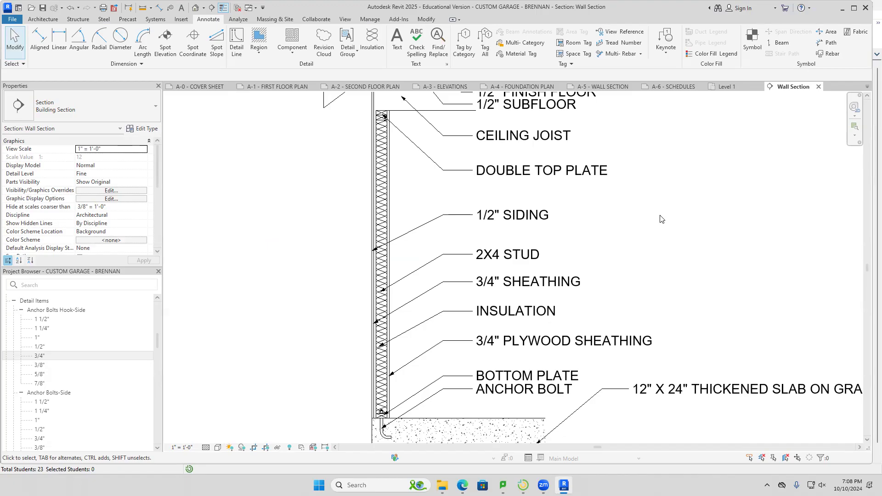
Expand the project's sheet list and open the A-0 - COVER SHEET sheet.
{"action": "mouse_move", "coordinate": [662, 220]}
{"action": "middle_mouse_down"}
{"action": "mouse_move", "coordinate": [658, 258]}
{"action": "mouse_move", "coordinate": [654, 228]}
{"action": "middle_mouse_up"}
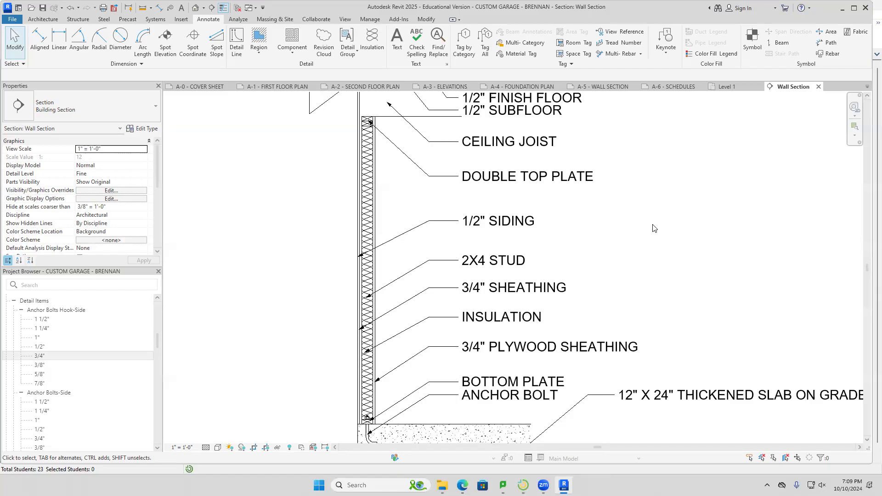
{"action": "scroll", "coordinate": [652, 230], "scroll_direction": "down", "scroll_amount": 3}
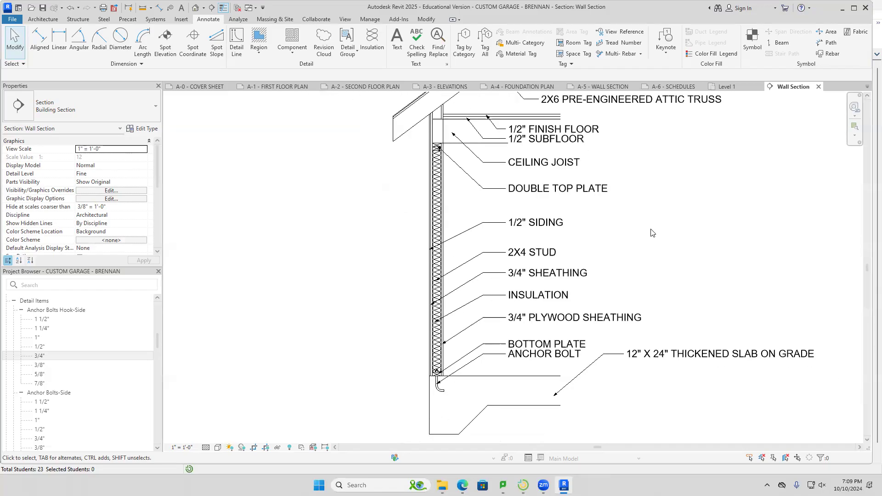
{"action": "middle_click_drag", "start_coordinate": [632, 276], "coordinate": [620, 286]}
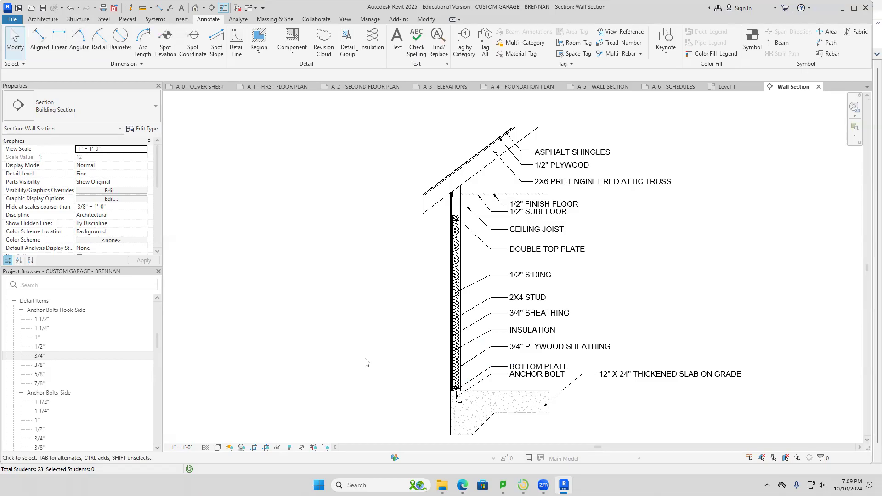
{"action": "left_click_drag", "start_coordinate": [159, 338], "coordinate": [161, 320]}
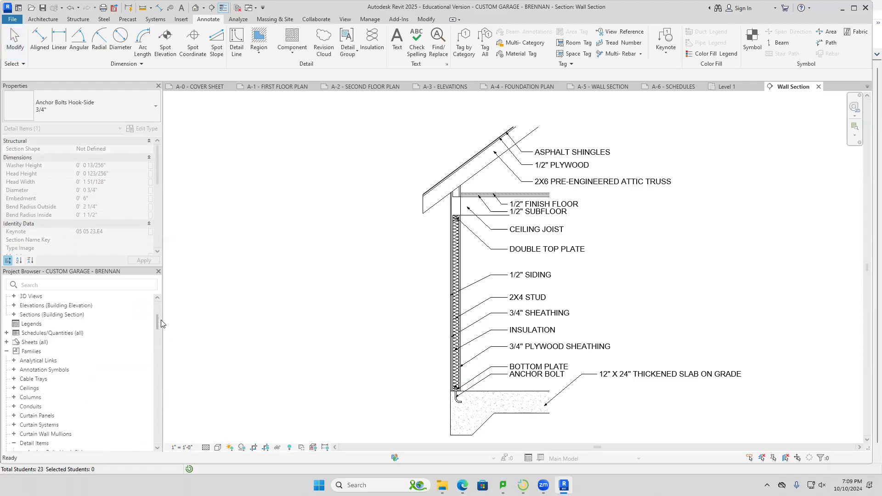
{"action": "left_click", "coordinate": [7, 342]}
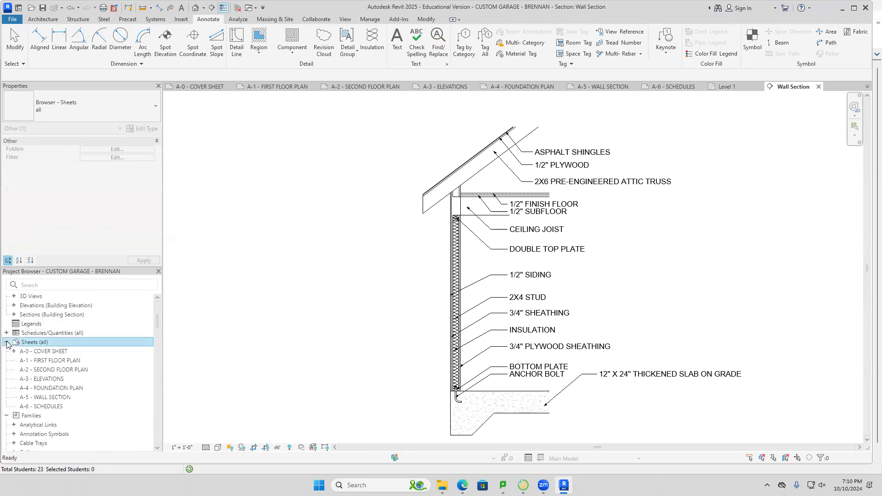
{"action": "double_click", "coordinate": [40, 352]}
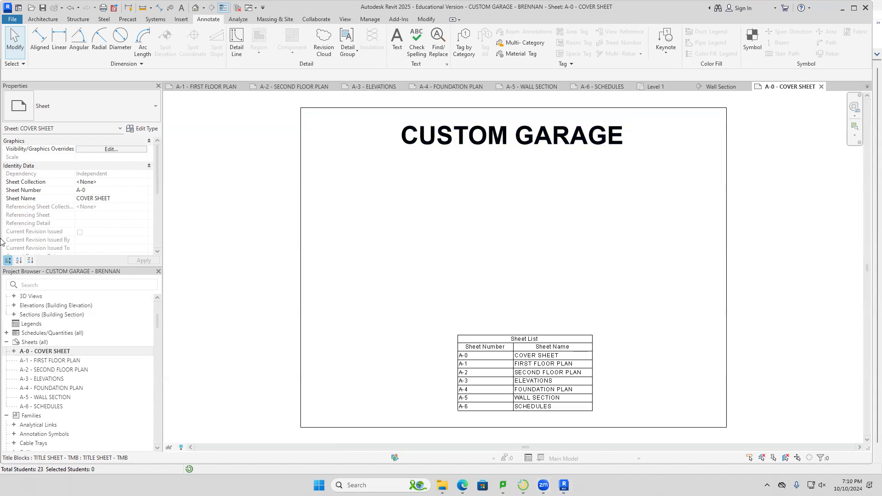
{"action": "left_click", "coordinate": [48, 352]}
{"action": "left_click", "coordinate": [40, 351]}
{"action": "left_click", "coordinate": [33, 343]}
{"action": "right_click", "coordinate": [566, 232]}
{"action": "left_click", "coordinate": [583, 238]}
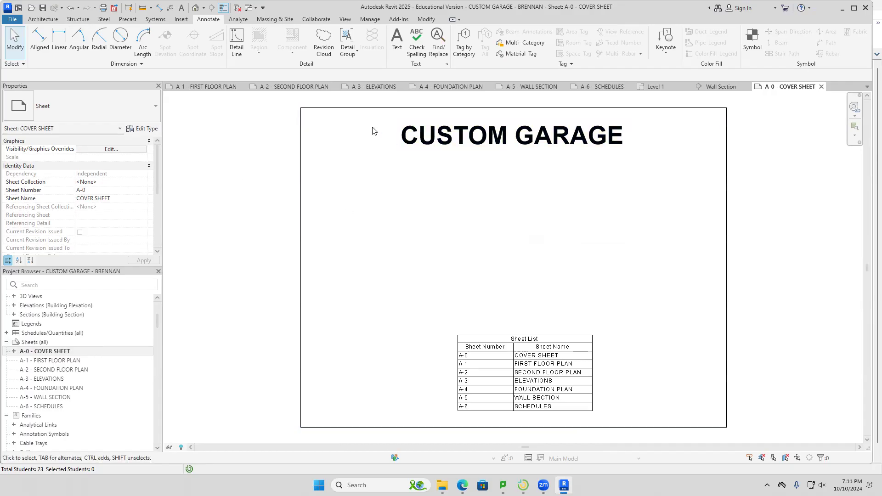
Open the default 3D view and orbit the garage to show the overhead-door front together with the side wall containing the entry door.
{"action": "left_click", "coordinate": [195, 8]}
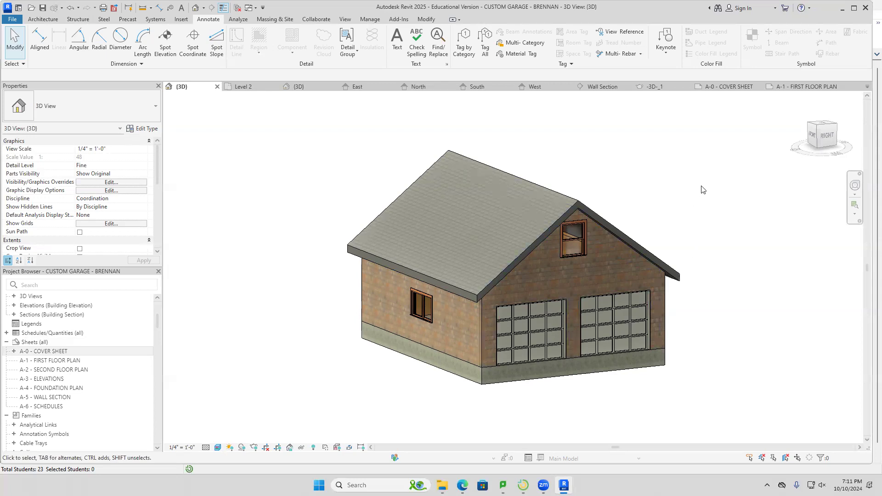
{"action": "middle_click_drag", "start_coordinate": [707, 211], "coordinate": [707, 221]}
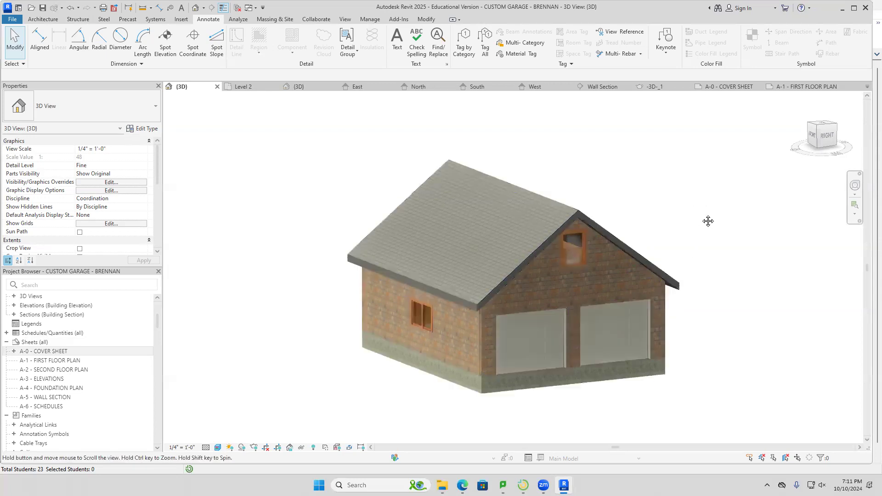
{"action": "middle_click_drag", "start_coordinate": [732, 319], "coordinate": [593, 399], "text": "shift"}
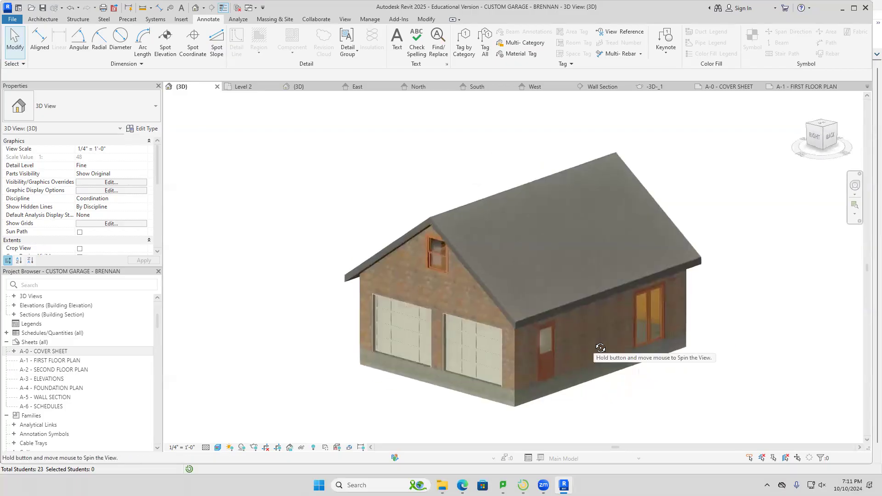
{"action": "middle_click_drag", "start_coordinate": [633, 378], "coordinate": [703, 374], "text": "shift"}
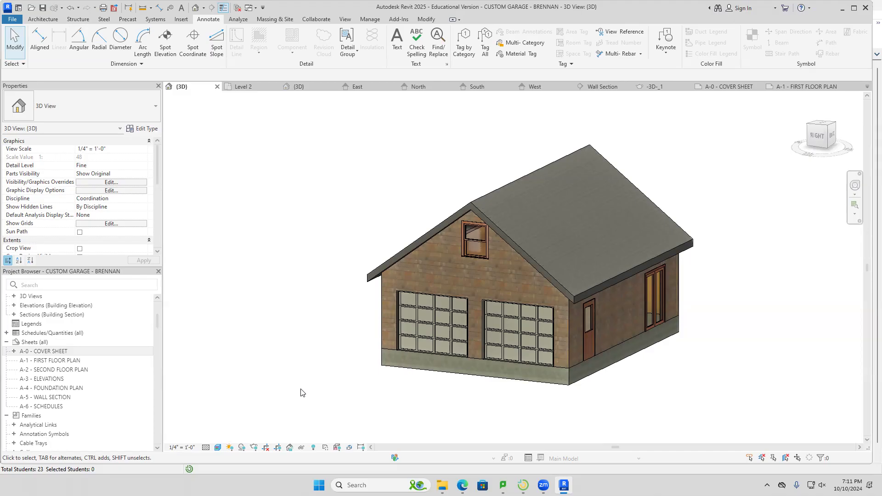
Expand the project's 3D Views list and select the {3D} view.
{"action": "scroll", "coordinate": [96, 361], "scroll_direction": "down", "scroll_amount": 1}
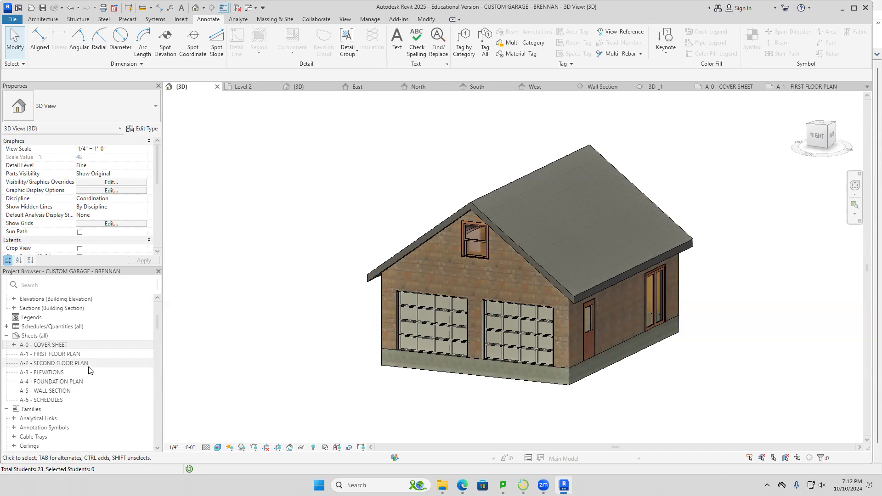
{"action": "scroll", "coordinate": [89, 370], "scroll_direction": "up", "scroll_amount": 3}
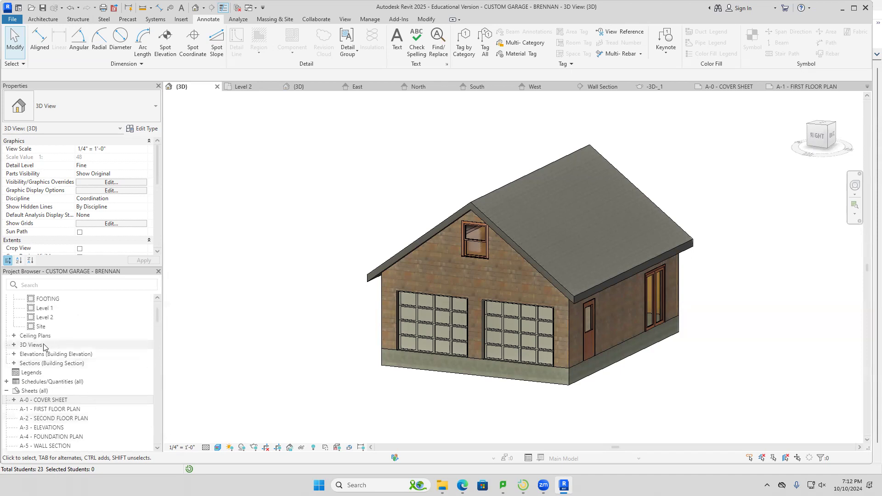
{"action": "left_click", "coordinate": [13, 345]}
{"action": "left_click", "coordinate": [39, 354]}
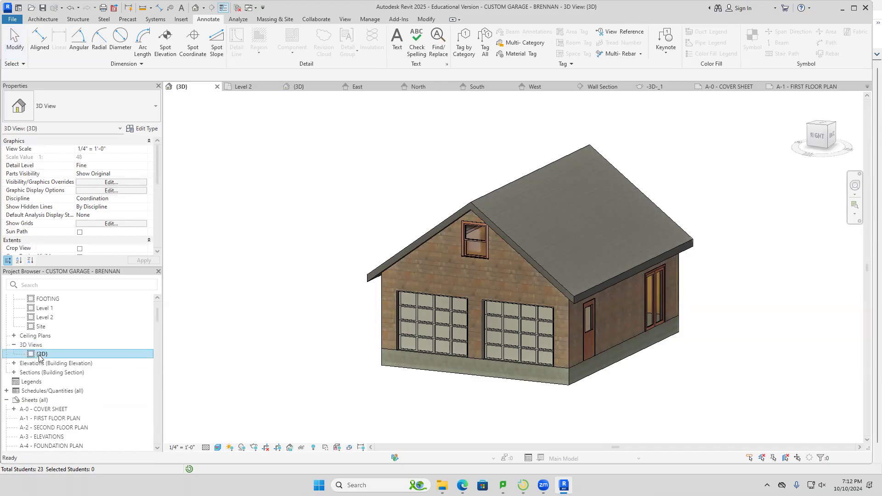
{"action": "left_click", "coordinate": [40, 355]}
{"action": "key", "text": "Return"}
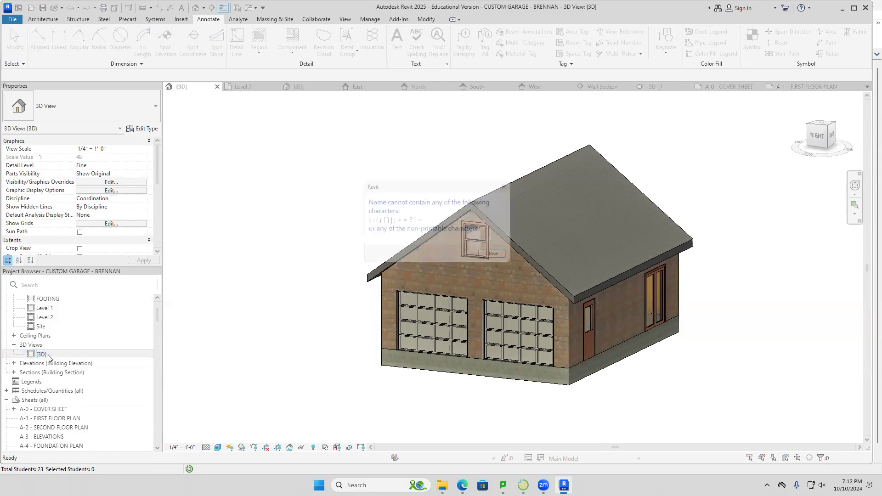
{"action": "left_click", "coordinate": [497, 257]}
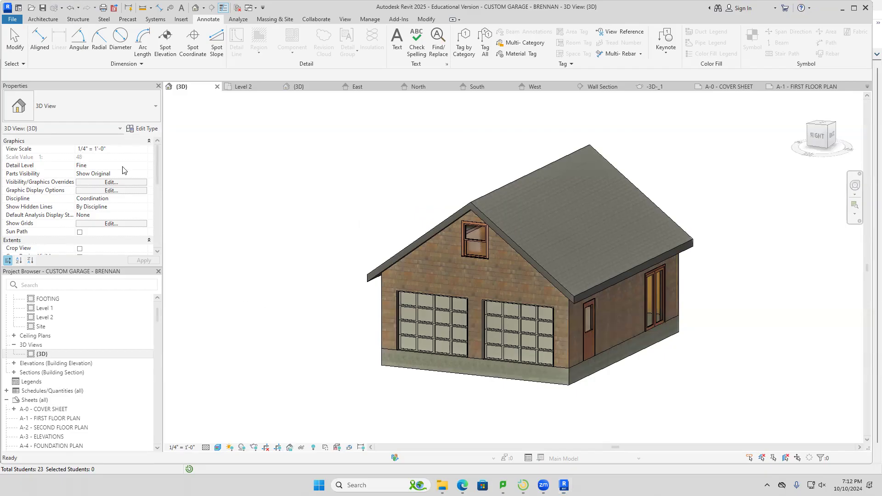
{"action": "left_click", "coordinate": [539, 141]}
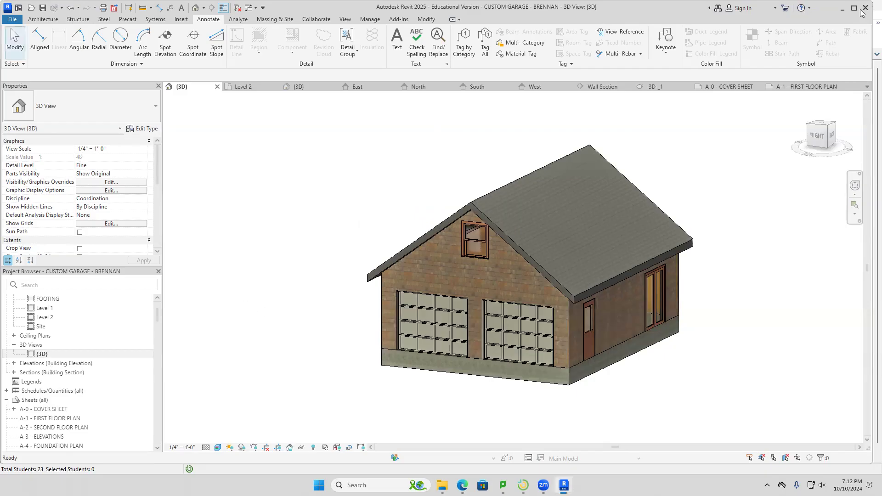
Maximize the program window and rename the {3D} view as 3D GARAGE.
{"action": "left_click", "coordinate": [855, 8]}
{"action": "left_click", "coordinate": [47, 362]}
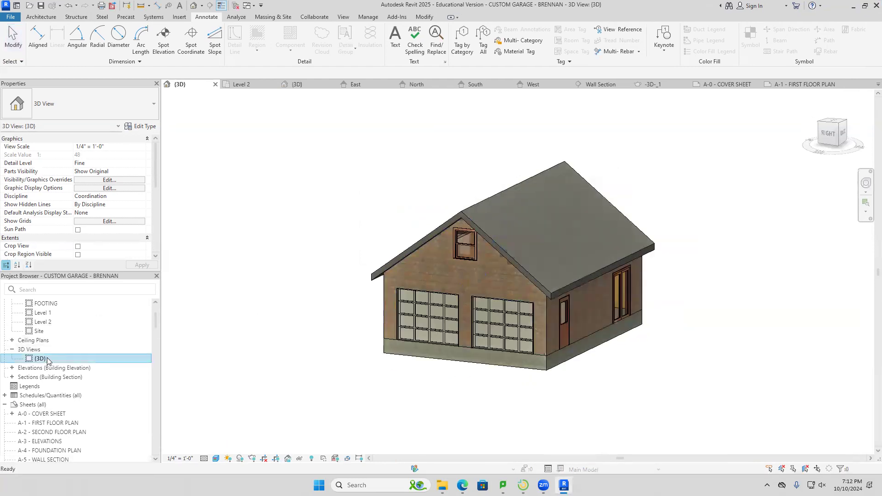
{"action": "left_click", "coordinate": [41, 359]}
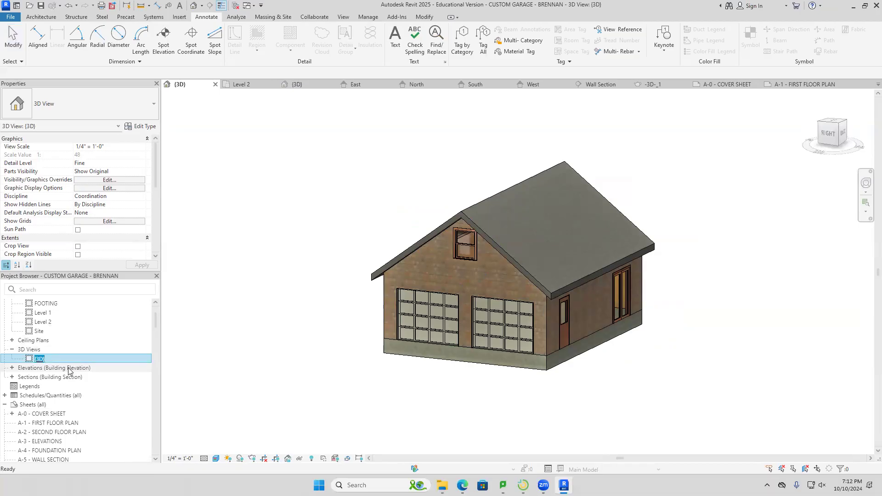
{"action": "type", "text": "3D GAAGE"}
{"action": "key", "text": "BackSpace"}
{"action": "key", "text": "BackSpace"}
{"action": "key", "text": "BackSpace"}
{"action": "type", "text": "RAGE"}
{"action": "left_click", "coordinate": [269, 405]}
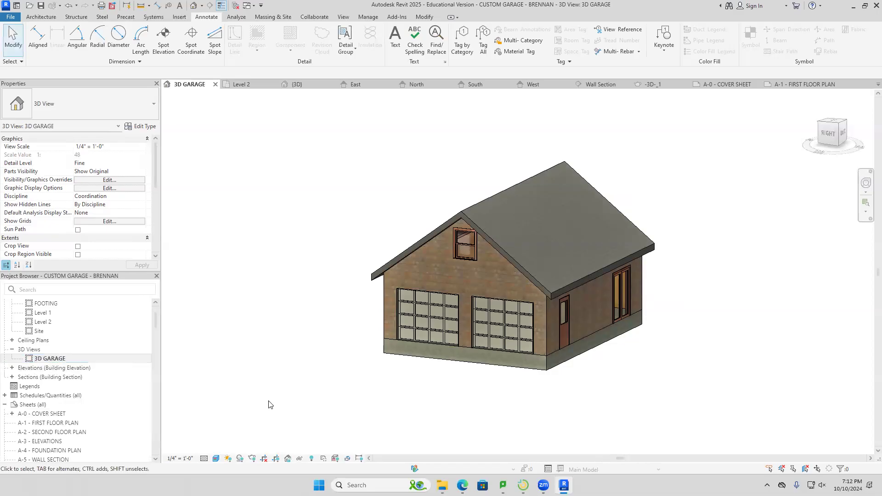
Save the 3D GARAGE view to the project as an image named "3D GARAGE IMAGE".
{"action": "left_click", "coordinate": [49, 360]}
{"action": "right_click", "coordinate": [49, 361]}
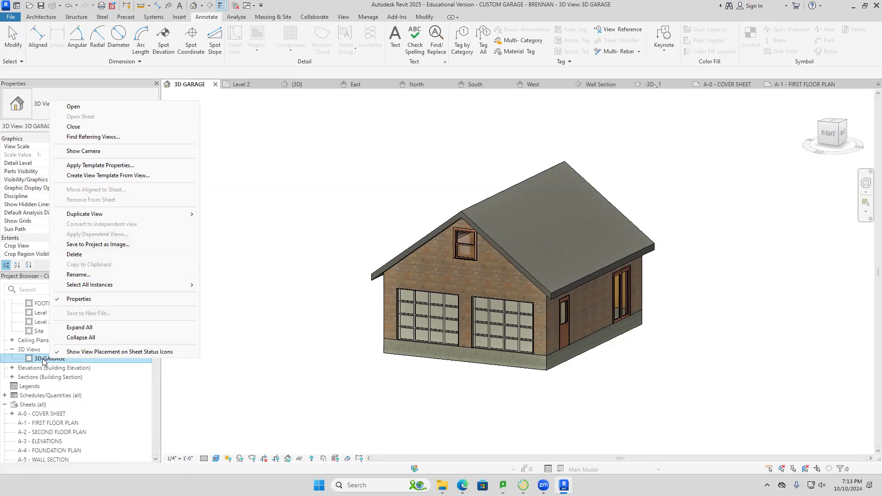
{"action": "mouse_move", "coordinate": [79, 286]}
{"action": "left_click", "coordinate": [113, 247]}
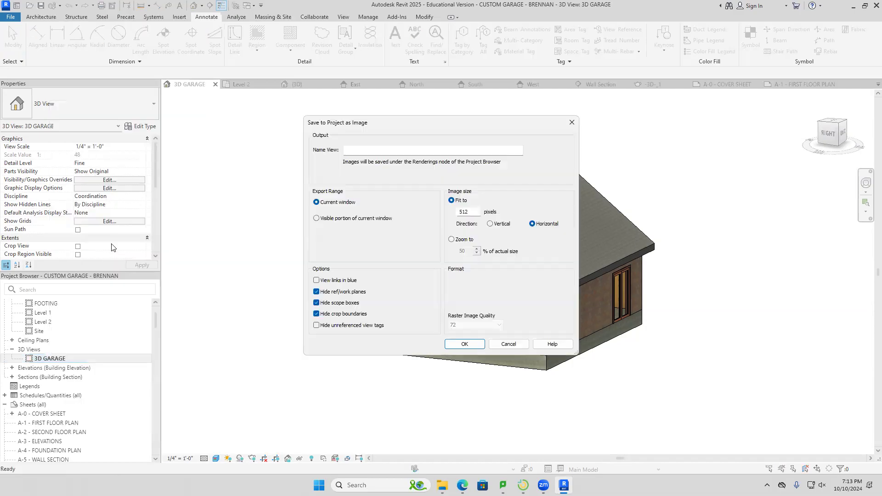
{"action": "left_click", "coordinate": [394, 152]}
{"action": "type", "text": "3D GARAGE IMAGE"}
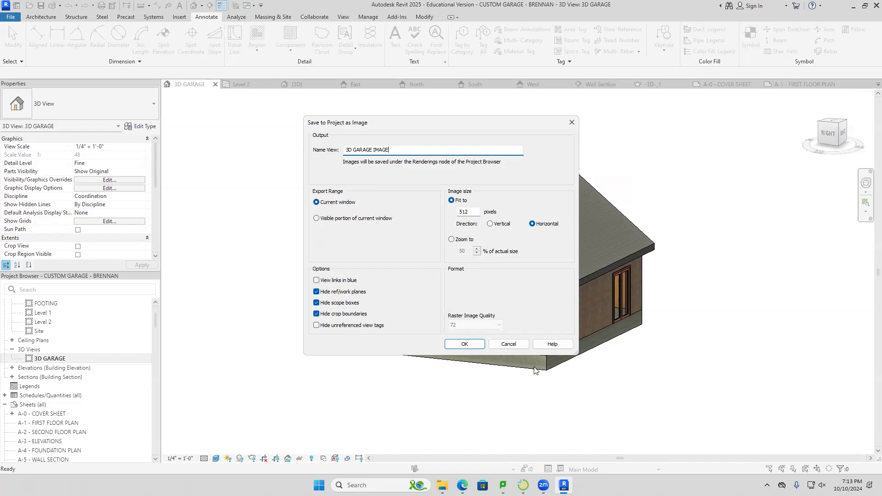
{"action": "left_click", "coordinate": [468, 345]}
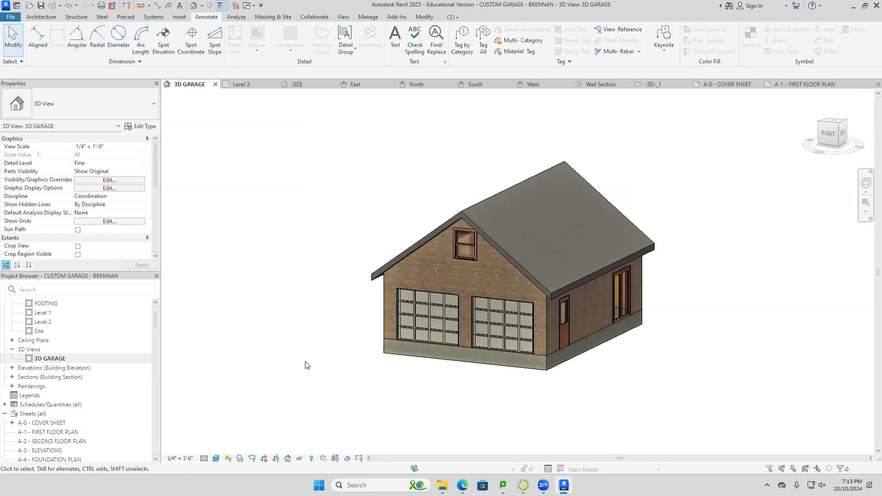
Save a second project image of the 3D GARAGE view, named "3D GARAGE IMAGE 2".
{"action": "left_click", "coordinate": [68, 358]}
{"action": "right_click", "coordinate": [68, 356]}
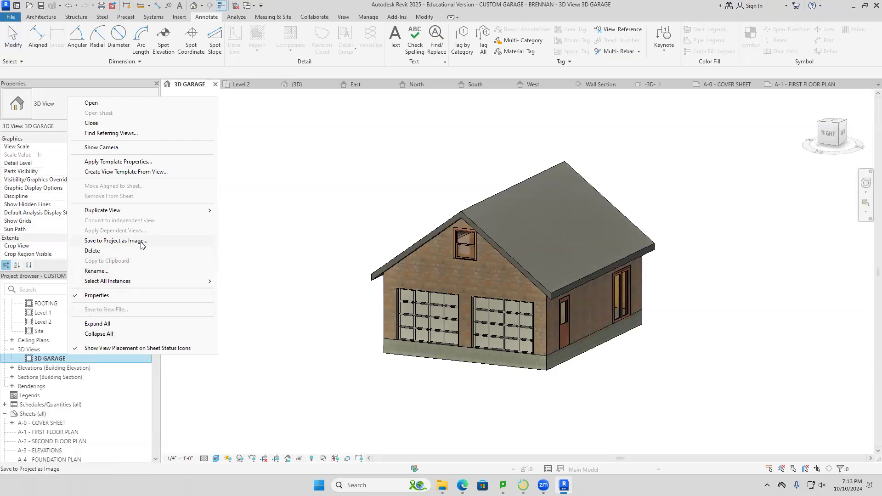
{"action": "left_click", "coordinate": [115, 241]}
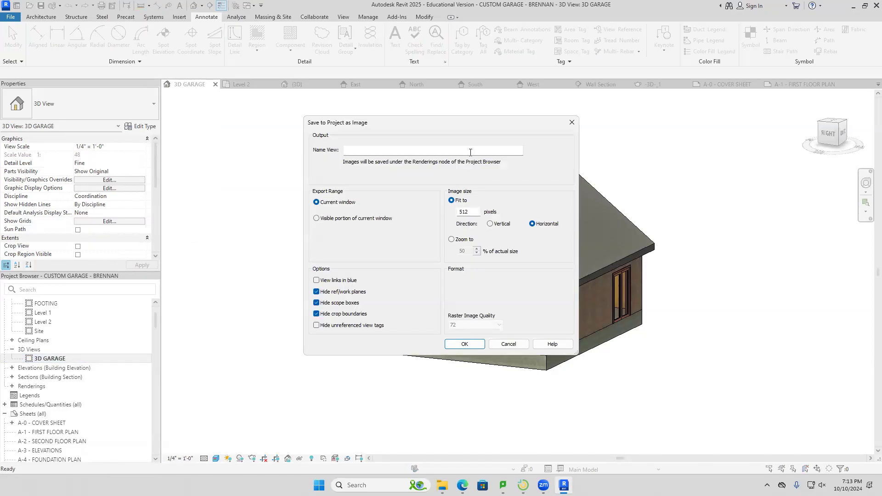
{"action": "type", "text": "3D GARAGE IMAGE 2"}
{"action": "left_click", "coordinate": [478, 348]}
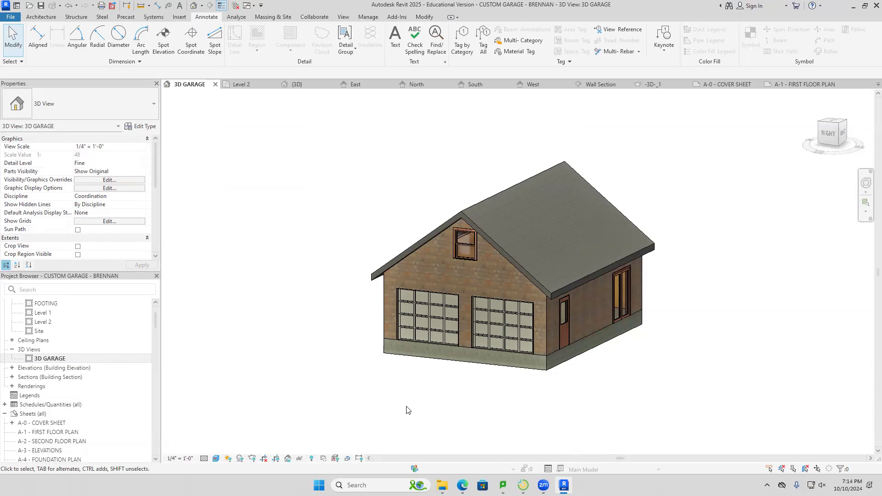
Open the A-0 - COVER SHEET sheet and place the 3D GARAGE IMAGE rendering between the title and the sheet list.
{"action": "double_click", "coordinate": [49, 423]}
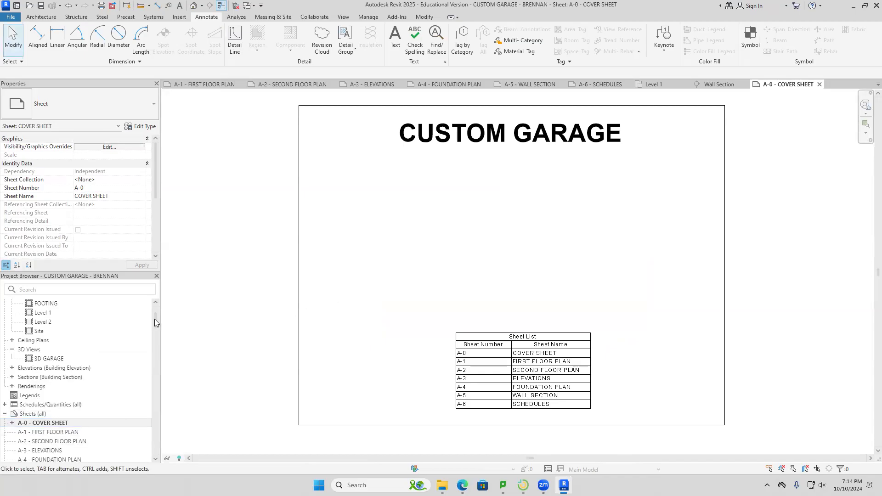
{"action": "left_click", "coordinate": [12, 386]}
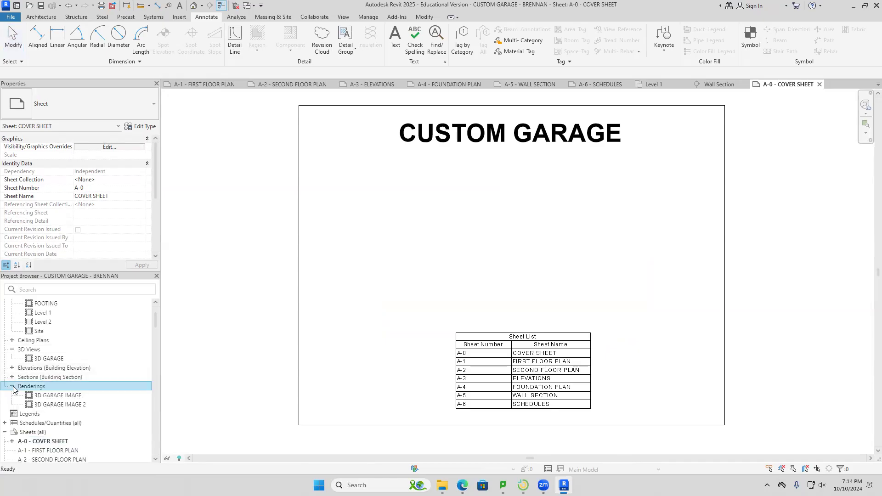
{"action": "left_click_drag", "start_coordinate": [42, 398], "coordinate": [526, 224]}
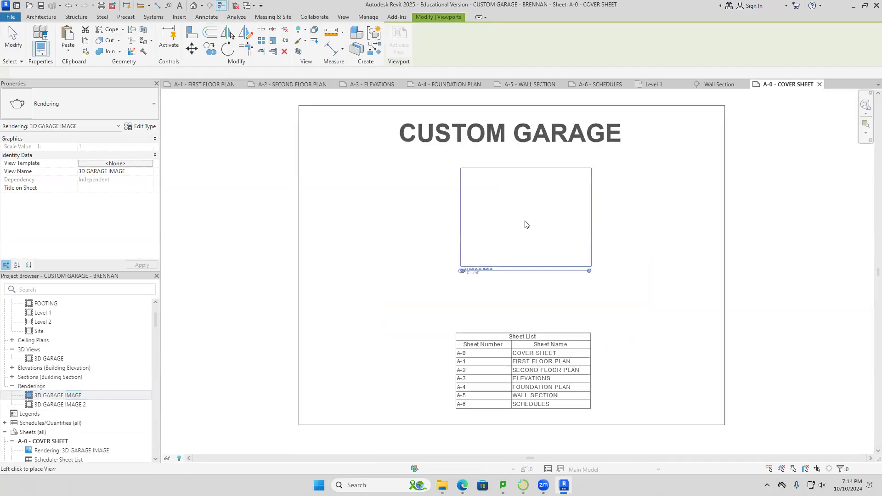
{"action": "left_click", "coordinate": [508, 243]}
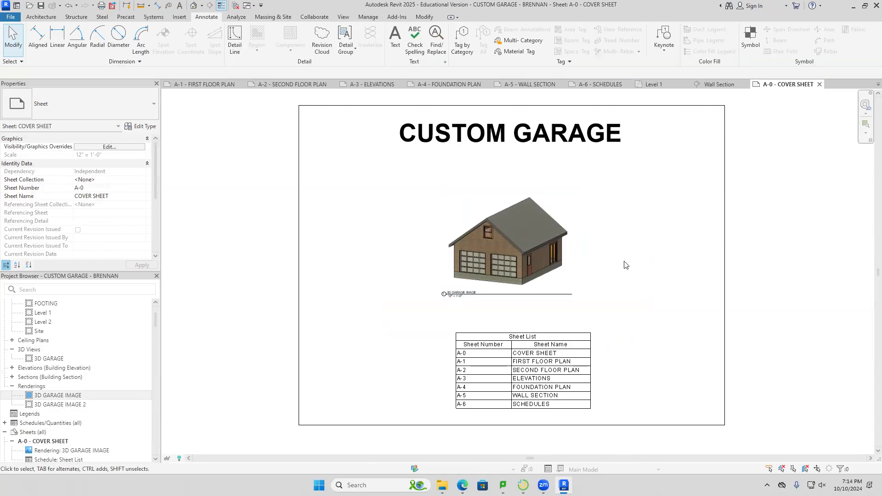
Activate the rendering's viewport, enlarge the garage image proportionally to about 13.6 inches wide, and deactivate the viewport.
{"action": "left_click", "coordinate": [602, 248]}
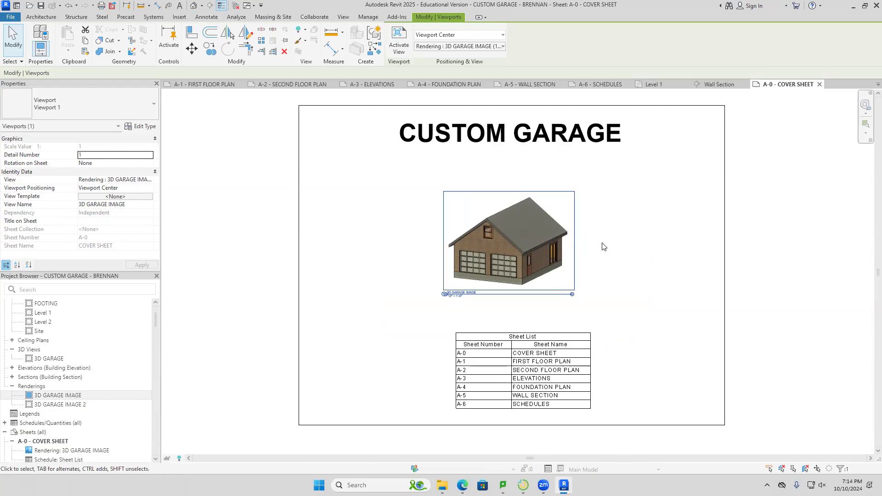
{"action": "double_click", "coordinate": [571, 240]}
{"action": "left_click", "coordinate": [573, 250]}
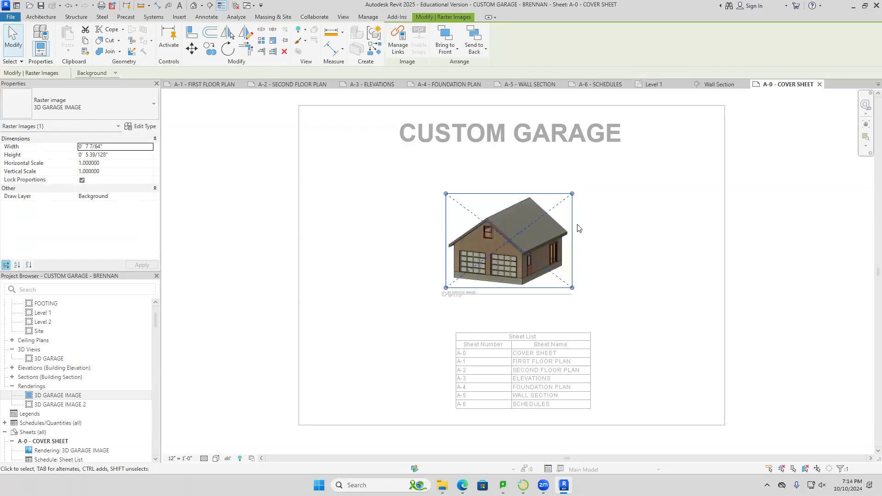
{"action": "left_click_drag", "start_coordinate": [572, 194], "coordinate": [631, 149]}
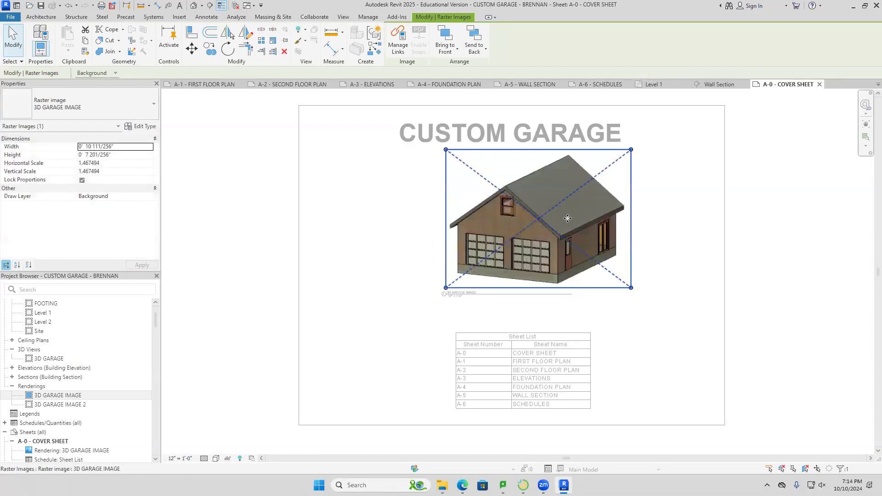
{"action": "left_click_drag", "start_coordinate": [445, 288], "coordinate": [385, 318]}
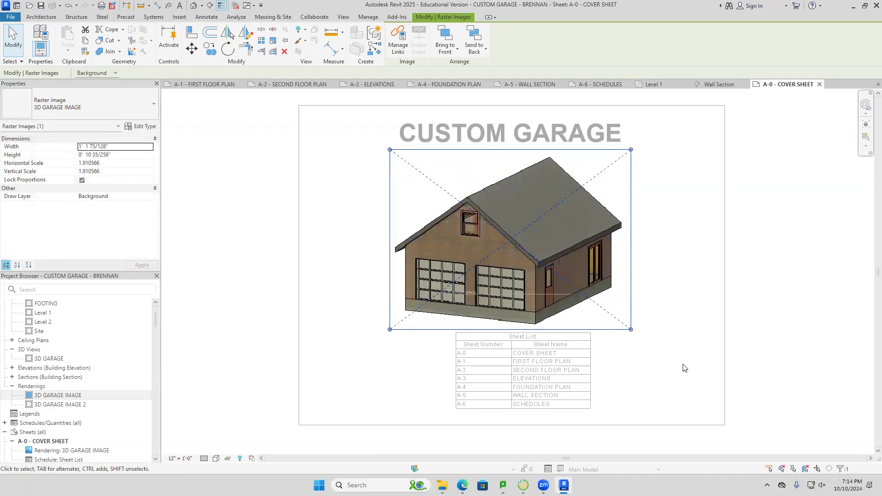
{"action": "key", "text": "Escape"}
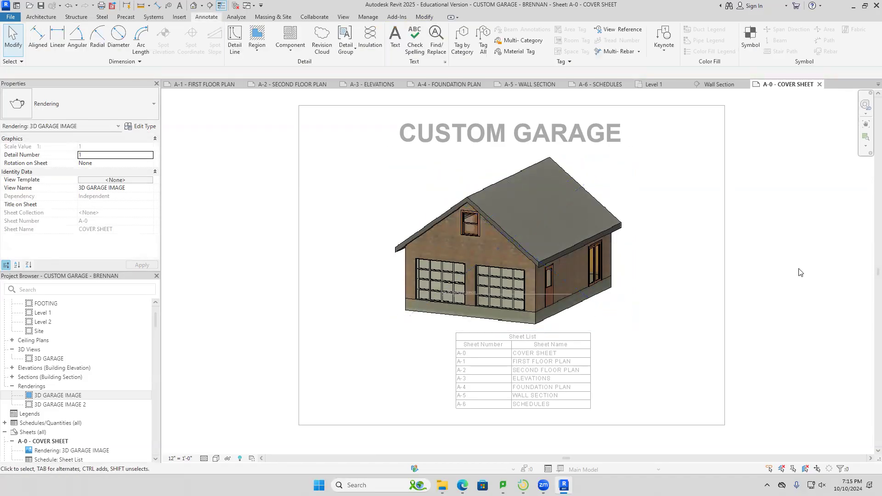
{"action": "left_click", "coordinate": [796, 264]}
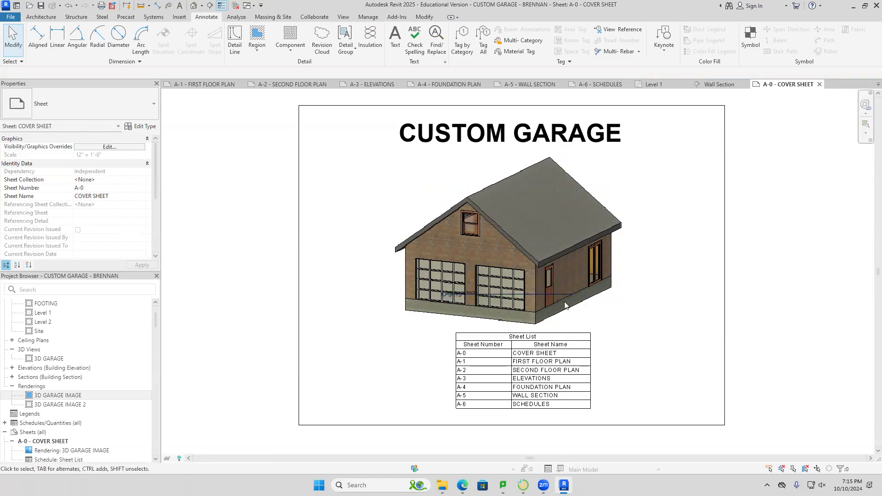
Move the rendering's view title down and left, to just below the garage image's foundation, and clear the selection.
{"action": "left_click", "coordinate": [540, 294]}
{"action": "left_click_drag", "start_coordinate": [524, 307], "coordinate": [482, 327]}
{"action": "left_click", "coordinate": [679, 270]}
{"action": "left_click", "coordinate": [751, 250]}
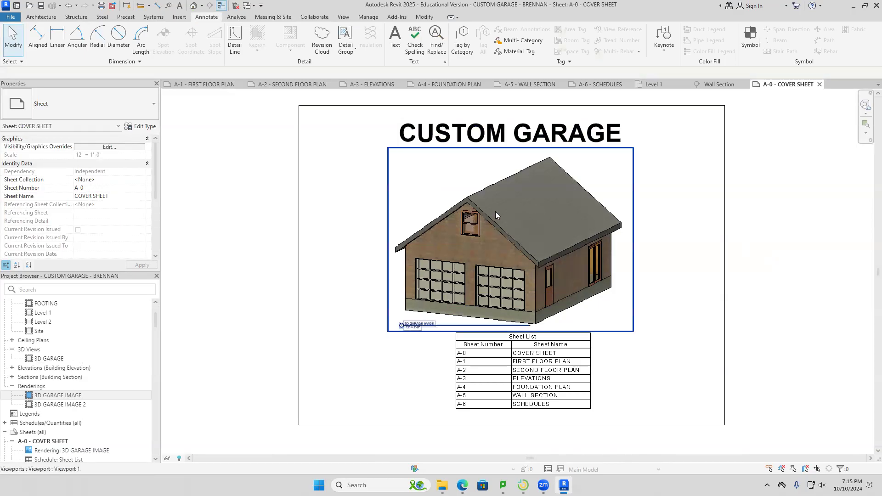
Reactivate the viewport, shrink the garage image proportionally to about 12.7 inches wide, and move it up to just beneath the CUSTOM GARAGE title.
{"action": "scroll", "coordinate": [486, 220], "scroll_direction": "up", "scroll_amount": 2}
{"action": "scroll", "coordinate": [486, 221], "scroll_direction": "down", "scroll_amount": 2}
{"action": "double_click", "coordinate": [539, 209]}
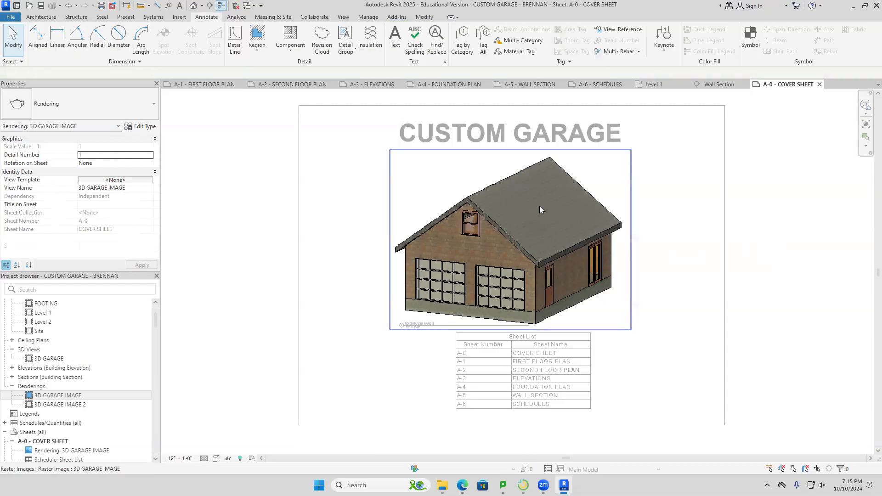
{"action": "left_click", "coordinate": [630, 168]}
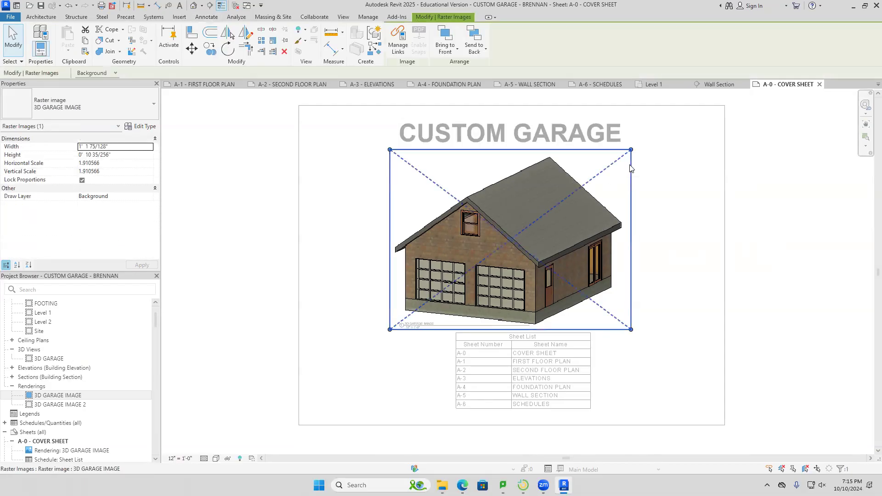
{"action": "left_click_drag", "start_coordinate": [631, 150], "coordinate": [616, 161]}
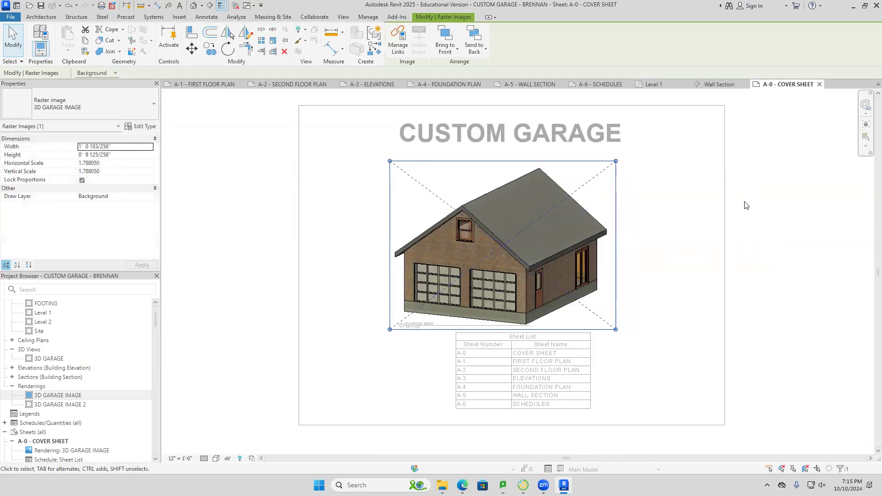
{"action": "mouse_move", "coordinate": [563, 230]}
{"action": "left_mouse_down"}
{"action": "mouse_move", "coordinate": [573, 216]}
{"action": "mouse_move", "coordinate": [566, 218]}
{"action": "left_mouse_up"}
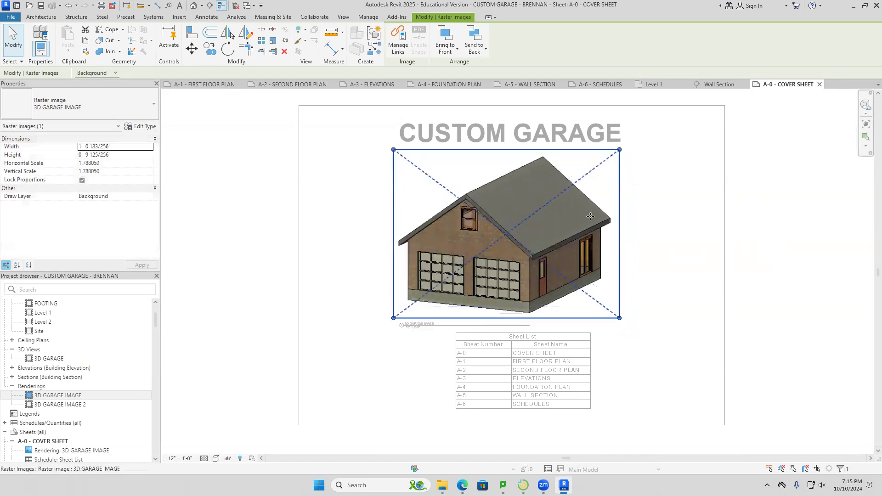
Deactivate the rendering's viewport, lengthen its view title line to span the full image width, and clear the selection.
{"action": "left_click", "coordinate": [878, 254]}
{"action": "left_click", "coordinate": [761, 249]}
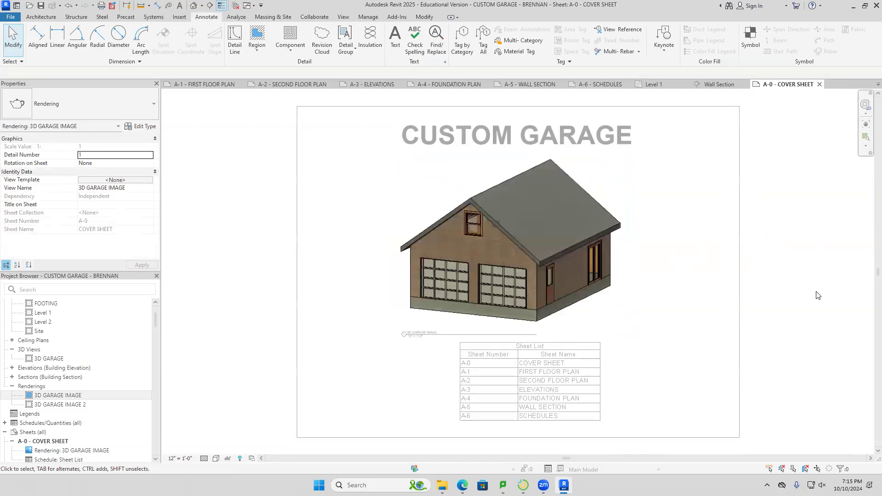
{"action": "left_click", "coordinate": [792, 278]}
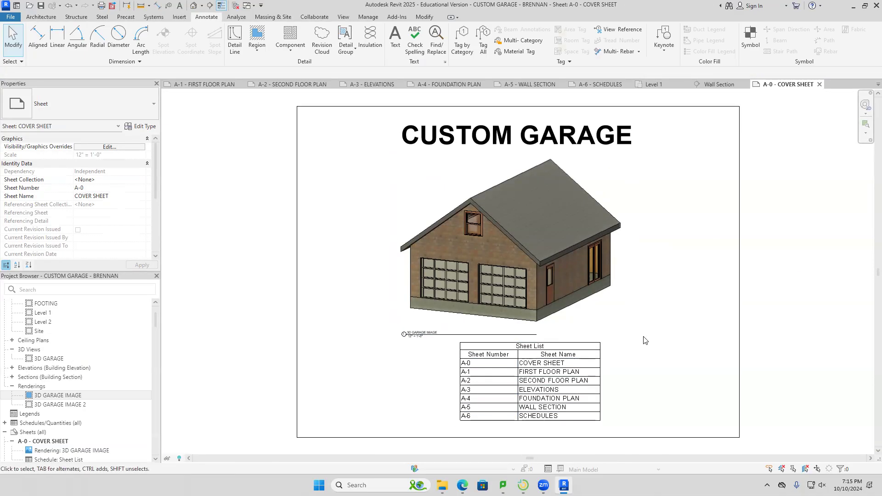
{"action": "left_click", "coordinate": [633, 301]}
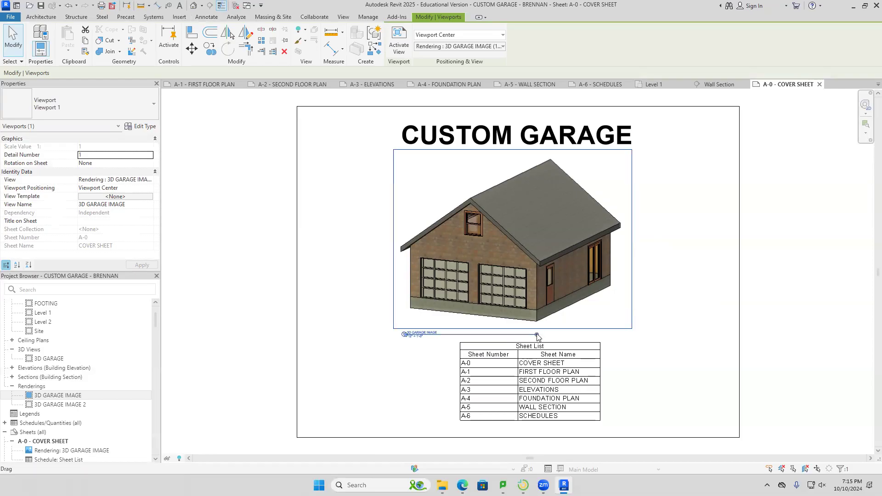
{"action": "left_click_drag", "start_coordinate": [537, 334], "coordinate": [539, 339]}
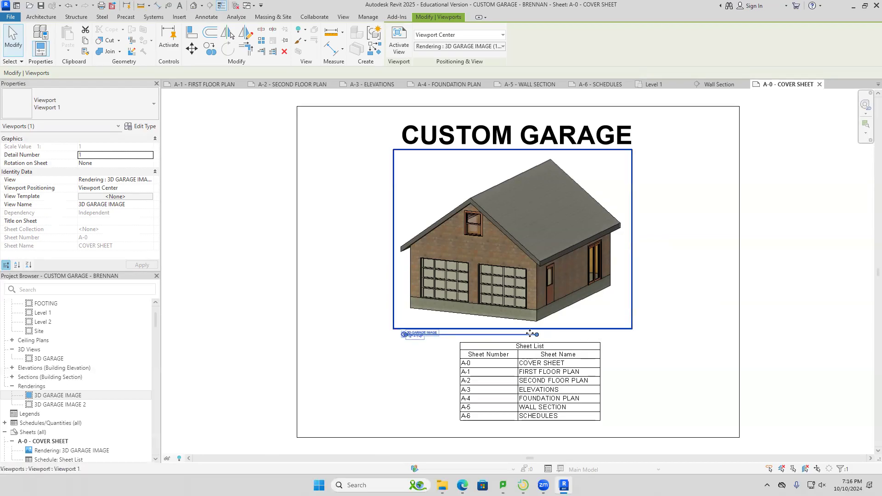
{"action": "left_click_drag", "start_coordinate": [537, 335], "coordinate": [631, 336]}
{"action": "left_click", "coordinate": [789, 332]}
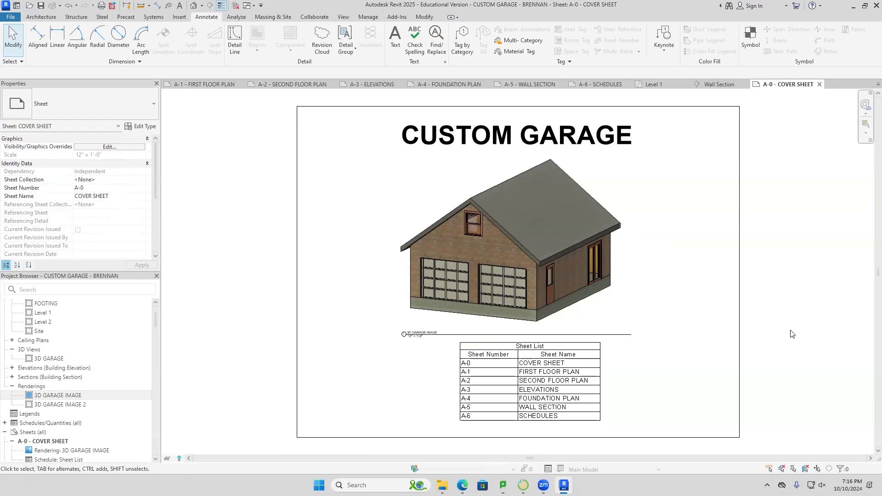
Open the A-1 - FIRST FLOOR PLAN sheet and place the Level 1 floor plan around the ATTIC STAIRS note.
{"action": "mouse_move", "coordinate": [524, 485]}
{"action": "scroll", "coordinate": [90, 422], "scroll_direction": "down", "scroll_amount": 5}
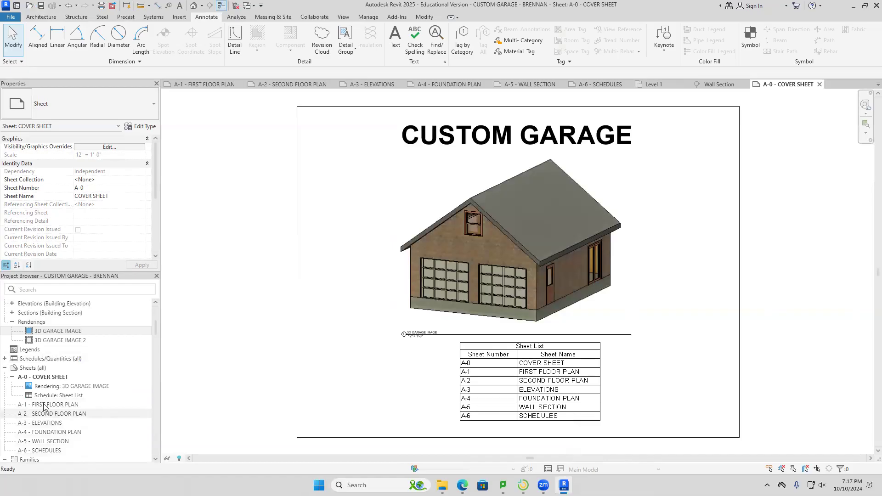
{"action": "left_click", "coordinate": [45, 405]}
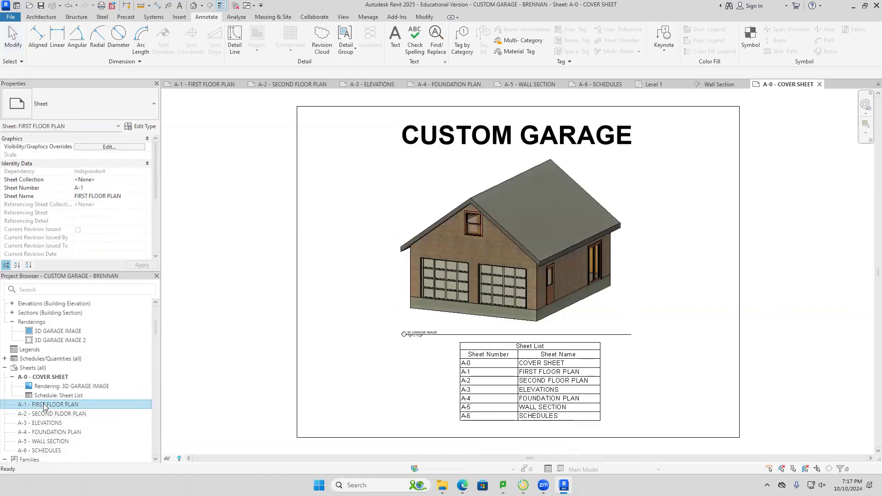
{"action": "double_click", "coordinate": [45, 406]}
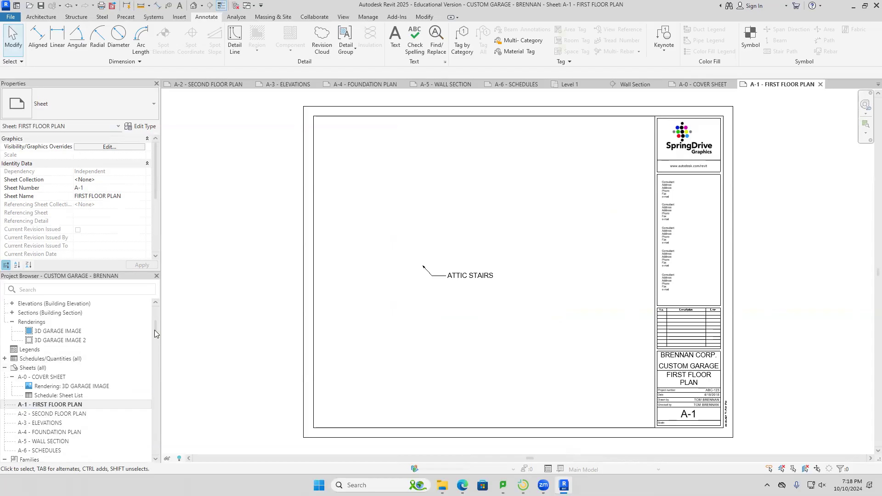
{"action": "left_click_drag", "start_coordinate": [155, 329], "coordinate": [155, 305]}
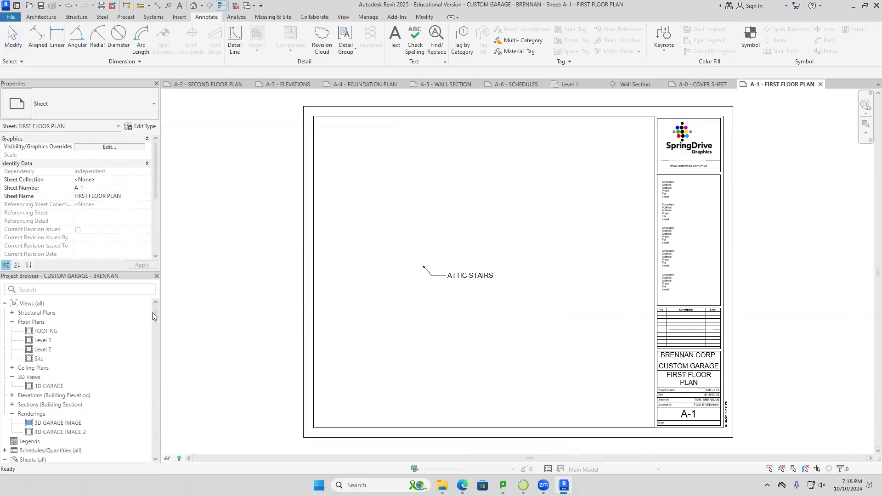
{"action": "left_click", "coordinate": [48, 342]}
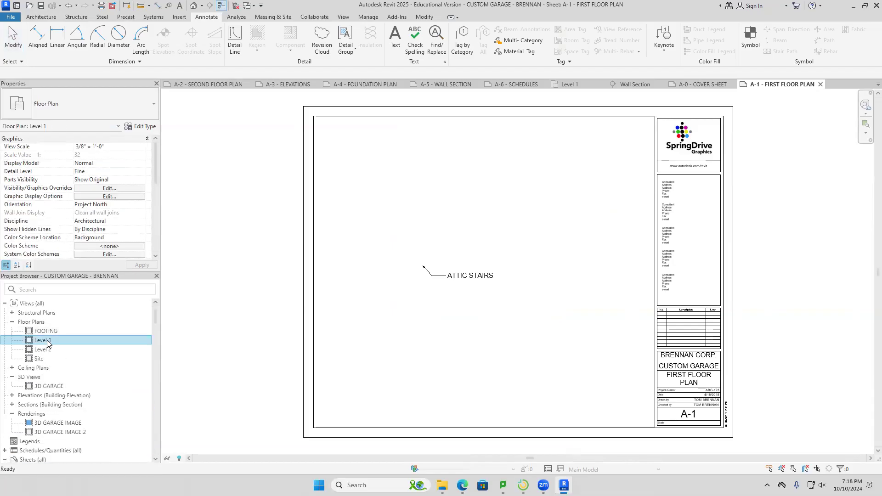
{"action": "left_click_drag", "start_coordinate": [48, 342], "coordinate": [284, 323]}
{"action": "left_click_drag", "start_coordinate": [473, 301], "coordinate": [473, 304]}
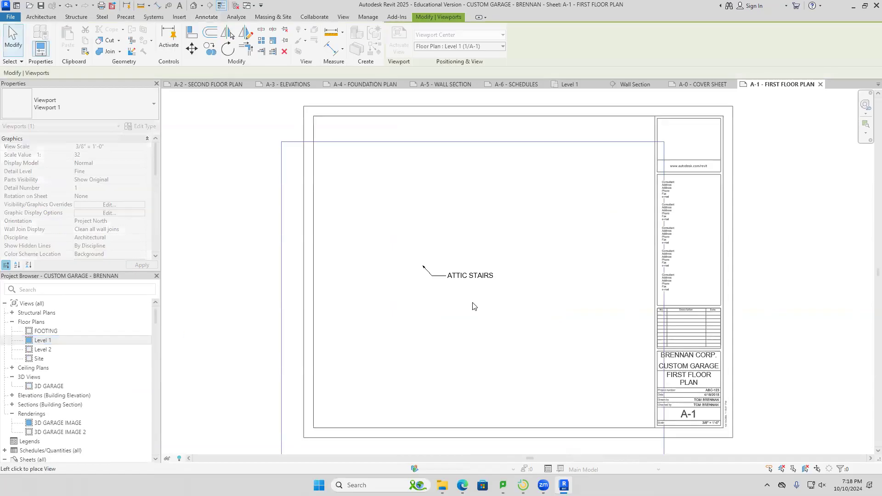
{"action": "left_click", "coordinate": [477, 278]}
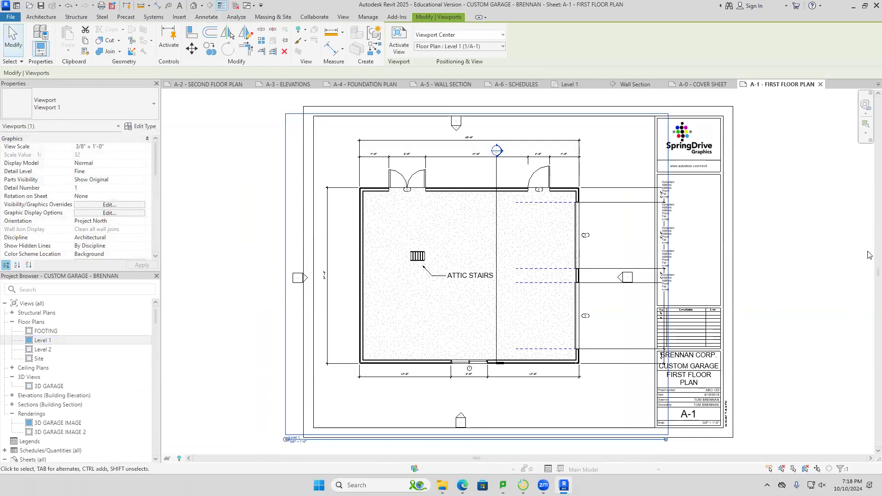
{"action": "left_click", "coordinate": [781, 247]}
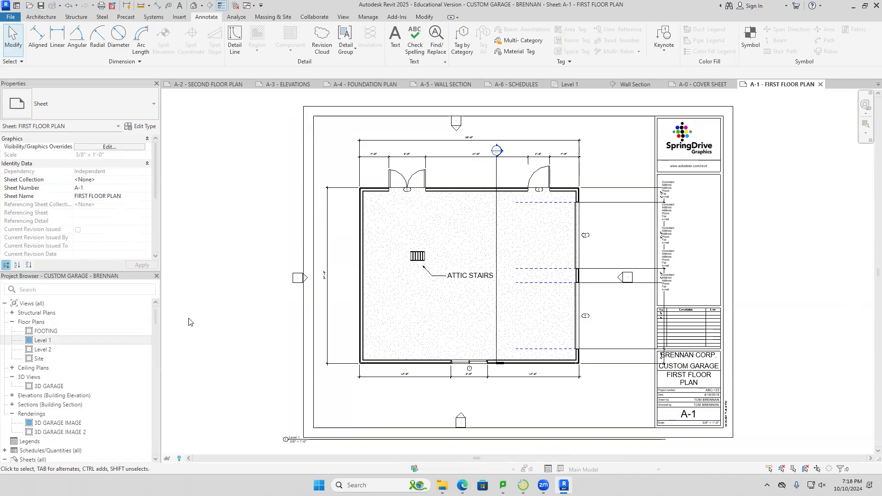
Open the Level 1 floor plan and hide the section marker's whole category in that view.
{"action": "double_click", "coordinate": [42, 340]}
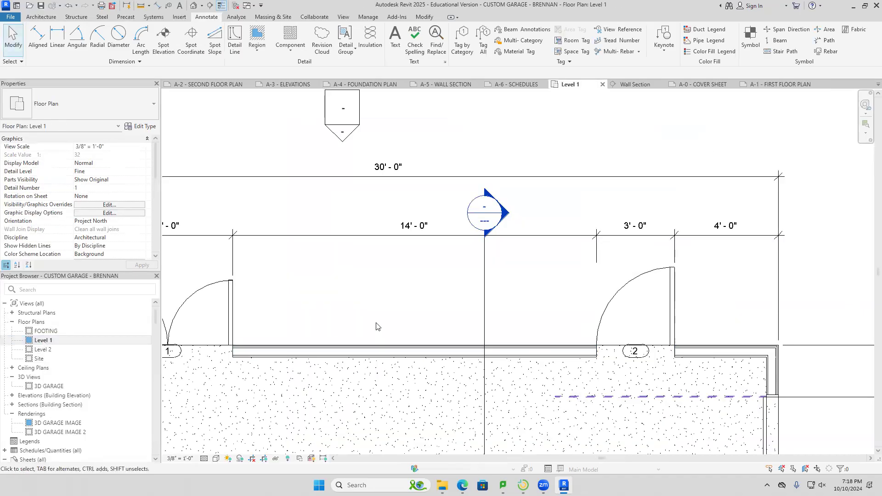
{"action": "scroll", "coordinate": [375, 321], "scroll_direction": "down", "scroll_amount": 4}
{"action": "mouse_move", "coordinate": [397, 279]}
{"action": "middle_mouse_down"}
{"action": "mouse_move", "coordinate": [417, 215]}
{"action": "mouse_move", "coordinate": [434, 218]}
{"action": "middle_mouse_up"}
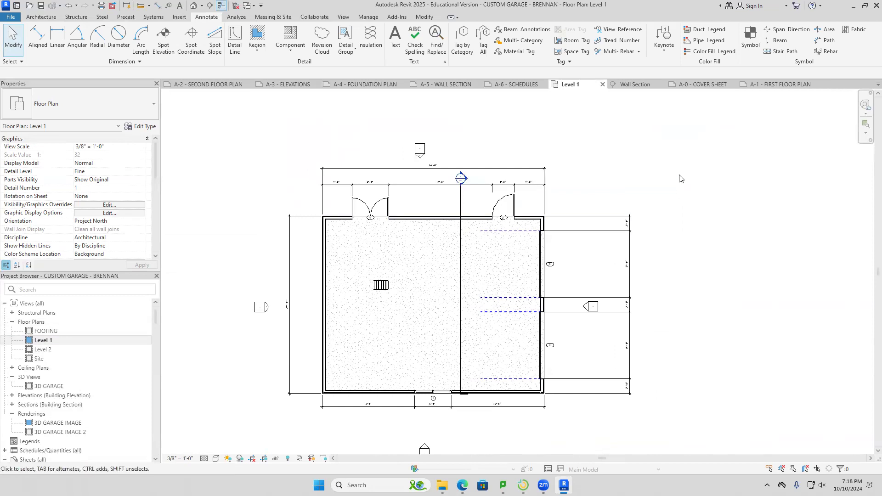
{"action": "left_click", "coordinate": [460, 269]}
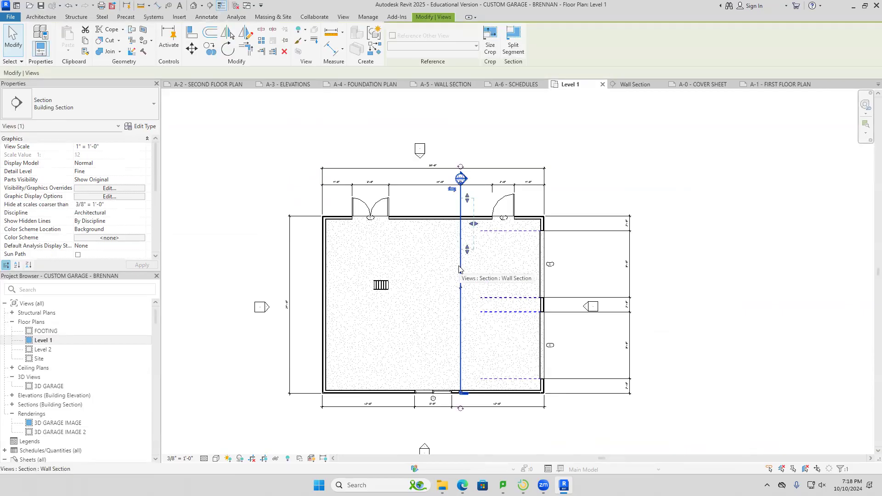
{"action": "right_click", "coordinate": [459, 269]}
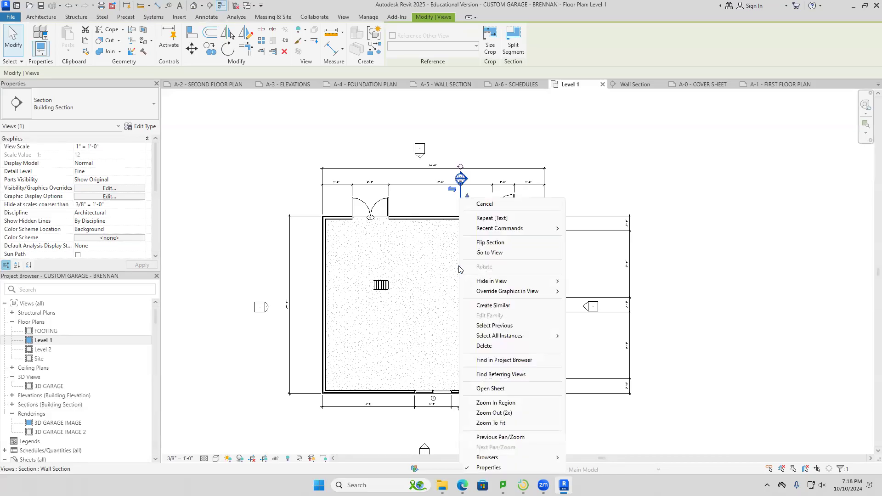
{"action": "mouse_move", "coordinate": [492, 282]}
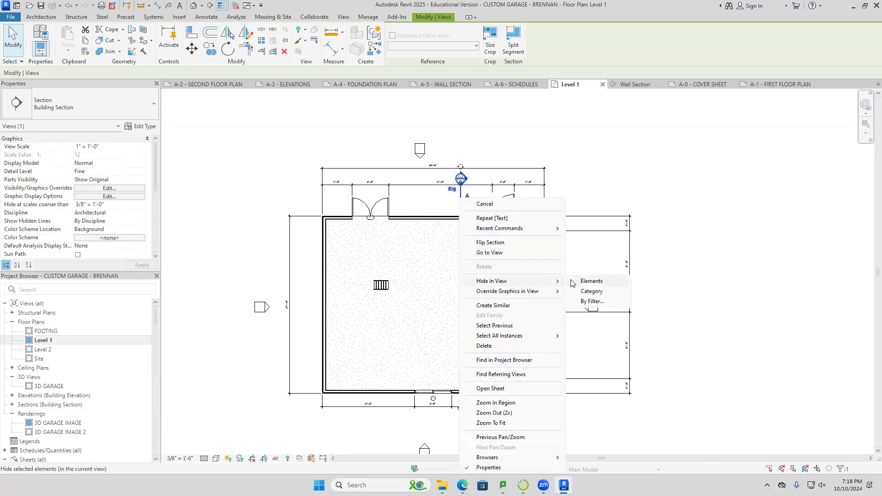
{"action": "left_click", "coordinate": [591, 292]}
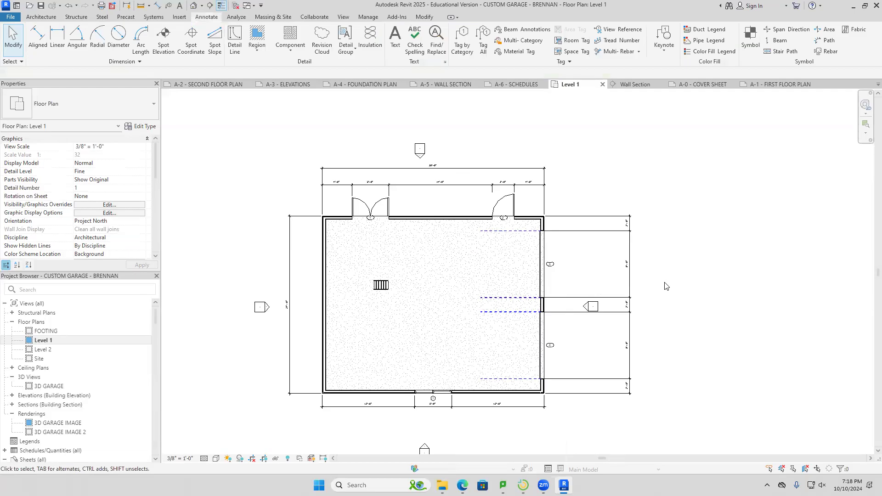
Hide the elevation markers' whole category in the Level 1 floor plan.
{"action": "left_click", "coordinate": [260, 308]}
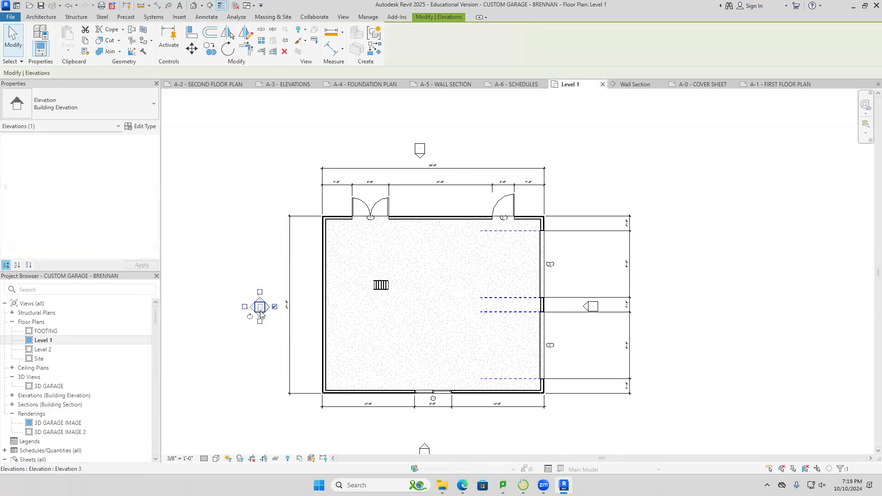
{"action": "right_click", "coordinate": [260, 309]}
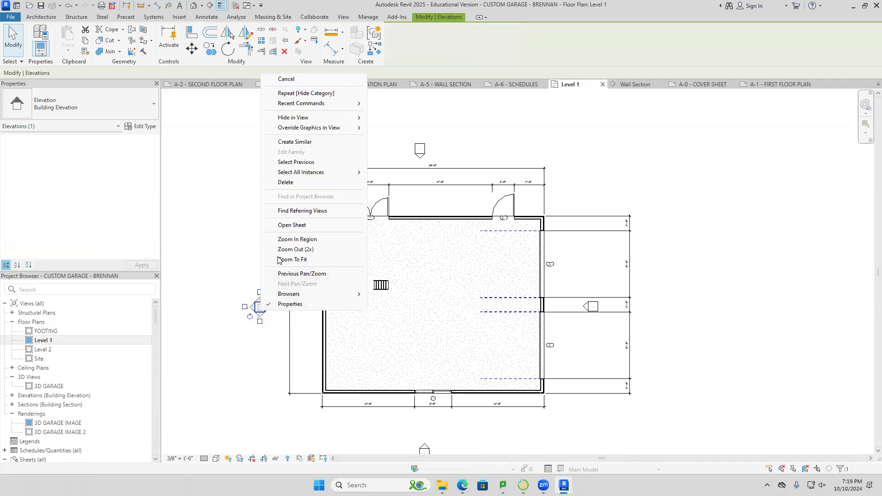
{"action": "mouse_move", "coordinate": [316, 121]}
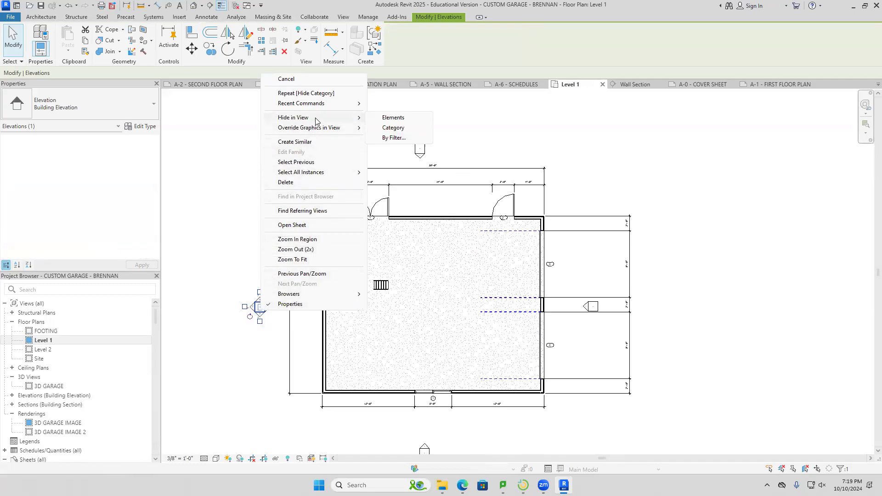
{"action": "left_click", "coordinate": [388, 128]}
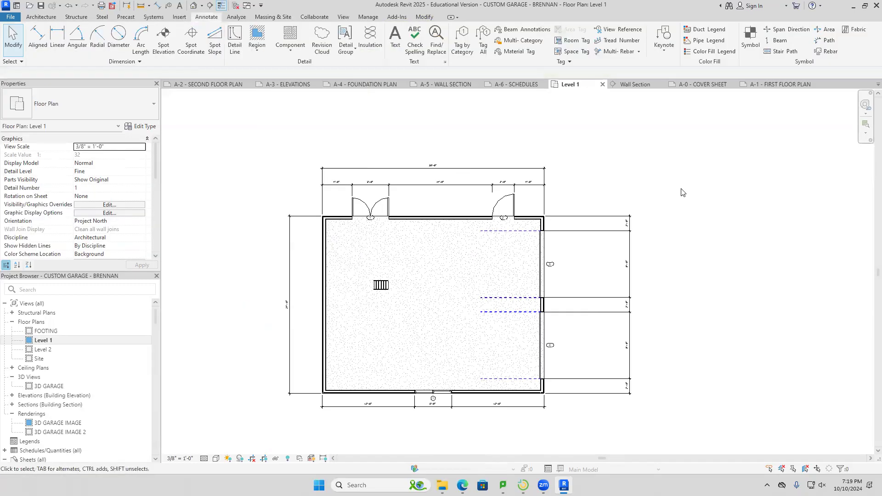
{"action": "scroll", "coordinate": [698, 330], "scroll_direction": "up", "scroll_amount": 1}
{"action": "scroll", "coordinate": [698, 329], "scroll_direction": "down", "scroll_amount": 1}
{"action": "middle_click_drag", "start_coordinate": [699, 330], "coordinate": [713, 331]}
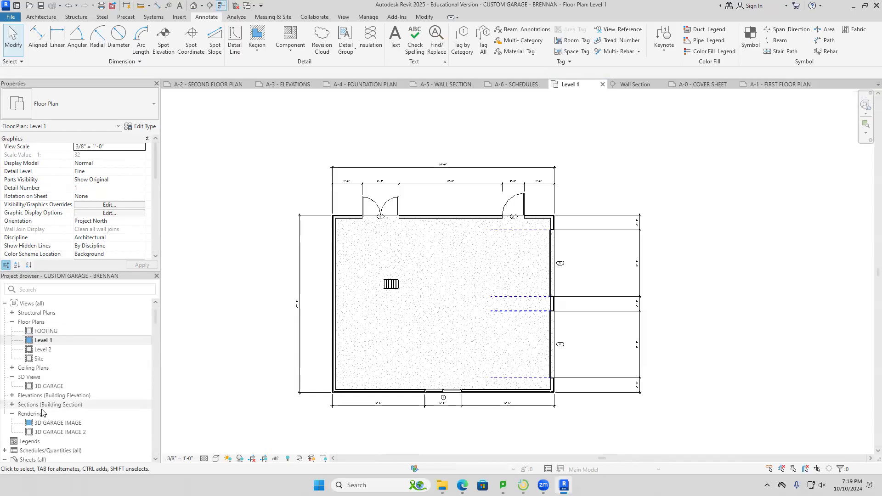
Check the plan on sheet A-1, then move Level 1's garage-door-side dimension string closer to the wall, clear of the title block.
{"action": "left_click_drag", "start_coordinate": [156, 317], "coordinate": [157, 339]}
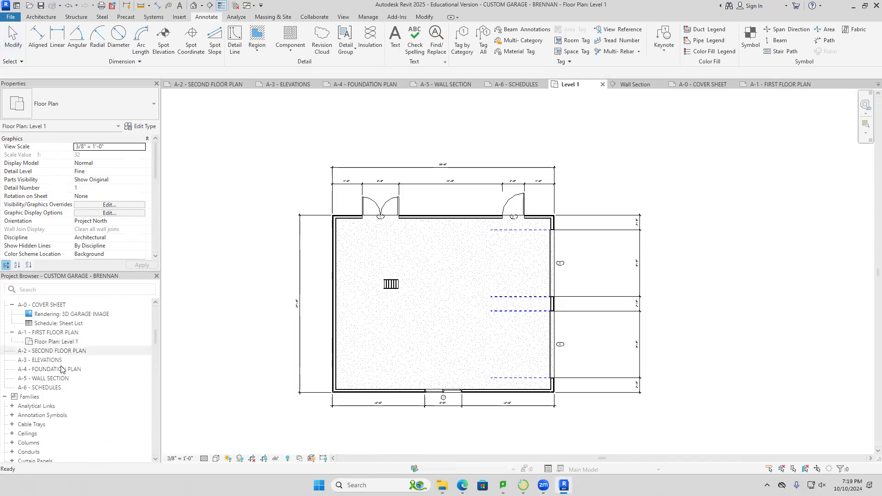
{"action": "double_click", "coordinate": [56, 333]}
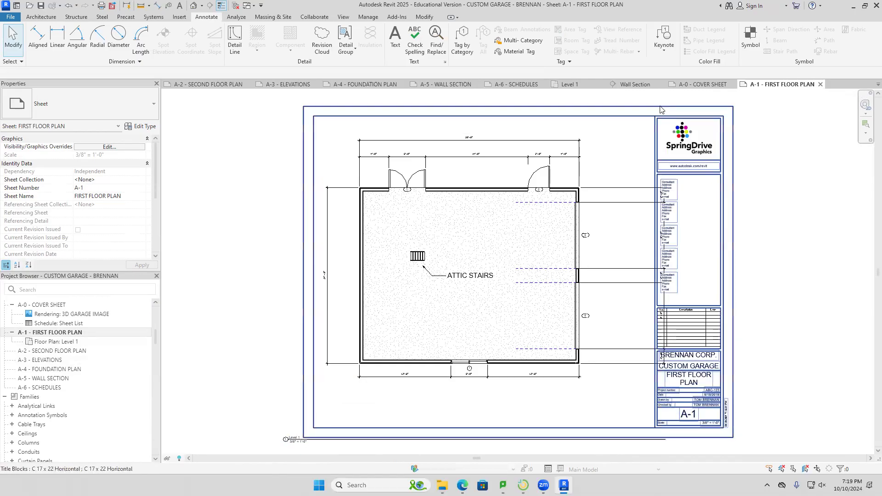
{"action": "left_click", "coordinate": [572, 85]}
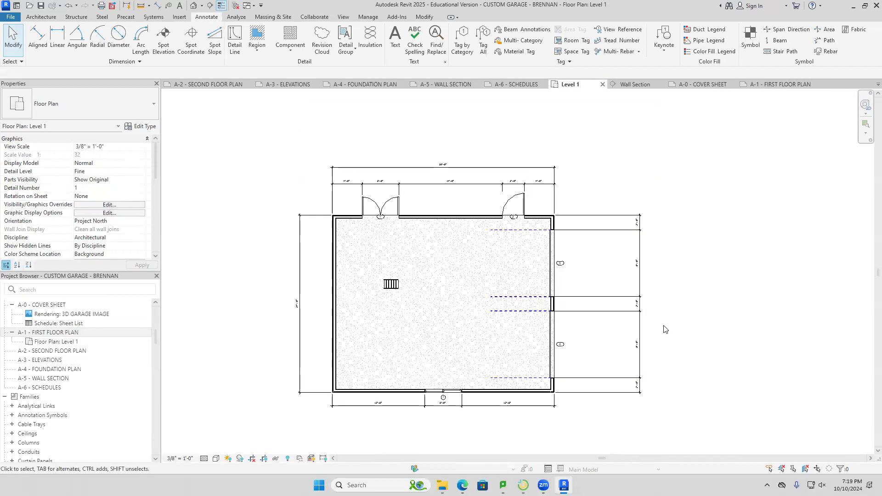
{"action": "left_click_drag", "start_coordinate": [671, 180], "coordinate": [633, 412]}
{"action": "mouse_move", "coordinate": [640, 328]}
{"action": "left_mouse_down"}
{"action": "mouse_move", "coordinate": [581, 339]}
{"action": "mouse_move", "coordinate": [588, 337]}
{"action": "left_mouse_up"}
{"action": "left_click", "coordinate": [687, 305]}
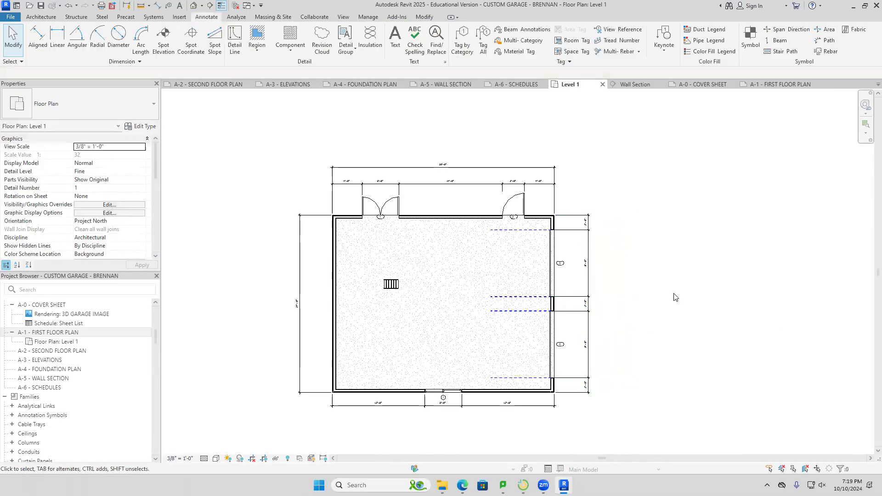
Compare sheet A-1 with the Level 1 view to check the plan's dimensions against the title block.
{"action": "left_click", "coordinate": [775, 85]}
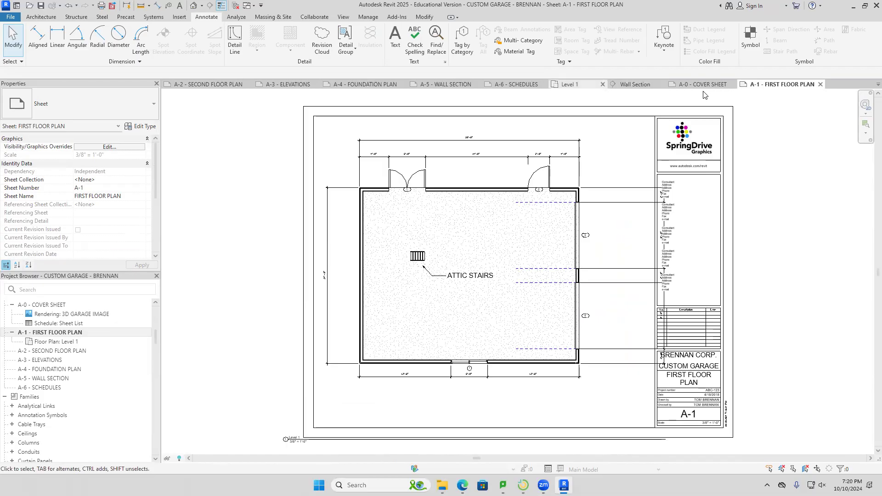
{"action": "left_click", "coordinate": [570, 85]}
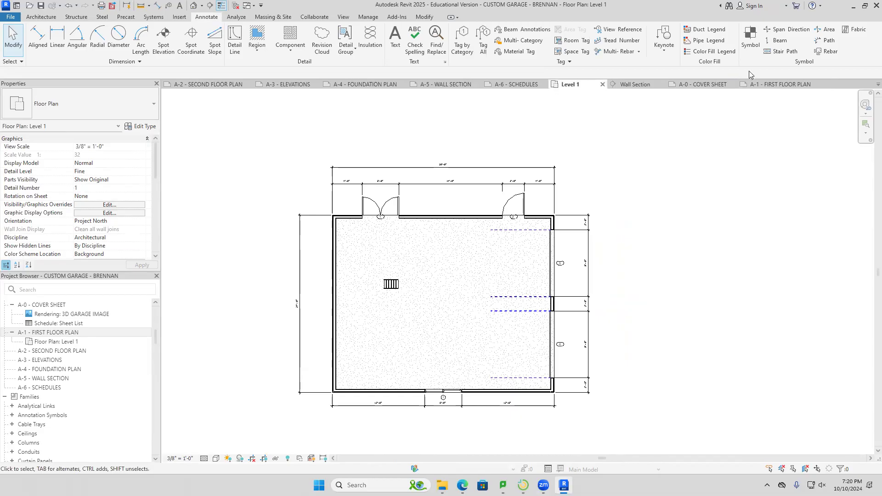
{"action": "left_click", "coordinate": [770, 86]}
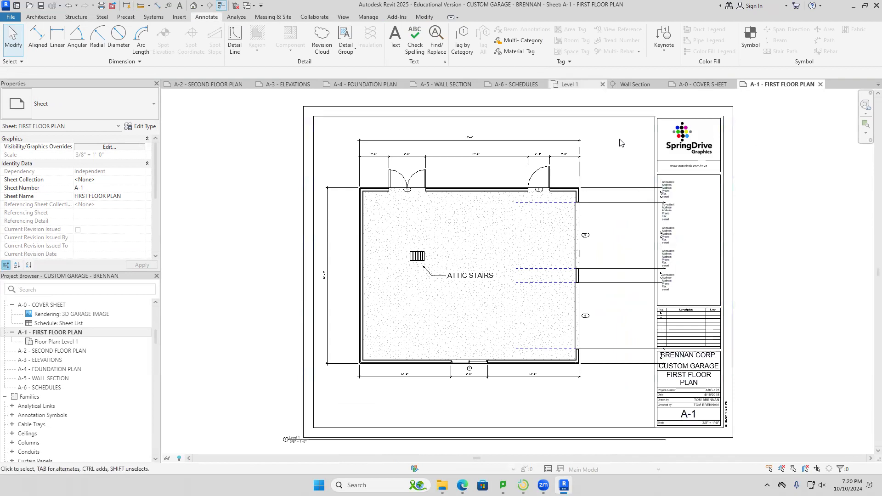
{"action": "left_click", "coordinate": [570, 84]}
{"action": "middle_click_drag", "start_coordinate": [635, 236], "coordinate": [647, 233]}
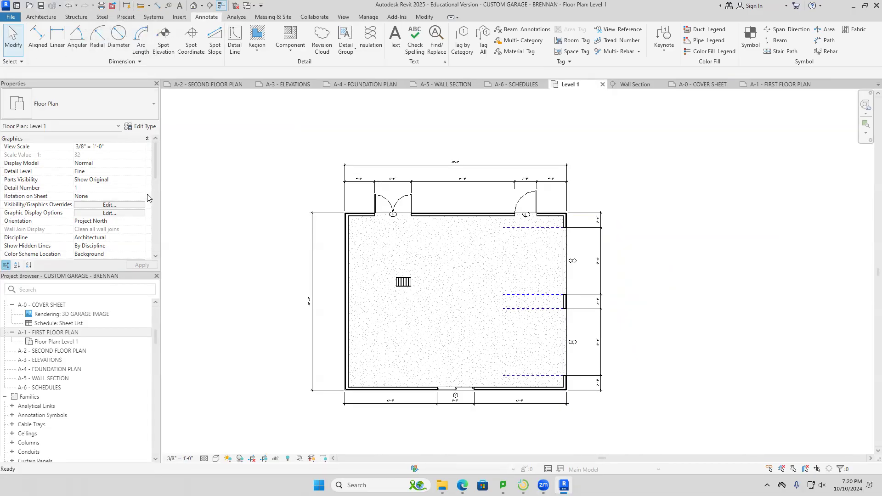
{"action": "double_click", "coordinate": [86, 333]}
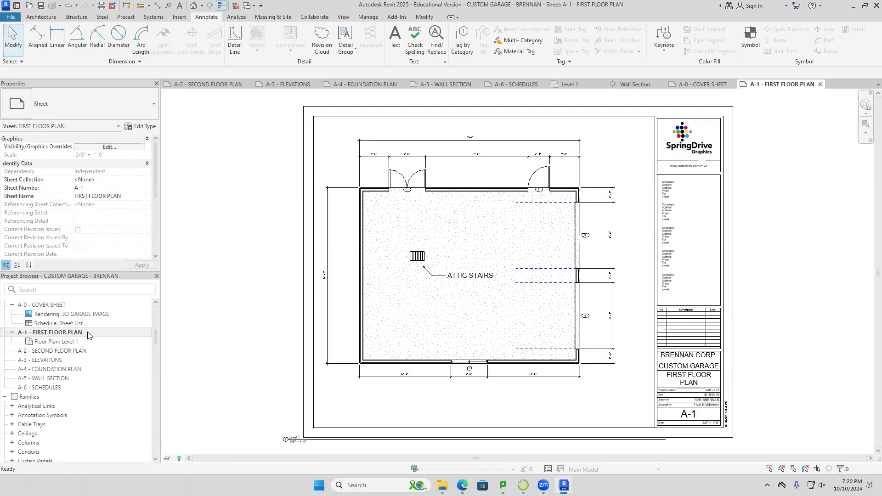
{"action": "middle_click_drag", "start_coordinate": [814, 319], "coordinate": [812, 338]}
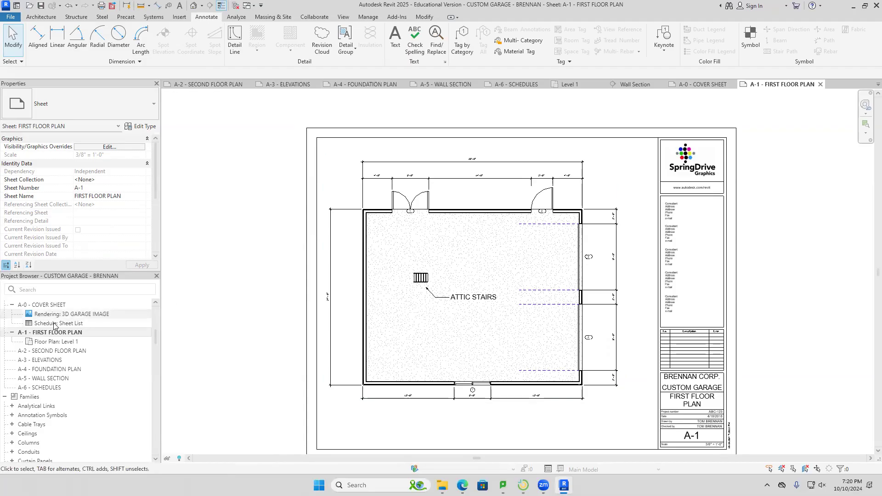
{"action": "scroll", "coordinate": [60, 362], "scroll_direction": "down", "scroll_amount": 2}
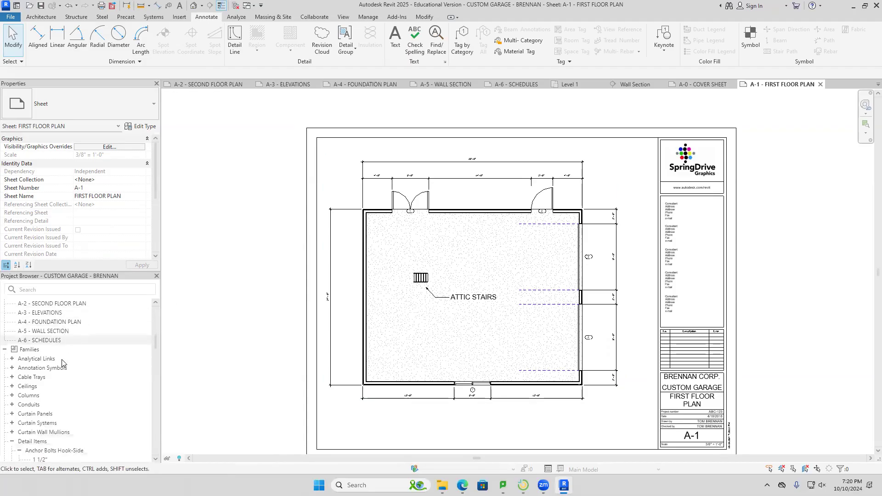
Open sheet A-2, SECOND FLOOR PLAN, and place the Level 2 floor plan view in its drawing area.
{"action": "scroll", "coordinate": [63, 363], "scroll_direction": "up", "scroll_amount": 1}
{"action": "scroll", "coordinate": [64, 362], "scroll_direction": "up", "scroll_amount": 1}
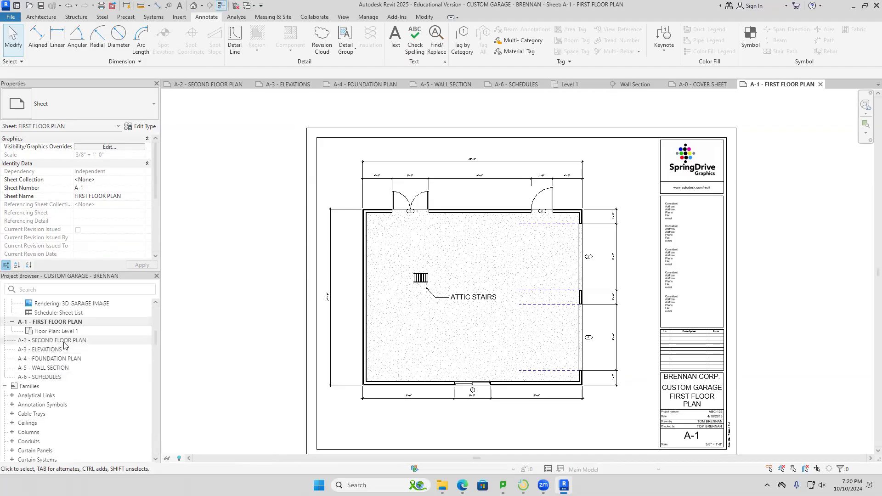
{"action": "double_click", "coordinate": [64, 341]}
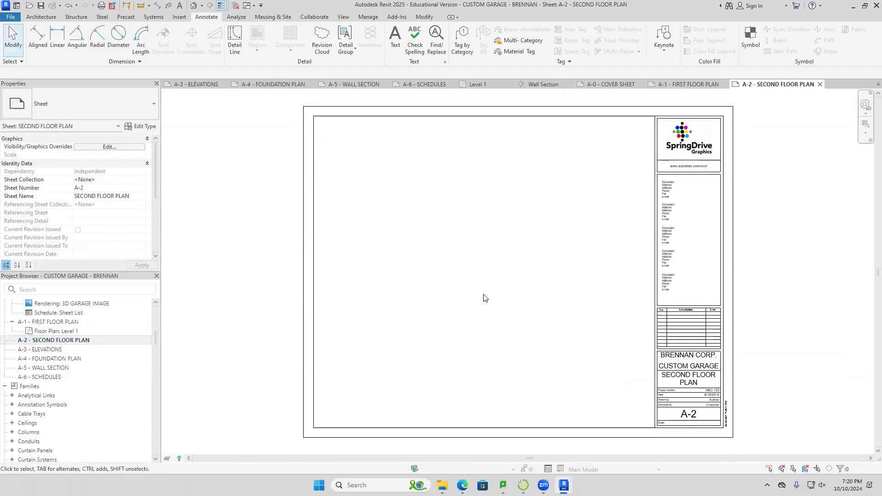
{"action": "left_click_drag", "start_coordinate": [155, 337], "coordinate": [154, 314]}
{"action": "left_click", "coordinate": [41, 350]}
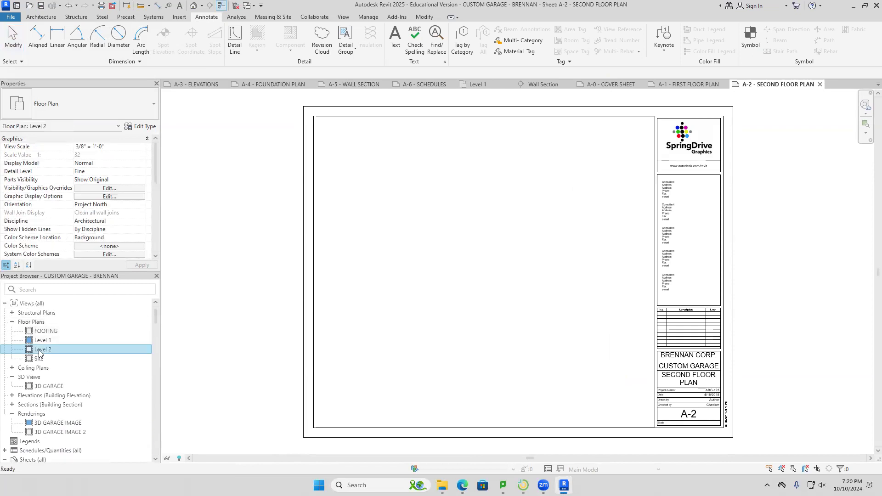
{"action": "left_click_drag", "start_coordinate": [112, 340], "coordinate": [459, 305]}
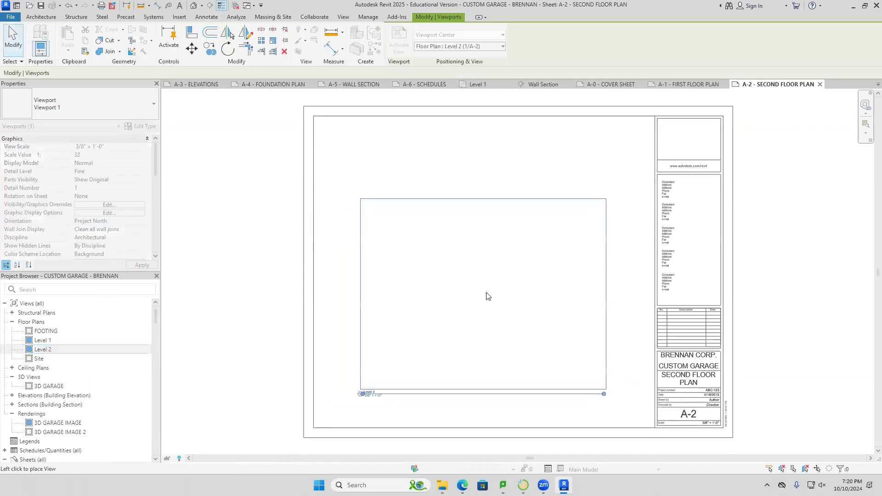
{"action": "left_click", "coordinate": [483, 274]}
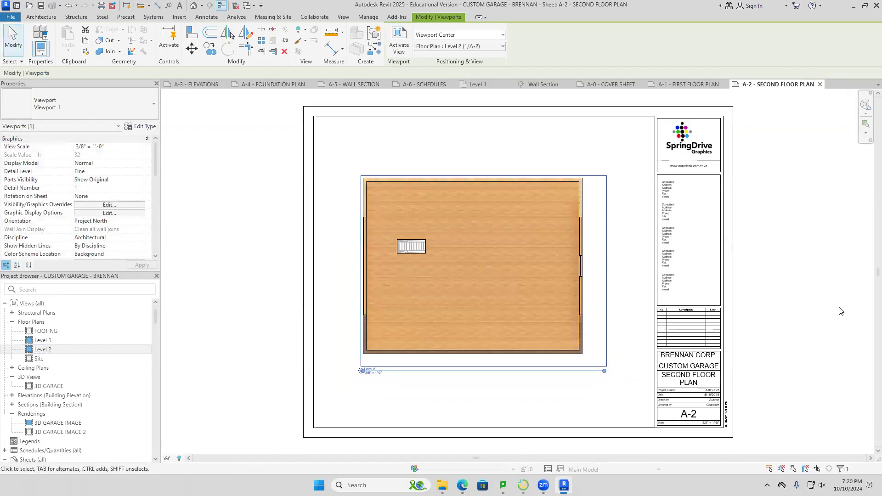
Nudge the Level 2 viewport toward the title block to centre the plan in sheet A-2's drawing area.
{"action": "left_click", "coordinate": [841, 311]}
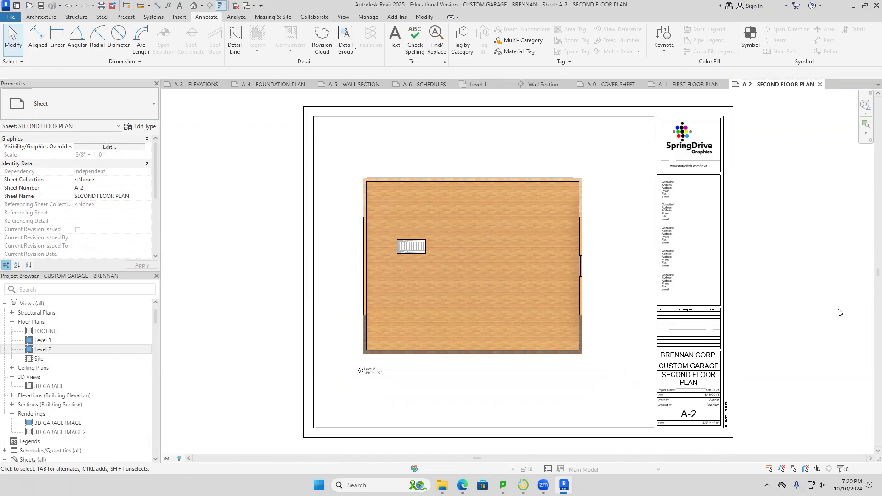
{"action": "left_click", "coordinate": [551, 272]}
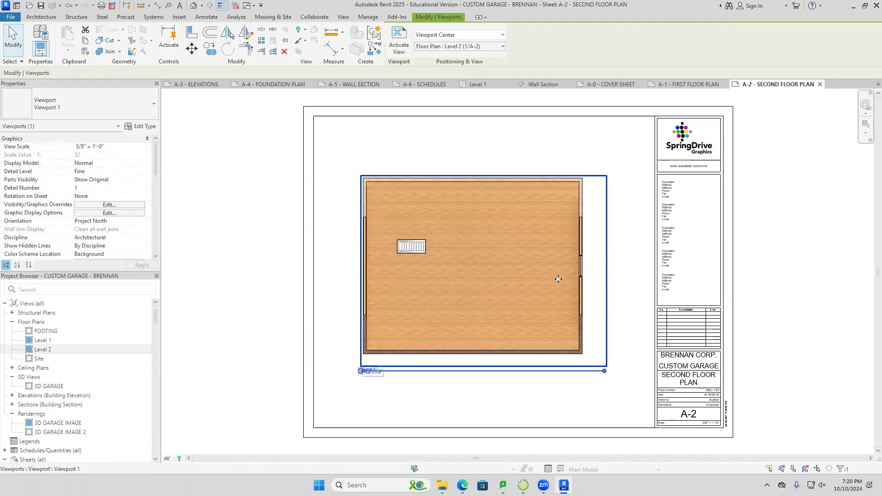
{"action": "key", "text": "Right"}
{"action": "key", "text": "Right"}
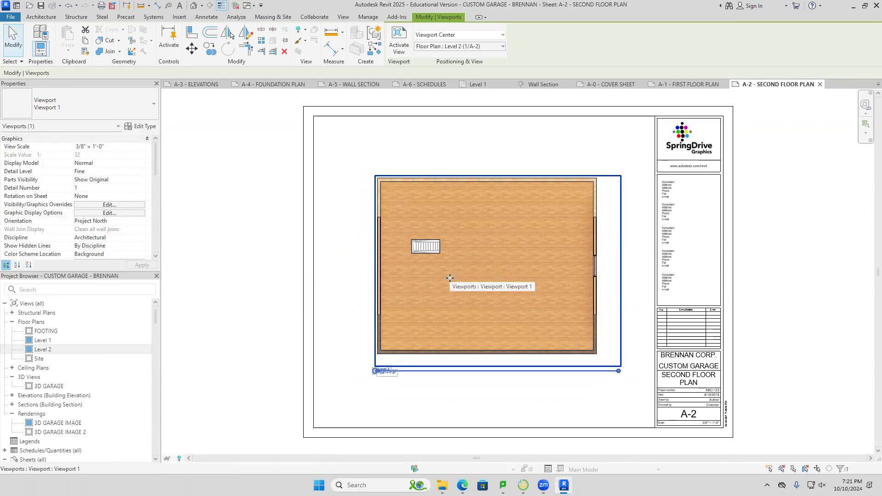
Set the Level 2 floor plan's visual style to Hidden Line and check the plan on sheet A-2.
{"action": "left_click", "coordinate": [41, 350]}
{"action": "double_click", "coordinate": [41, 350]}
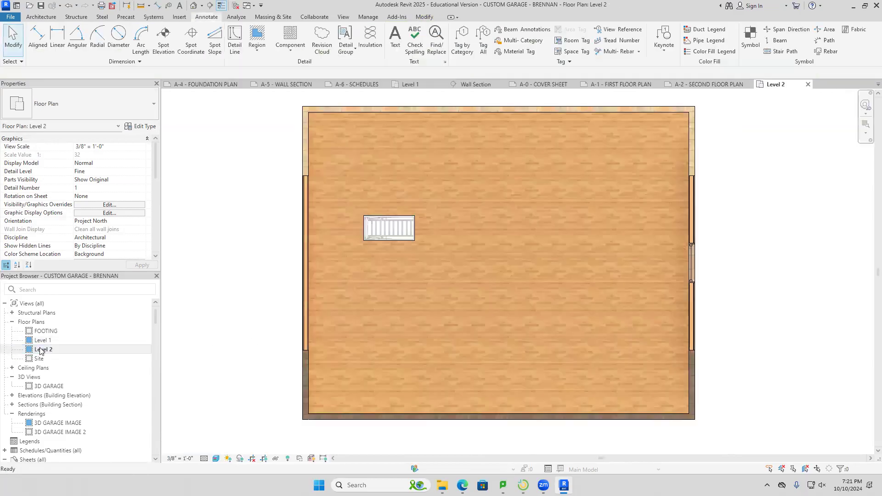
{"action": "left_click", "coordinate": [216, 459]}
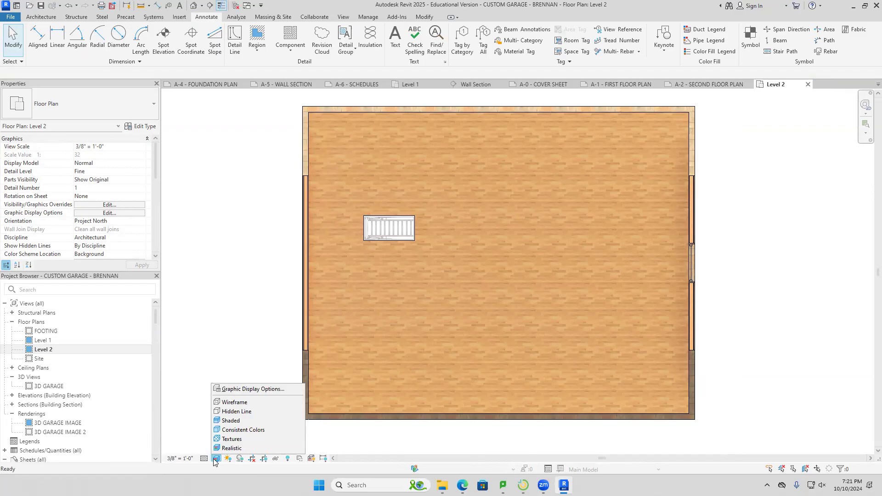
{"action": "left_click", "coordinate": [234, 411]}
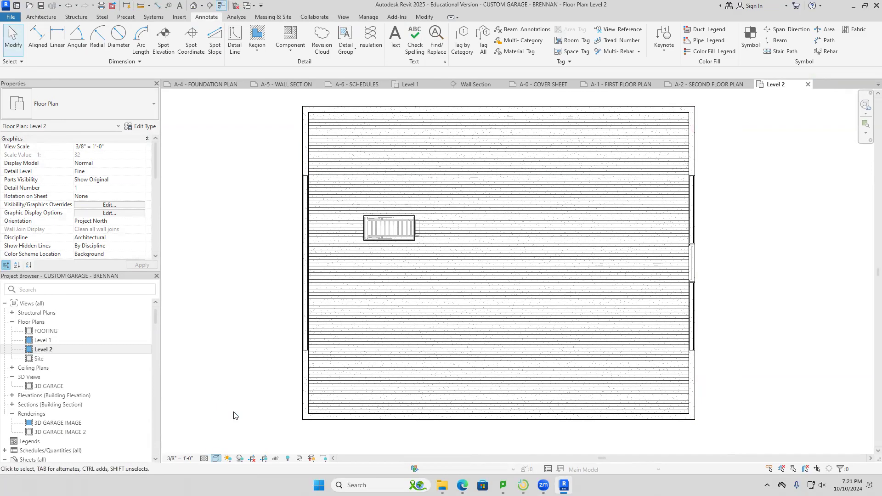
{"action": "left_click", "coordinate": [698, 85]}
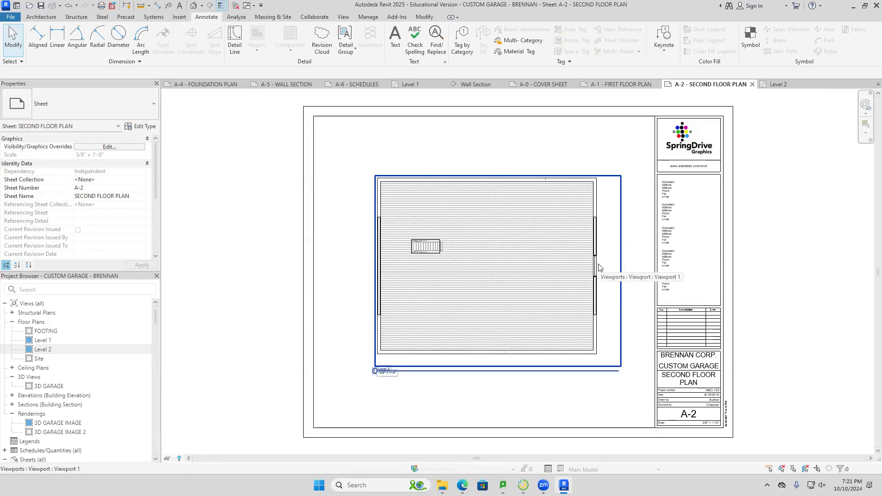
Tag the window in the garage-door-side wall of the Level 2 plan by category, without a leader line.
{"action": "double_click", "coordinate": [43, 349]}
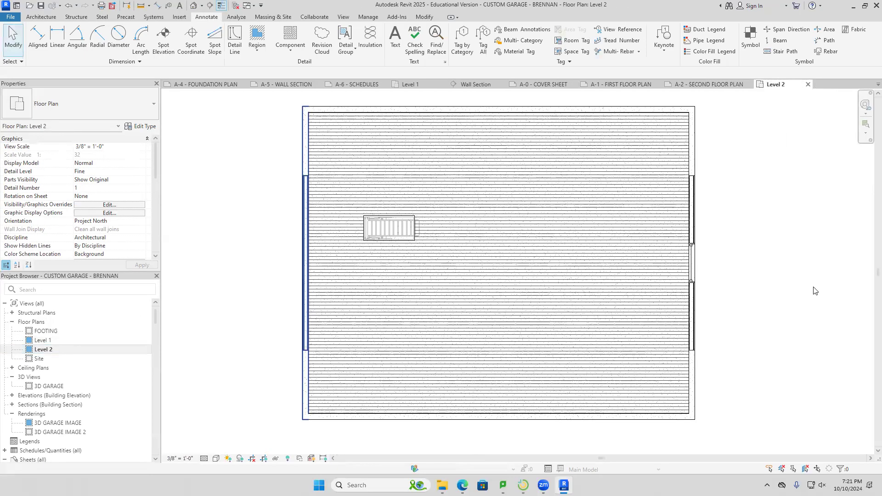
{"action": "left_click", "coordinate": [460, 42]}
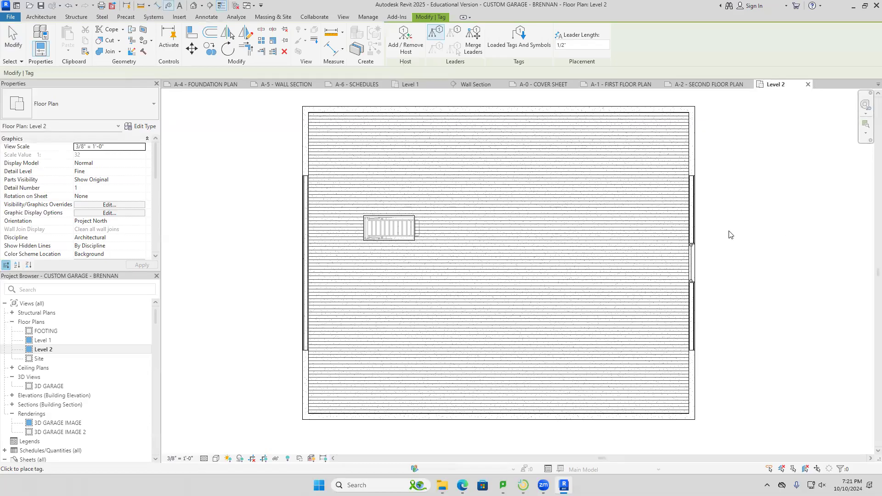
{"action": "left_click", "coordinate": [696, 265]}
{"action": "key", "text": "Escape"}
{"action": "left_click", "coordinate": [715, 264]}
{"action": "left_click", "coordinate": [82, 147]}
{"action": "left_click", "coordinate": [878, 338]}
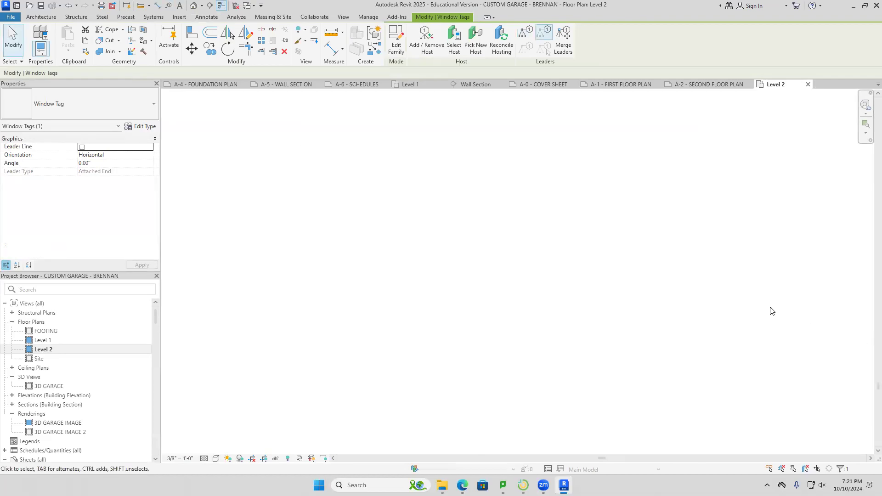
{"action": "left_click", "coordinate": [734, 249]}
{"action": "middle_click", "coordinate": [734, 248]}
{"action": "middle_click", "coordinate": [734, 249]}
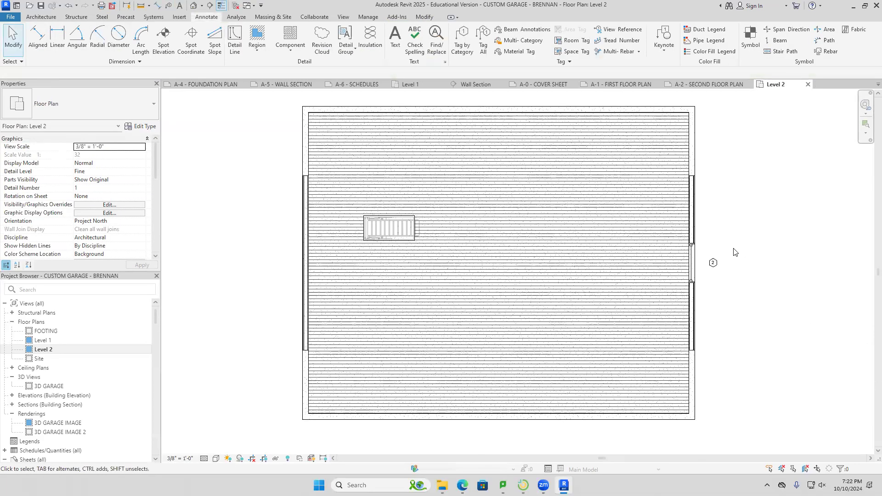
Keep the window tag's value at 2 and move the tag closer to the wall.
{"action": "left_click", "coordinate": [713, 262]}
{"action": "left_click", "coordinate": [711, 263]}
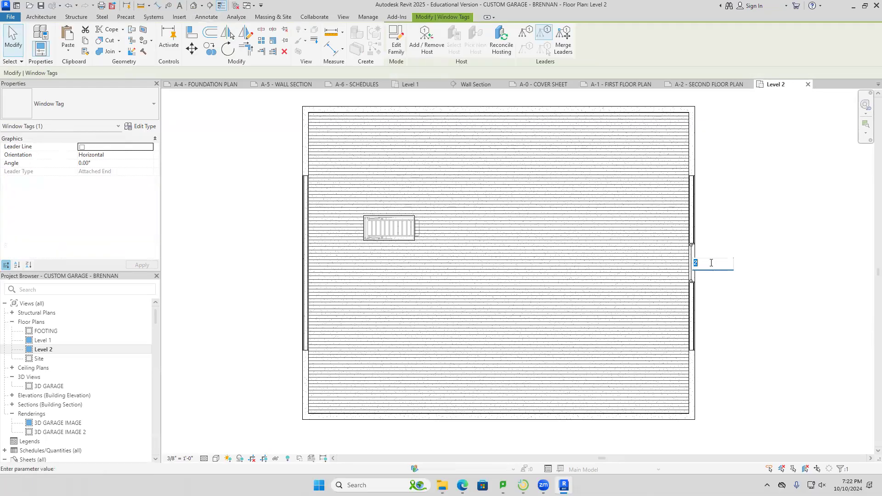
{"action": "key", "text": "Return"}
{"action": "left_click_drag", "start_coordinate": [712, 266], "coordinate": [705, 266]}
{"action": "left_click", "coordinate": [740, 257]}
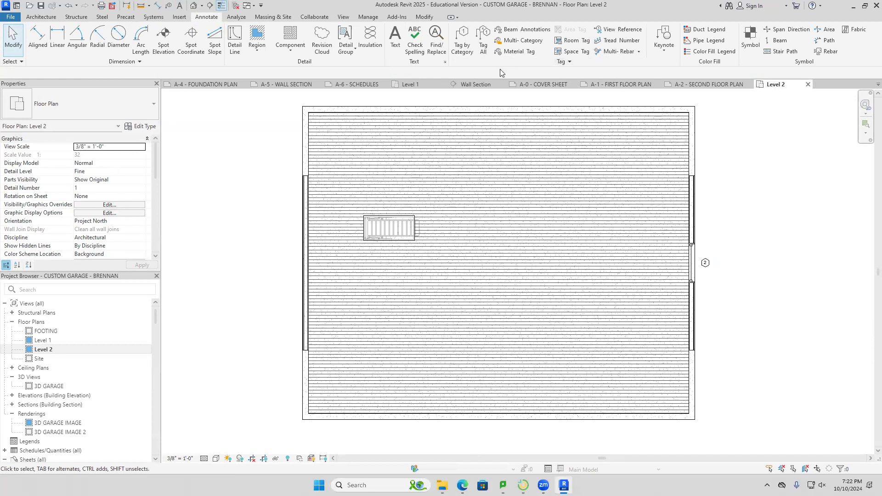
Turn on the leader line of the Level 2 window tag.
{"action": "left_click", "coordinate": [463, 46]}
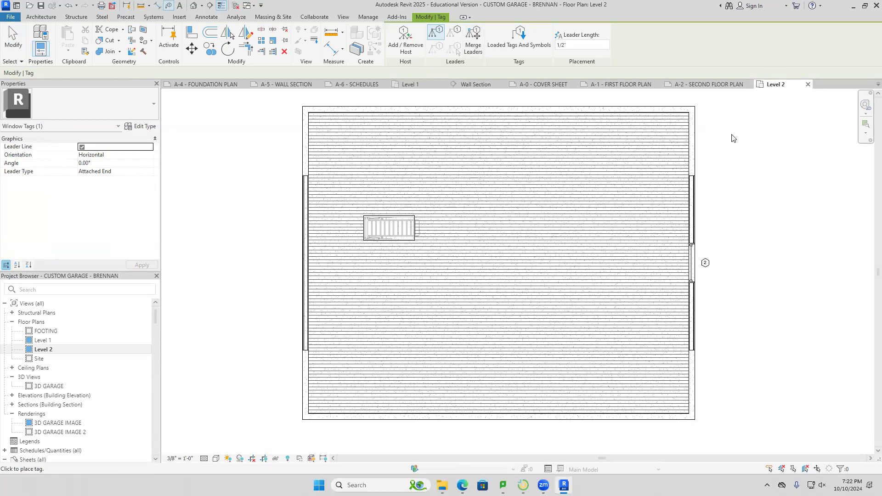
{"action": "key", "text": "Escape"}
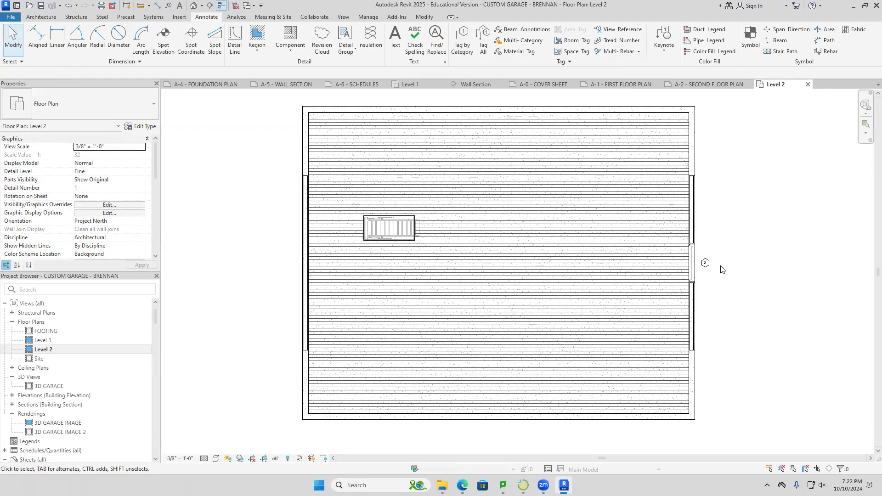
{"action": "left_click", "coordinate": [708, 270]}
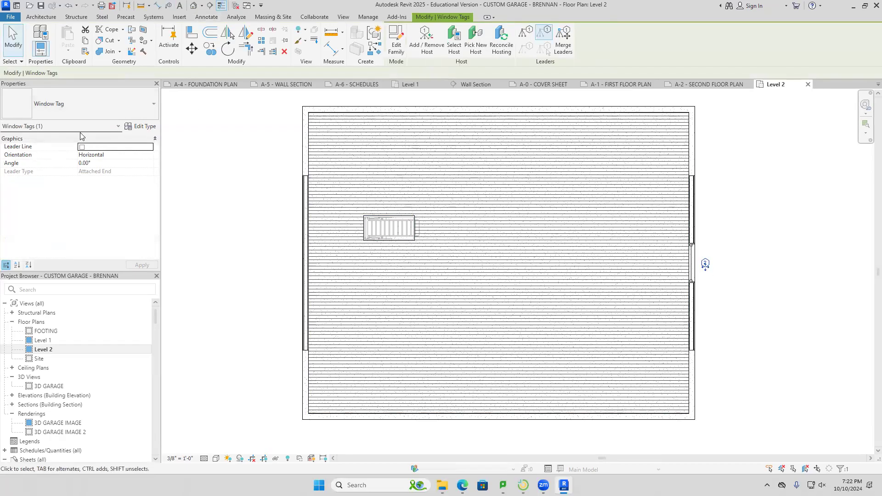
{"action": "left_click", "coordinate": [83, 148]}
{"action": "left_click", "coordinate": [82, 147]}
{"action": "left_click", "coordinate": [82, 147]}
{"action": "left_click", "coordinate": [83, 147]}
{"action": "left_click", "coordinate": [82, 148]}
{"action": "left_click", "coordinate": [82, 147]}
{"action": "left_click", "coordinate": [82, 148]}
{"action": "left_click", "coordinate": [818, 306]}
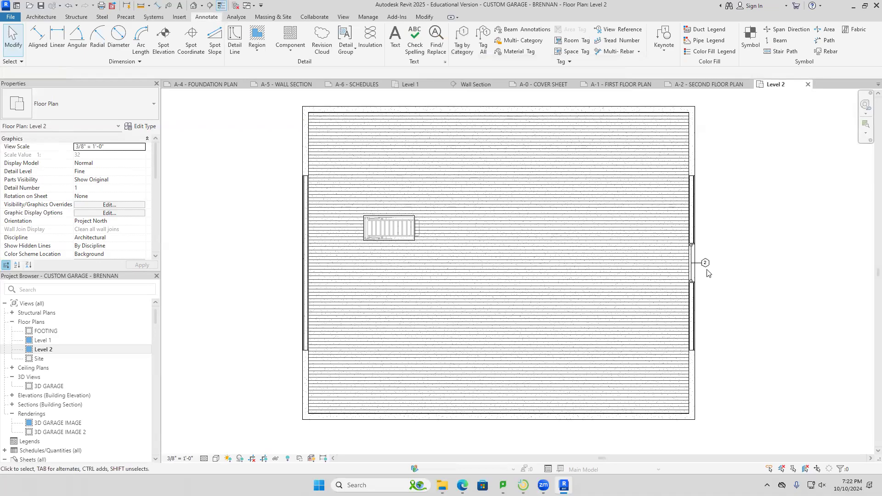
Turn the Level 2 window tag's leader line back off.
{"action": "left_click", "coordinate": [705, 263]}
{"action": "left_click", "coordinate": [82, 147]}
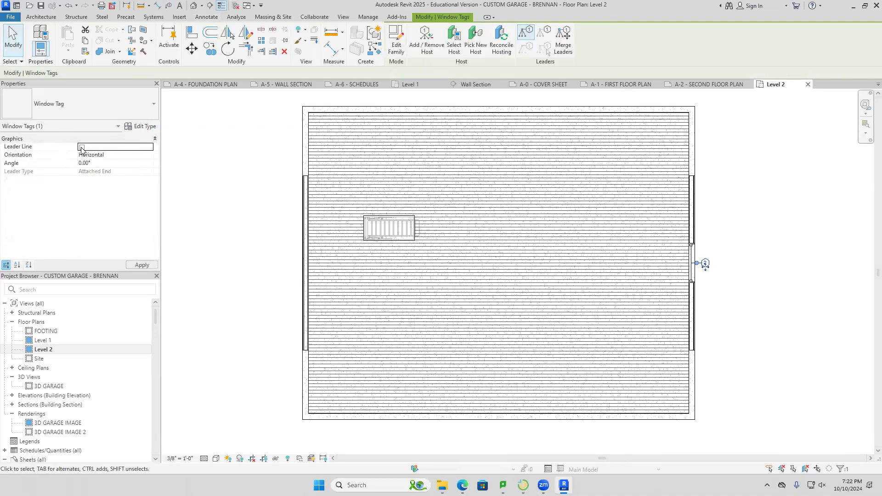
{"action": "left_click", "coordinate": [142, 265]}
{"action": "left_click", "coordinate": [745, 296]}
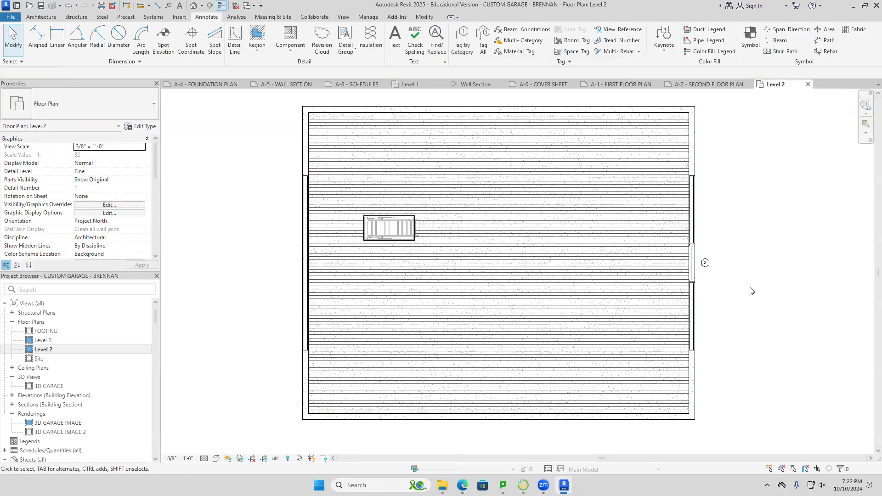
Return to sheet A-2 to save the project, and open sheet A-3, ELEVATIONS.
{"action": "left_click", "coordinate": [712, 84]}
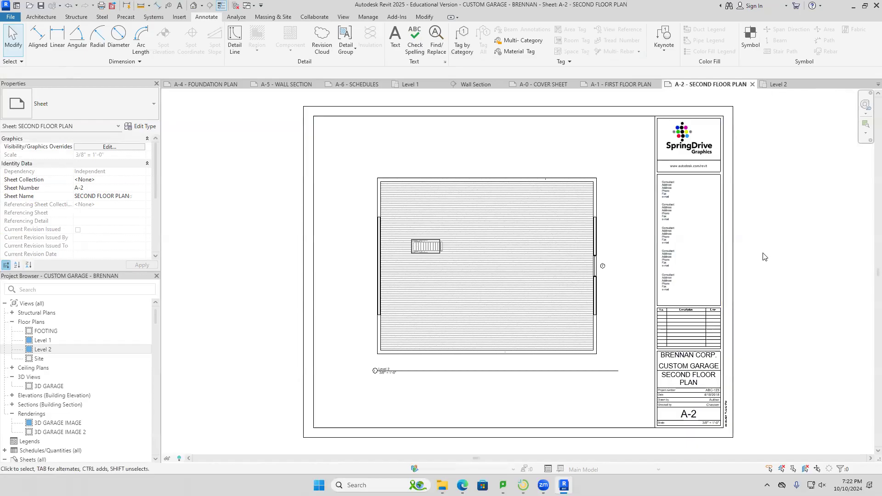
{"action": "left_click", "coordinate": [41, 5]}
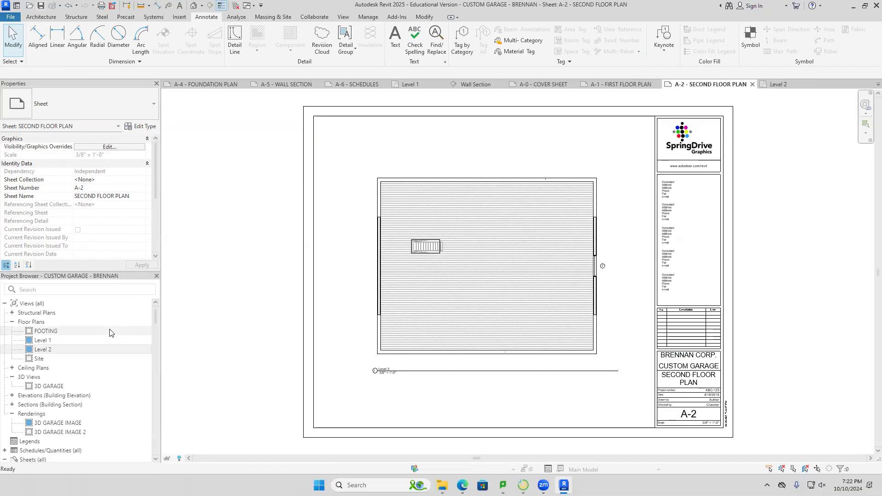
{"action": "scroll", "coordinate": [108, 368], "scroll_direction": "down", "scroll_amount": 1}
{"action": "scroll", "coordinate": [107, 376], "scroll_direction": "down", "scroll_amount": 5}
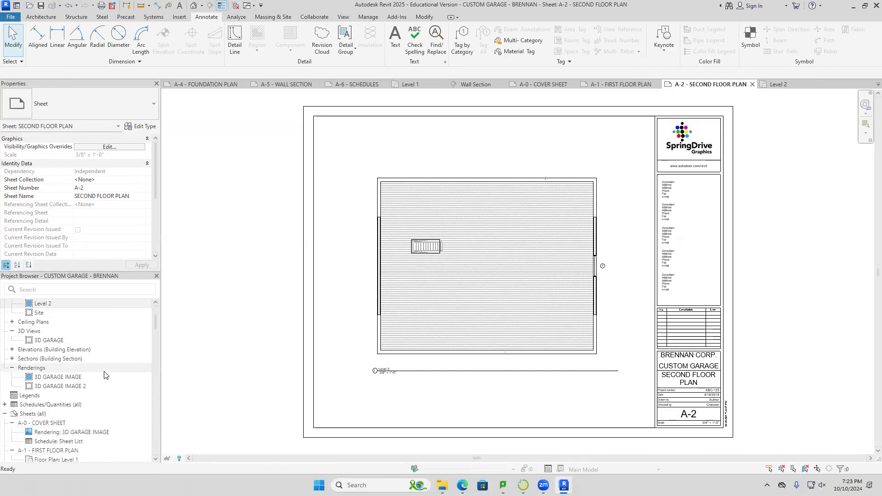
{"action": "scroll", "coordinate": [101, 370], "scroll_direction": "down", "scroll_amount": 1}
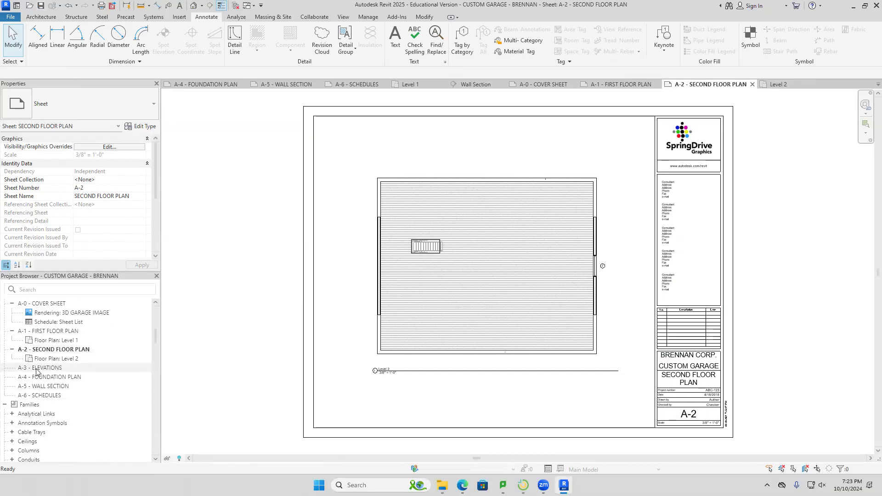
{"action": "double_click", "coordinate": [37, 368]}
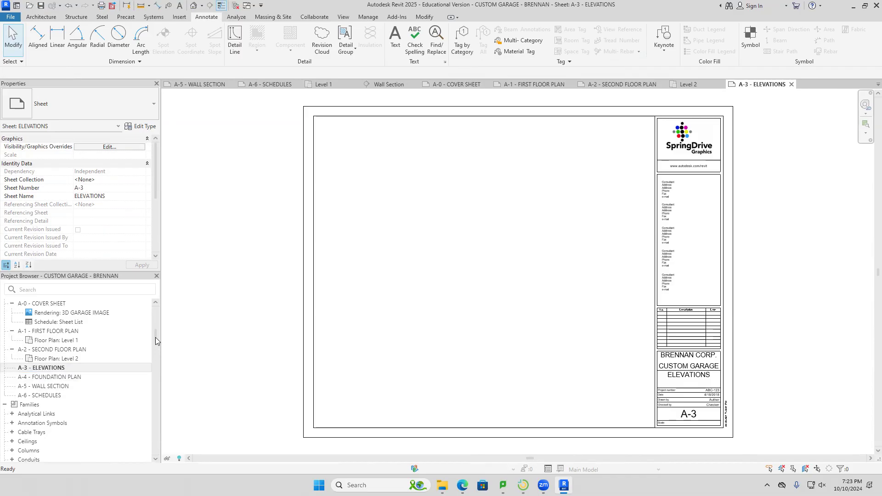
Place the East and North elevation views side by side in the upper half of sheet A-3.
{"action": "mouse_move", "coordinate": [155, 338]}
{"action": "left_mouse_down"}
{"action": "mouse_move", "coordinate": [158, 317]}
{"action": "mouse_move", "coordinate": [158, 329]}
{"action": "left_mouse_up"}
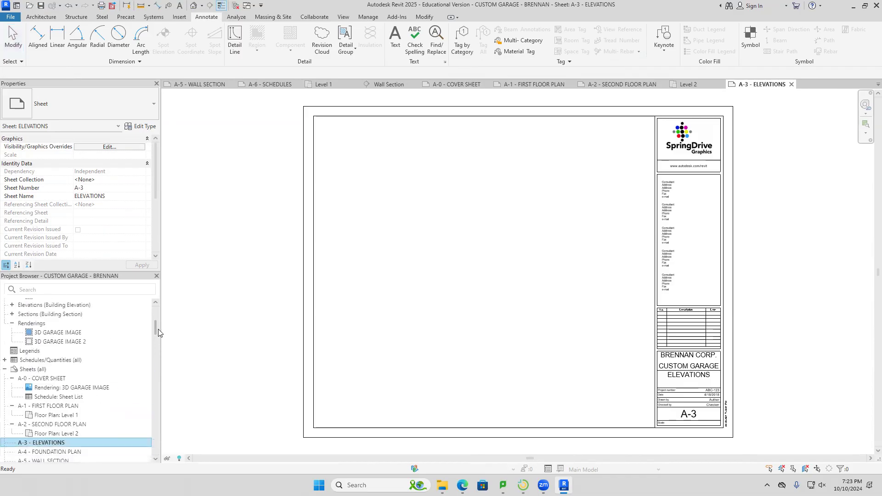
{"action": "left_click", "coordinate": [12, 305]}
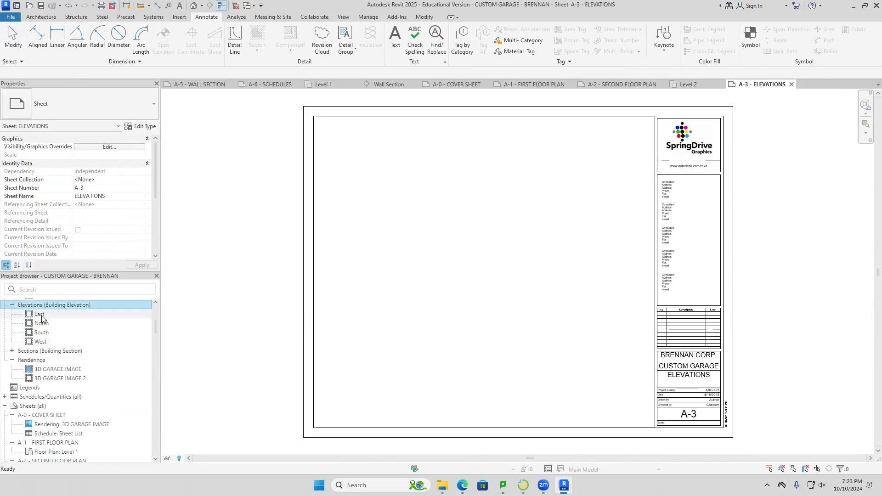
{"action": "left_click", "coordinate": [26, 315]}
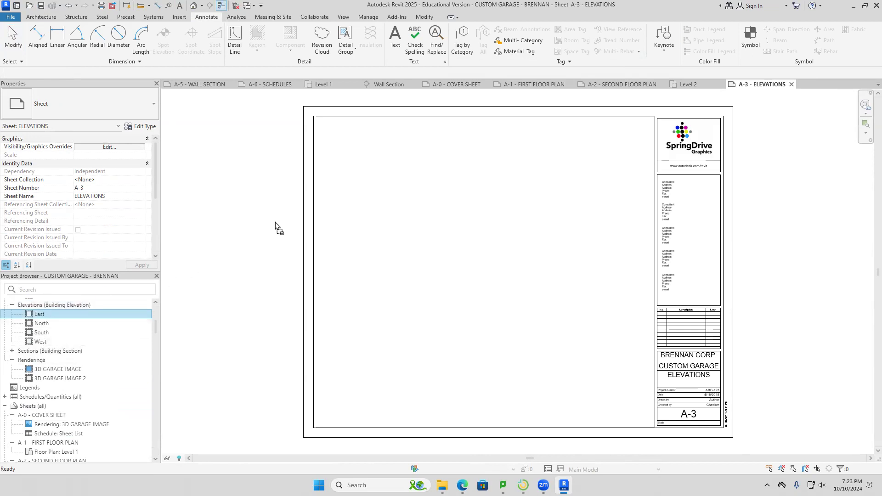
{"action": "left_click_drag", "start_coordinate": [379, 203], "coordinate": [380, 203]}
{"action": "left_click", "coordinate": [410, 205]}
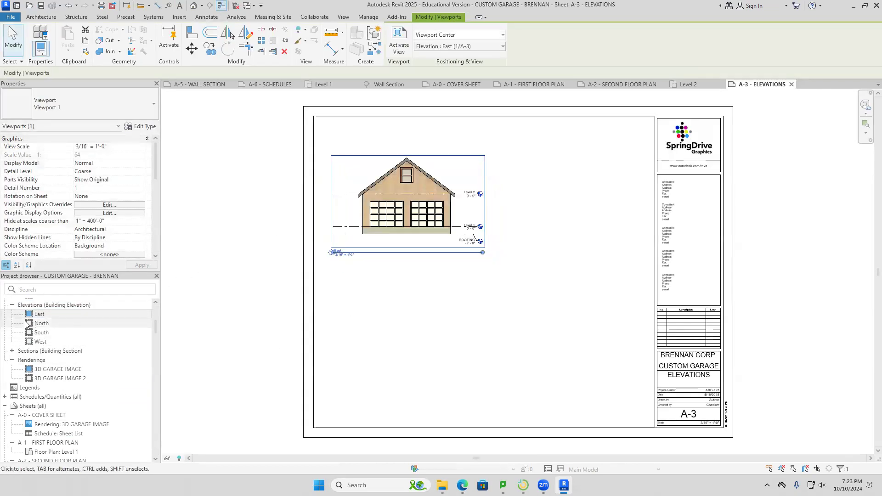
{"action": "left_click_drag", "start_coordinate": [29, 324], "coordinate": [540, 211]}
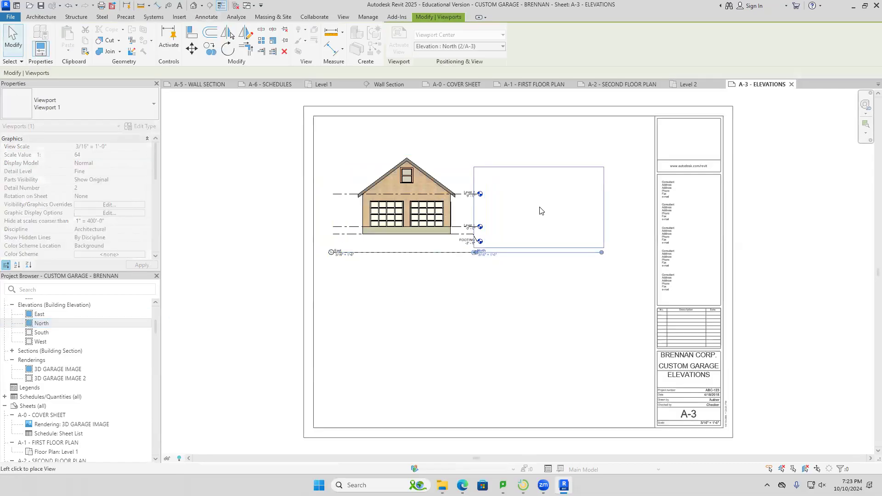
{"action": "left_click", "coordinate": [570, 208]}
Place the South elevation on sheet A-3 below the North elevation, and the West elevation below the East elevation.
{"action": "mouse_move", "coordinate": [30, 331]}
{"action": "left_mouse_down"}
{"action": "mouse_move", "coordinate": [481, 373]}
{"action": "mouse_move", "coordinate": [525, 351]}
{"action": "left_mouse_up"}
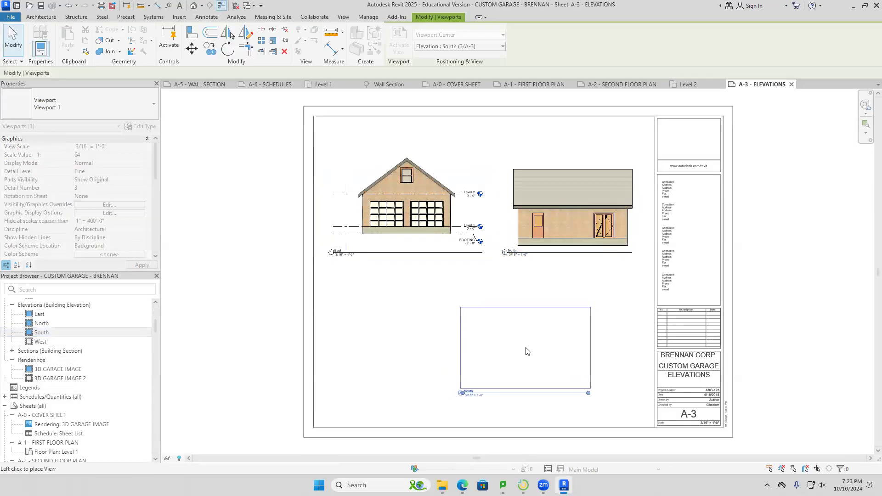
{"action": "left_click", "coordinate": [567, 322]}
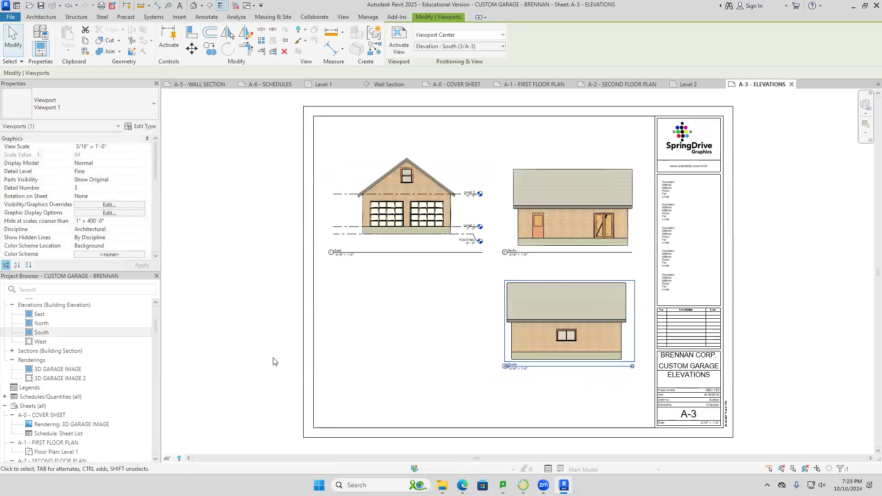
{"action": "left_click_drag", "start_coordinate": [31, 342], "coordinate": [148, 341]}
{"action": "left_click_drag", "start_coordinate": [370, 329], "coordinate": [371, 332]}
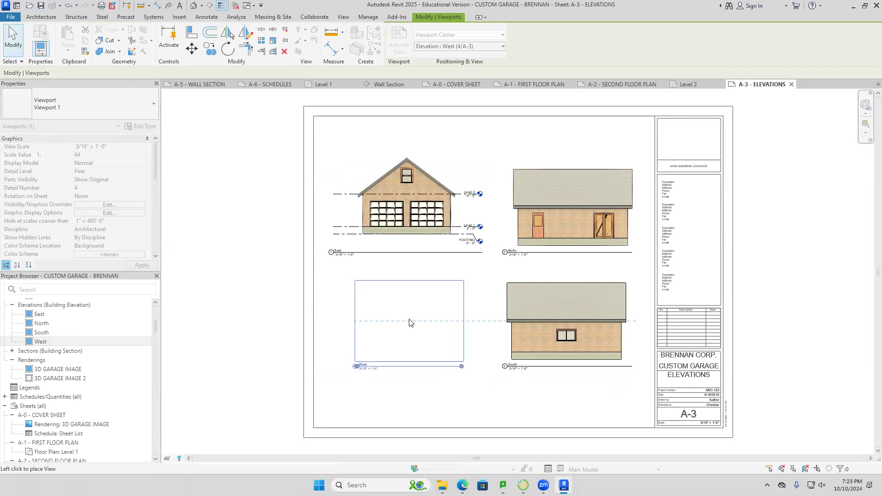
{"action": "left_click", "coordinate": [410, 321]}
{"action": "left_click", "coordinate": [270, 361]}
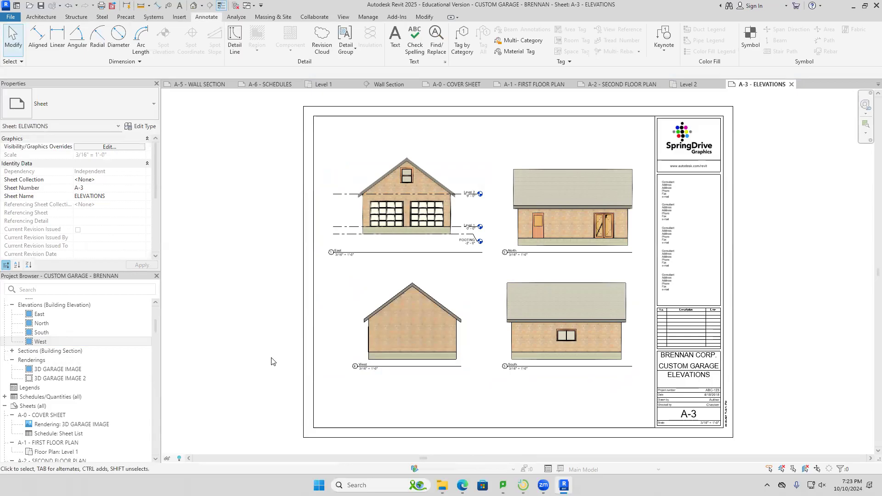
Move the North elevation up level with the East elevation, and lower its view title in line with the East title.
{"action": "left_click", "coordinate": [540, 208]}
{"action": "left_click_drag", "start_coordinate": [550, 205], "coordinate": [552, 193]}
{"action": "left_click", "coordinate": [569, 244]}
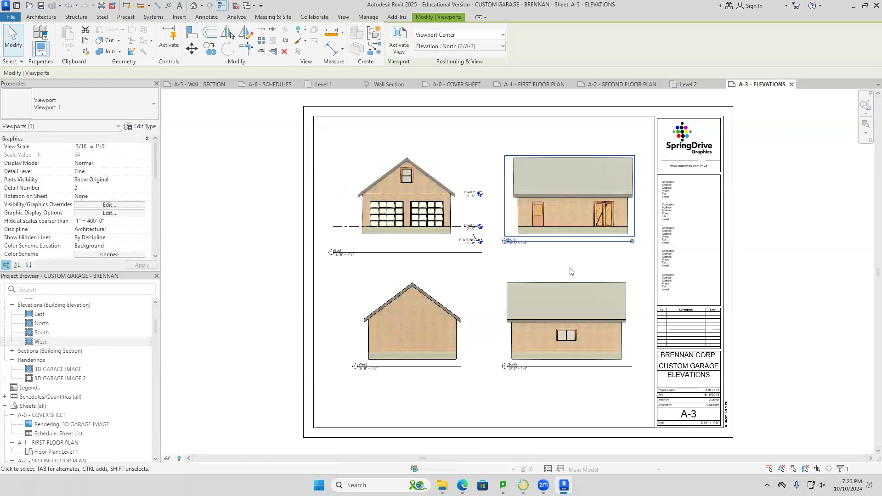
{"action": "left_click", "coordinate": [547, 245]}
{"action": "left_click_drag", "start_coordinate": [547, 247], "coordinate": [547, 255]}
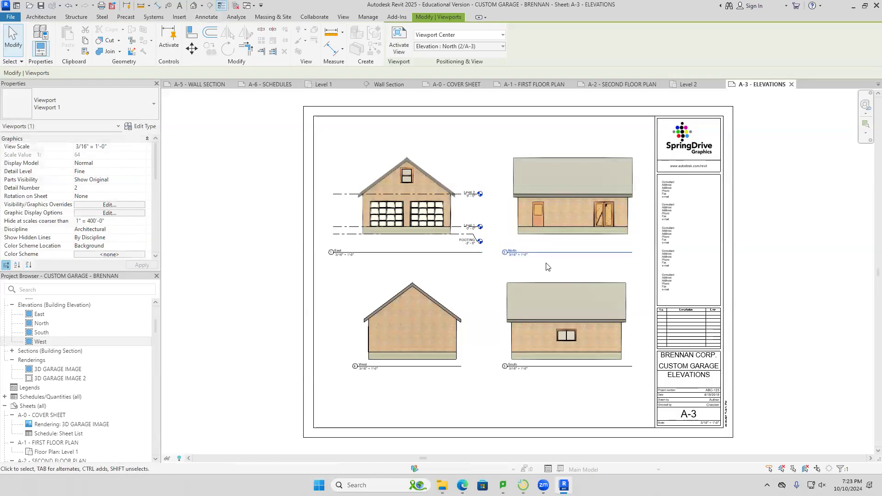
{"action": "left_click", "coordinate": [770, 303]}
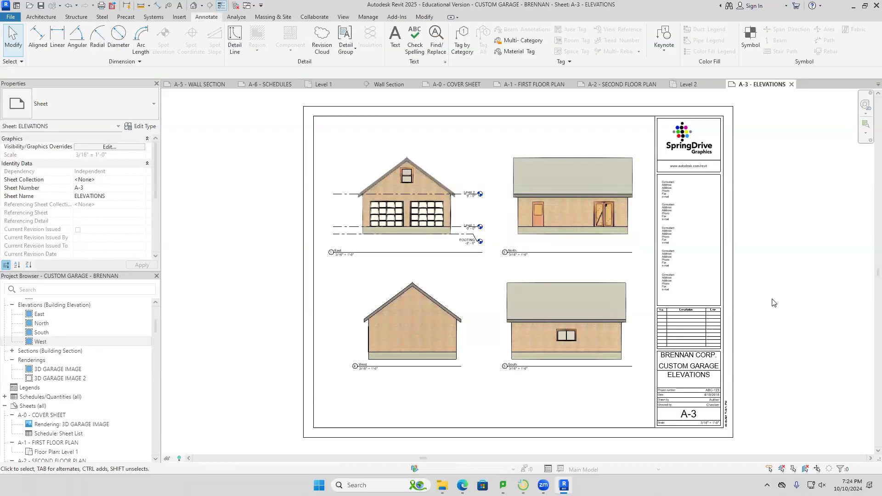
Nudge the South elevation slightly right under the North elevation, and the West elevation slightly left under the East elevation.
{"action": "left_click", "coordinate": [583, 312]}
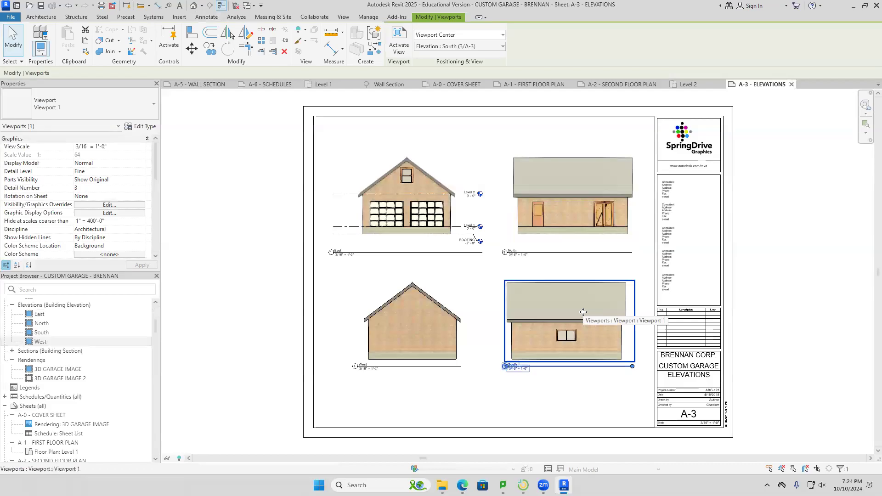
{"action": "key", "text": "Right"}
{"action": "key", "text": "Right"}
{"action": "key", "text": "Right"}
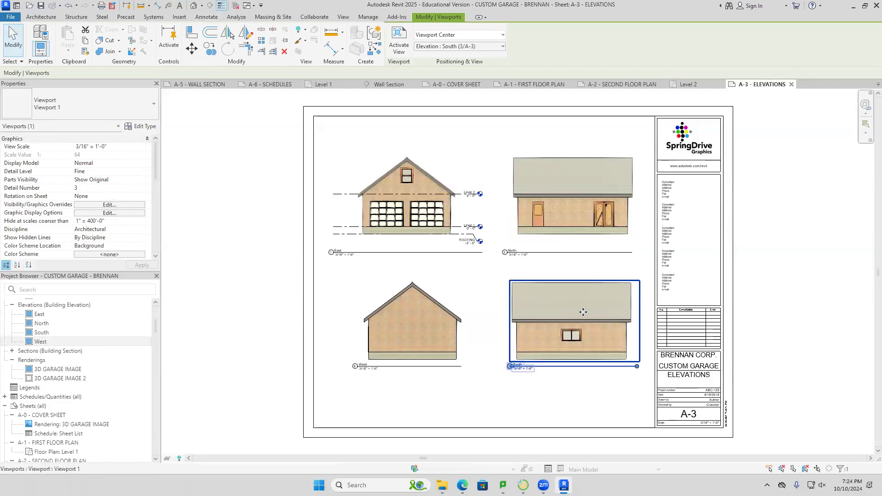
{"action": "left_click", "coordinate": [774, 275]}
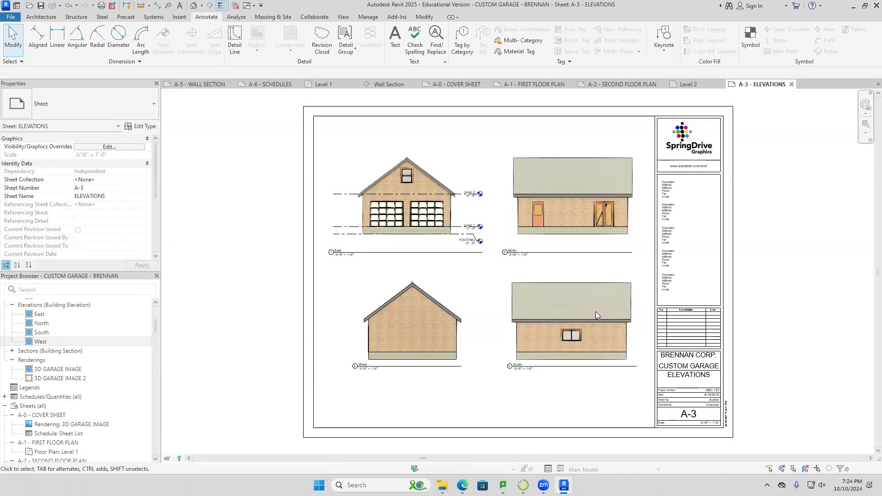
{"action": "left_click", "coordinate": [364, 338]}
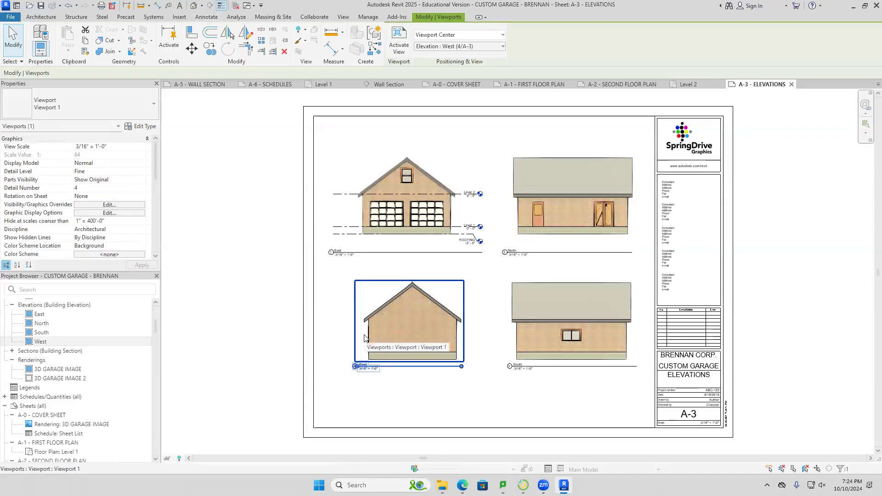
{"action": "key", "text": "Left"}
{"action": "key", "text": "Left"}
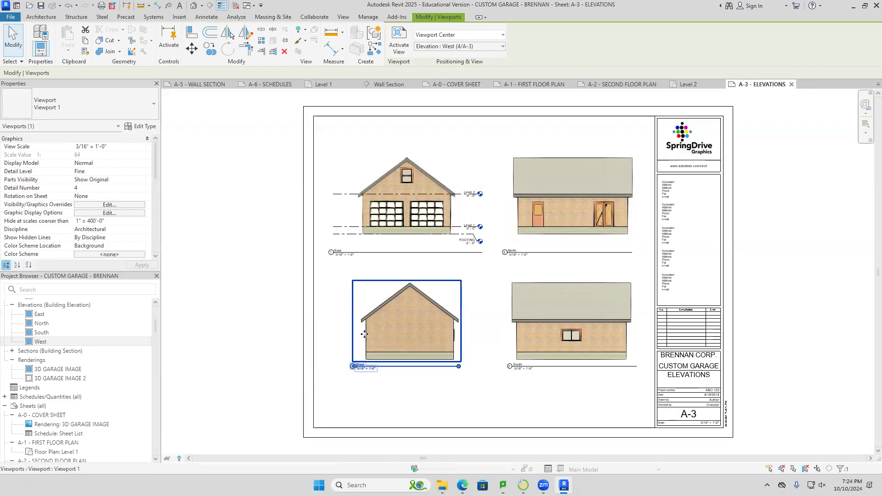
{"action": "key", "text": "Escape"}
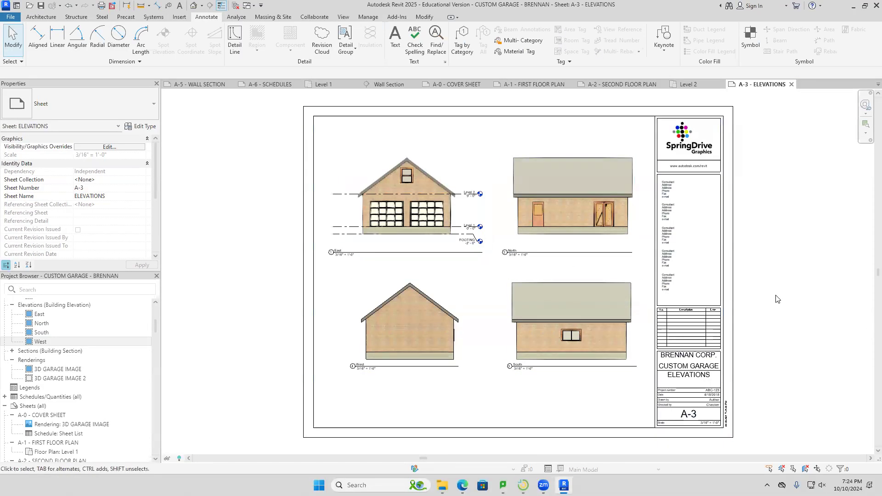
Open sheet A-4, FOUNDATION PLAN, and place the FOOTING floor plan in the middle of its drawing area.
{"action": "scroll", "coordinate": [113, 394], "scroll_direction": "down", "scroll_amount": 1}
{"action": "scroll", "coordinate": [113, 394], "scroll_direction": "down", "scroll_amount": 5}
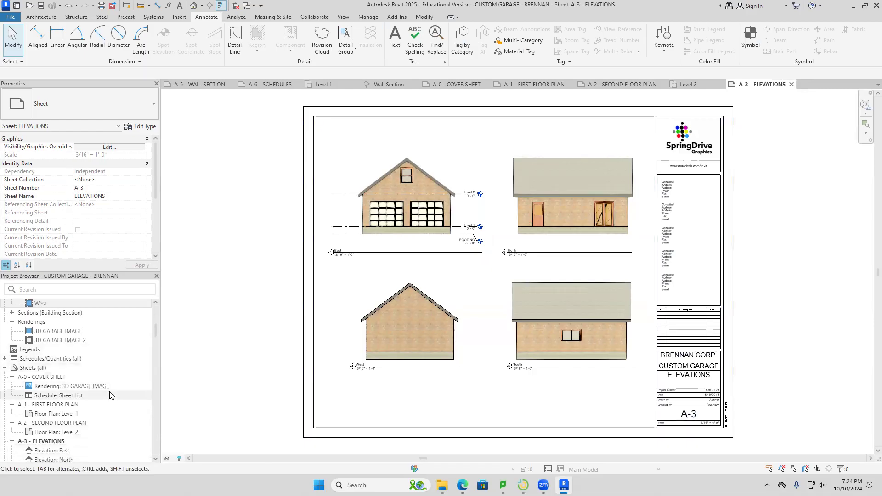
{"action": "double_click", "coordinate": [53, 377]}
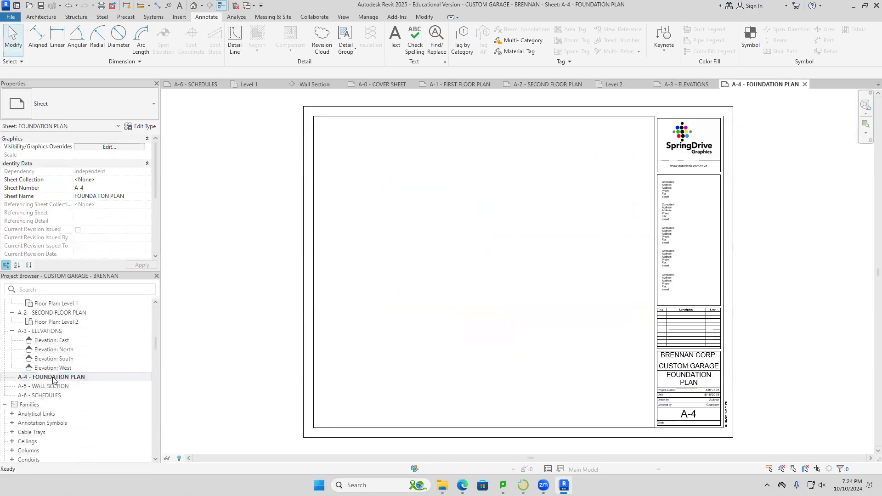
{"action": "left_click_drag", "start_coordinate": [156, 347], "coordinate": [154, 313]}
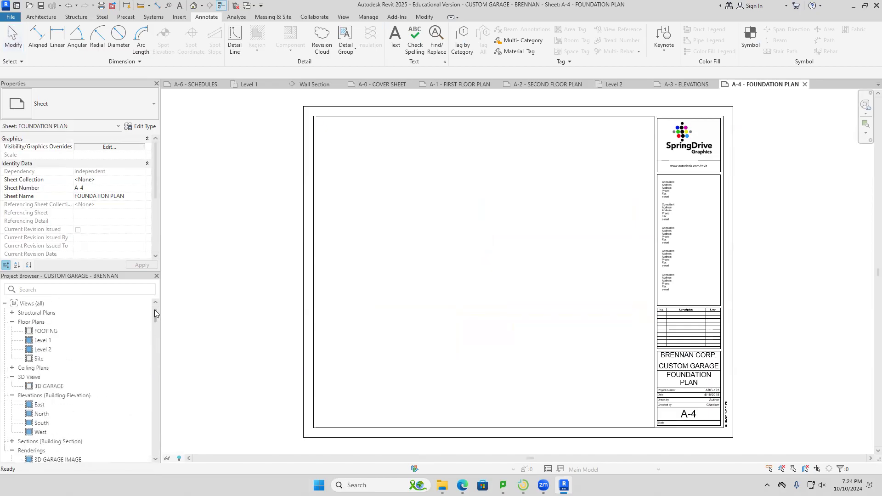
{"action": "left_click", "coordinate": [44, 332]}
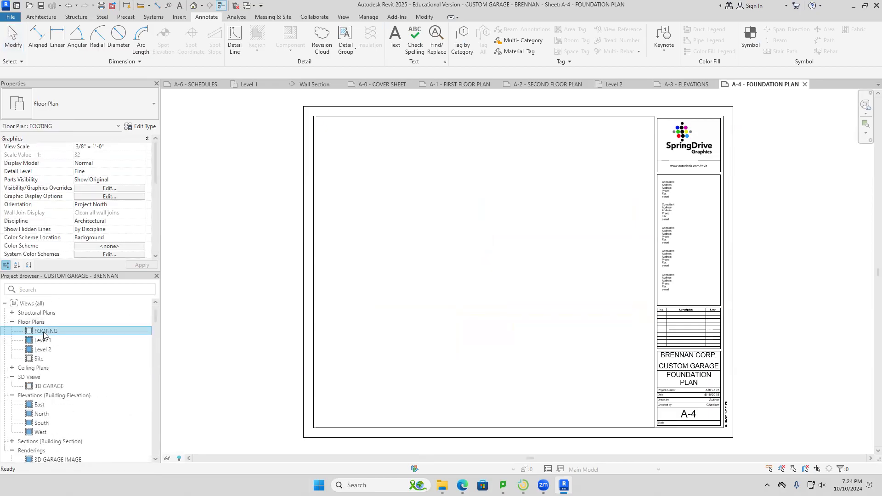
{"action": "left_click_drag", "start_coordinate": [42, 335], "coordinate": [482, 271]}
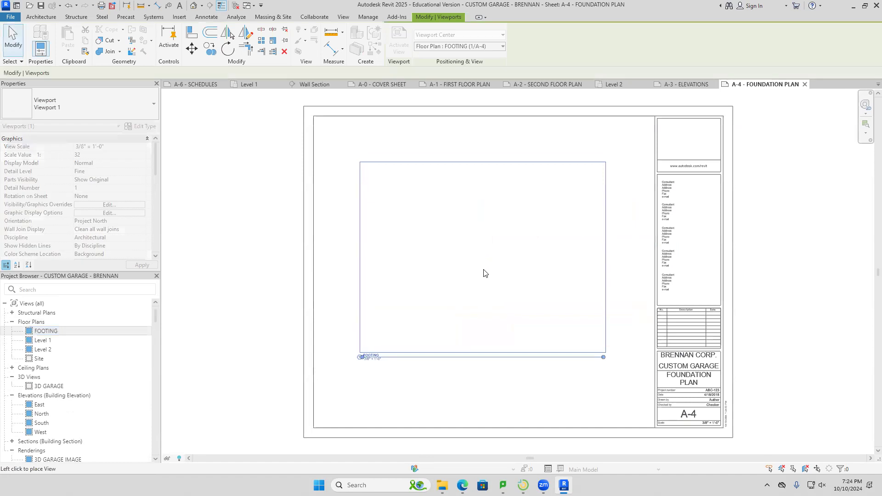
{"action": "left_click", "coordinate": [484, 276]}
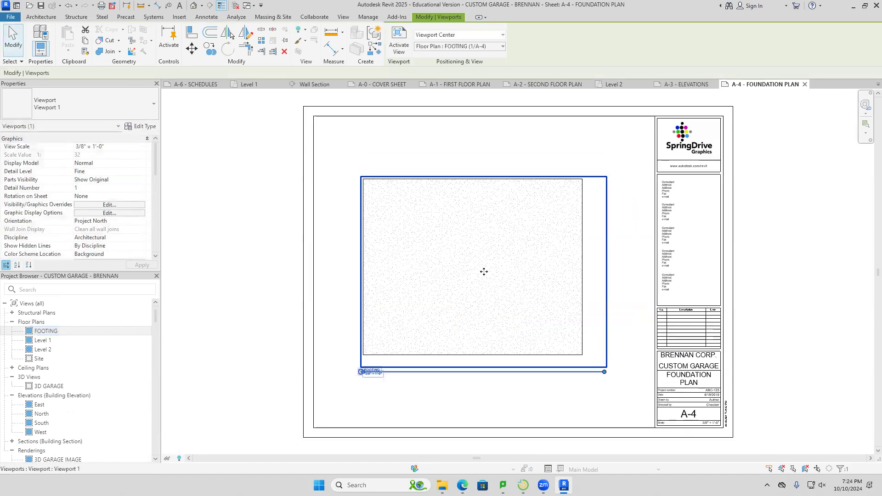
{"action": "left_click", "coordinate": [830, 286]}
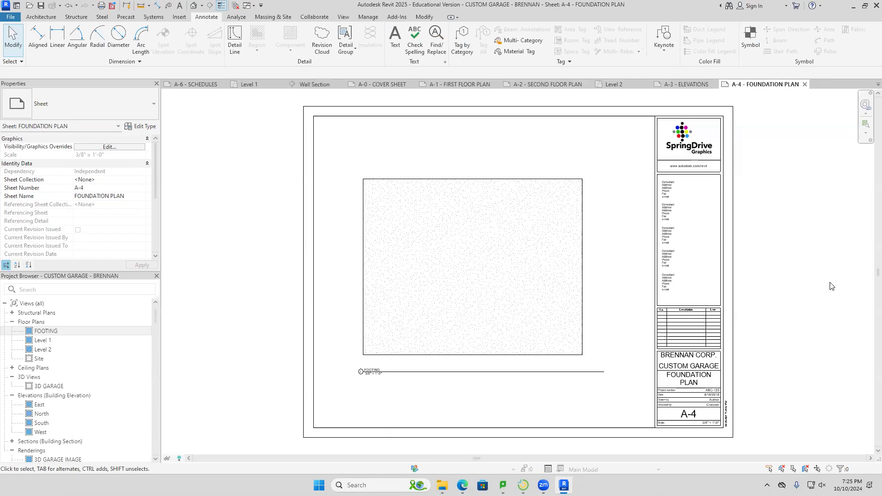
In the FOOTING floor plan, draw a rectangle of Hidden-style detail lines inside the slab, about 26' by 20'.
{"action": "left_click", "coordinate": [37, 333]}
{"action": "double_click", "coordinate": [37, 333]}
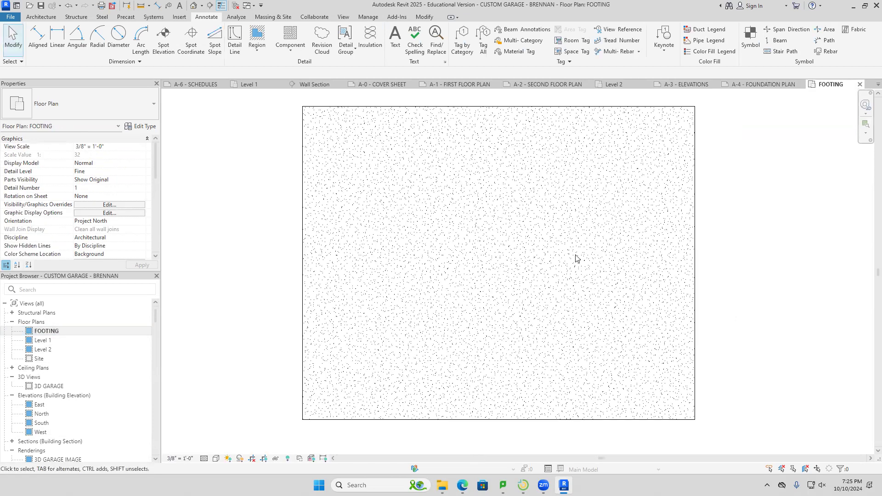
{"action": "scroll", "coordinate": [749, 236], "scroll_direction": "down", "scroll_amount": 1}
{"action": "middle_click_drag", "start_coordinate": [749, 236], "coordinate": [717, 260]}
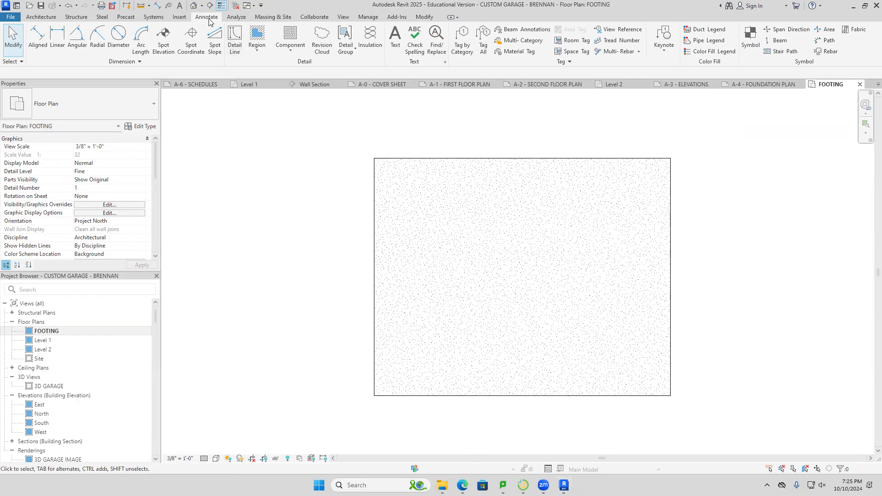
{"action": "left_click", "coordinate": [234, 41]}
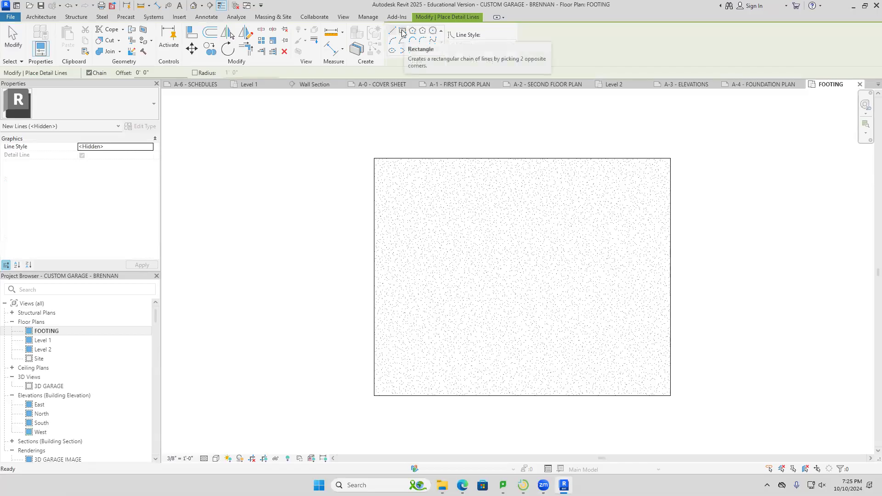
{"action": "left_click", "coordinate": [402, 32]}
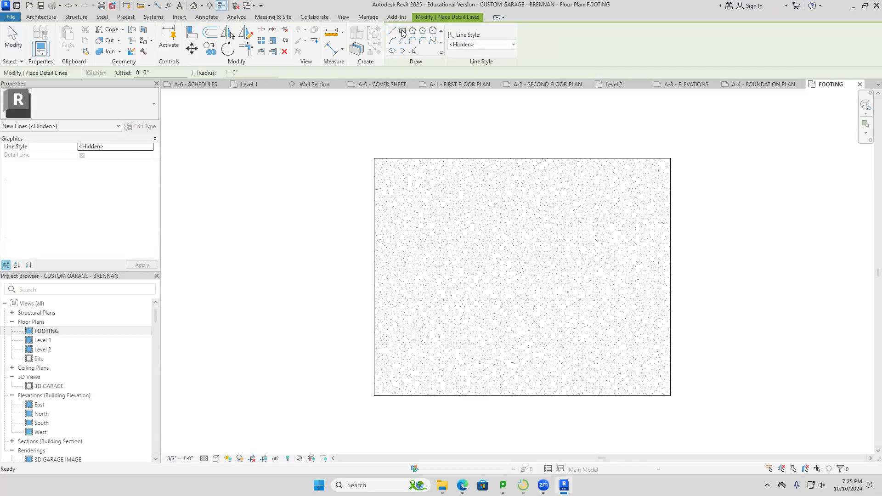
{"action": "left_click", "coordinate": [405, 366]}
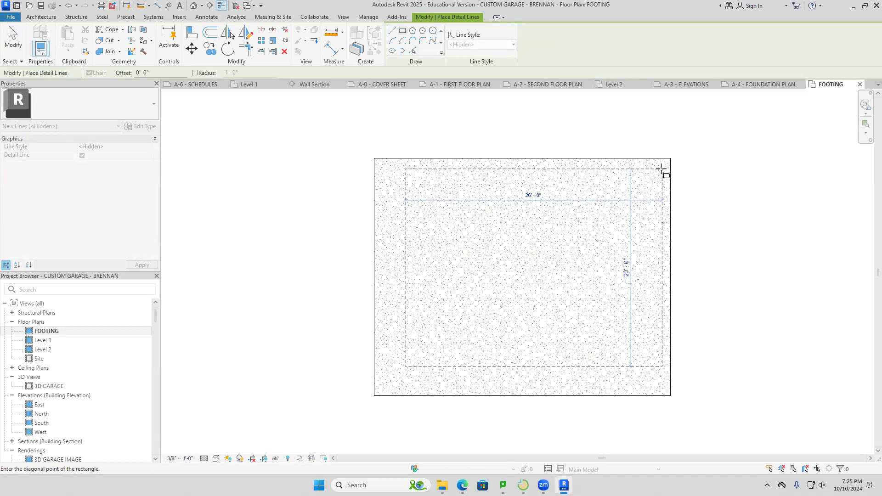
{"action": "left_click", "coordinate": [661, 168]}
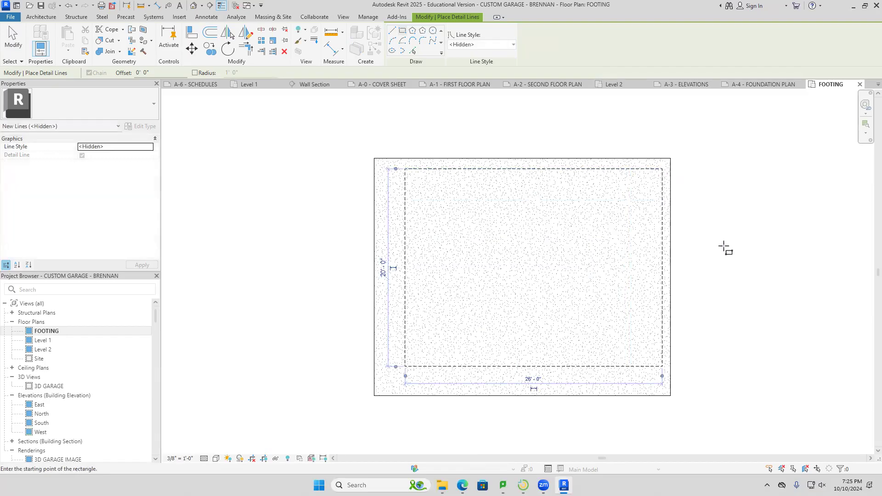
{"action": "key", "text": "Escape"}
{"action": "key", "text": "Escape"}
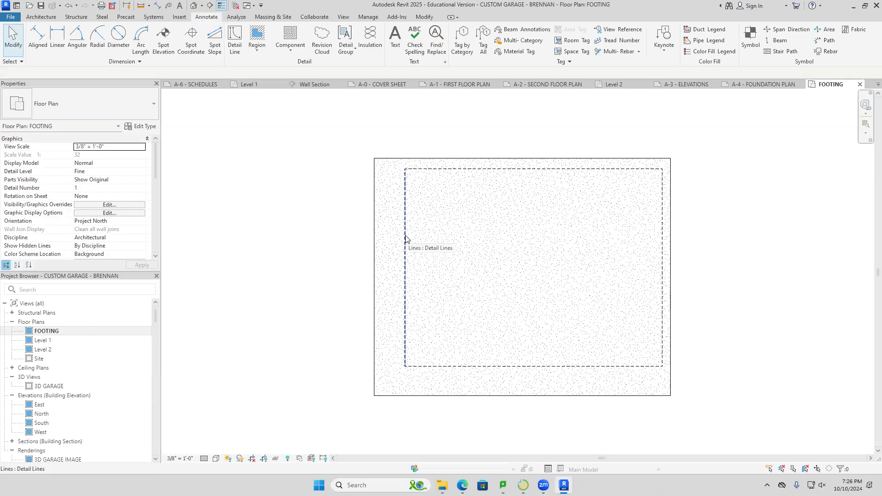
Select the whole dashed rectangle as a chain and nudge it left and down until it is centred within the slab outline.
{"action": "key", "text": "Tab"}
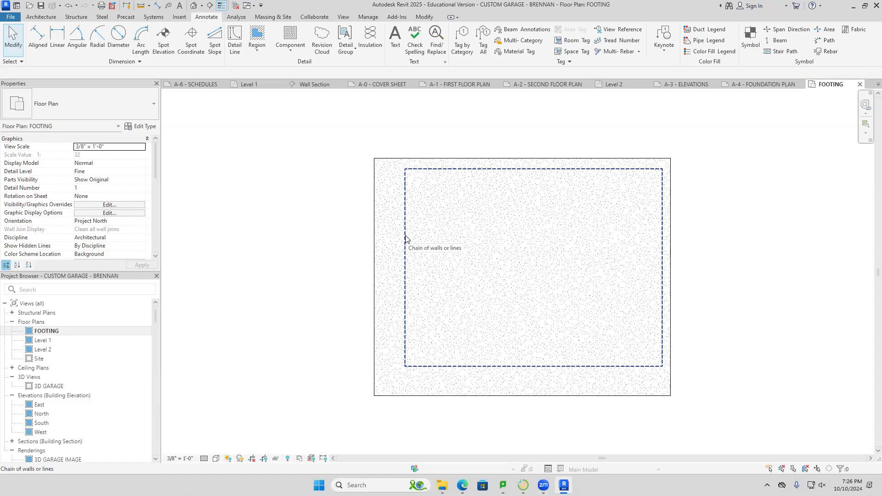
{"action": "left_click", "coordinate": [405, 239]}
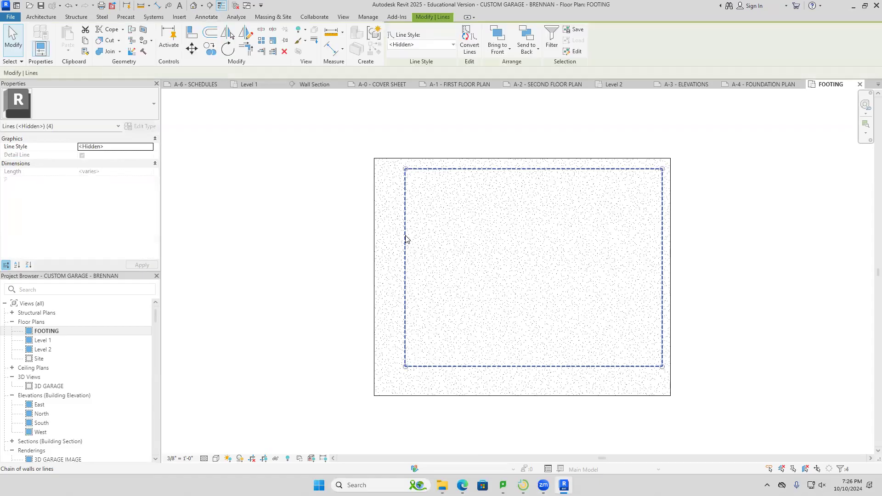
{"action": "key", "text": "Left"}
{"action": "key", "text": "Left"}
{"action": "key", "text": "Left"}
{"action": "key", "text": "Left"}
{"action": "key", "text": "Left"}
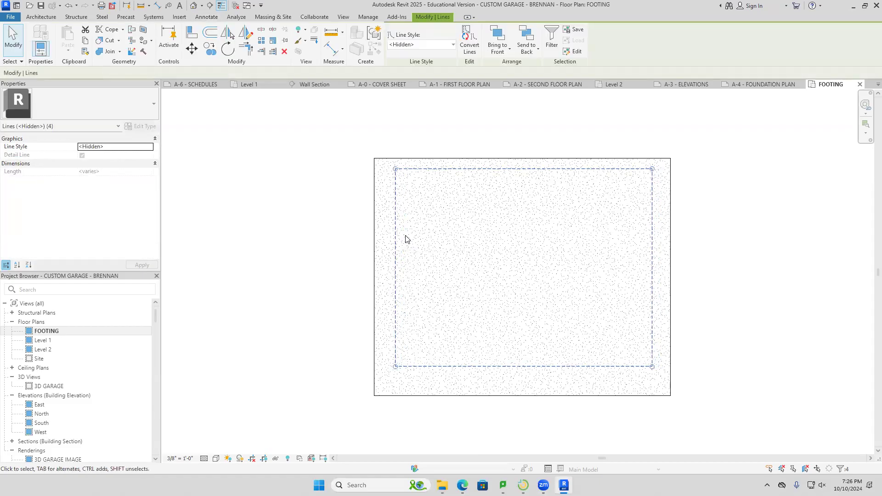
{"action": "key", "text": "Down"}
{"action": "key", "text": "Down"}
{"action": "key", "text": "Down"}
{"action": "key", "text": "Down"}
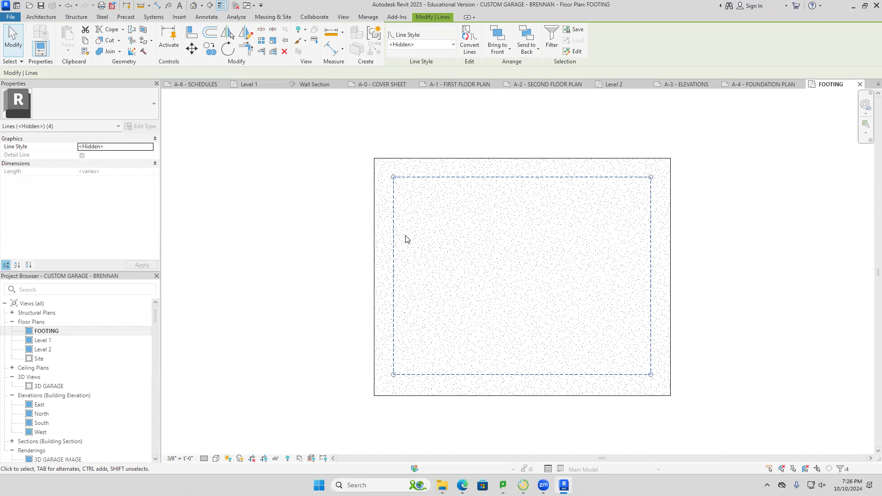
{"action": "key", "text": "Right"}
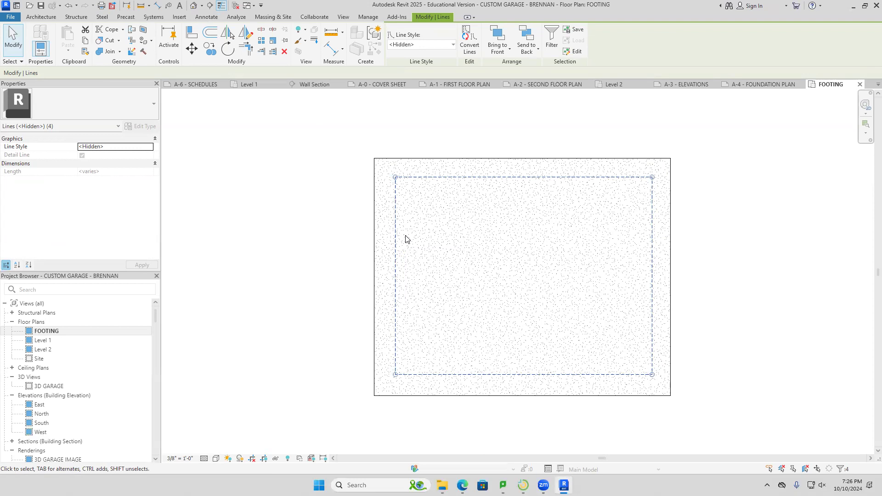
{"action": "left_click", "coordinate": [735, 346]}
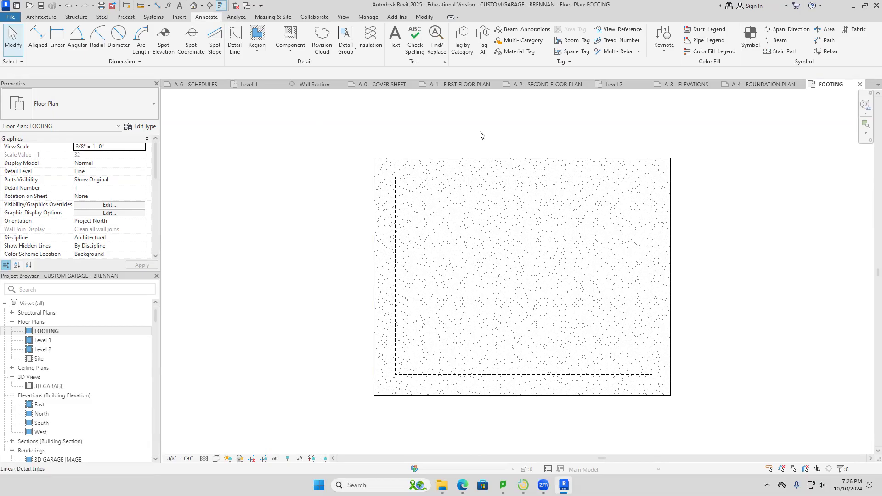
Add a two-segment leader note reading THICKENED EDGE SLAB 12" X 24" that points to the slab's left edge band in the FOOTING plan.
{"action": "left_click", "coordinate": [395, 42]}
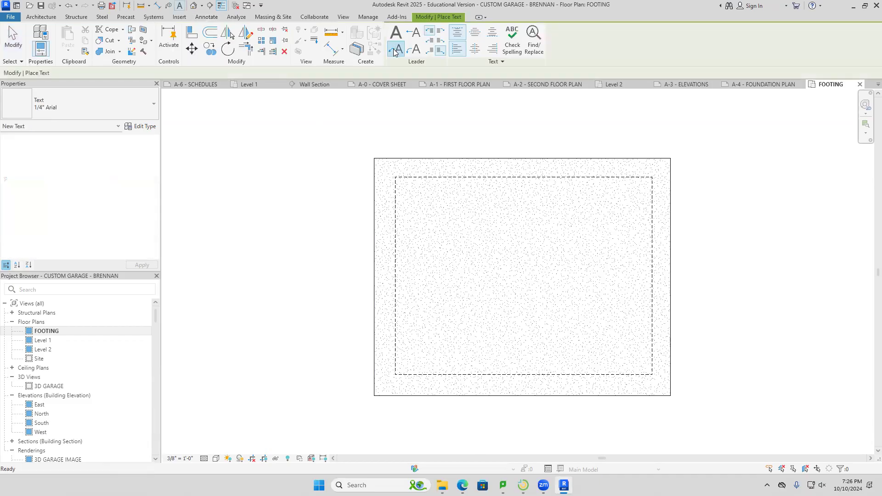
{"action": "left_click", "coordinate": [395, 50]}
{"action": "left_click", "coordinate": [384, 341]}
{"action": "left_click", "coordinate": [430, 299]}
{"action": "left_click", "coordinate": [446, 300]}
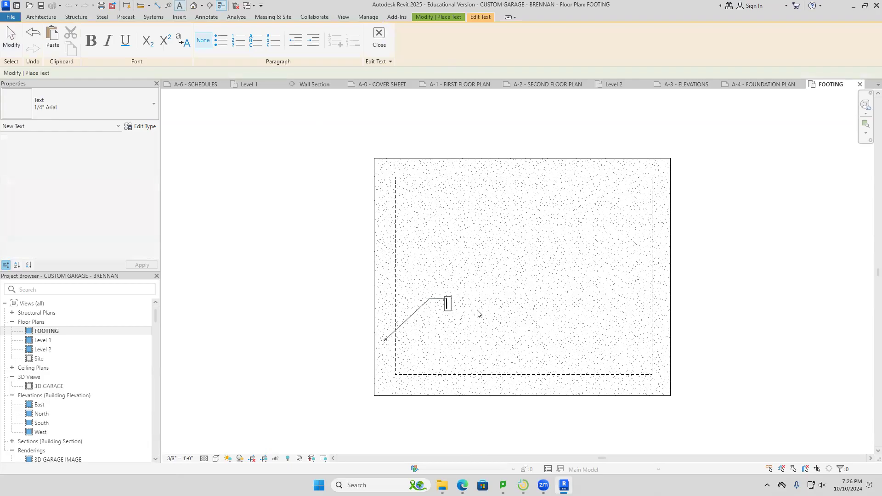
{"action": "type", "text": "THICKEN"}
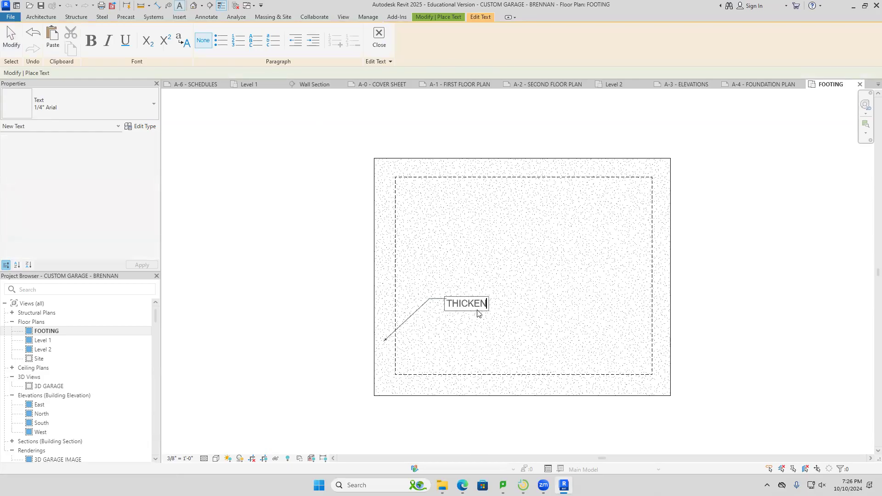
{"action": "type", "text": "ED EDGE S"}
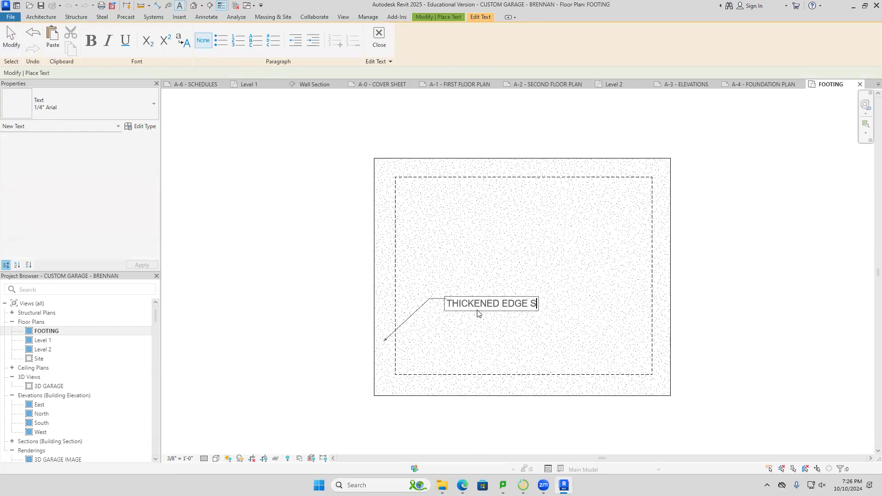
{"action": "type", "text": "LAB 12\" X 24\""}
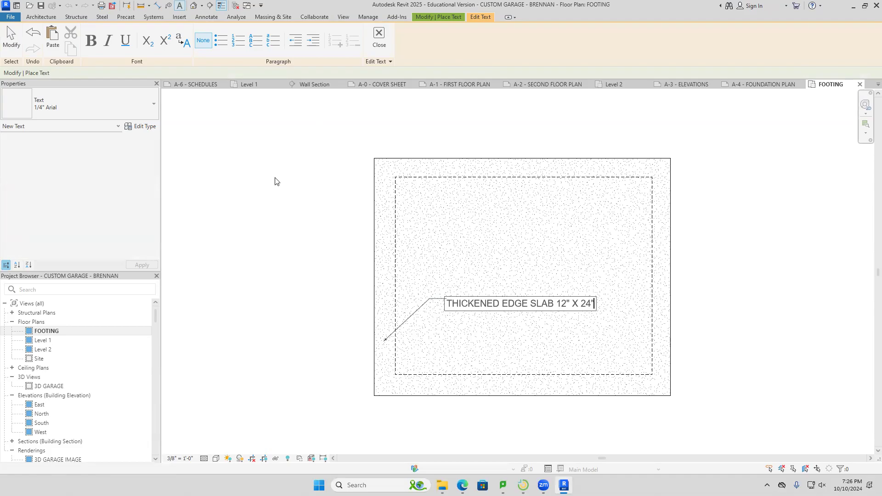
{"action": "left_click", "coordinate": [315, 201]}
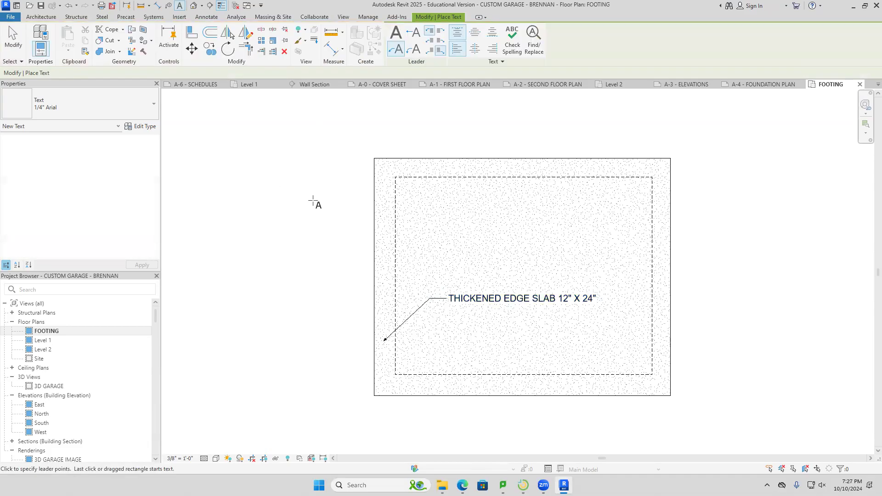
{"action": "key", "text": "Escape"}
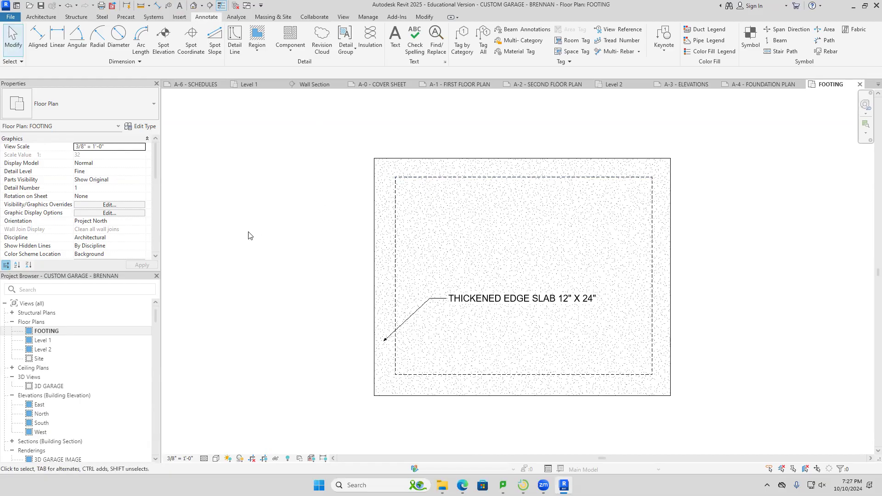
Try the Hidden Line and Wireframe visual styles on the FOOTING plan.
{"action": "left_click", "coordinate": [216, 458]}
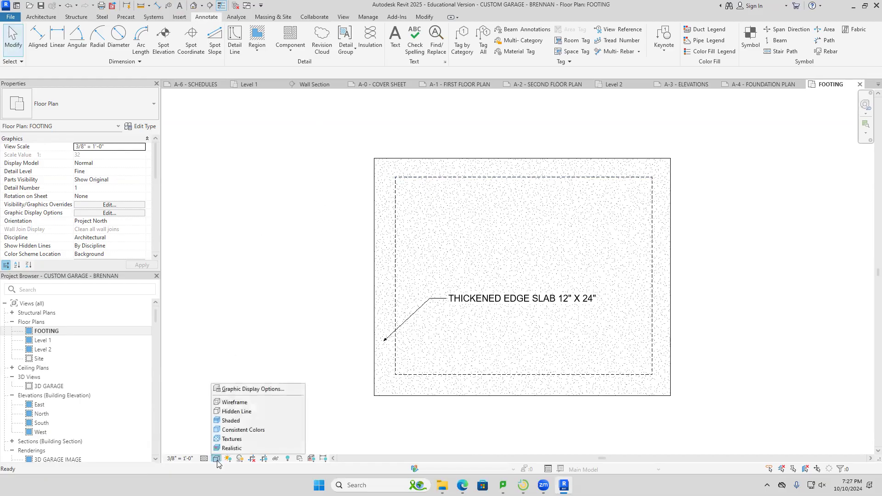
{"action": "left_click", "coordinate": [242, 412]}
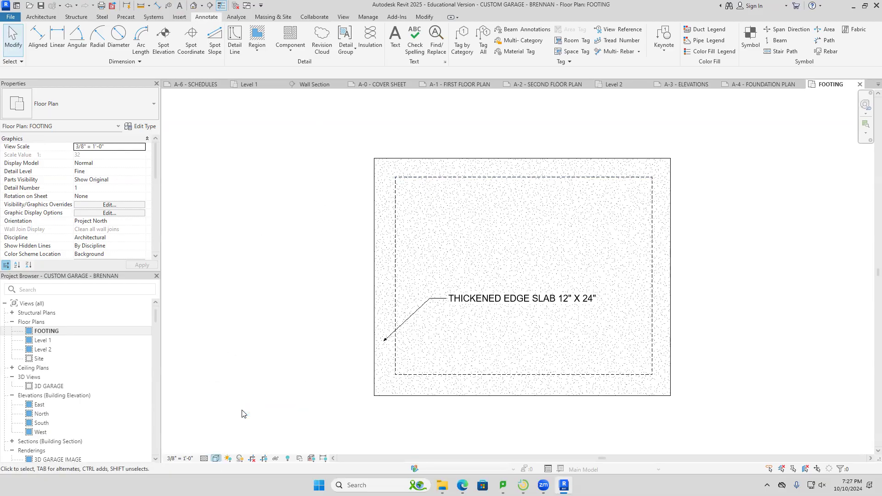
{"action": "left_click", "coordinate": [216, 459]}
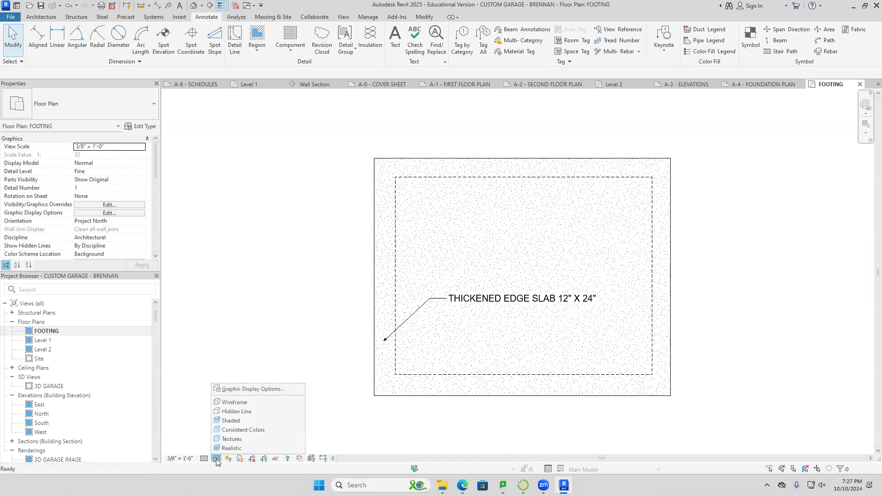
{"action": "left_click", "coordinate": [233, 402]}
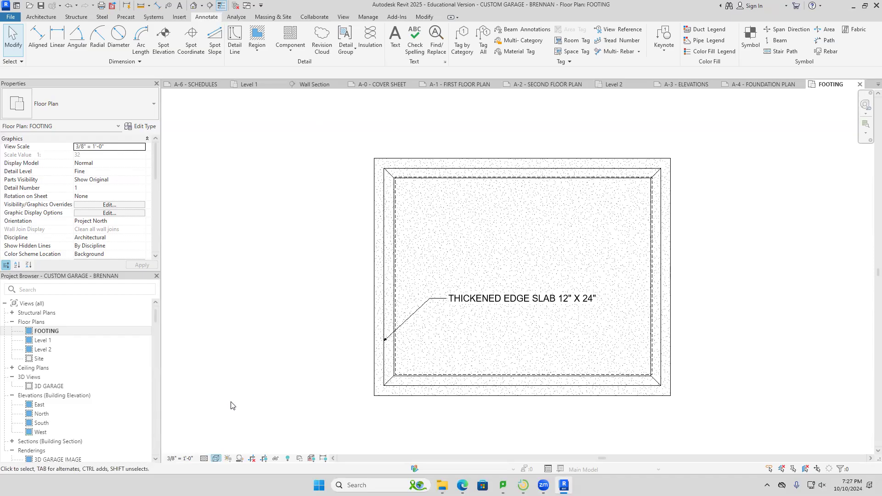
Set the FOOTING plan's visual style to Hidden Line and save the project.
{"action": "left_click", "coordinate": [216, 460]}
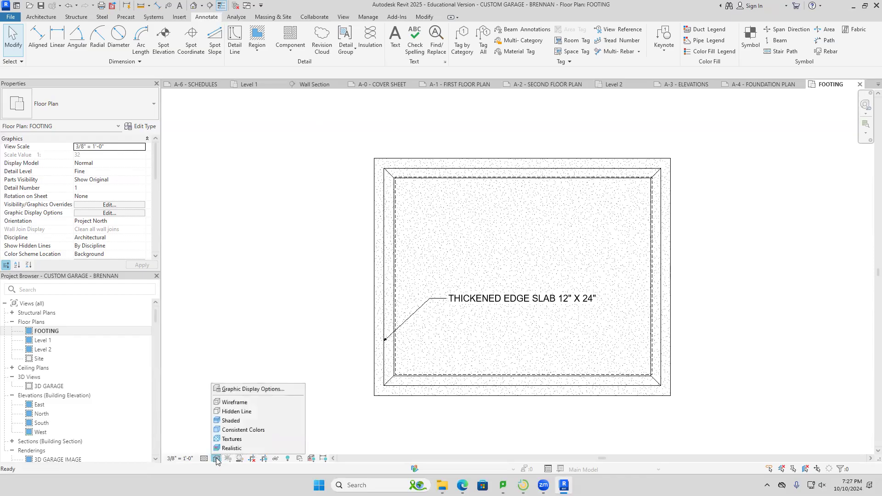
{"action": "left_click", "coordinate": [243, 412]}
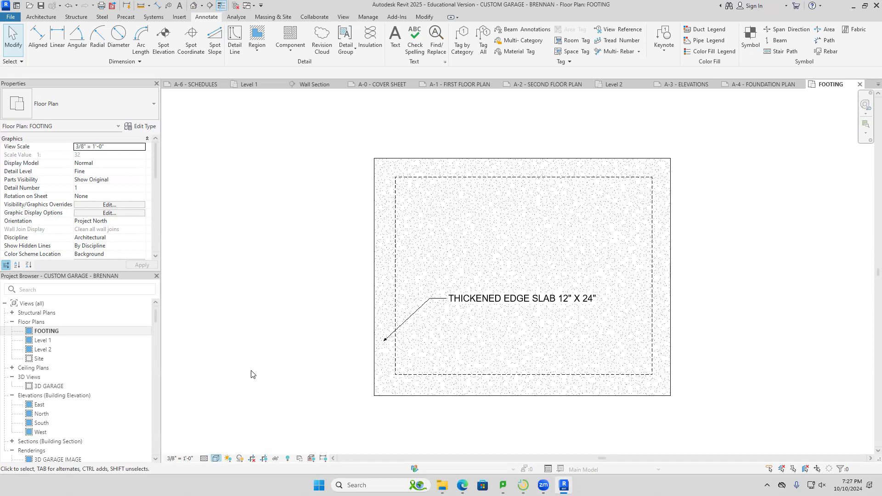
{"action": "left_click", "coordinate": [41, 6]}
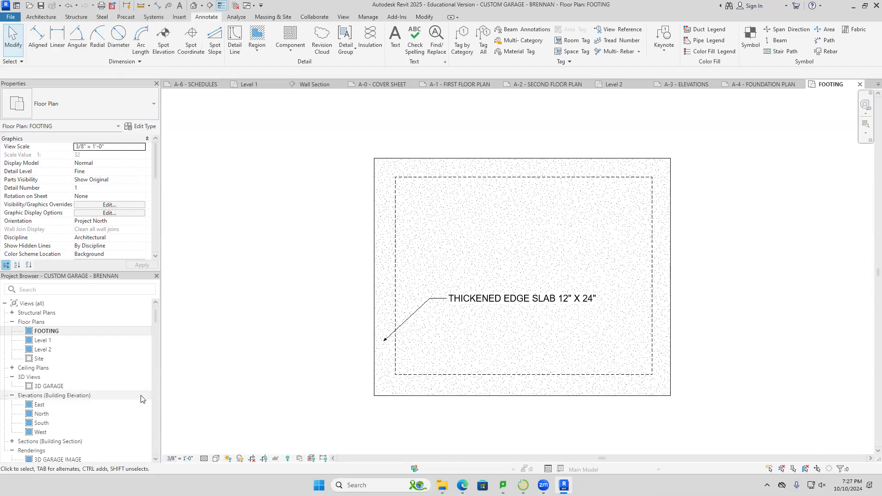
Open sheet A-5, WALL SECTION, and place the Wall Section building section in the middle of its drawing area.
{"action": "scroll", "coordinate": [115, 399], "scroll_direction": "down", "scroll_amount": 2}
{"action": "scroll", "coordinate": [115, 399], "scroll_direction": "down", "scroll_amount": 5}
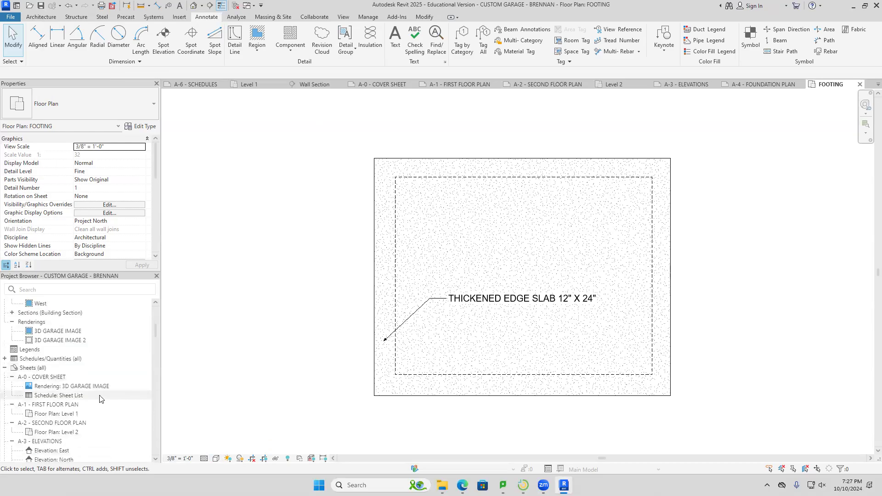
{"action": "scroll", "coordinate": [97, 399], "scroll_direction": "down", "scroll_amount": 2}
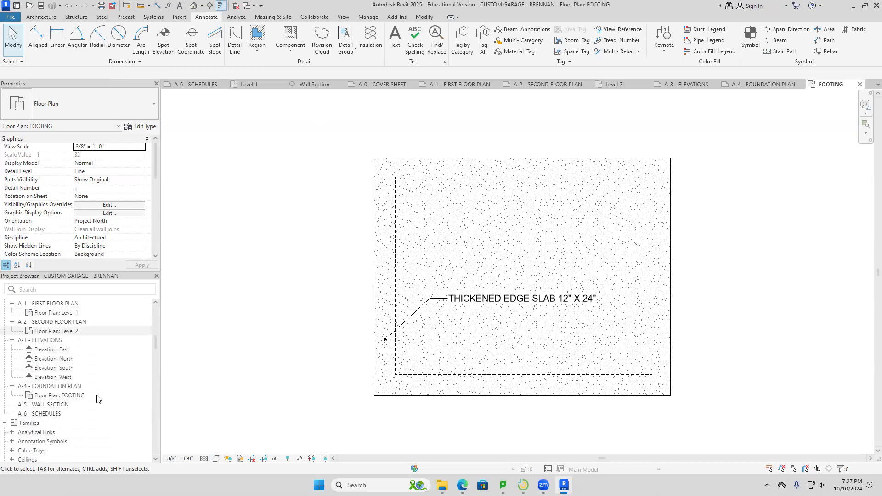
{"action": "double_click", "coordinate": [45, 407]}
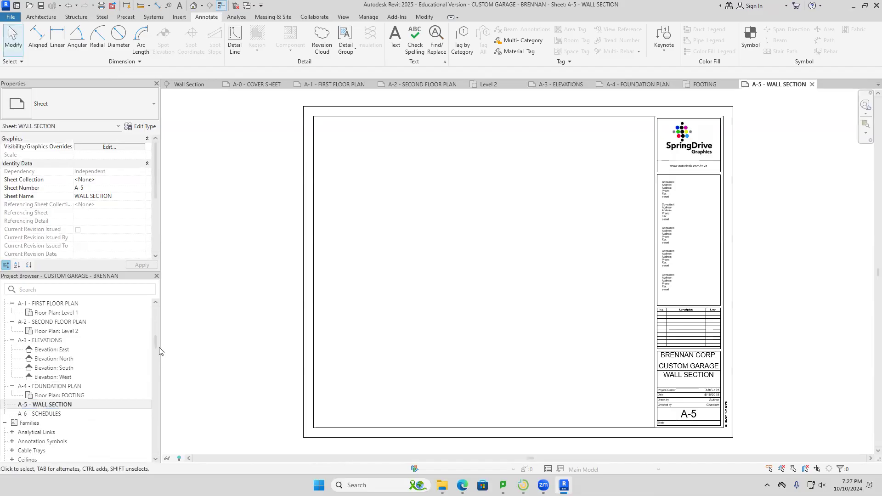
{"action": "left_click_drag", "start_coordinate": [157, 345], "coordinate": [156, 330]}
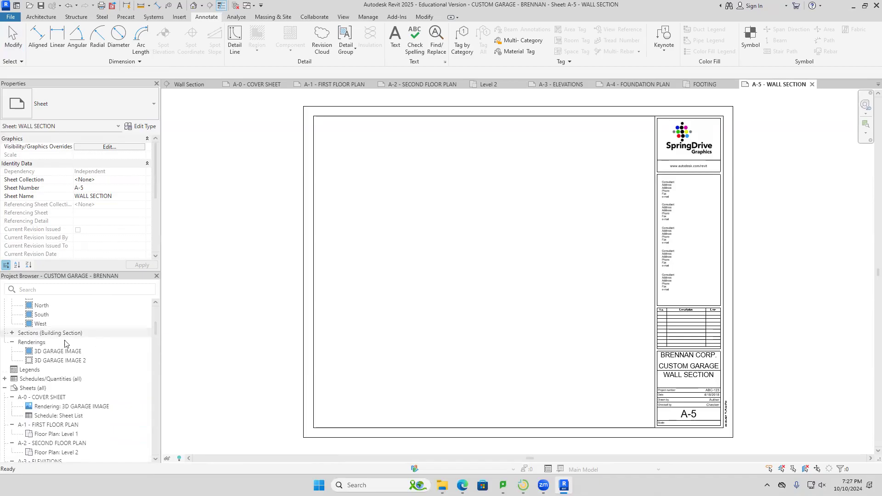
{"action": "left_click", "coordinate": [12, 334]}
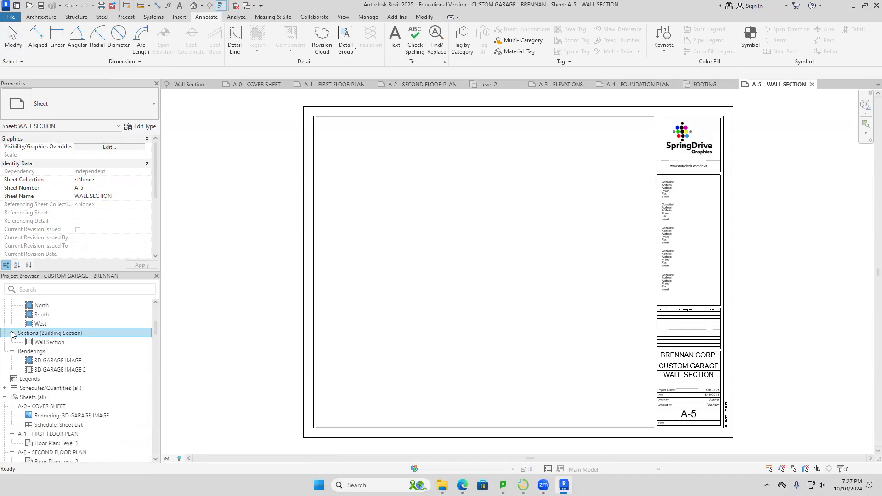
{"action": "left_click", "coordinate": [32, 343]}
{"action": "left_click_drag", "start_coordinate": [32, 344], "coordinate": [550, 265]}
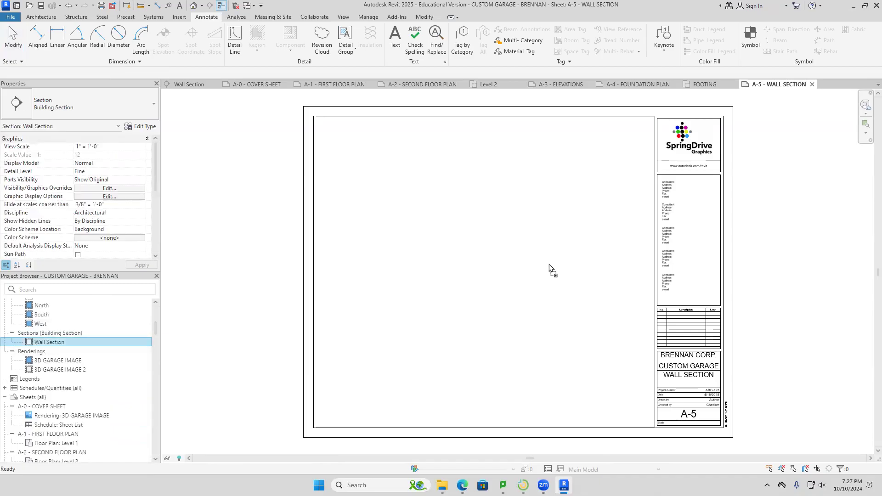
{"action": "left_click_drag", "start_coordinate": [484, 288], "coordinate": [483, 291]}
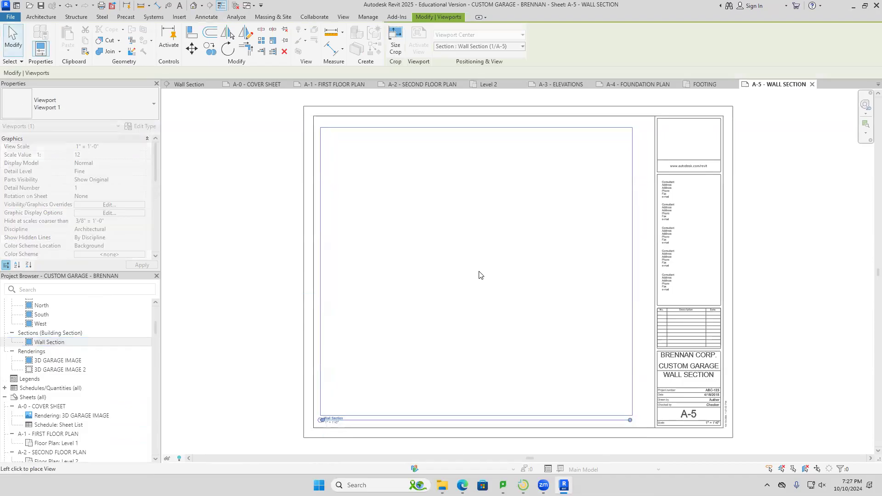
{"action": "left_click", "coordinate": [480, 277]}
{"action": "left_click", "coordinate": [859, 305]}
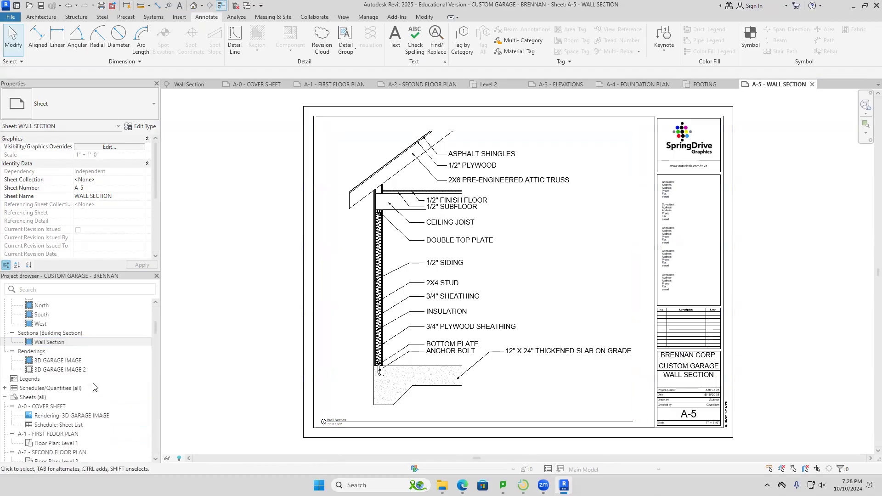
Open sheet A-6, SCHEDULES, and place the Door Schedule near the top of its drawing area.
{"action": "scroll", "coordinate": [93, 386], "scroll_direction": "down", "scroll_amount": 3}
{"action": "scroll", "coordinate": [92, 386], "scroll_direction": "down", "scroll_amount": 4}
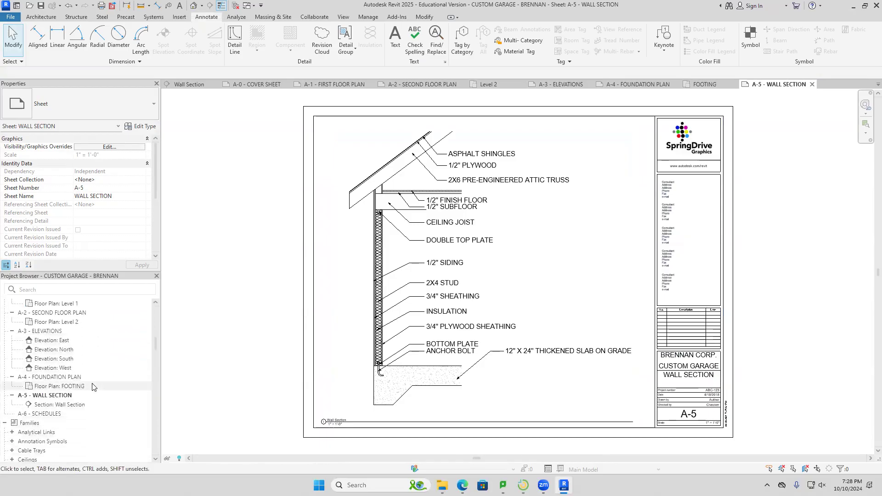
{"action": "double_click", "coordinate": [49, 405]}
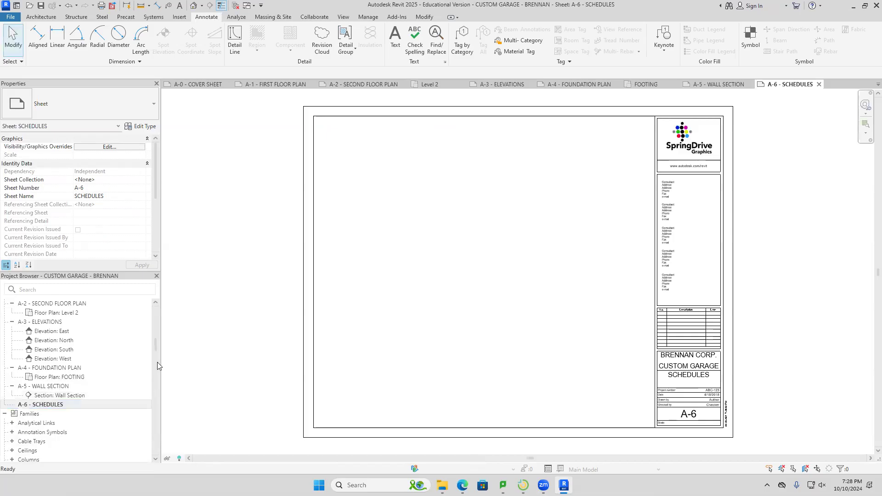
{"action": "left_click_drag", "start_coordinate": [155, 343], "coordinate": [155, 333]}
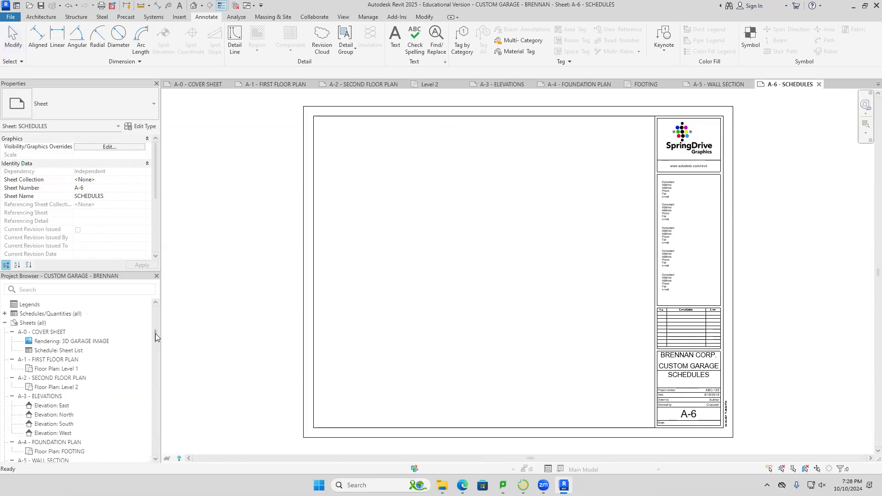
{"action": "left_click", "coordinate": [4, 313]}
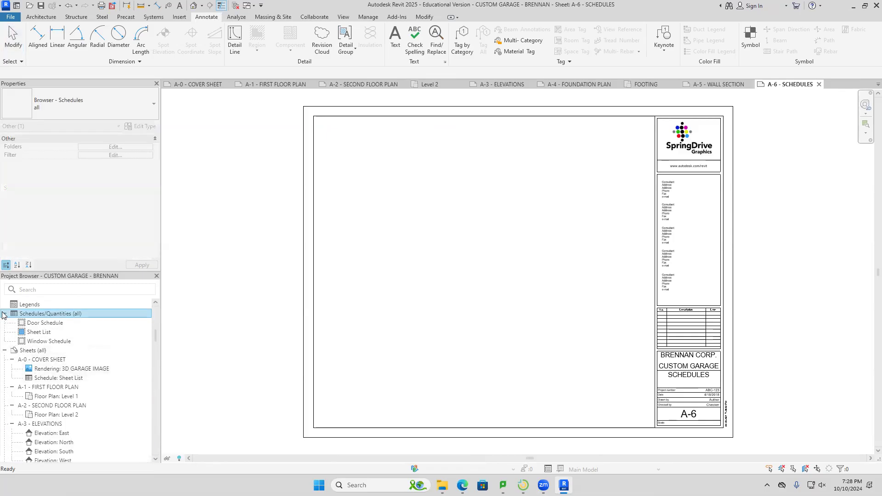
{"action": "left_click", "coordinate": [39, 324]}
{"action": "left_click_drag", "start_coordinate": [39, 328], "coordinate": [455, 177]}
{"action": "left_click", "coordinate": [477, 176]}
Place the Window Schedule on sheet A-6 below the Door Schedule, with their left edges aligned.
{"action": "left_click_drag", "start_coordinate": [66, 345], "coordinate": [170, 327]}
{"action": "left_click_drag", "start_coordinate": [443, 266], "coordinate": [448, 271]}
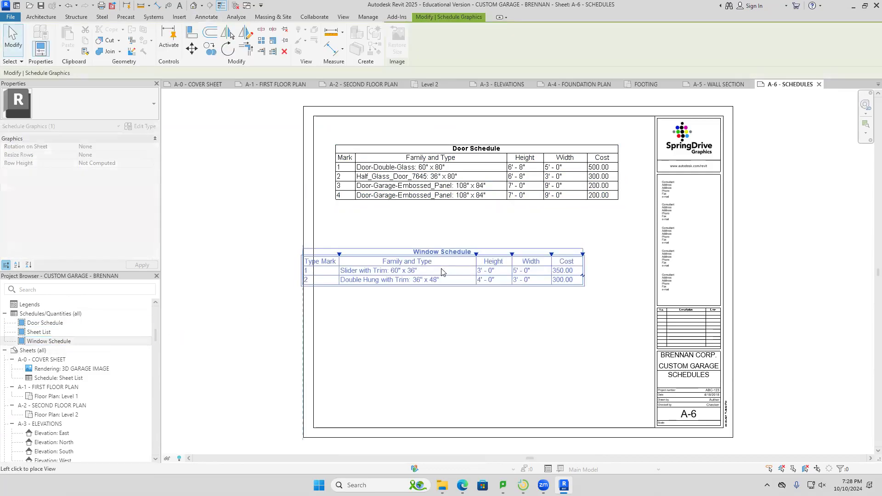
{"action": "left_click", "coordinate": [475, 253]}
{"action": "left_click", "coordinate": [758, 226]}
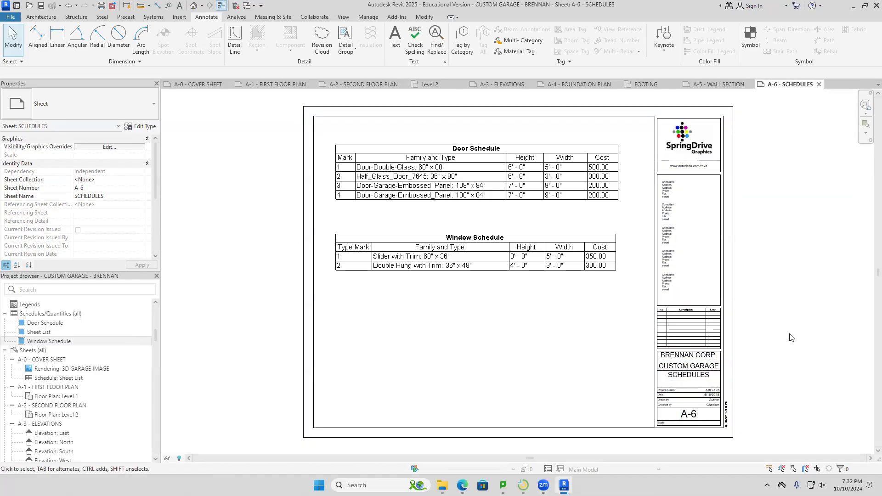
Review sheets A-5 and A-4, and examine the four elevations and their view titles on sheet A-3.
{"action": "left_click", "coordinate": [720, 85]}
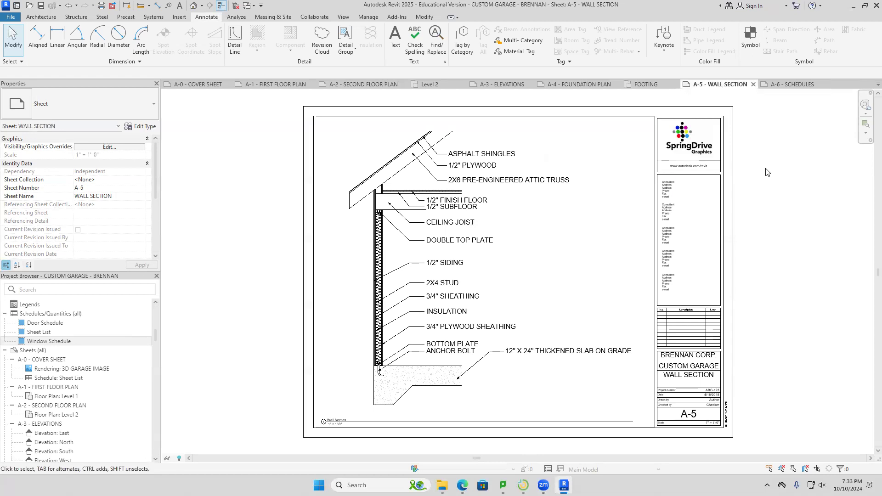
{"action": "key", "text": "ctrl+shift+Tab"}
{"action": "key", "text": "ctrl+shift+Tab"}
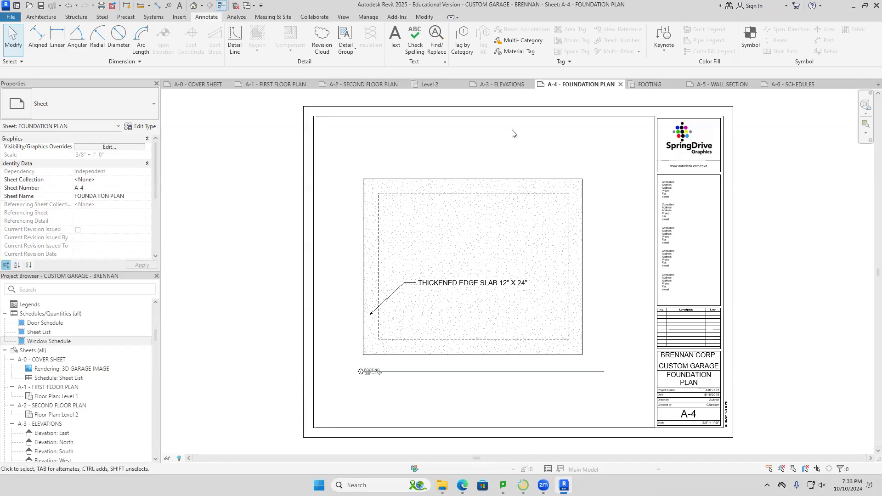
{"action": "left_click", "coordinate": [501, 84]}
{"action": "scroll", "coordinate": [468, 403], "scroll_direction": "up", "scroll_amount": 3}
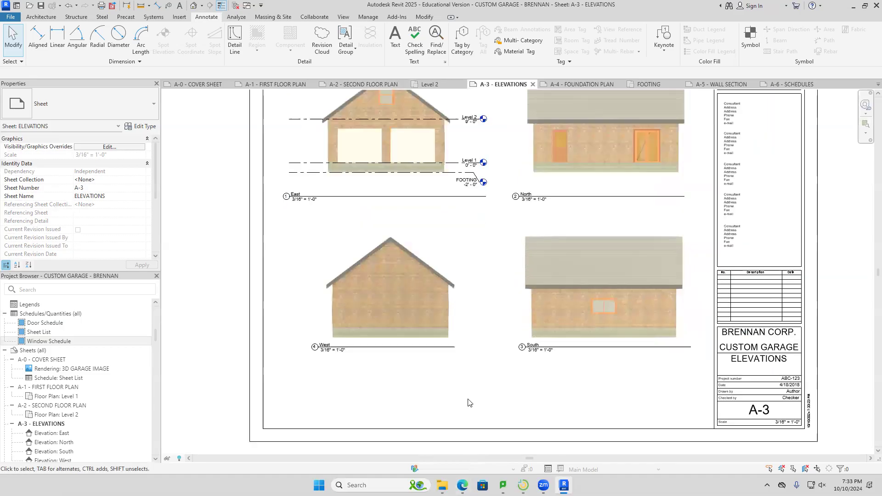
{"action": "middle_click_drag", "start_coordinate": [468, 403], "coordinate": [467, 428]}
{"action": "left_click", "coordinate": [278, 136]}
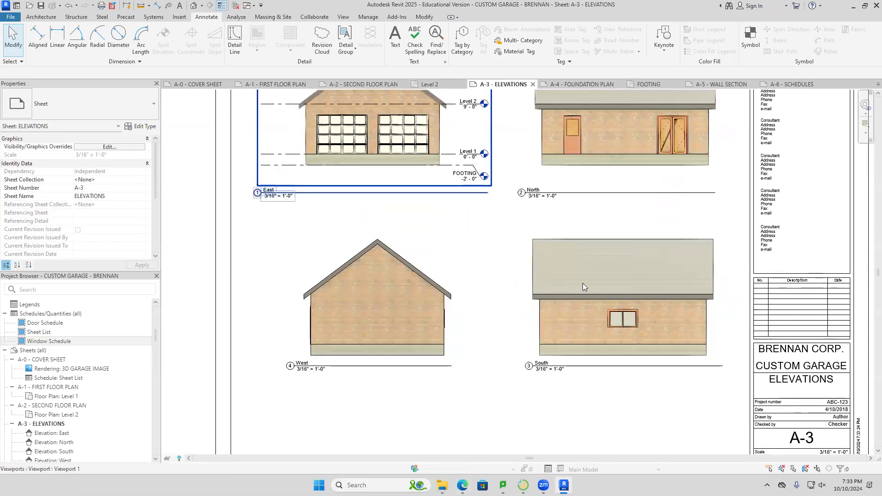
{"action": "left_click", "coordinate": [268, 362]}
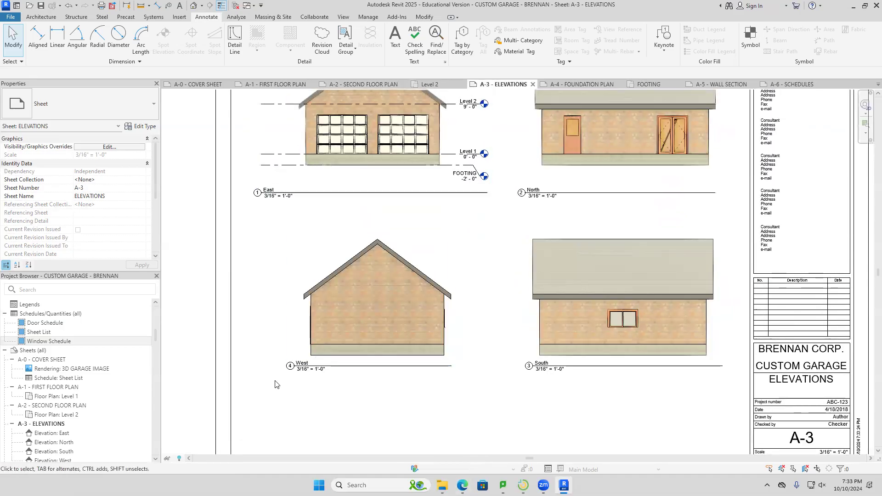
{"action": "scroll", "coordinate": [380, 416], "scroll_direction": "down", "scroll_amount": 3}
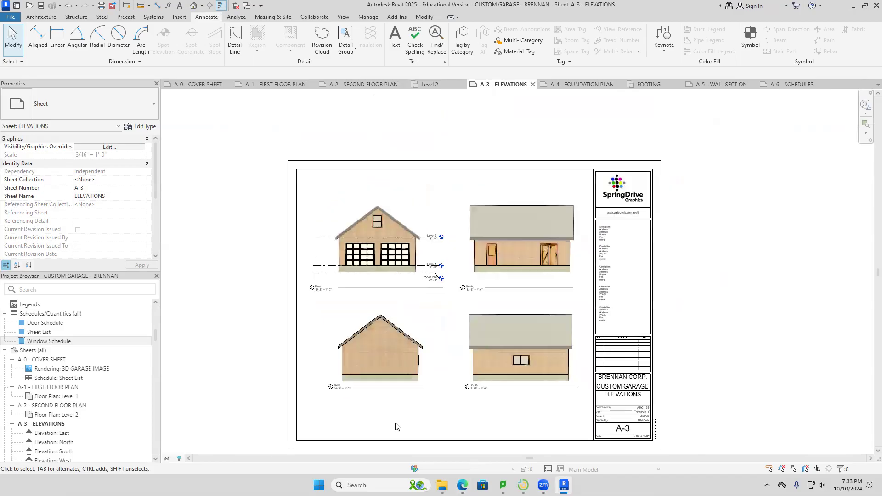
{"action": "middle_click_drag", "start_coordinate": [397, 426], "coordinate": [406, 423]}
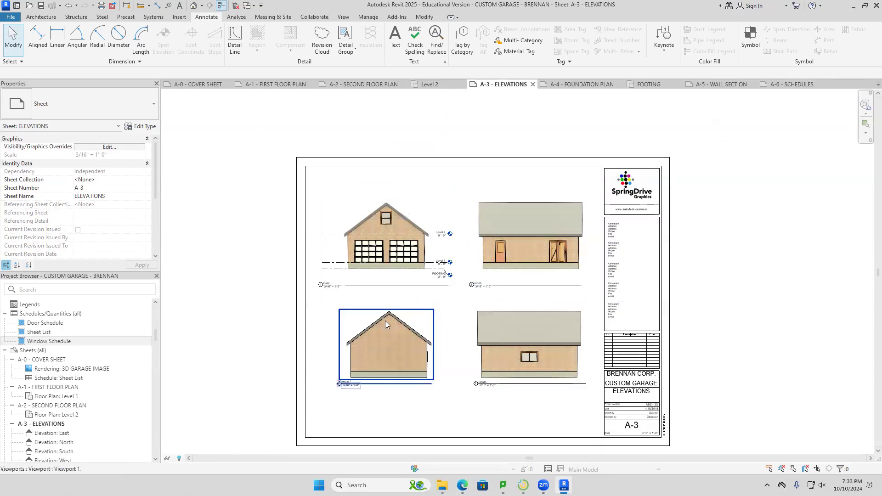
Review the layout of sheets A-3, A-0, A-1 and A-2, checking the second floor plan for missing annotation.
{"action": "middle_click_drag", "start_coordinate": [766, 294], "coordinate": [790, 278]}
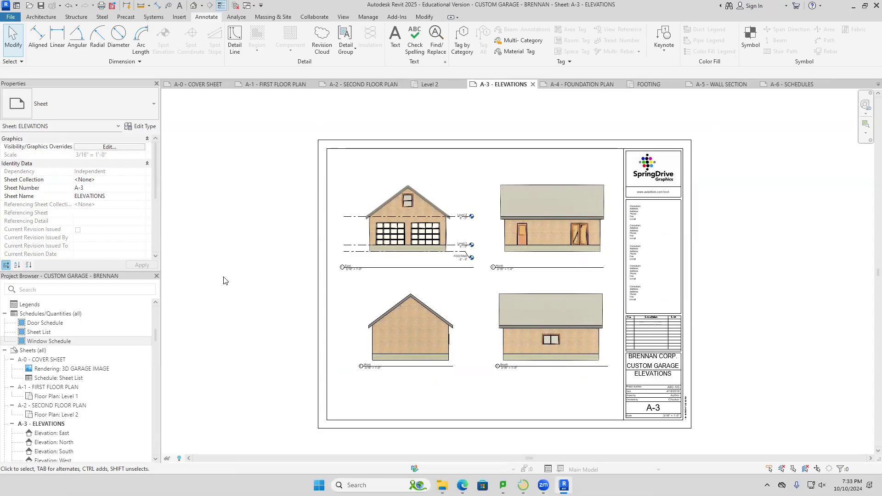
{"action": "double_click", "coordinate": [59, 360]}
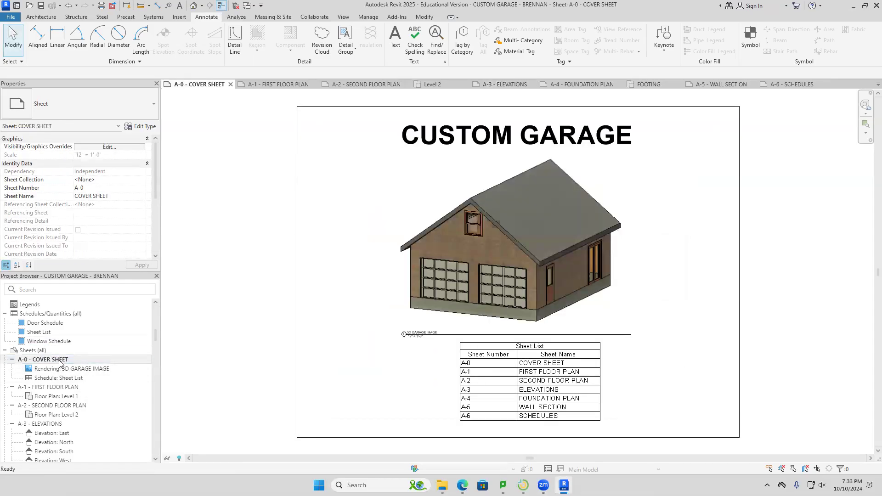
{"action": "double_click", "coordinate": [50, 388]}
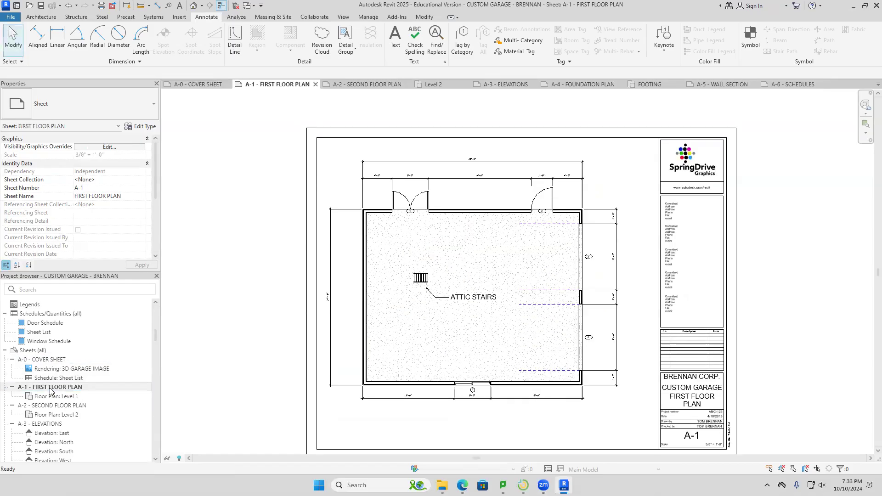
{"action": "double_click", "coordinate": [62, 405]}
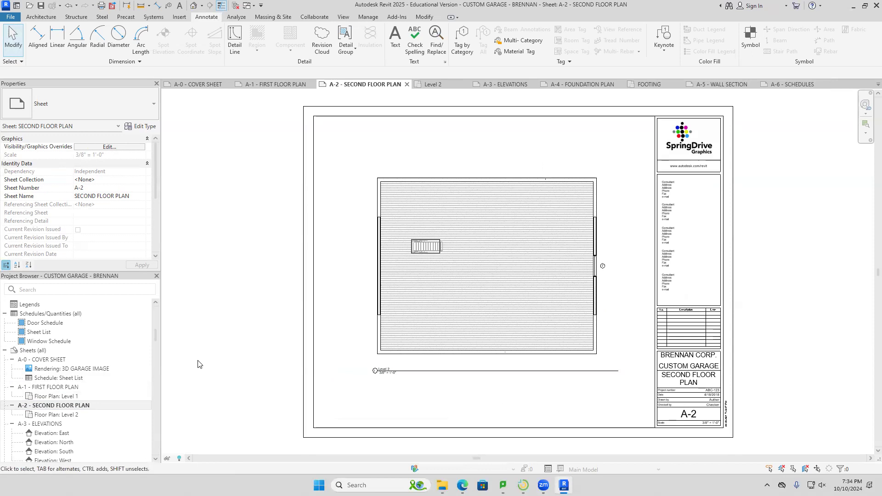
On the Level 2 floor plan, add the leader note ATTIC STAIRS pointing to the attic stair.
{"action": "scroll", "coordinate": [119, 392], "scroll_direction": "up", "scroll_amount": 5}
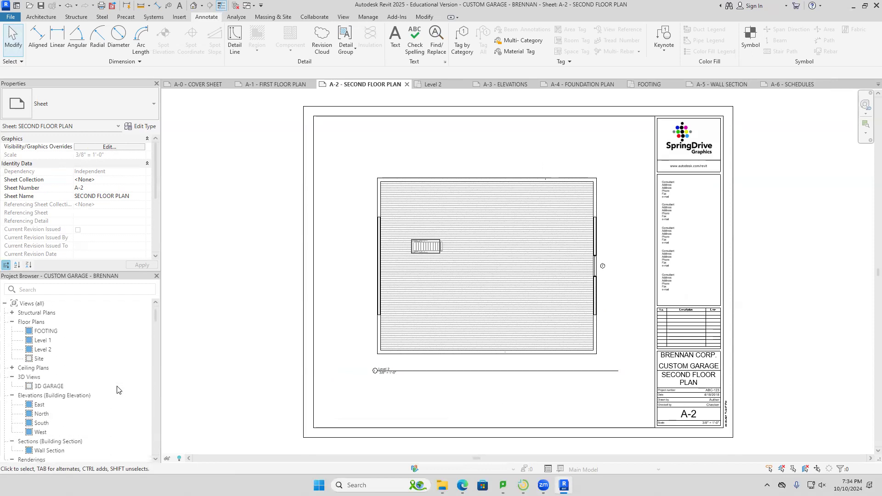
{"action": "double_click", "coordinate": [43, 349]}
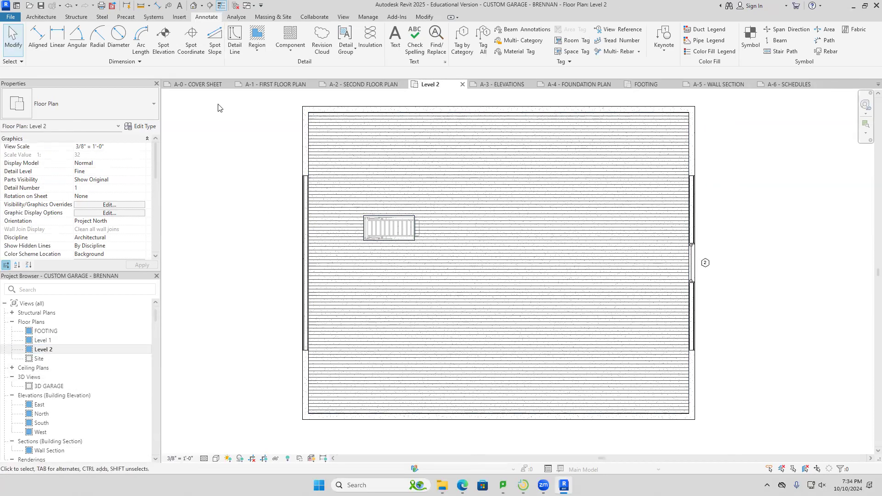
{"action": "left_click", "coordinate": [180, 6]}
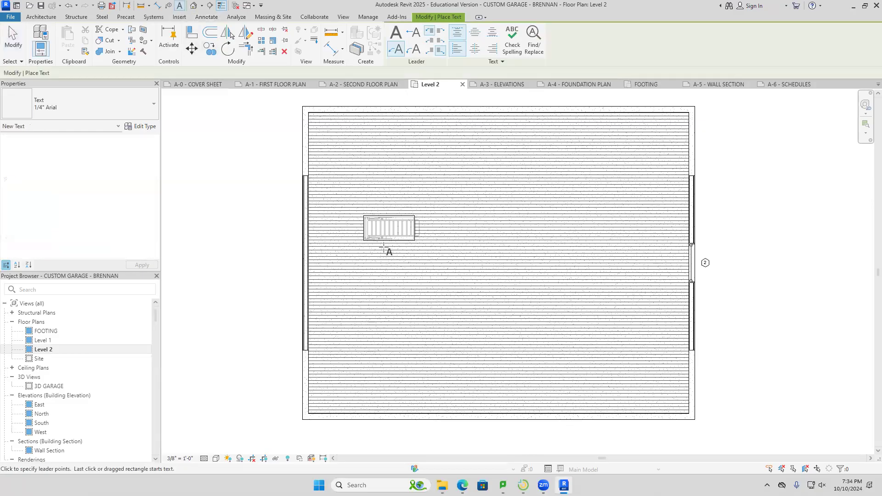
{"action": "left_click", "coordinate": [390, 235]}
{"action": "left_click", "coordinate": [425, 275]}
{"action": "left_click", "coordinate": [442, 277]}
{"action": "type", "text": "A"}
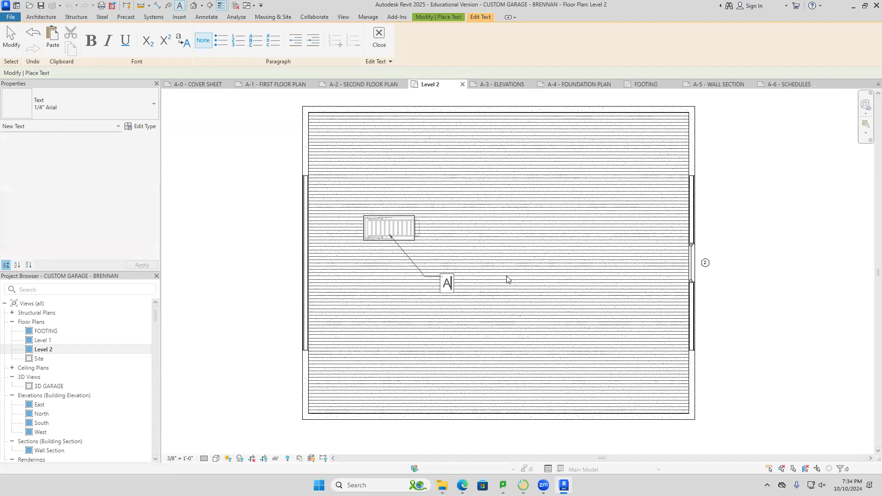
{"action": "type", "text": "TTIC STAIRS"}
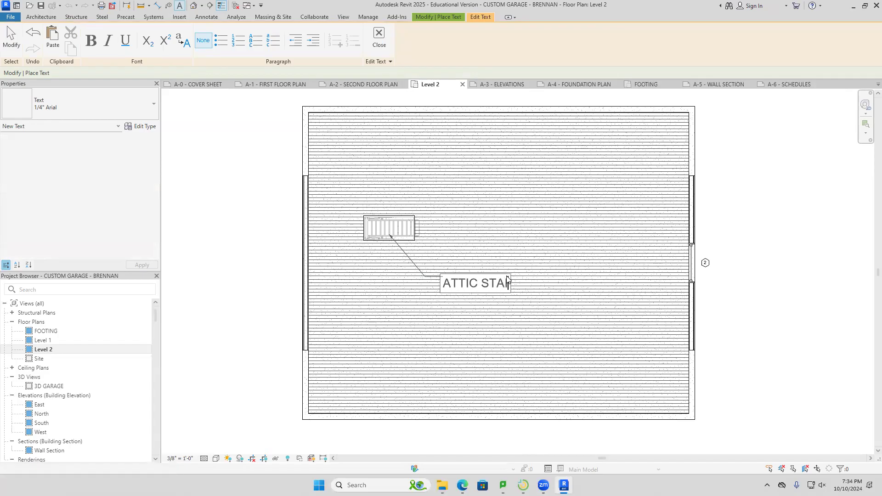
{"action": "left_click", "coordinate": [764, 339]}
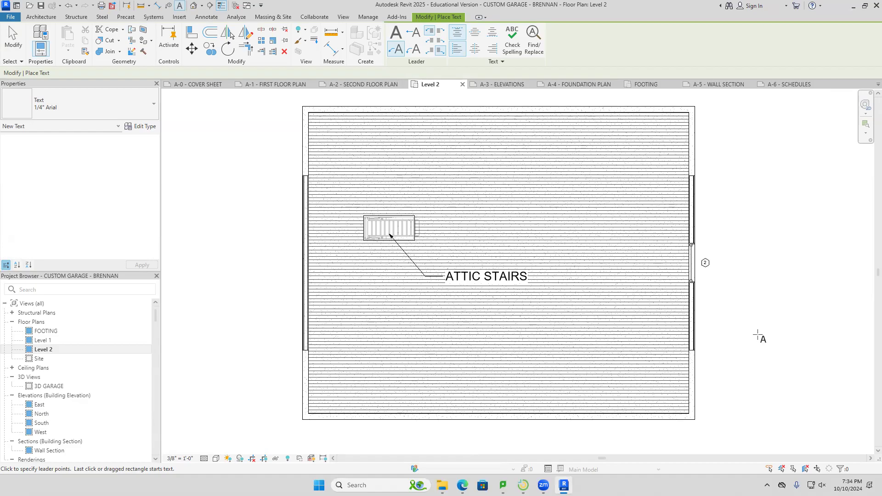
{"action": "key", "text": "Escape"}
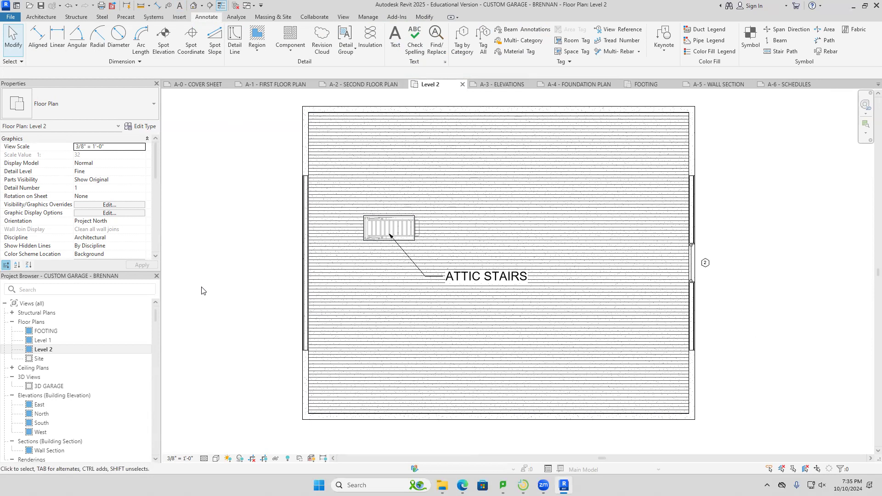
Set up printing with Microsoft Print to PDF for selected views/sheets, using the GARAGE SET print set of sheets A-0 to A-6.
{"action": "key", "text": "ctrl+p"}
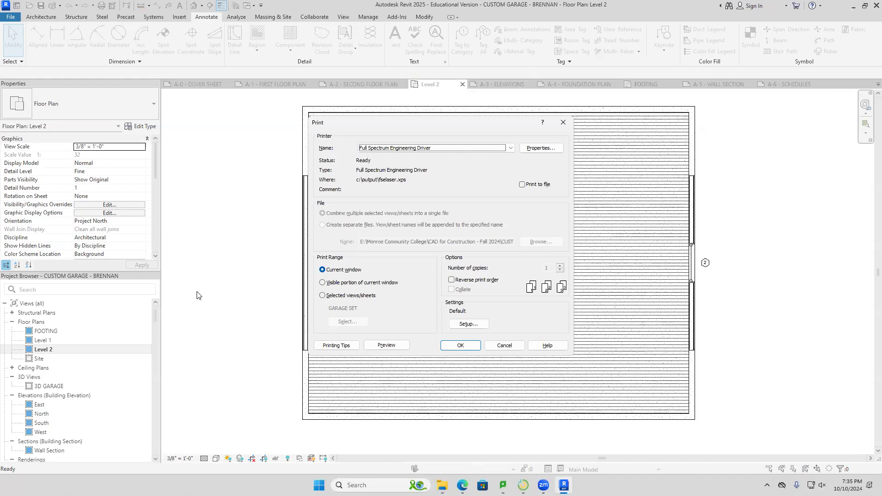
{"action": "left_click", "coordinate": [513, 148]}
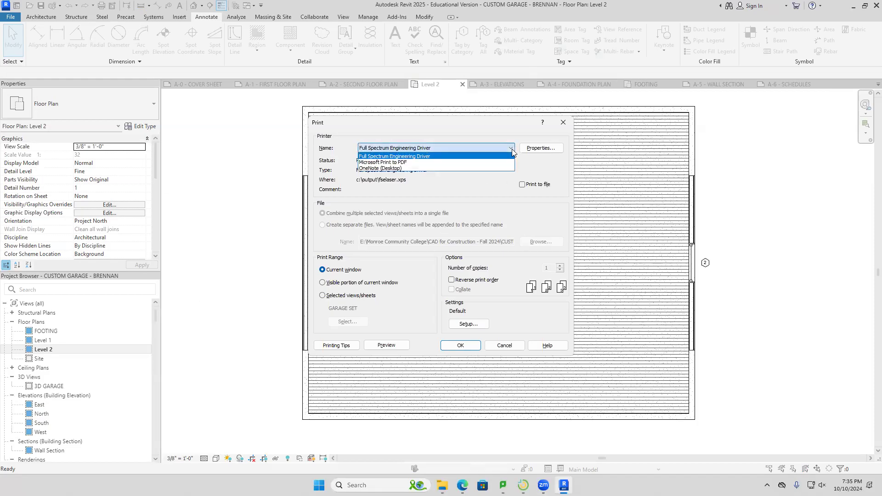
{"action": "left_click", "coordinate": [398, 163]}
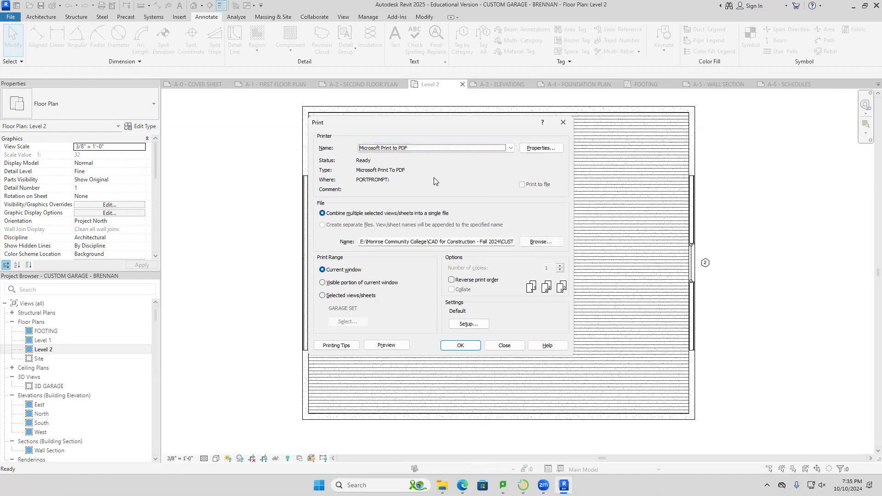
{"action": "left_click", "coordinate": [322, 295]}
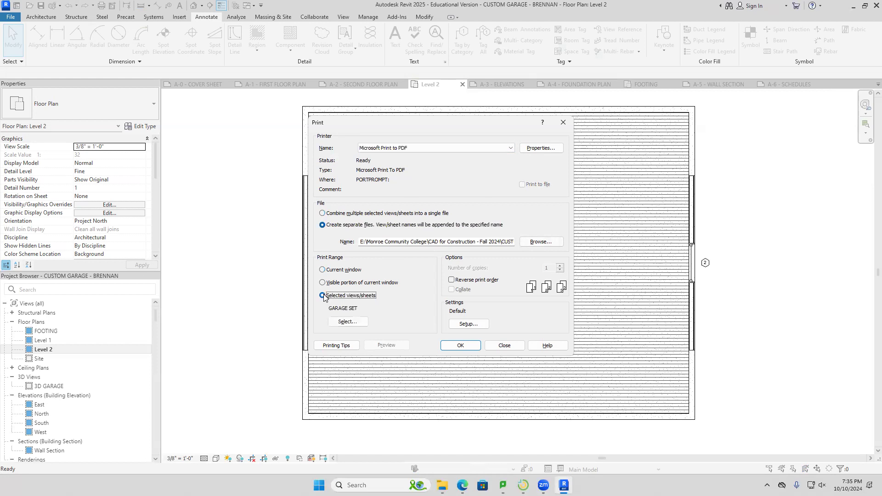
{"action": "left_click", "coordinate": [341, 323]}
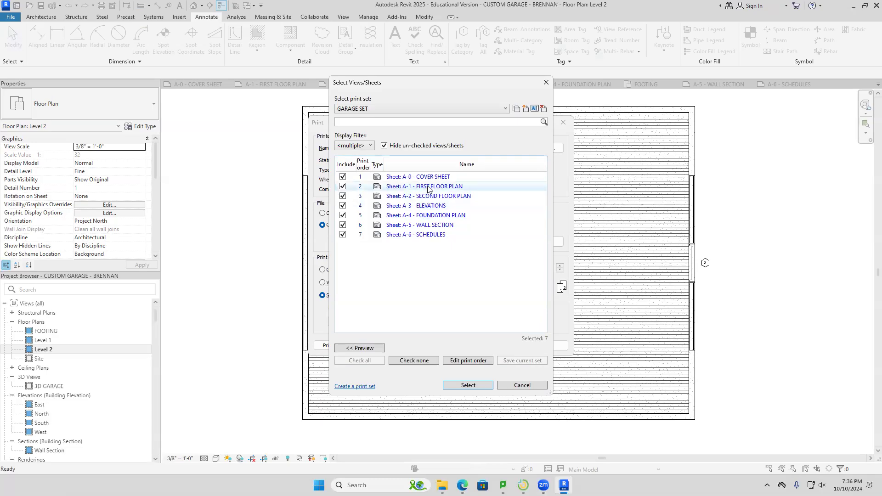
{"action": "left_click", "coordinate": [468, 386]}
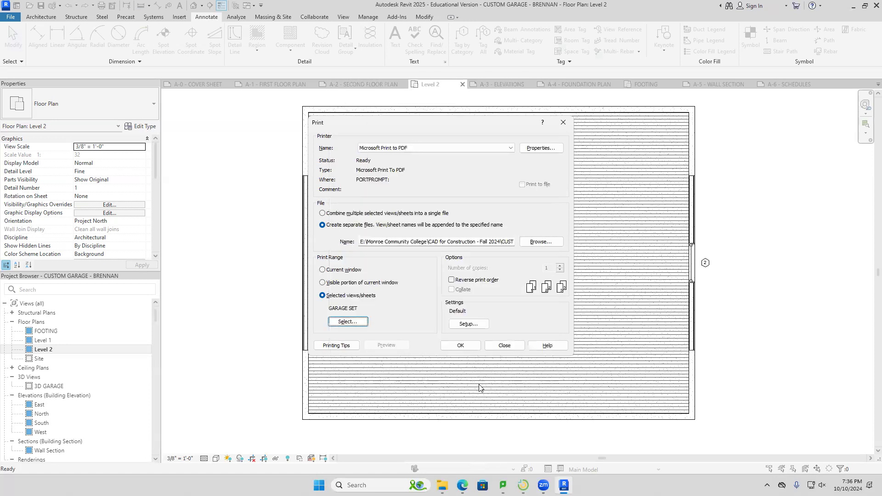
Print the selected sheets combined into a single PDF on the Desktop, named CUSTOM GARAGE followed by a hyphen and the author's surname.
{"action": "left_click", "coordinate": [322, 213]}
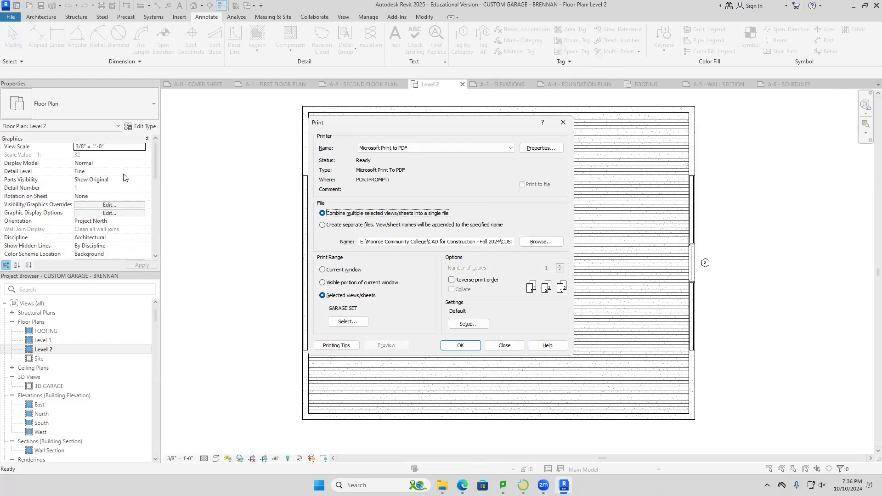
{"action": "left_click", "coordinate": [323, 213]}
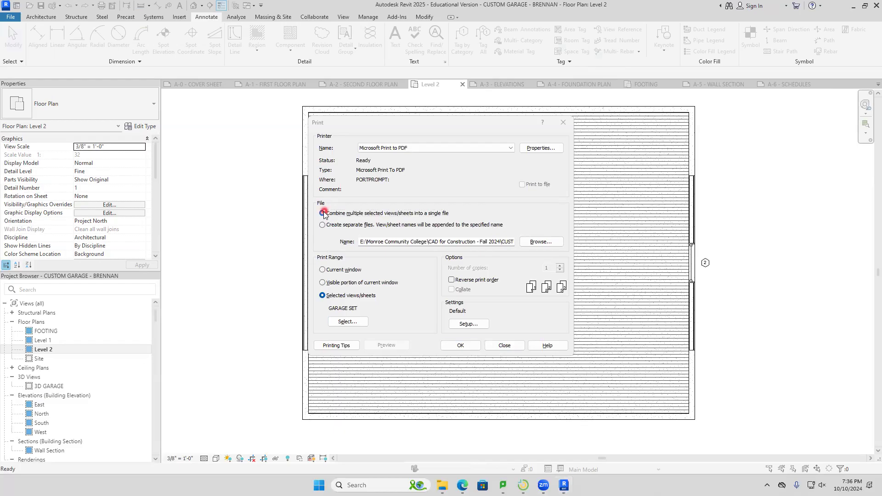
{"action": "left_click", "coordinate": [331, 214]}
{"action": "left_click", "coordinate": [468, 347]}
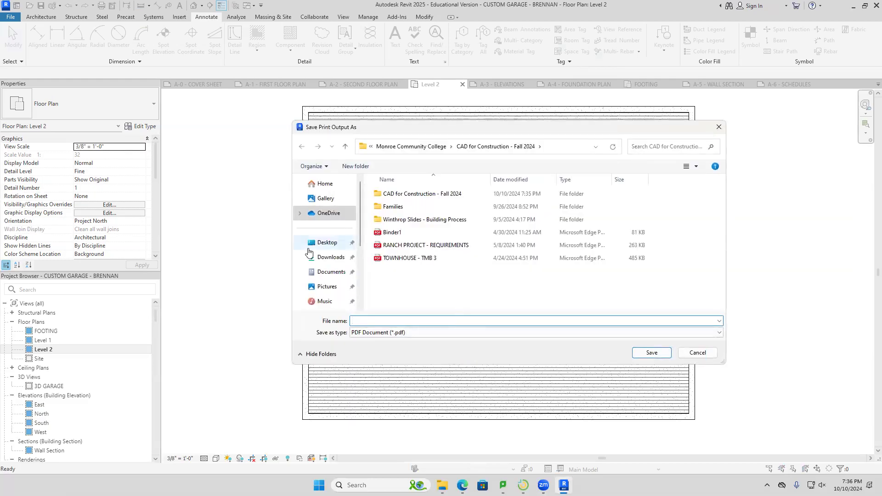
{"action": "left_click", "coordinate": [323, 248]}
{"action": "left_click", "coordinate": [392, 320]}
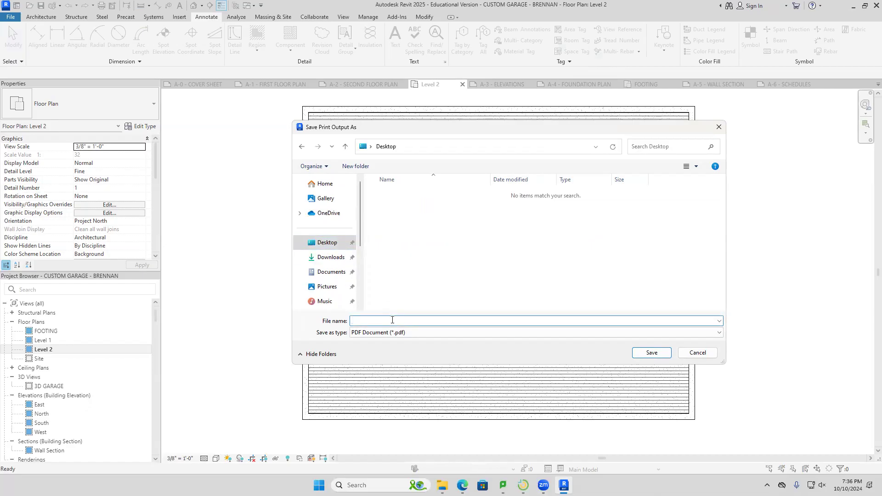
{"action": "type", "text": "CUSTOM GARAGE - BRENNAN"}
{"action": "left_click", "coordinate": [642, 354]}
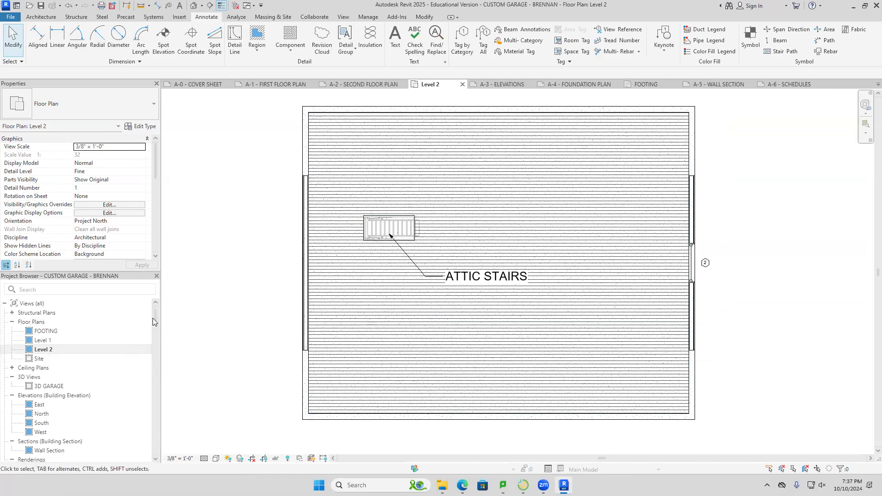
Open sheet A-4, FOUNDATION PLAN, and check the footing plan for missing dimensions.
{"action": "left_click_drag", "start_coordinate": [154, 316], "coordinate": [155, 341]}
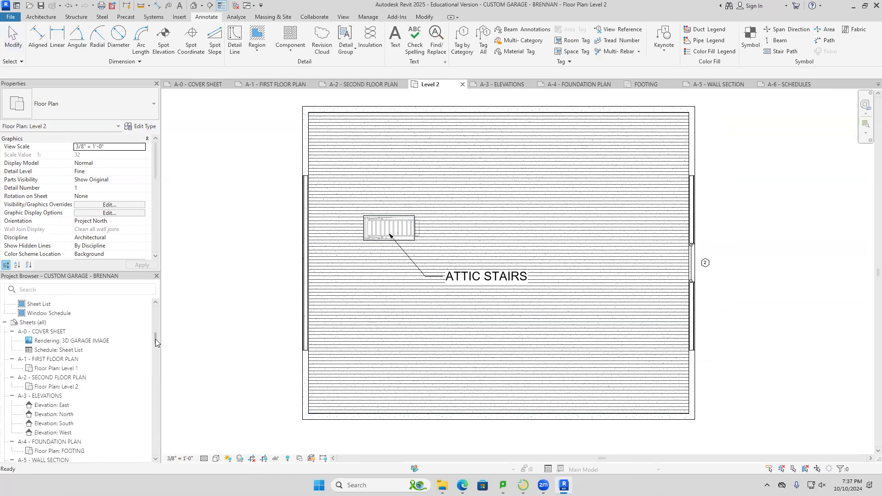
{"action": "left_click_drag", "start_coordinate": [155, 339], "coordinate": [155, 347]}
{"action": "left_click", "coordinate": [68, 387]}
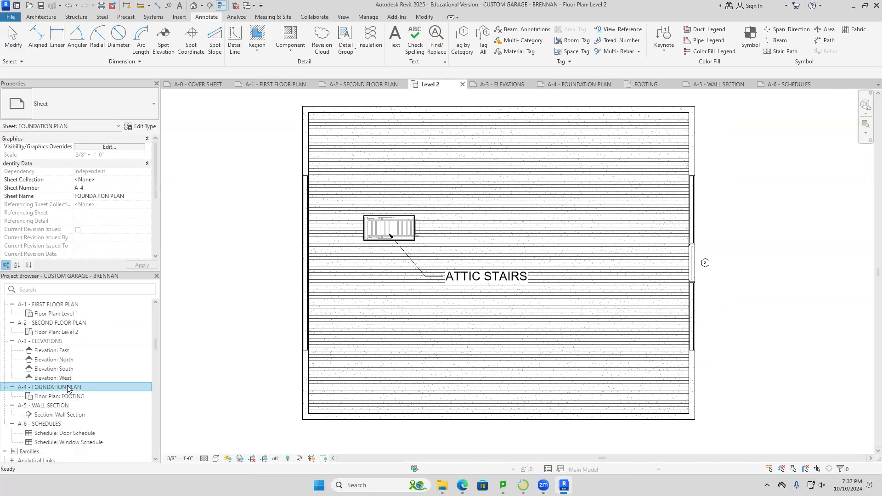
{"action": "double_click", "coordinate": [68, 387]}
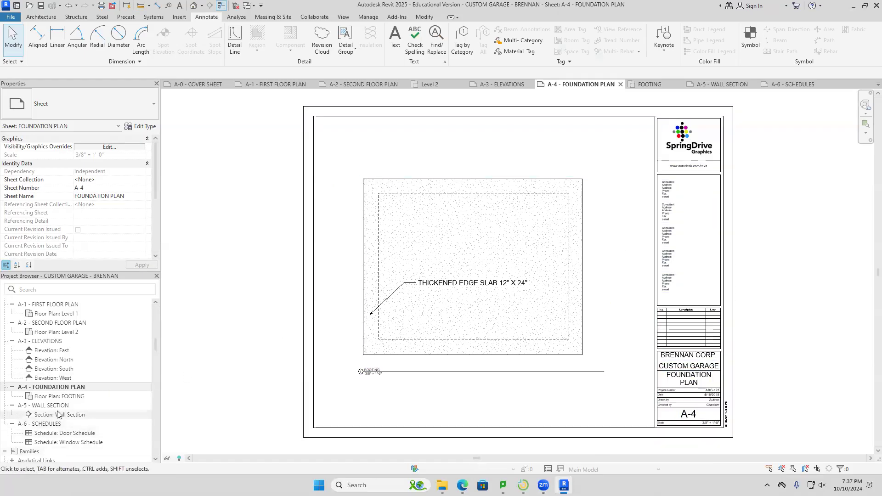
Open the FOOTING floor plan and add aligned dimensions for the slab's overall height on its right side and overall width above it.
{"action": "left_click_drag", "start_coordinate": [155, 346], "coordinate": [155, 313]}
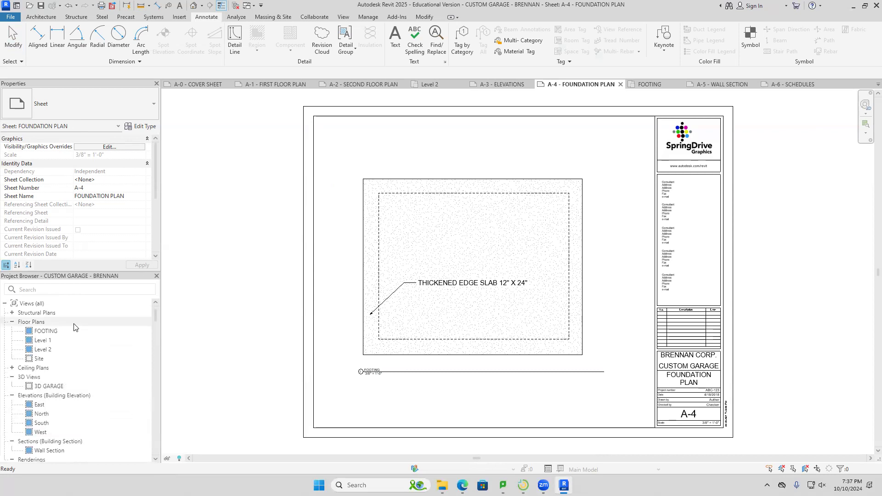
{"action": "double_click", "coordinate": [44, 332]}
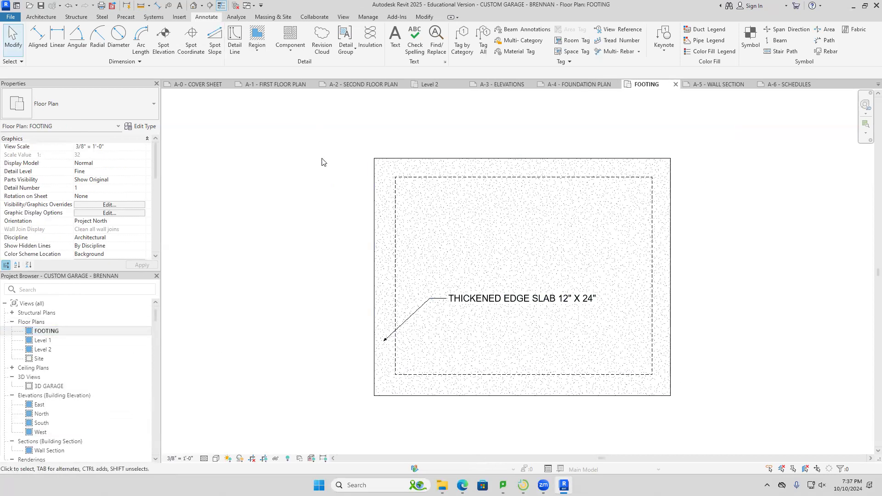
{"action": "left_click", "coordinate": [158, 5]}
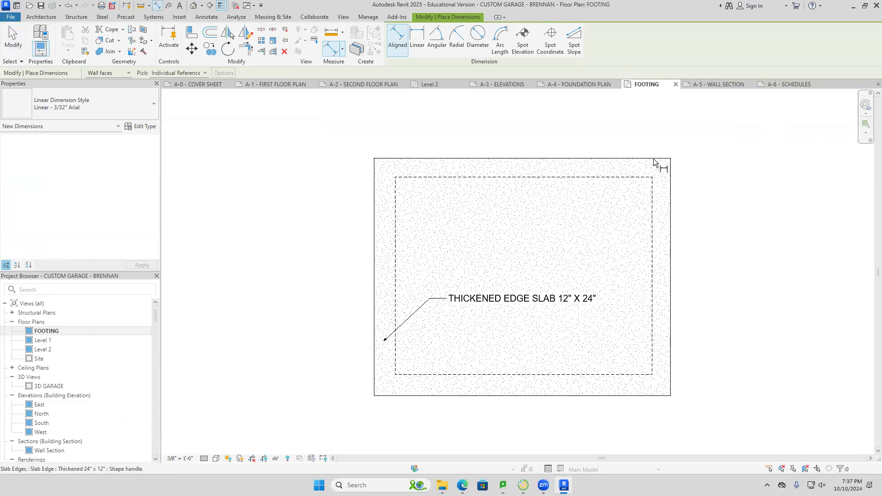
{"action": "left_click", "coordinate": [671, 396]}
{"action": "left_click", "coordinate": [710, 389]}
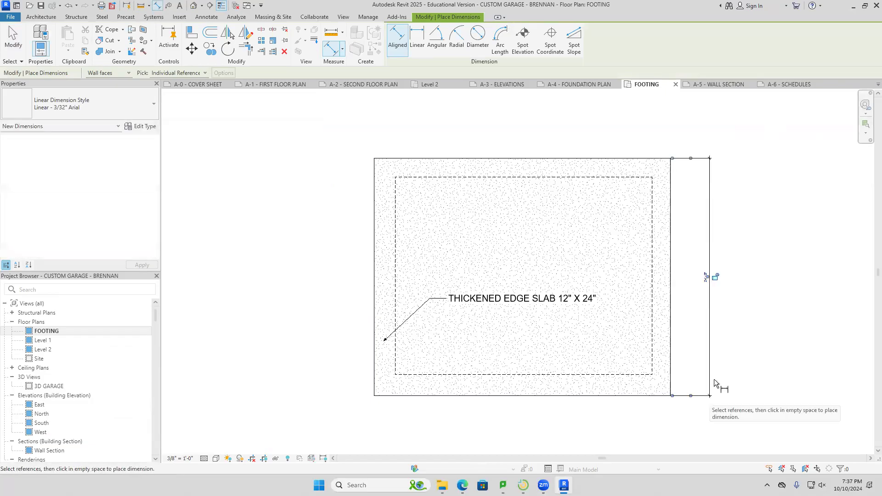
{"action": "left_click", "coordinate": [374, 190]}
{"action": "left_click", "coordinate": [670, 200]}
{"action": "left_click", "coordinate": [675, 143]}
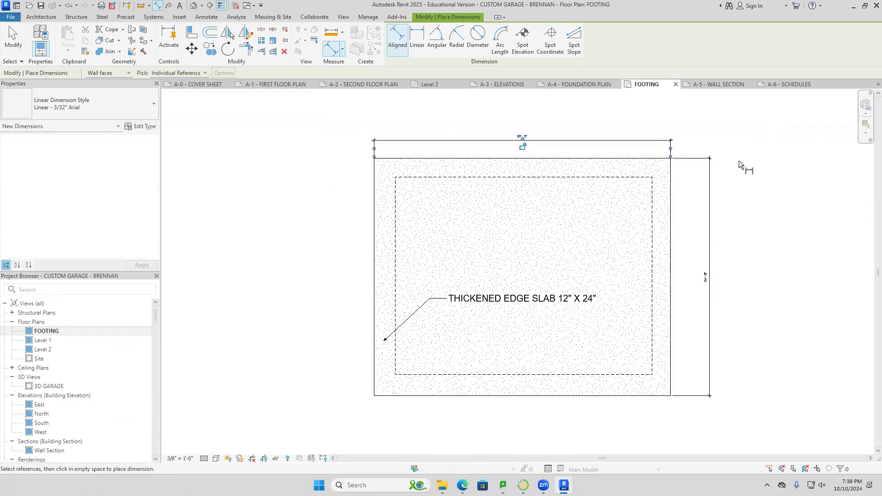
{"action": "key", "text": "Escape"}
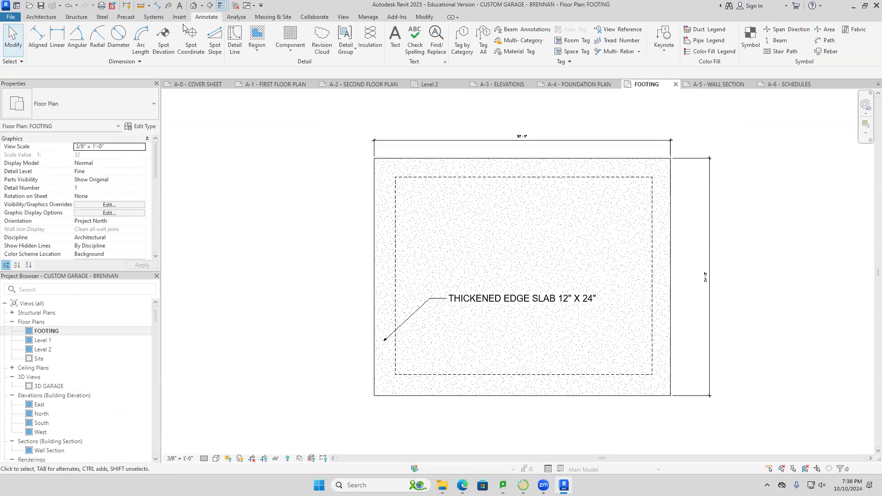
Add an aligned dimension between the slab's upper and lower edges, placed outside its left edge.
{"action": "left_click", "coordinate": [159, 7]}
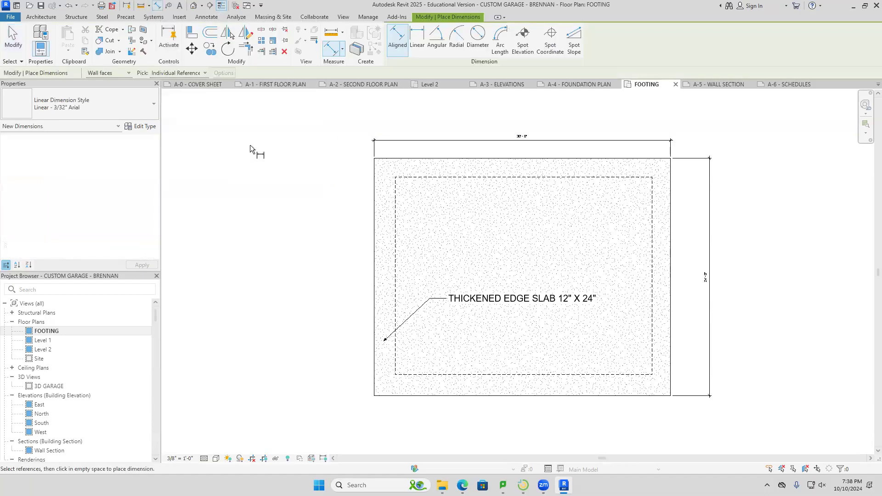
{"action": "left_click", "coordinate": [416, 160]}
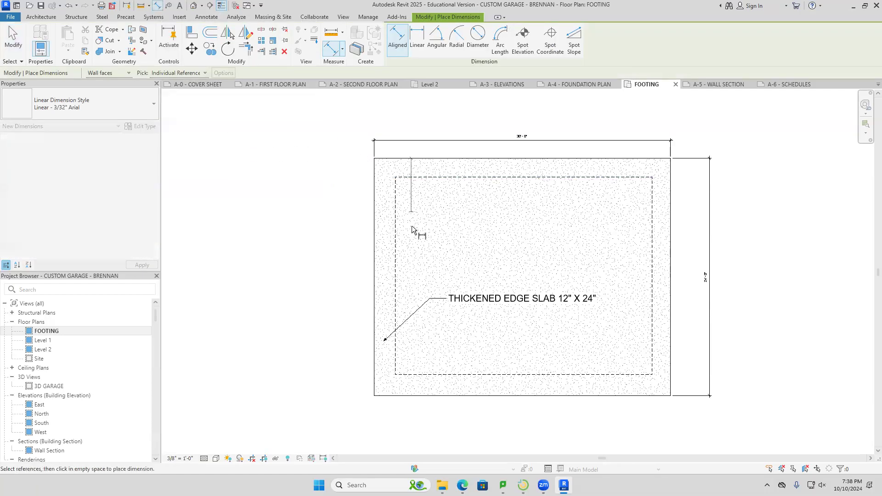
{"action": "left_click", "coordinate": [432, 396]}
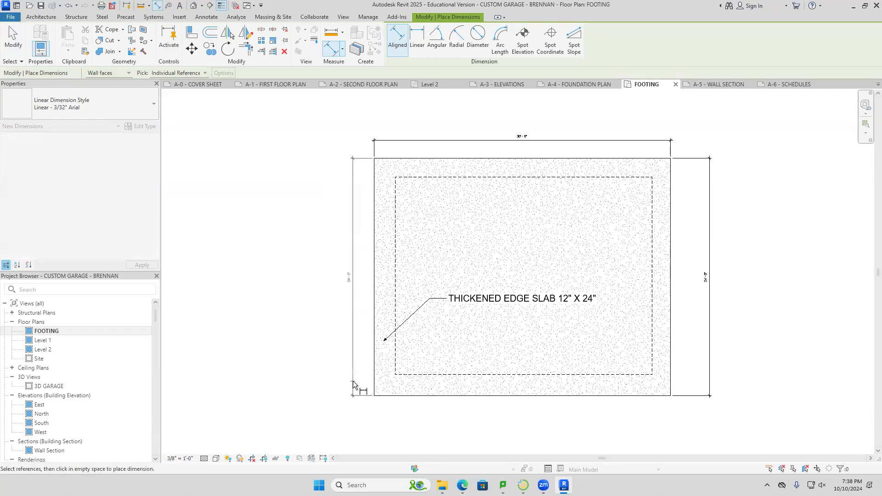
{"action": "left_click", "coordinate": [349, 386]}
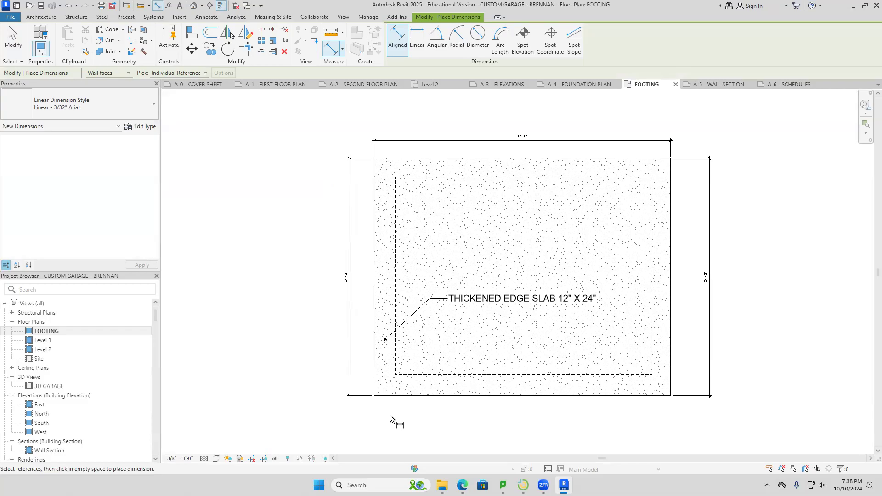
Leave the dimension command and undo the aligned dimension placed outside the slab's left edge.
{"action": "key", "text": "Escape"}
{"action": "key", "text": "ctrl+z"}
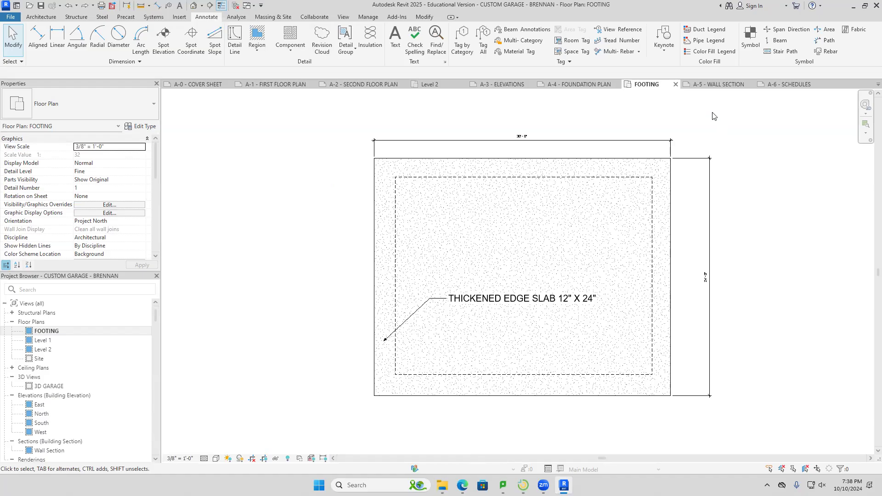
{"action": "left_click", "coordinate": [158, 6]}
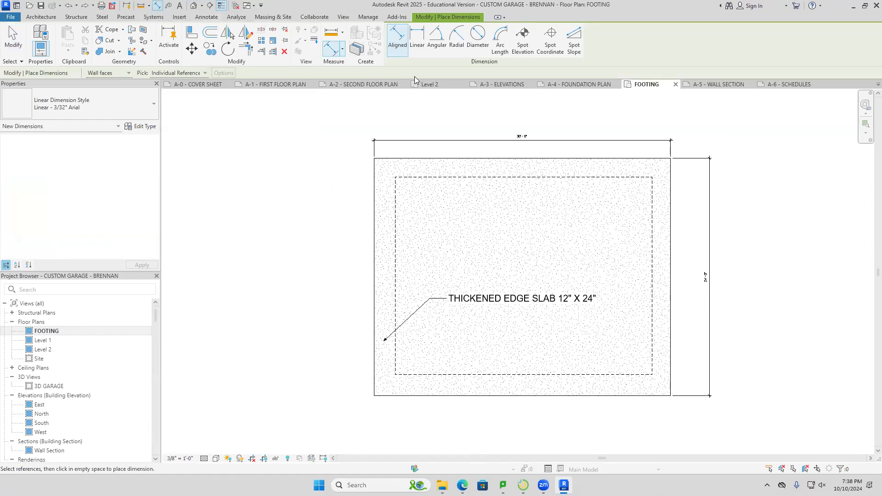
{"action": "left_click", "coordinate": [653, 159]}
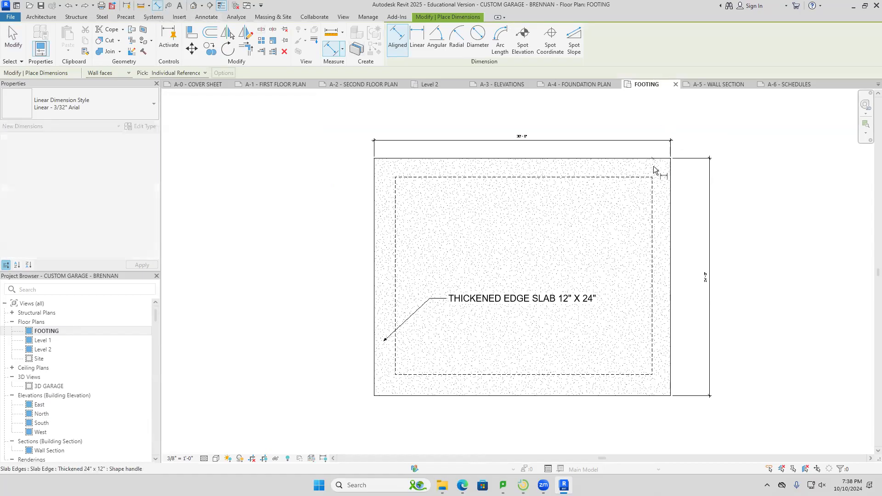
{"action": "left_click", "coordinate": [660, 395]}
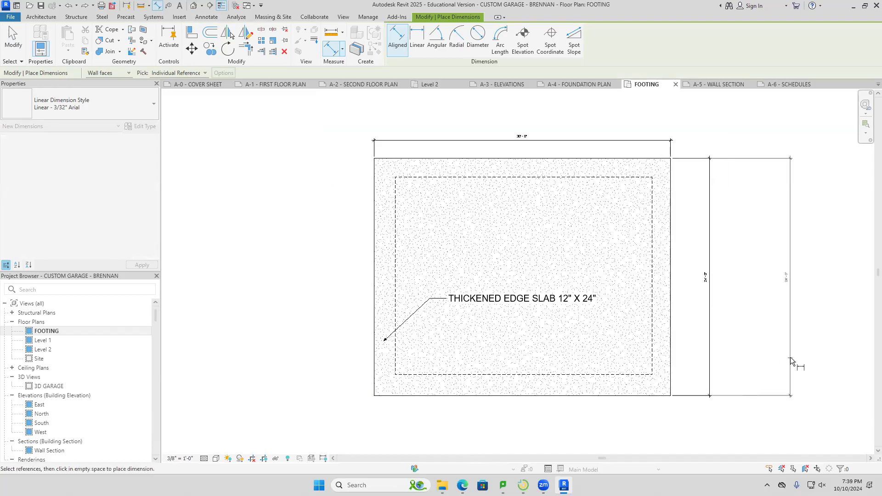
{"action": "key", "text": "Escape"}
{"action": "key", "text": "Escape"}
{"action": "left_click", "coordinate": [703, 278]}
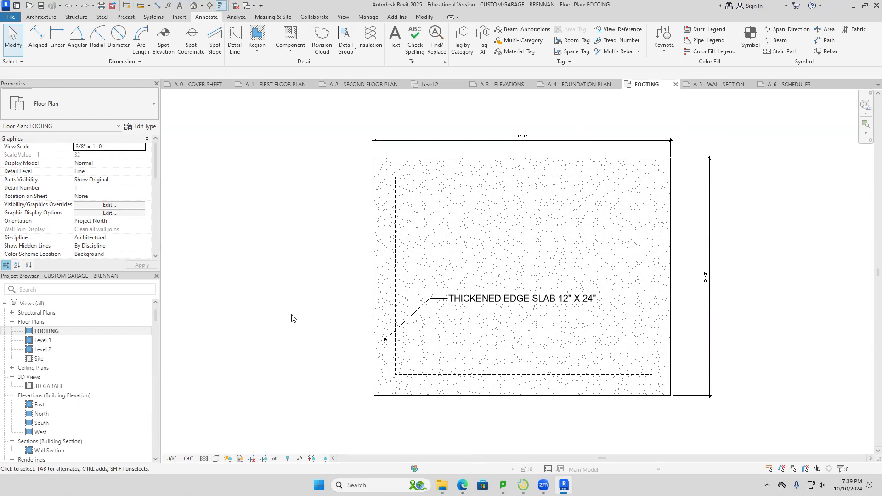
Open sheet A-4, FOUNDATION PLAN, to show the footing plan with its added dimensions.
{"action": "scroll", "coordinate": [154, 332], "scroll_direction": "down", "scroll_amount": 10}
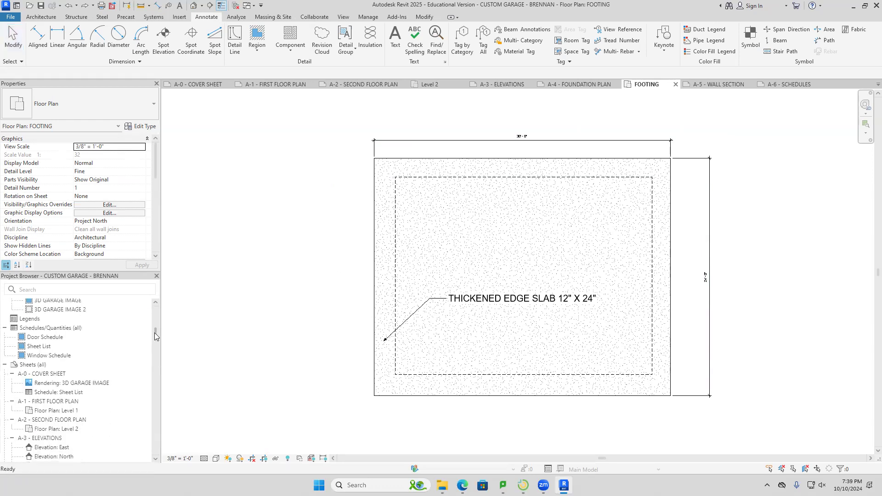
{"action": "left_click_drag", "start_coordinate": [155, 332], "coordinate": [156, 345]}
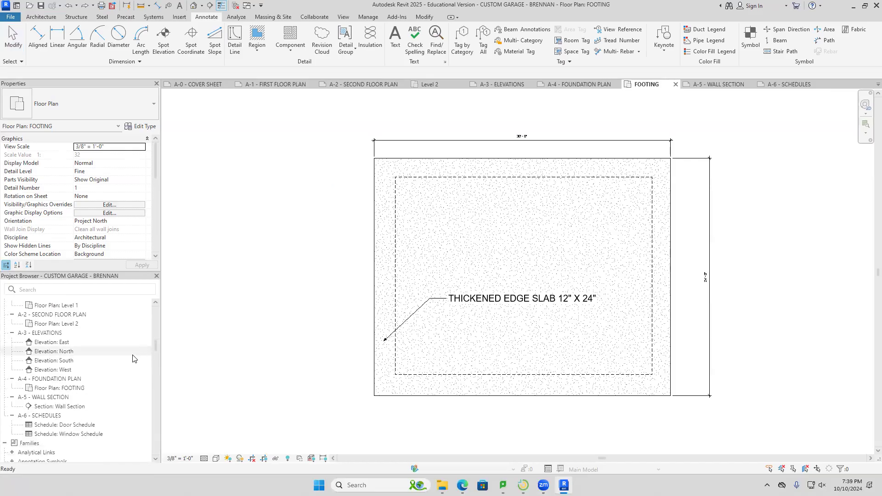
{"action": "double_click", "coordinate": [58, 379]}
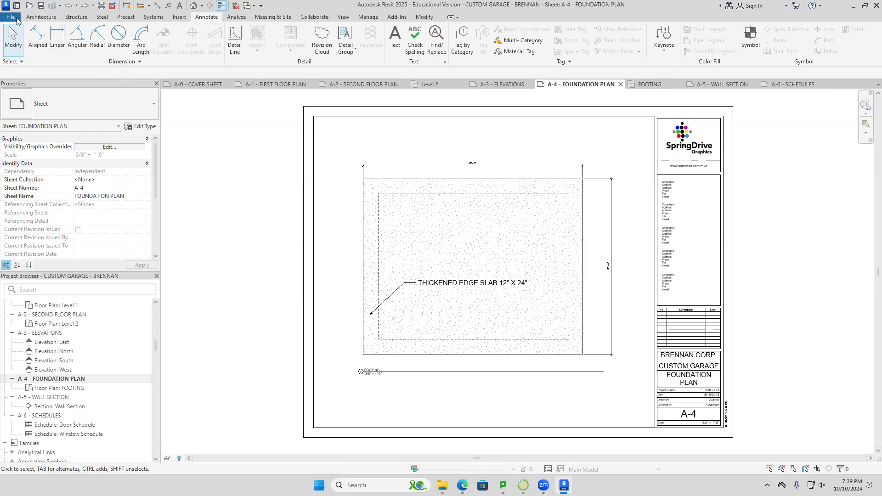
Reprint the GARAGE SET sheets to PDF, replacing the existing CUSTOM GARAGE file on the Desktop.
{"action": "key", "text": "ctrl+p"}
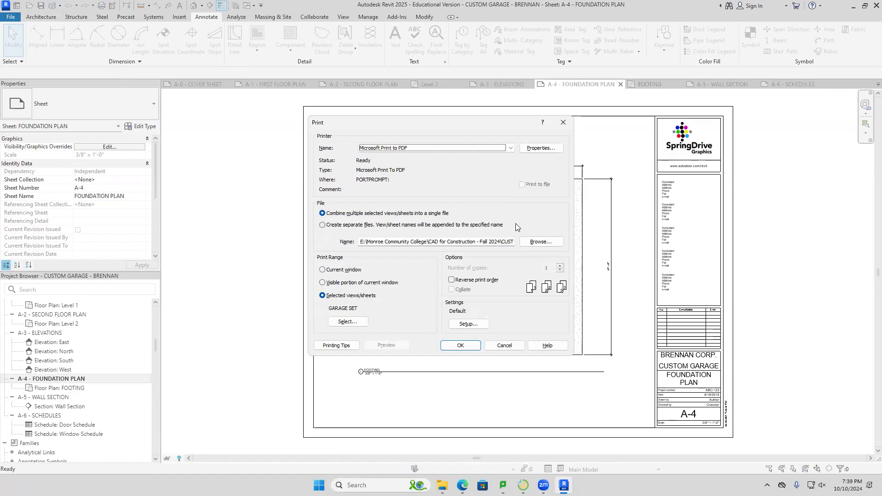
{"action": "left_click", "coordinate": [461, 345]}
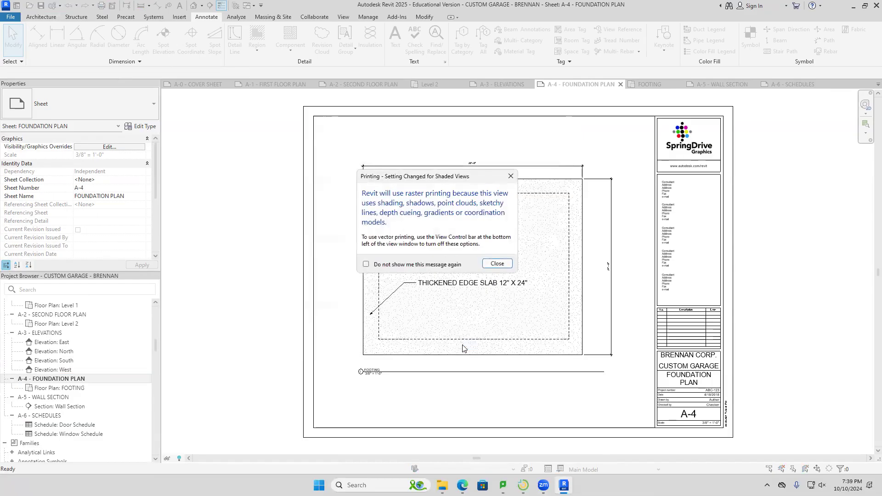
{"action": "left_click", "coordinate": [497, 263]}
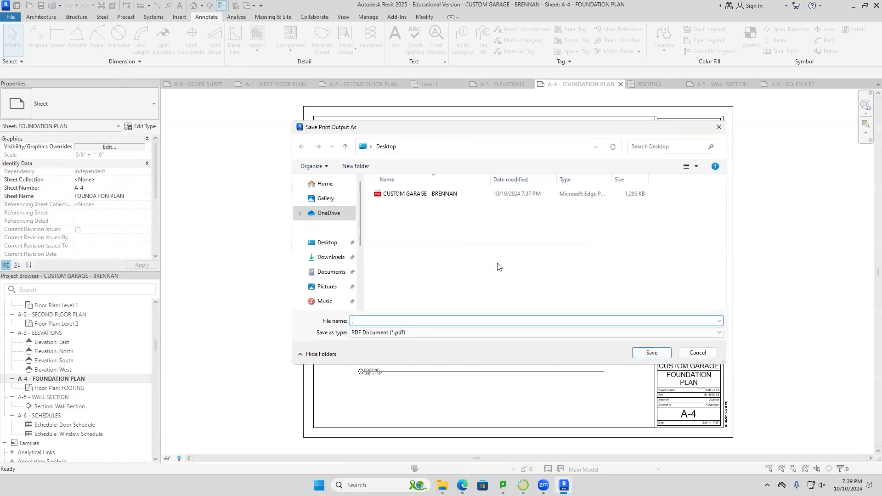
{"action": "left_click", "coordinate": [444, 196]}
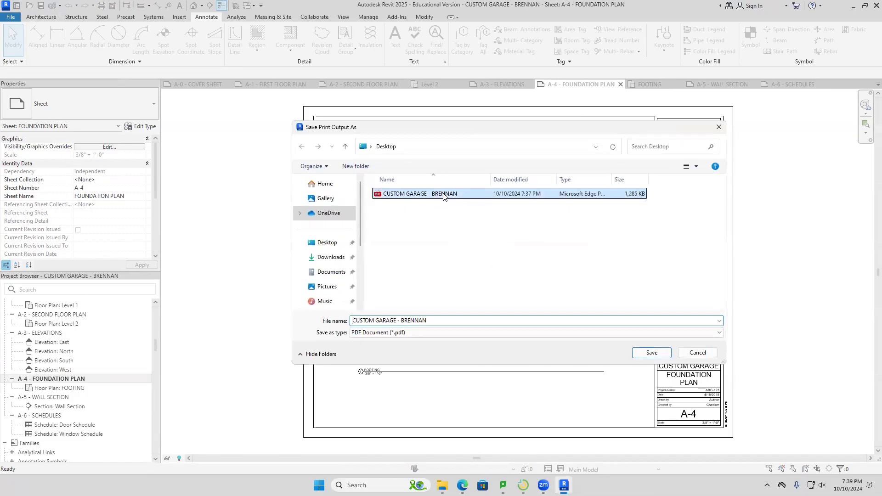
{"action": "left_click", "coordinate": [654, 353]}
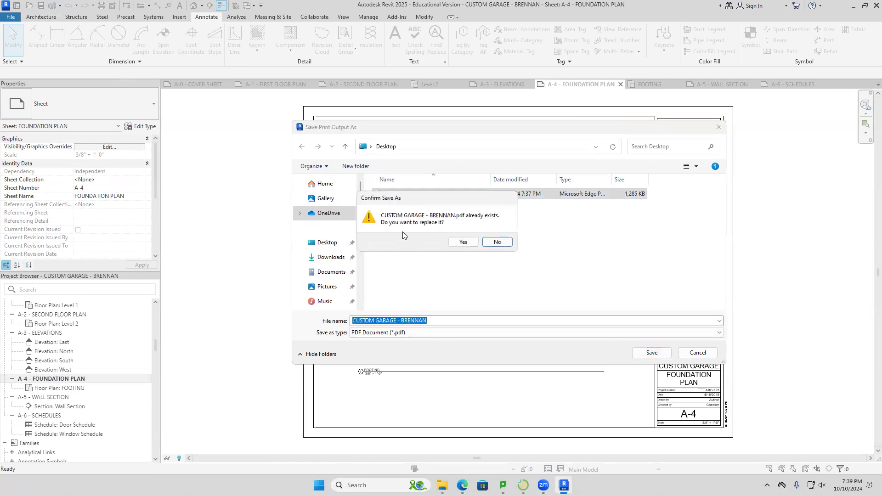
{"action": "left_click", "coordinate": [467, 243]}
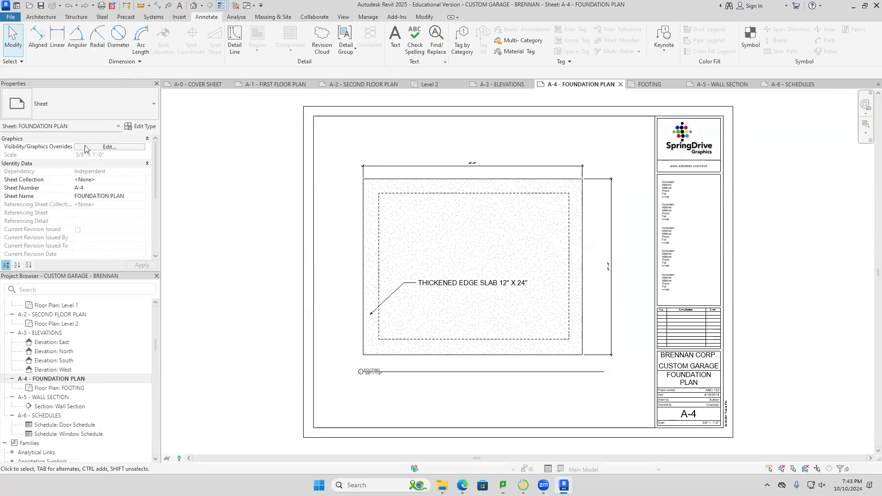
Print the GARAGE SET with Microsoft Print to PDF, combining the sheets into a single file that overwrites the CUSTOM GARAGE PDF on the Desktop.
{"action": "key", "text": "ctrl+p"}
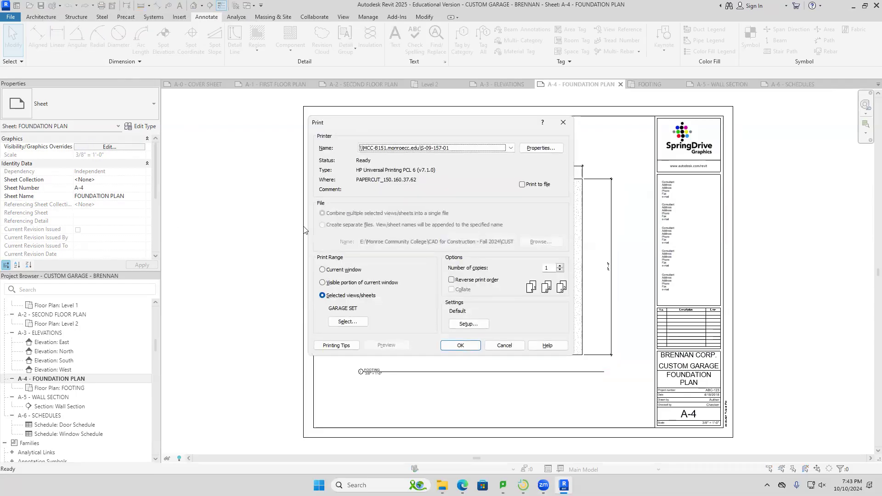
{"action": "left_click", "coordinate": [511, 148]}
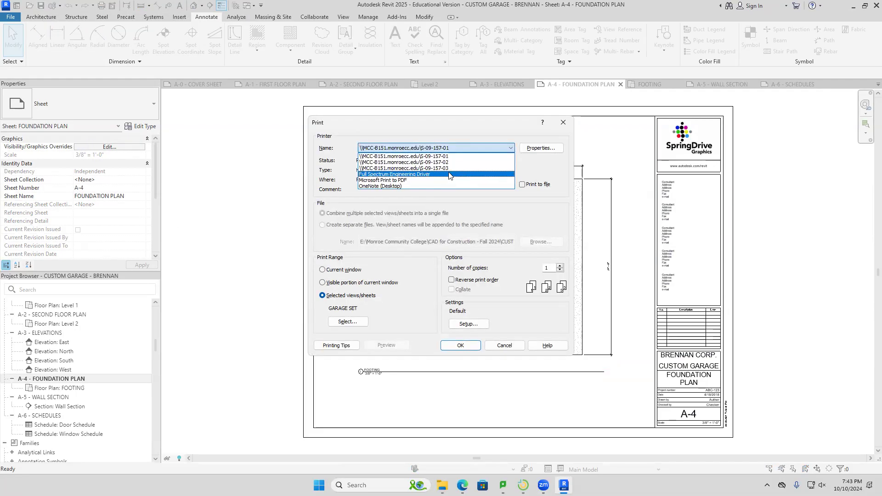
{"action": "left_click", "coordinate": [426, 180]}
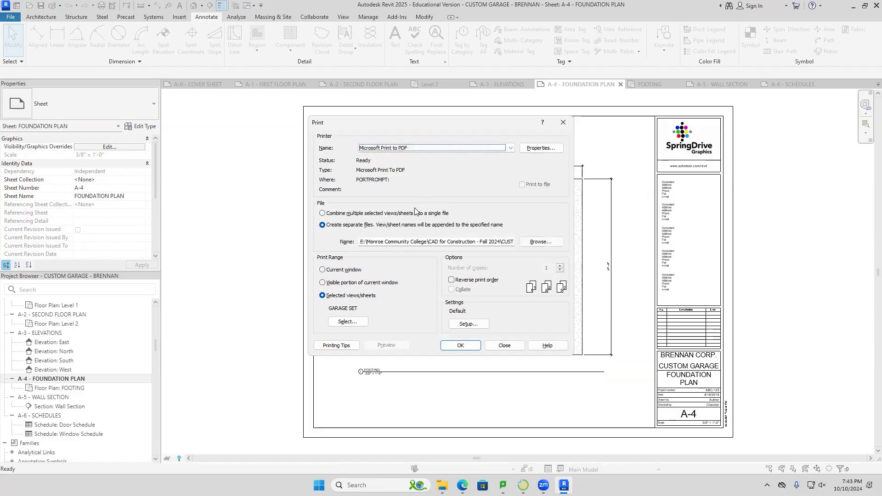
{"action": "left_click", "coordinate": [323, 213]}
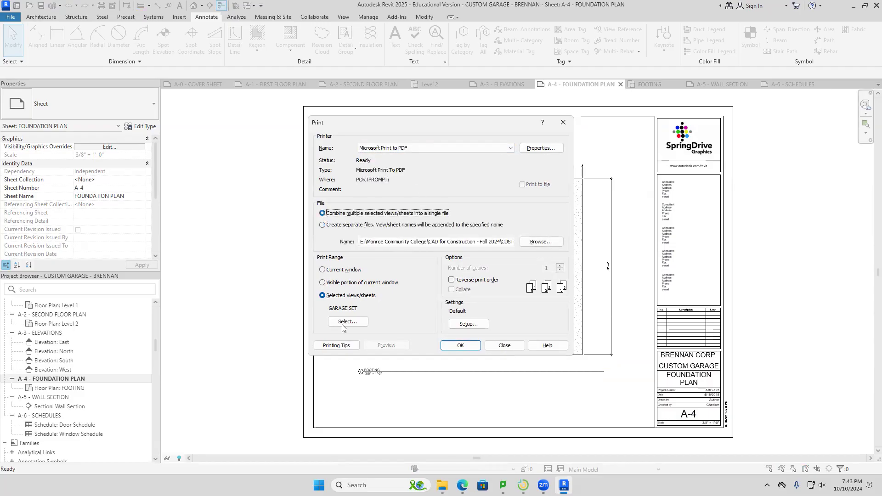
{"action": "left_click", "coordinate": [459, 349]}
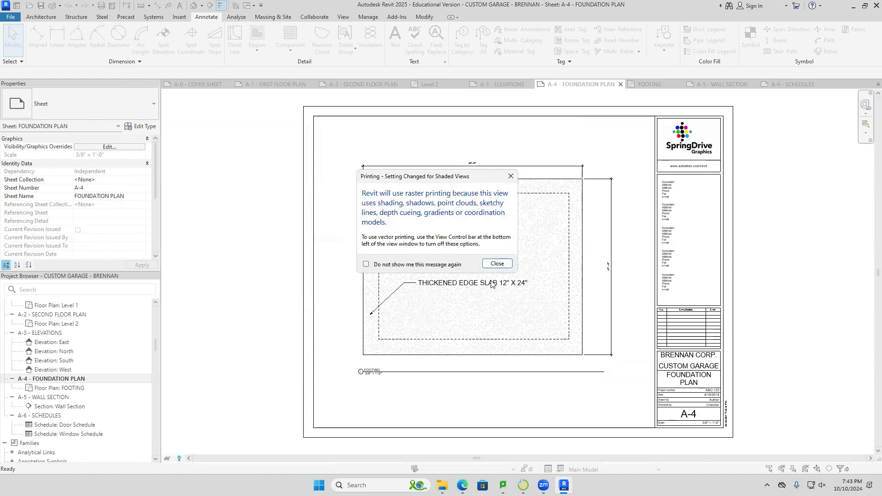
{"action": "left_click", "coordinate": [498, 264]}
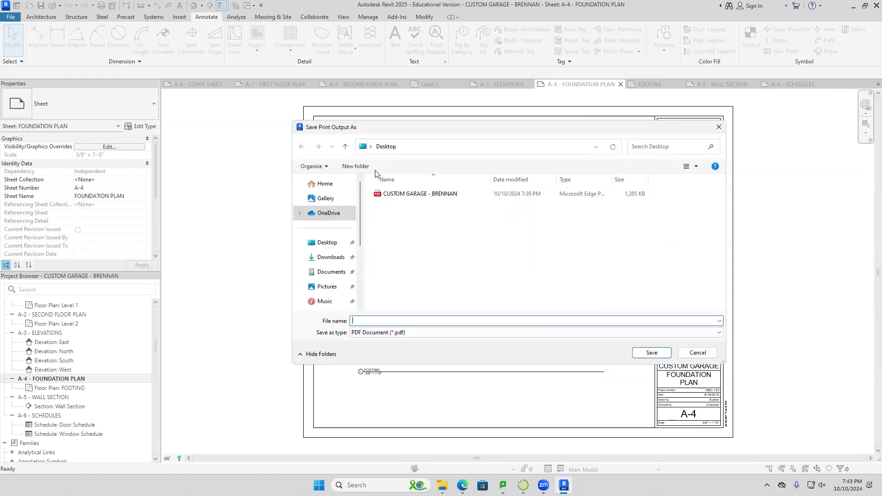
{"action": "left_click", "coordinate": [392, 194]}
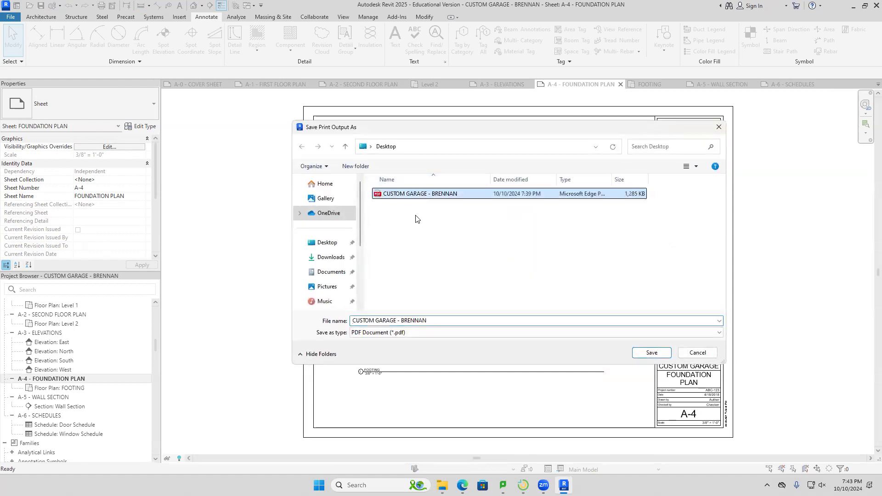
{"action": "left_click", "coordinate": [646, 355]}
{"action": "left_click", "coordinate": [465, 241]}
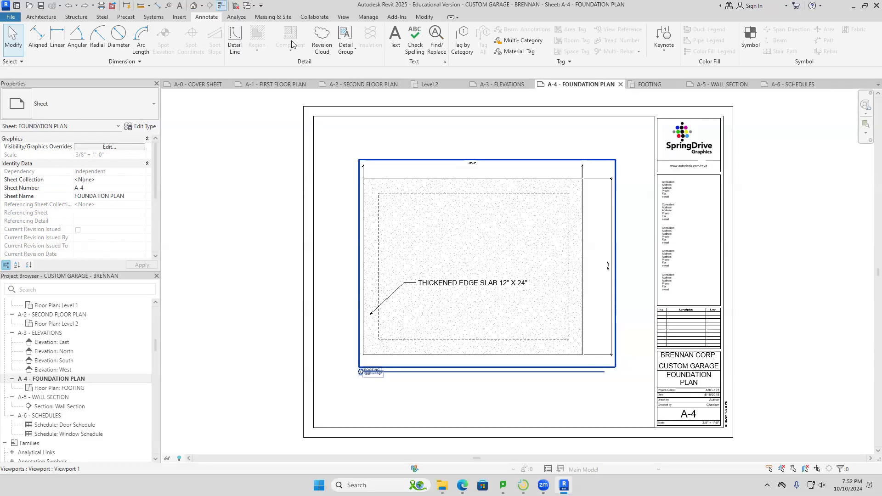
{"action": "key", "text": "Escape"}
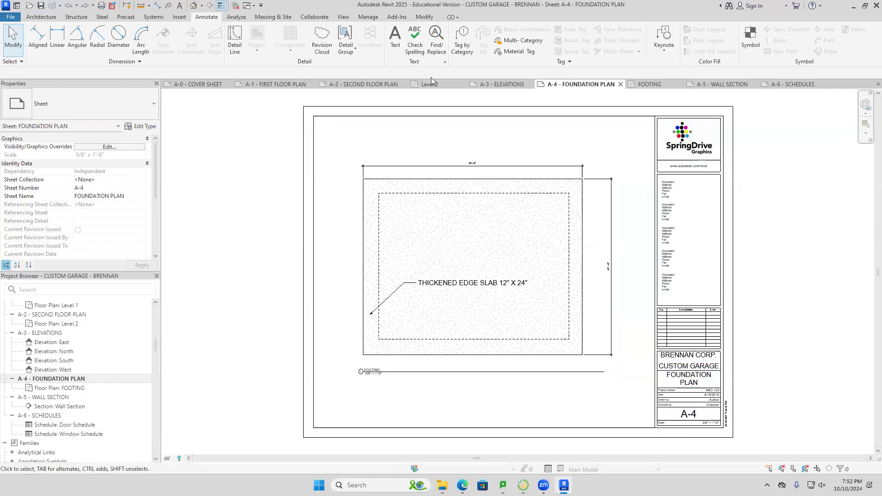